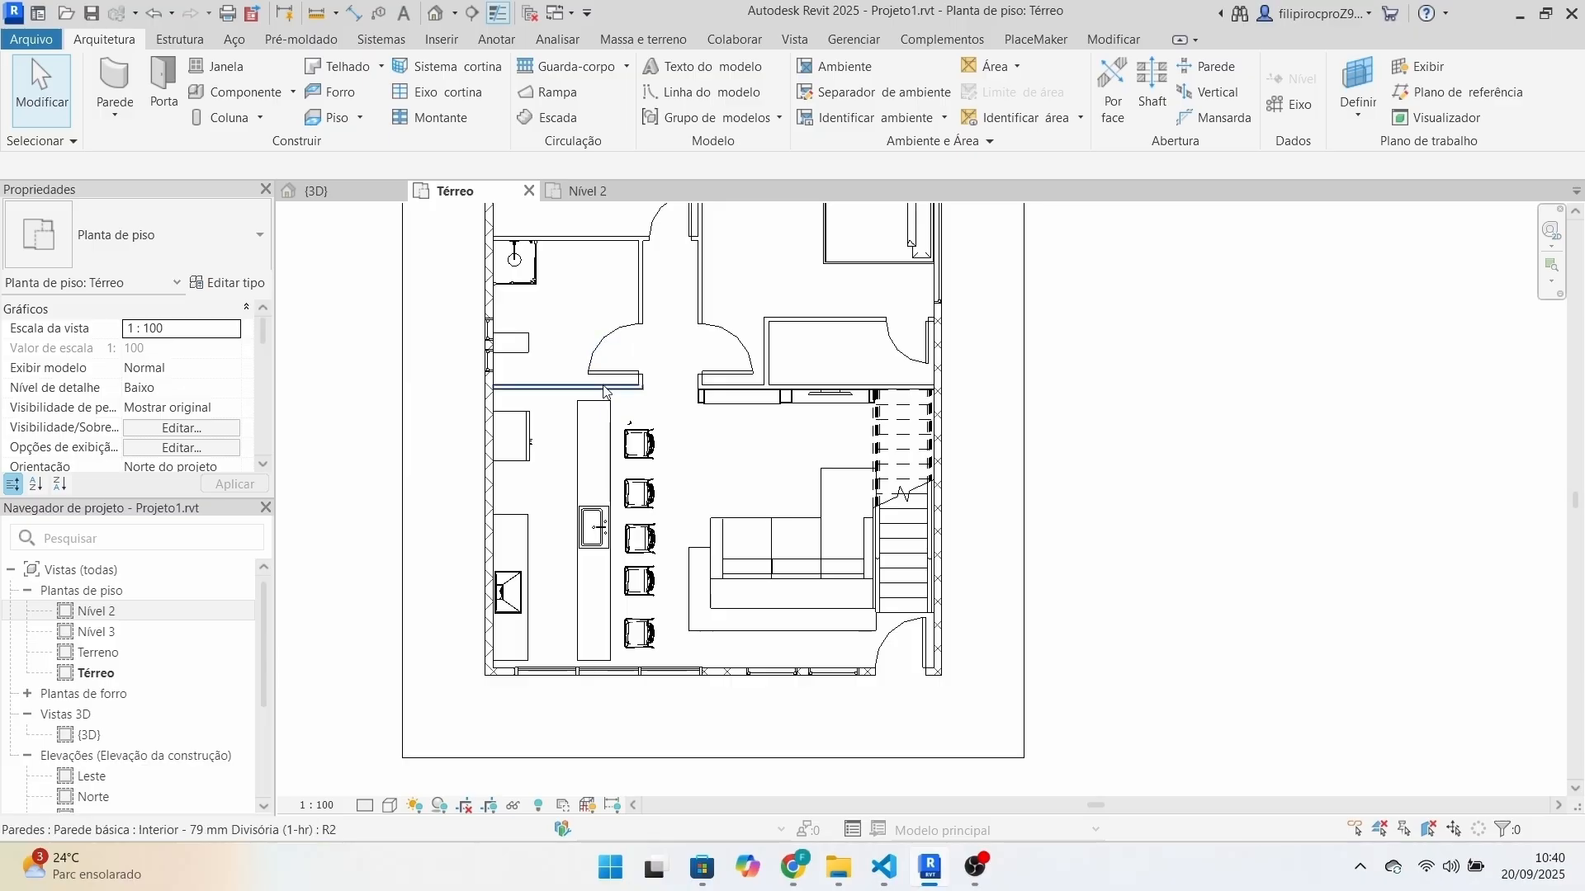
Start an aligned dimension in the Térreo floor plan and review the linear dimension styles, keeping Diagonal - 2,5 mm Arial.
scroll(1076, 497, "down", 1)
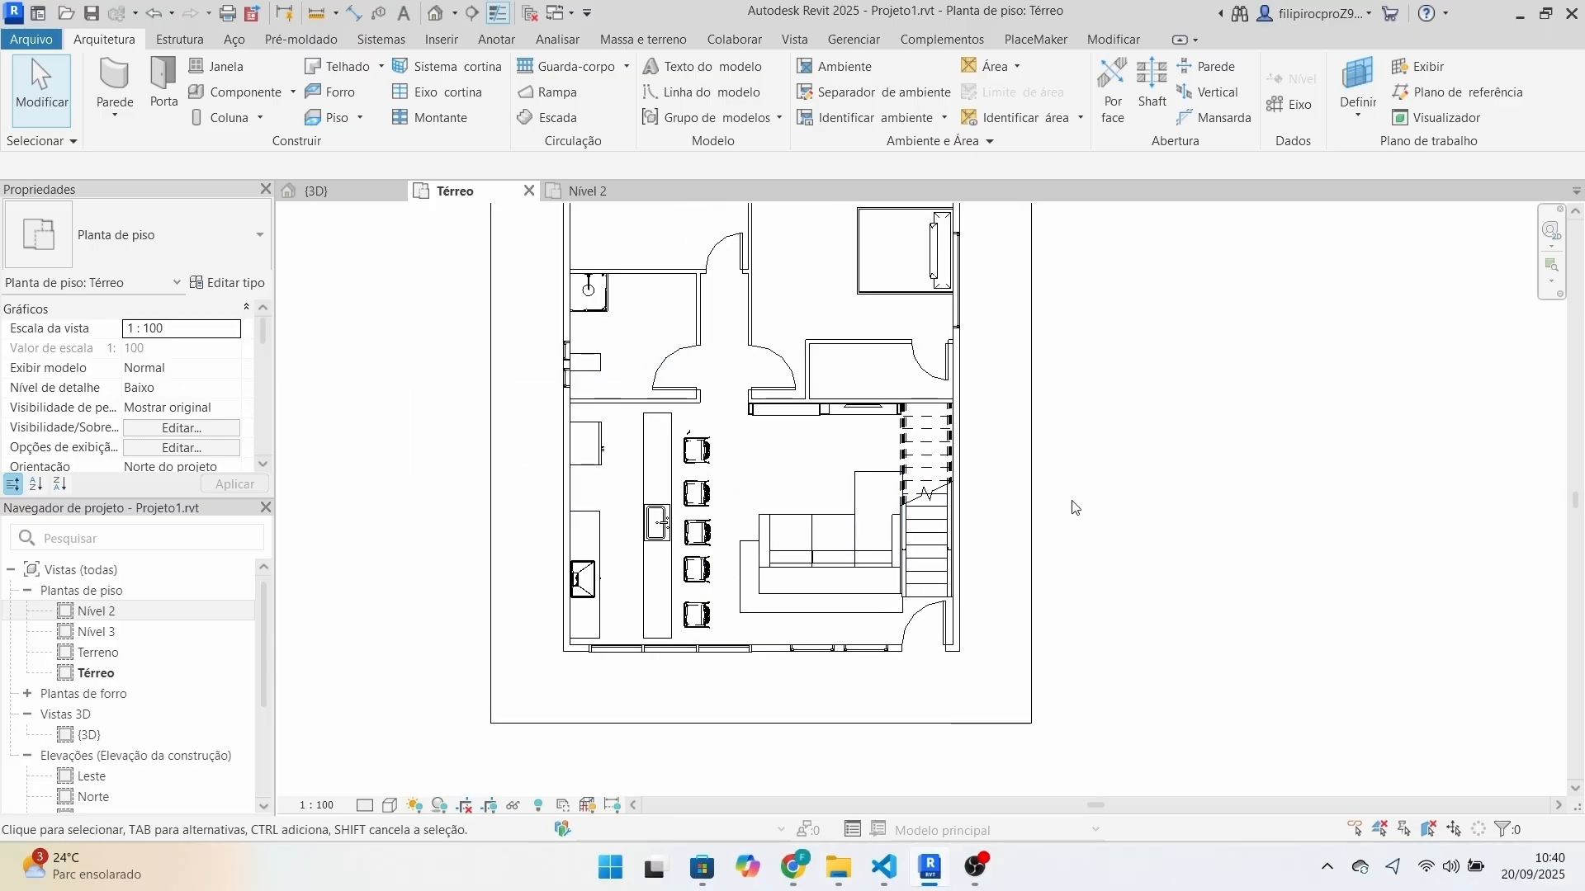
middle_click_drag(1048, 496, 1090, 618)
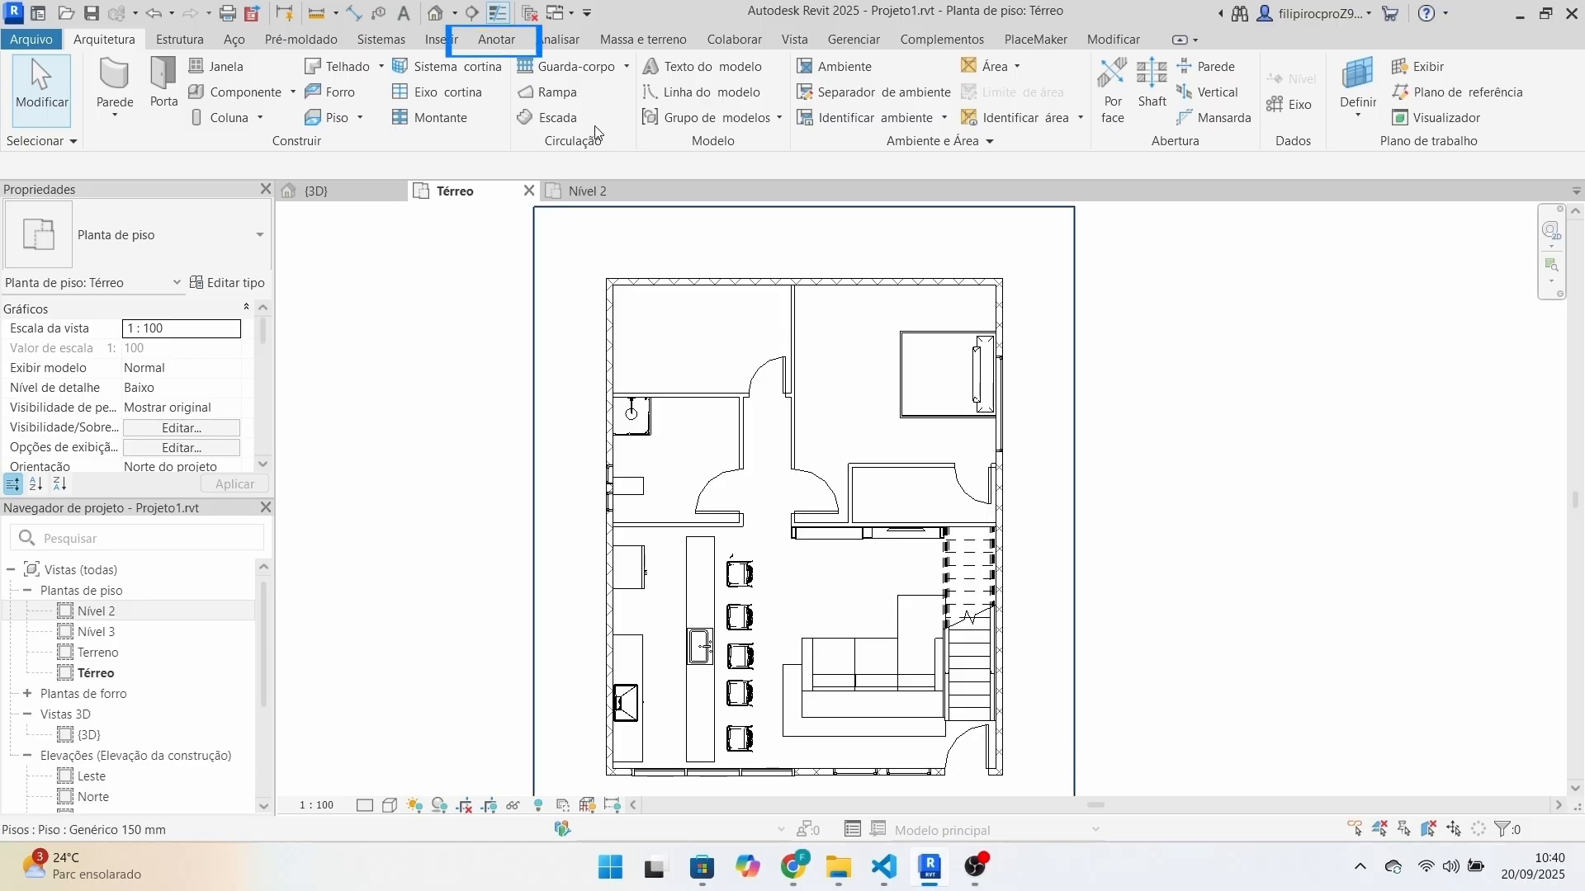
left_click(497, 39)
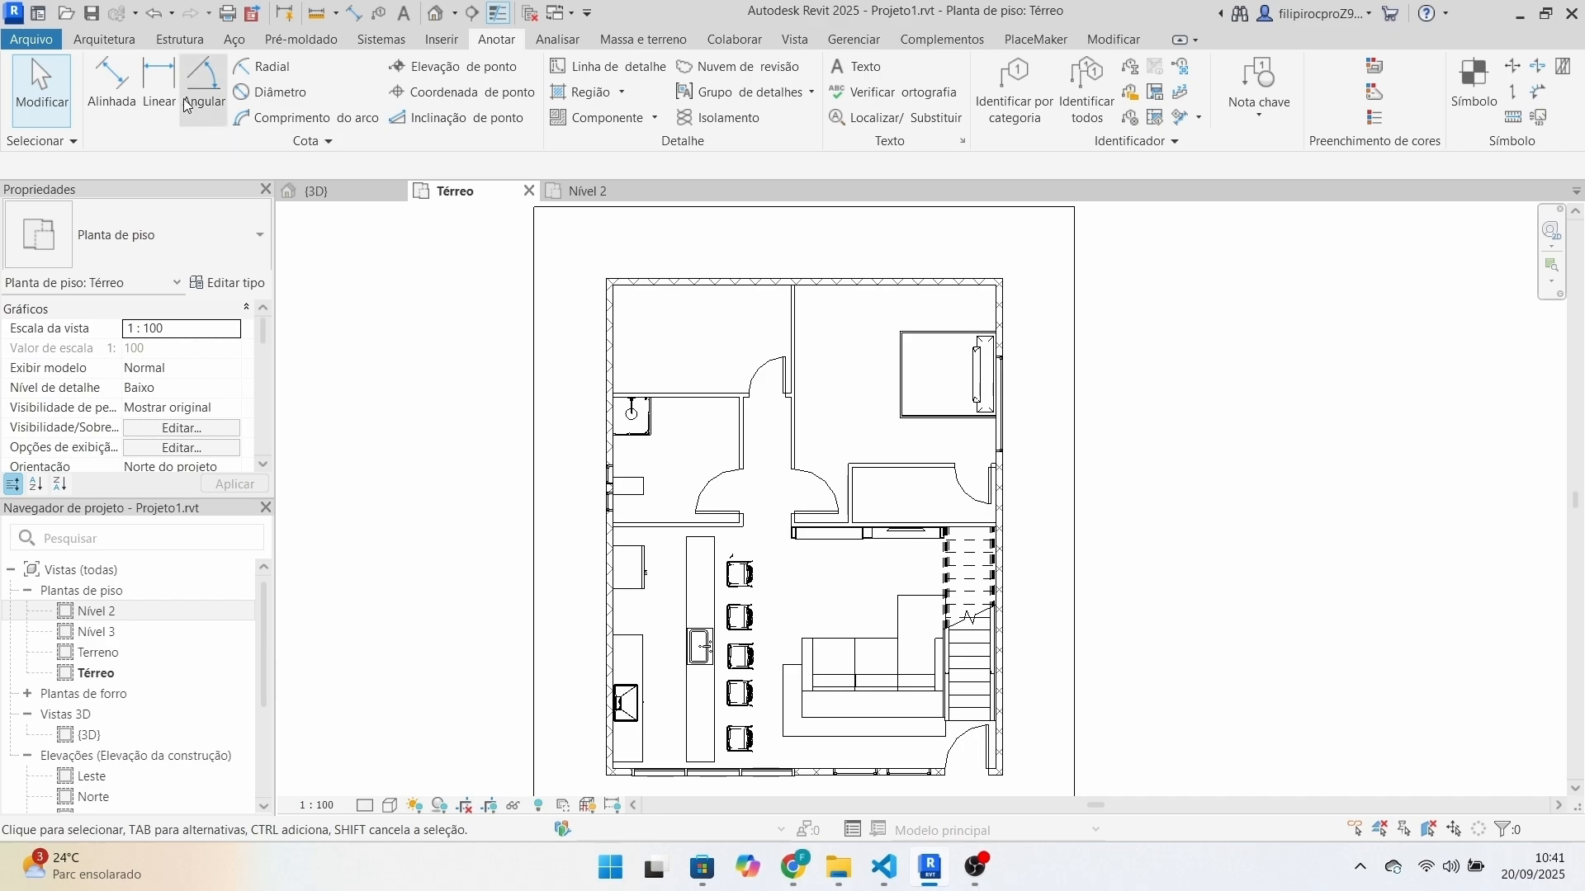
left_click(110, 80)
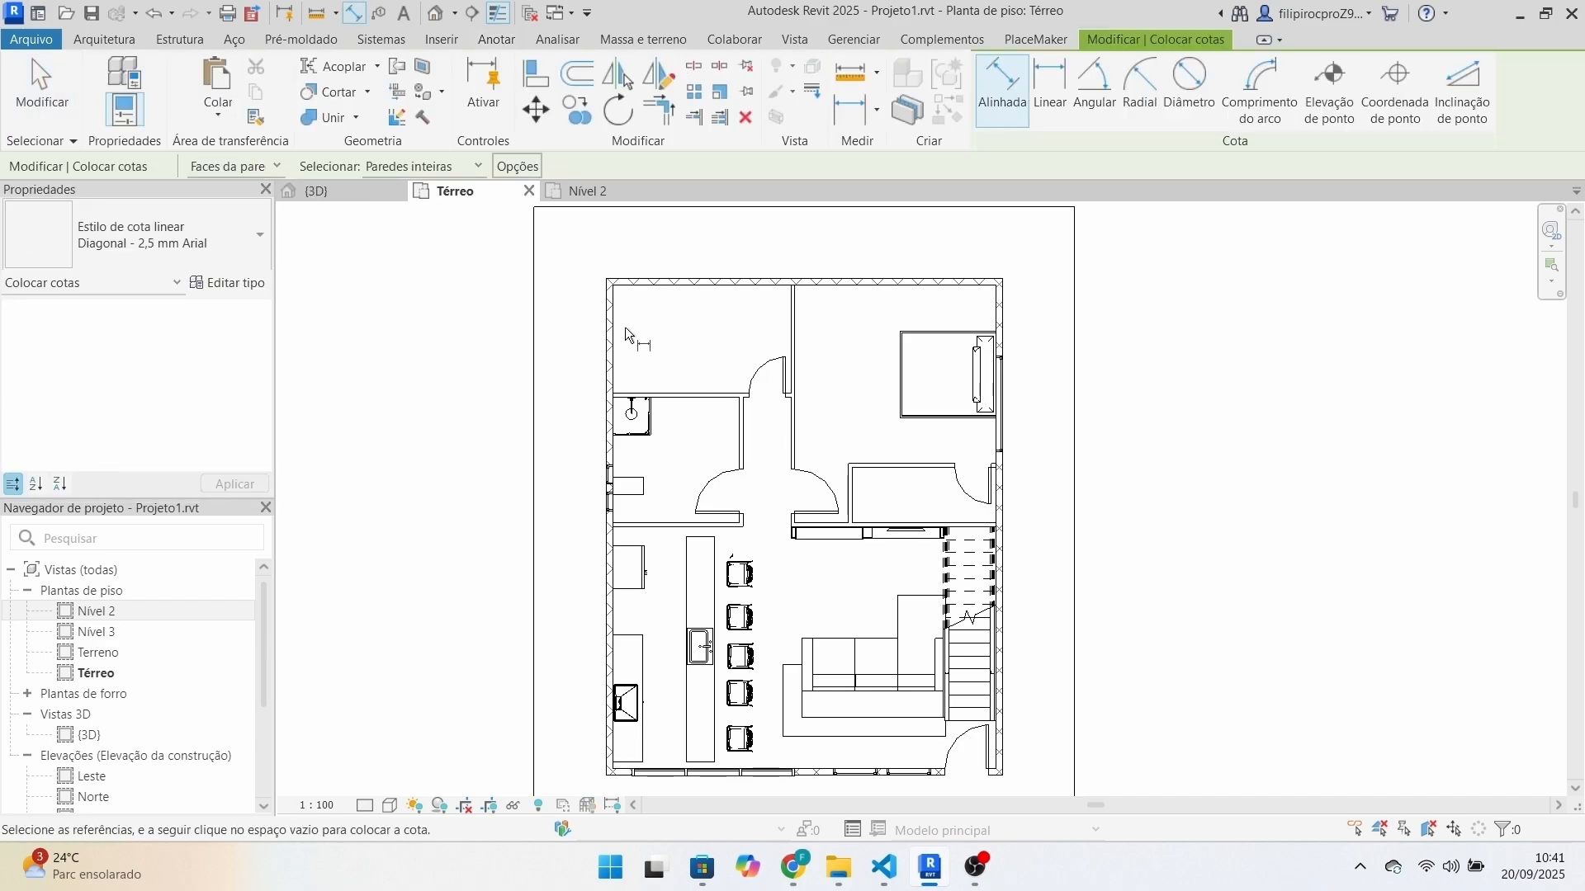
scroll(756, 595, "up", 3)
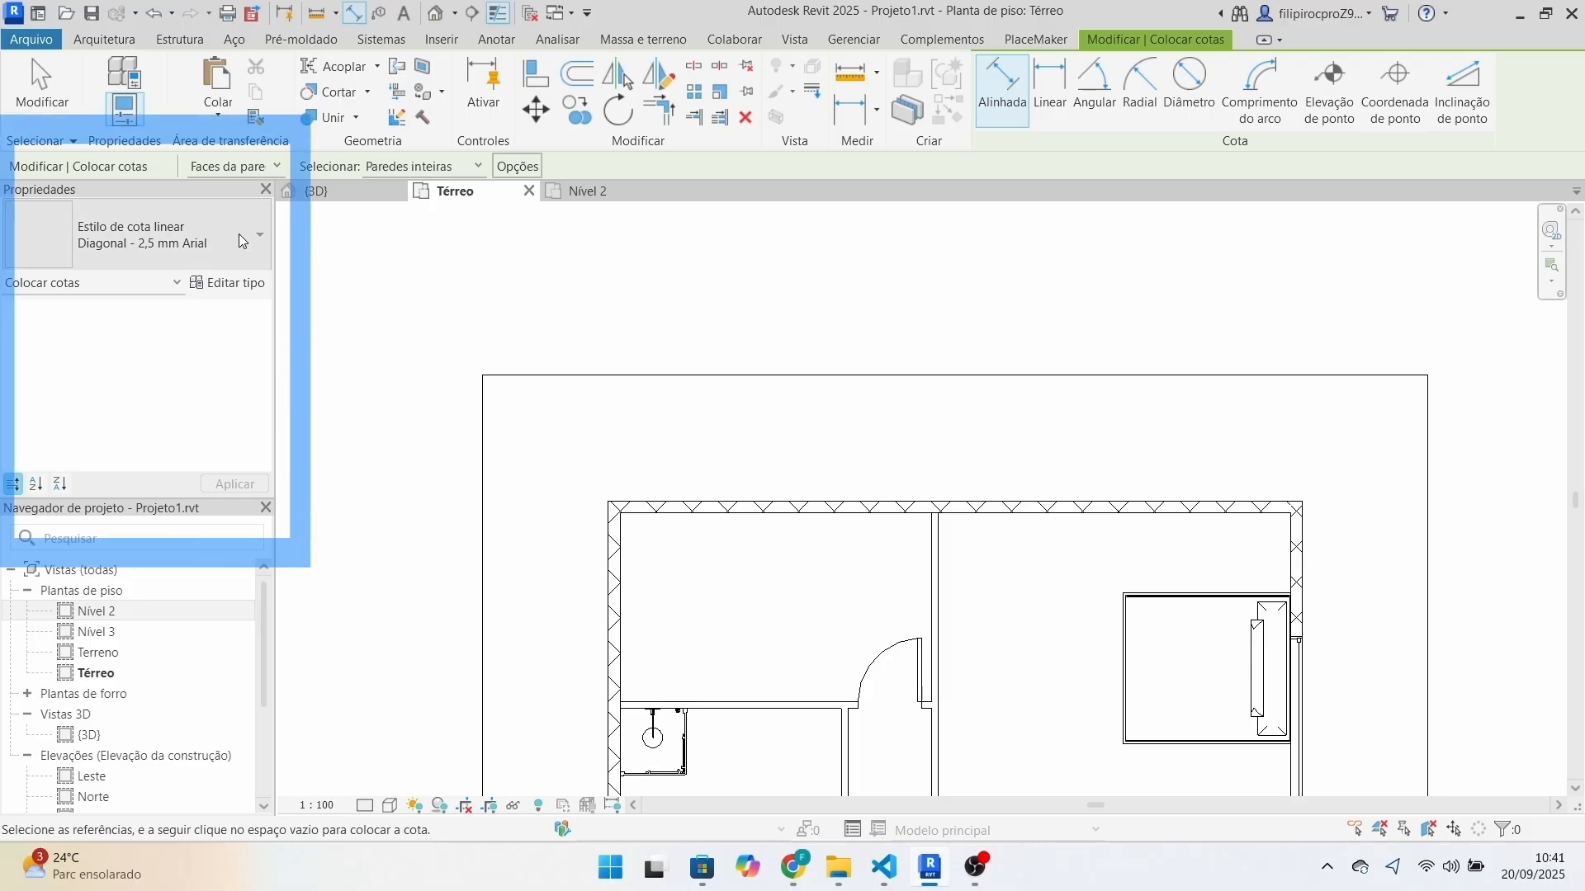
left_click(145, 244)
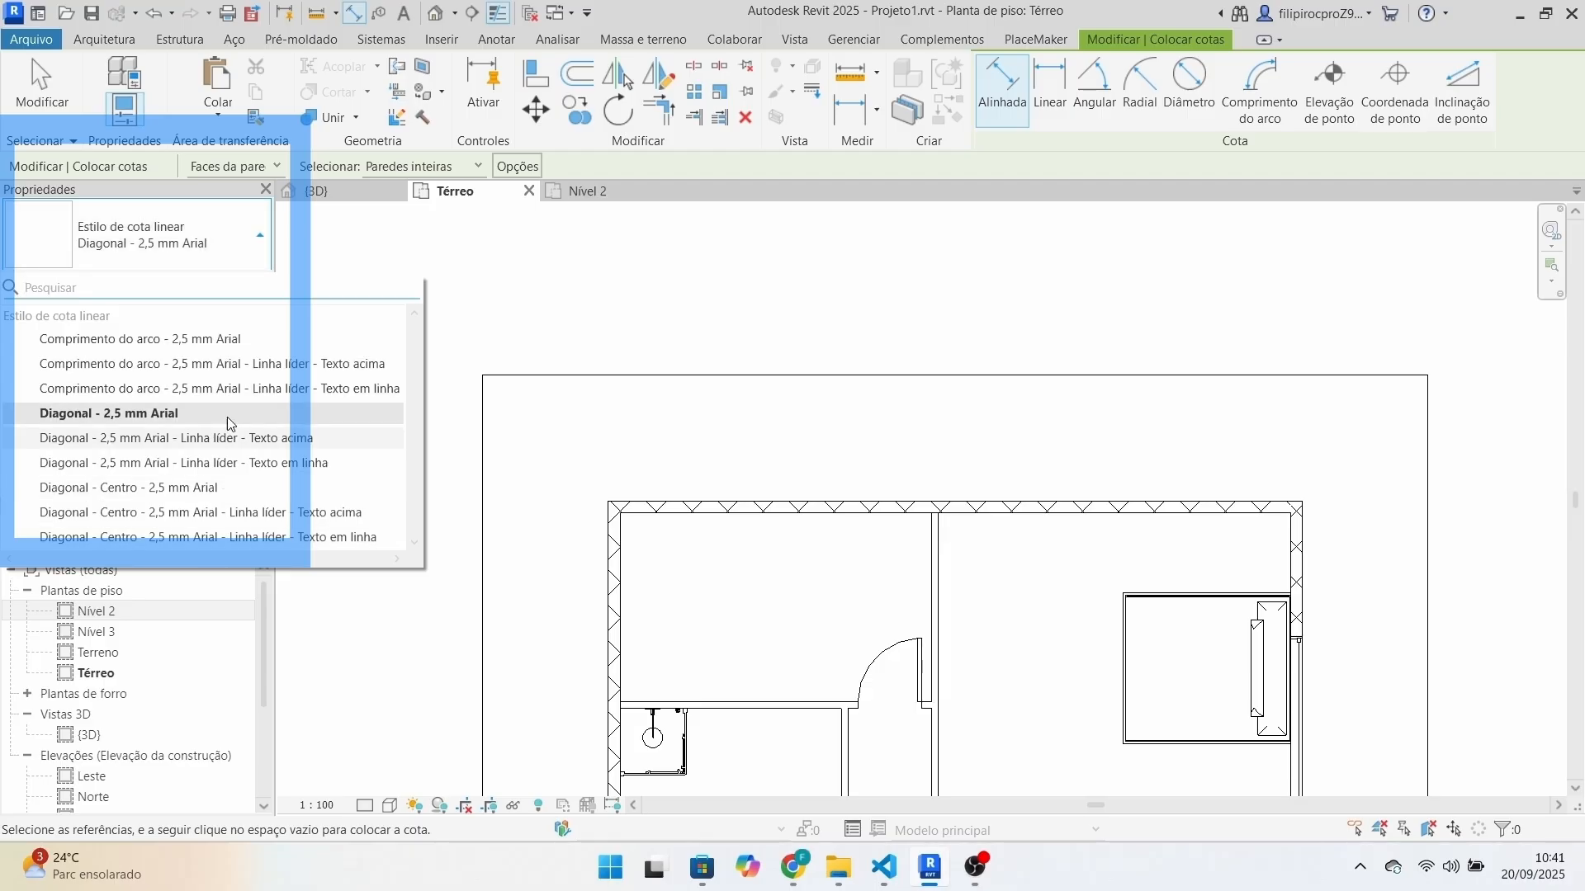
left_click(212, 262)
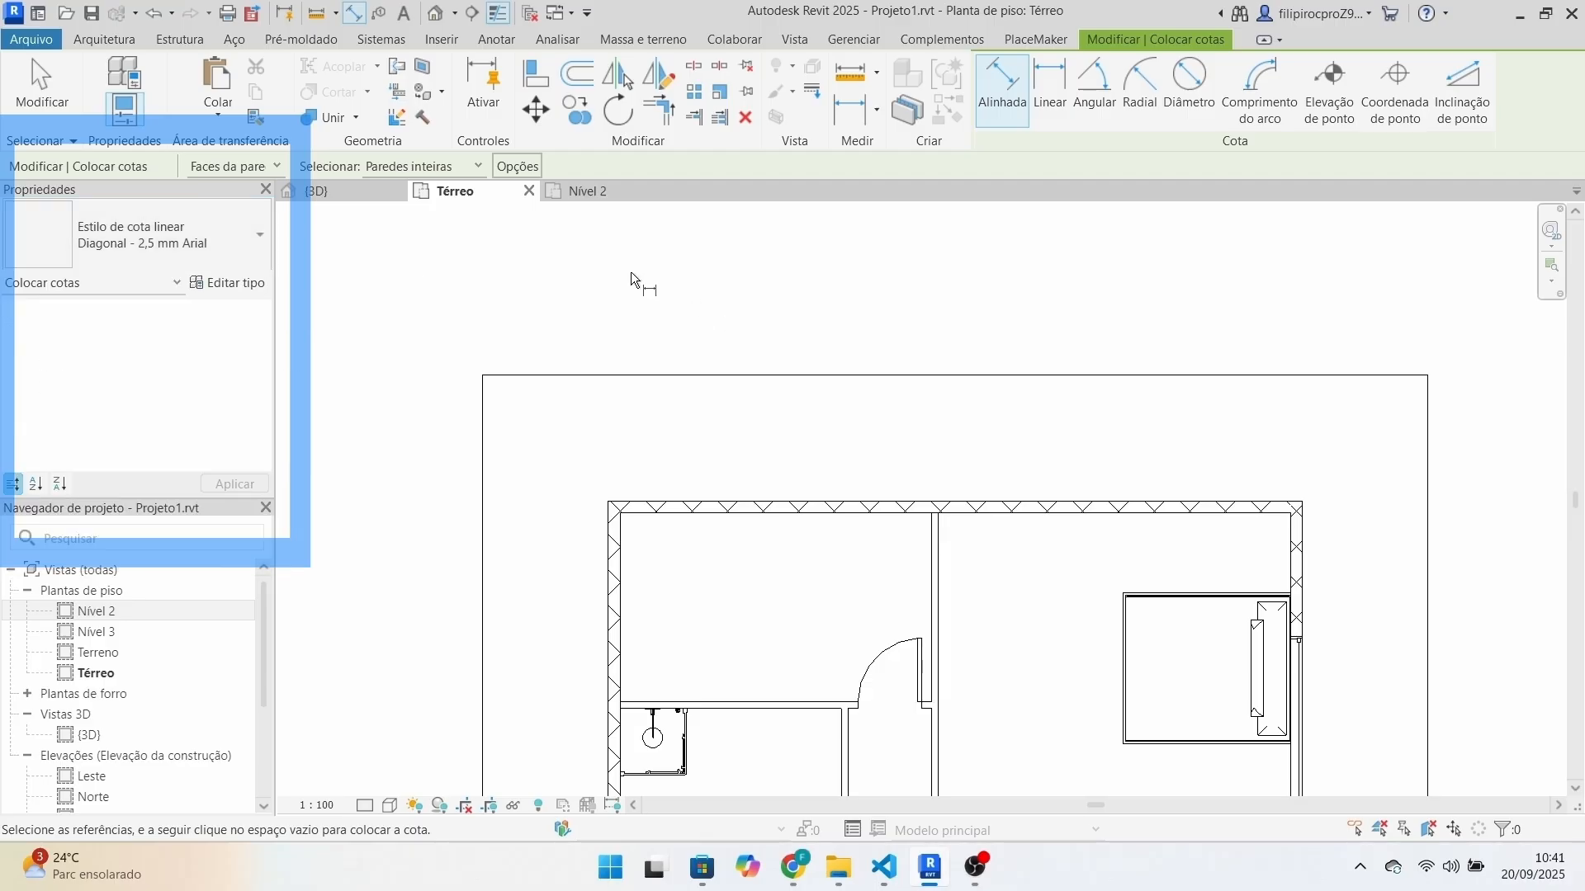
left_click(250, 230)
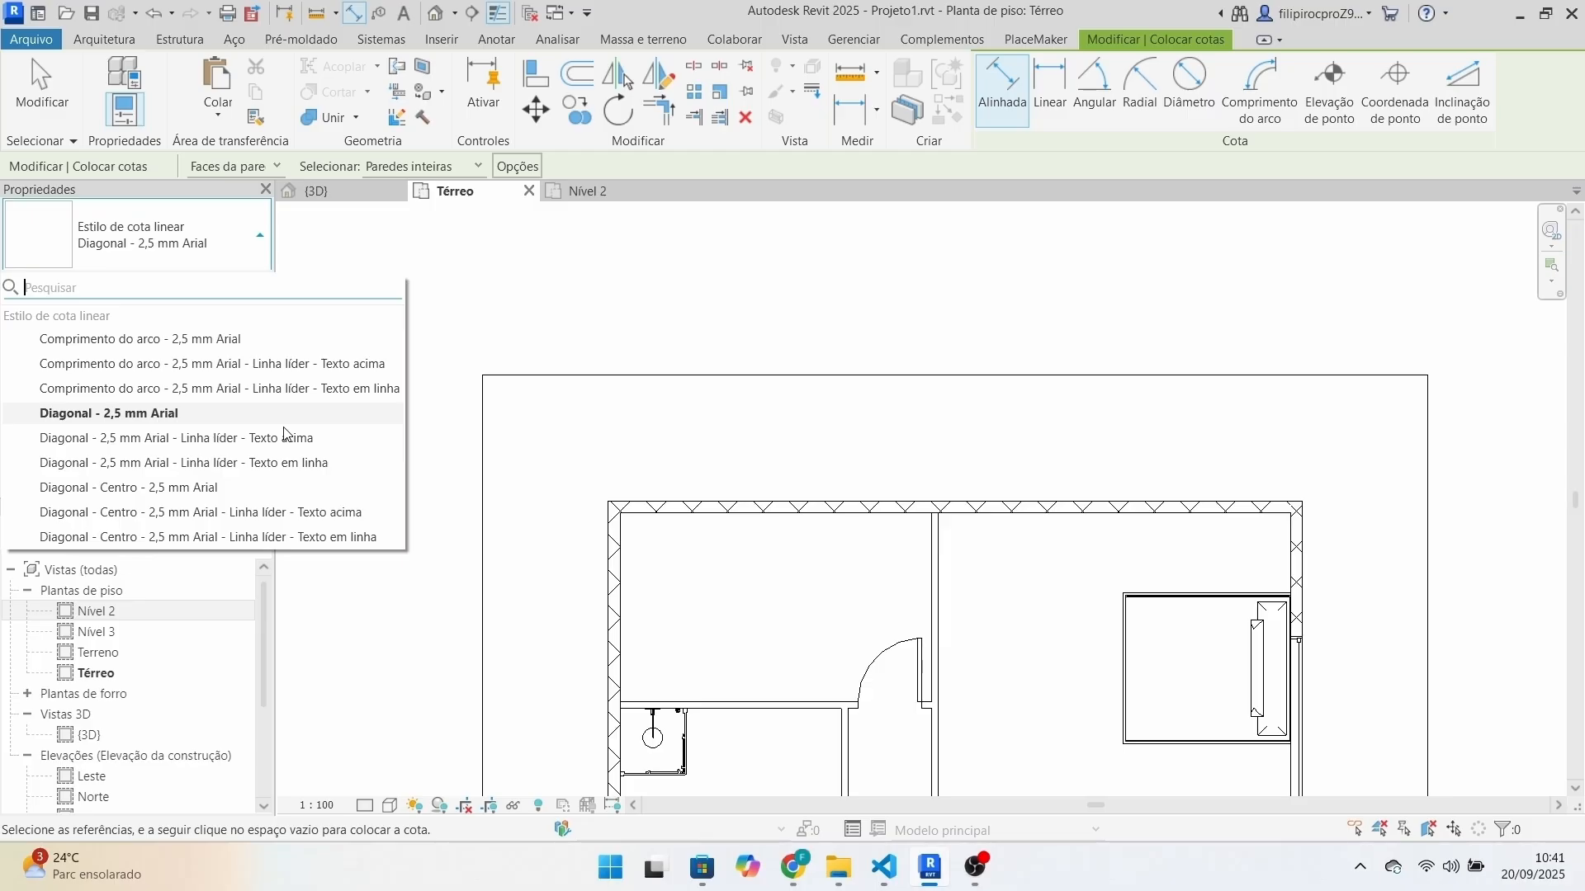
left_click(255, 420)
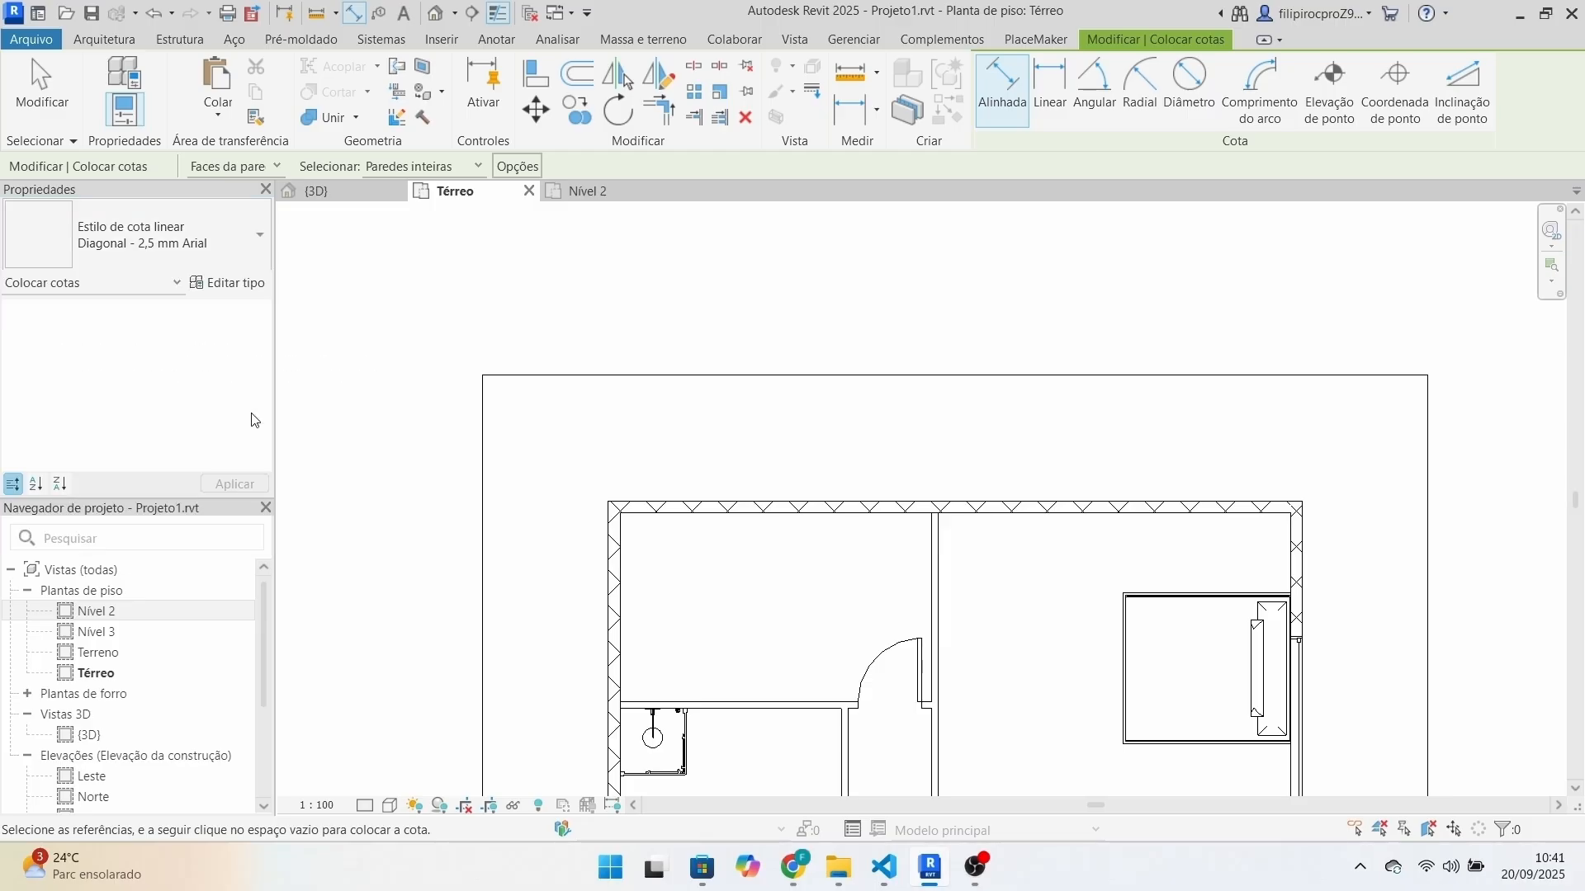
Duplicate the current dimension type and name the copy "Diagonal - 2 mm Arial".
left_click(219, 284)
left_click(1466, 257)
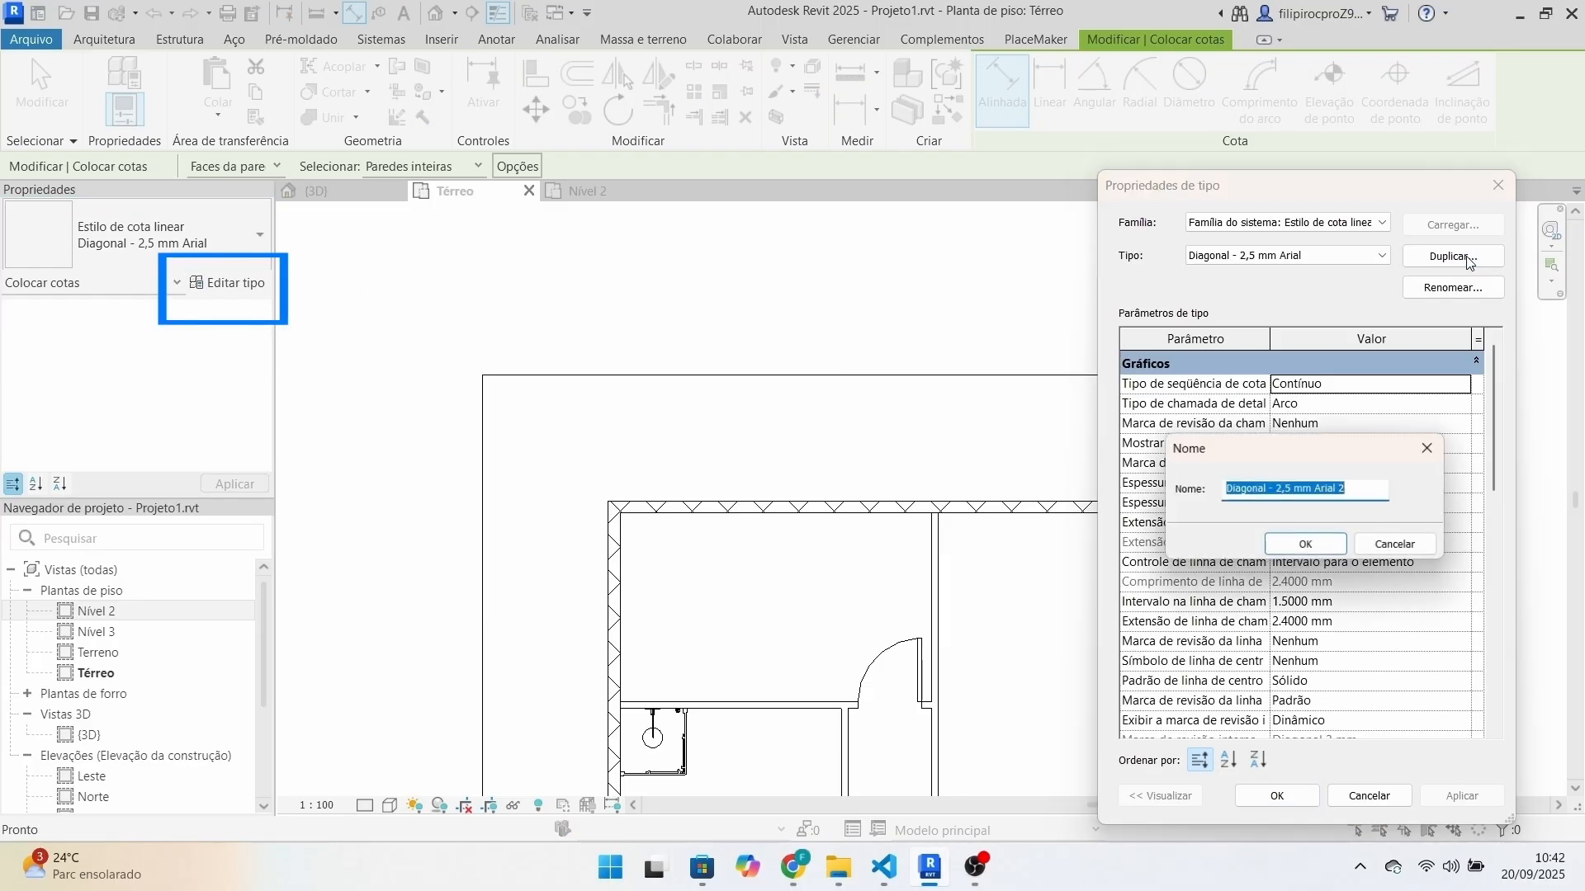
left_click(1295, 489)
key("BackSpace")
key("BackSpace")
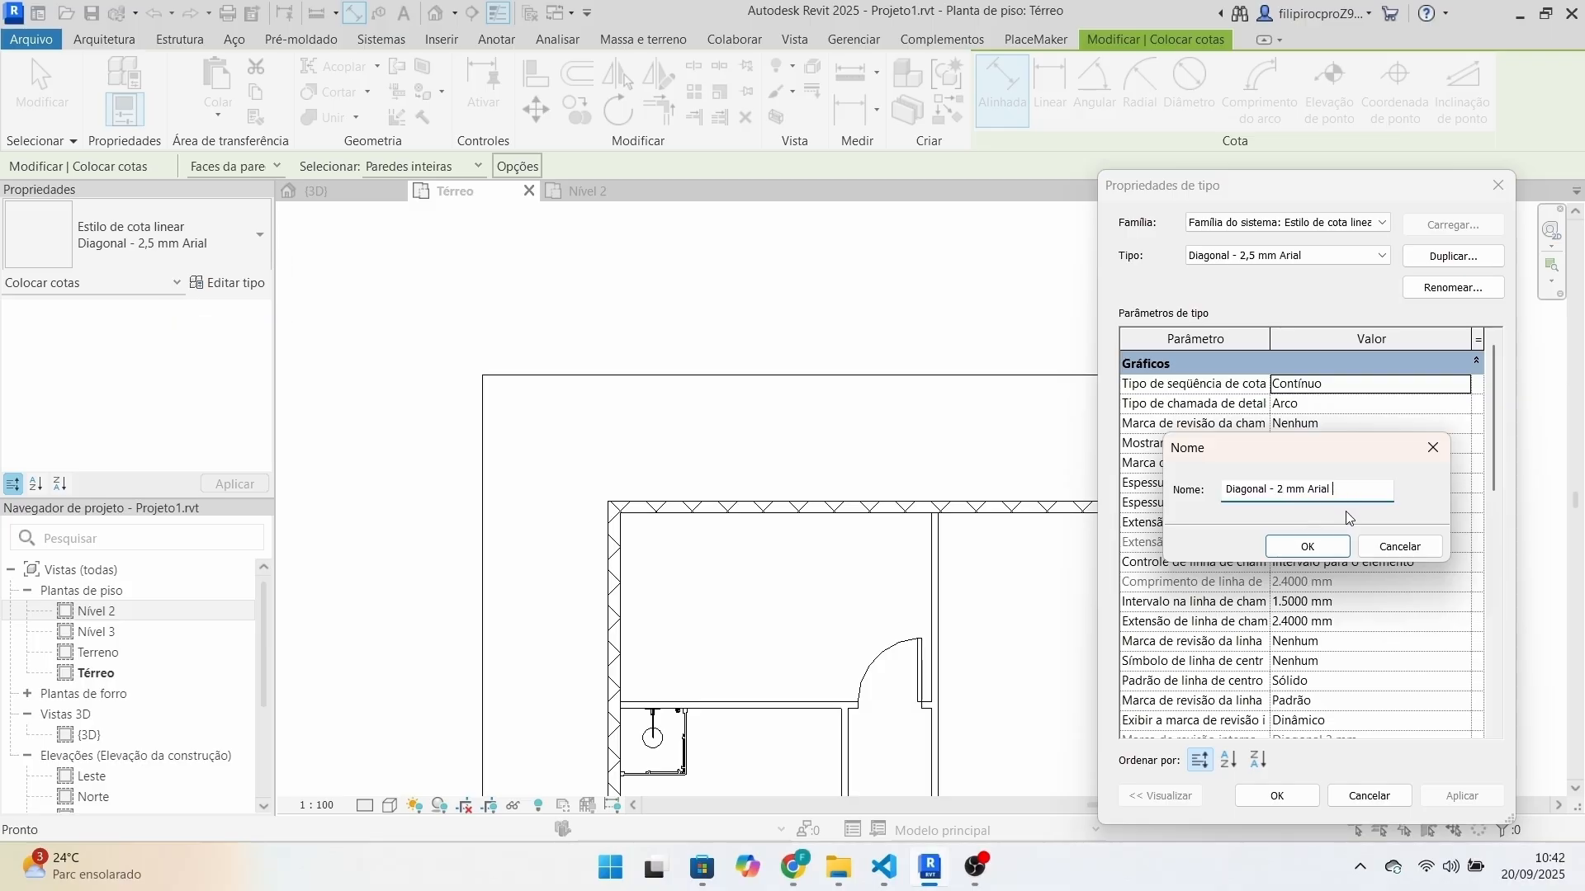
left_click(1331, 547)
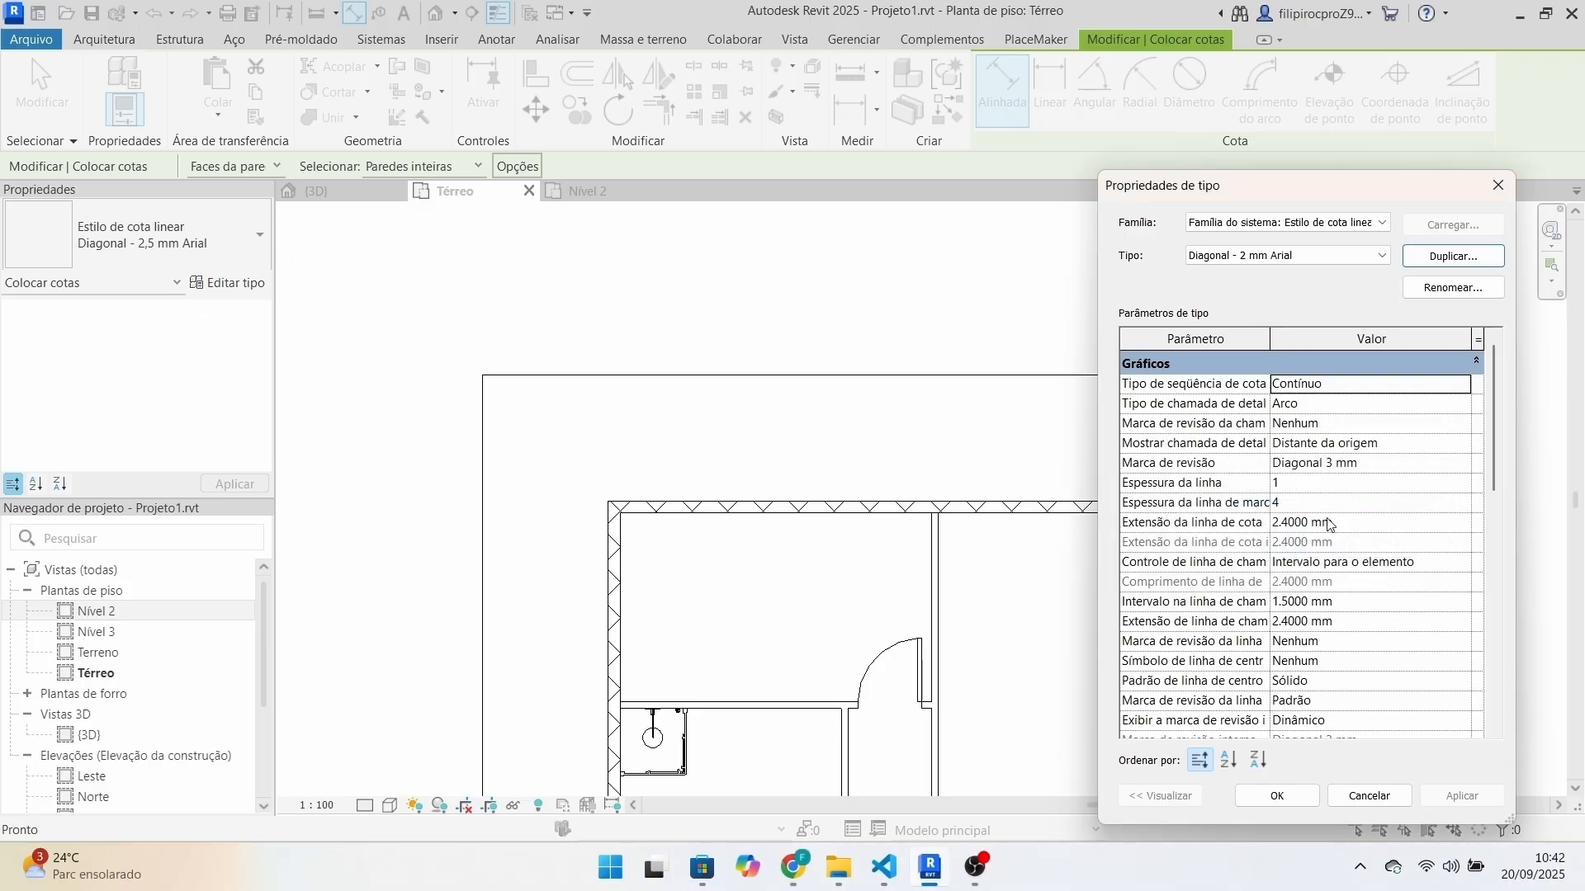
Set the new dimension type's text size to 2 mm, accept the type properties and leave the dimension command.
scroll(1354, 543, "down", 8)
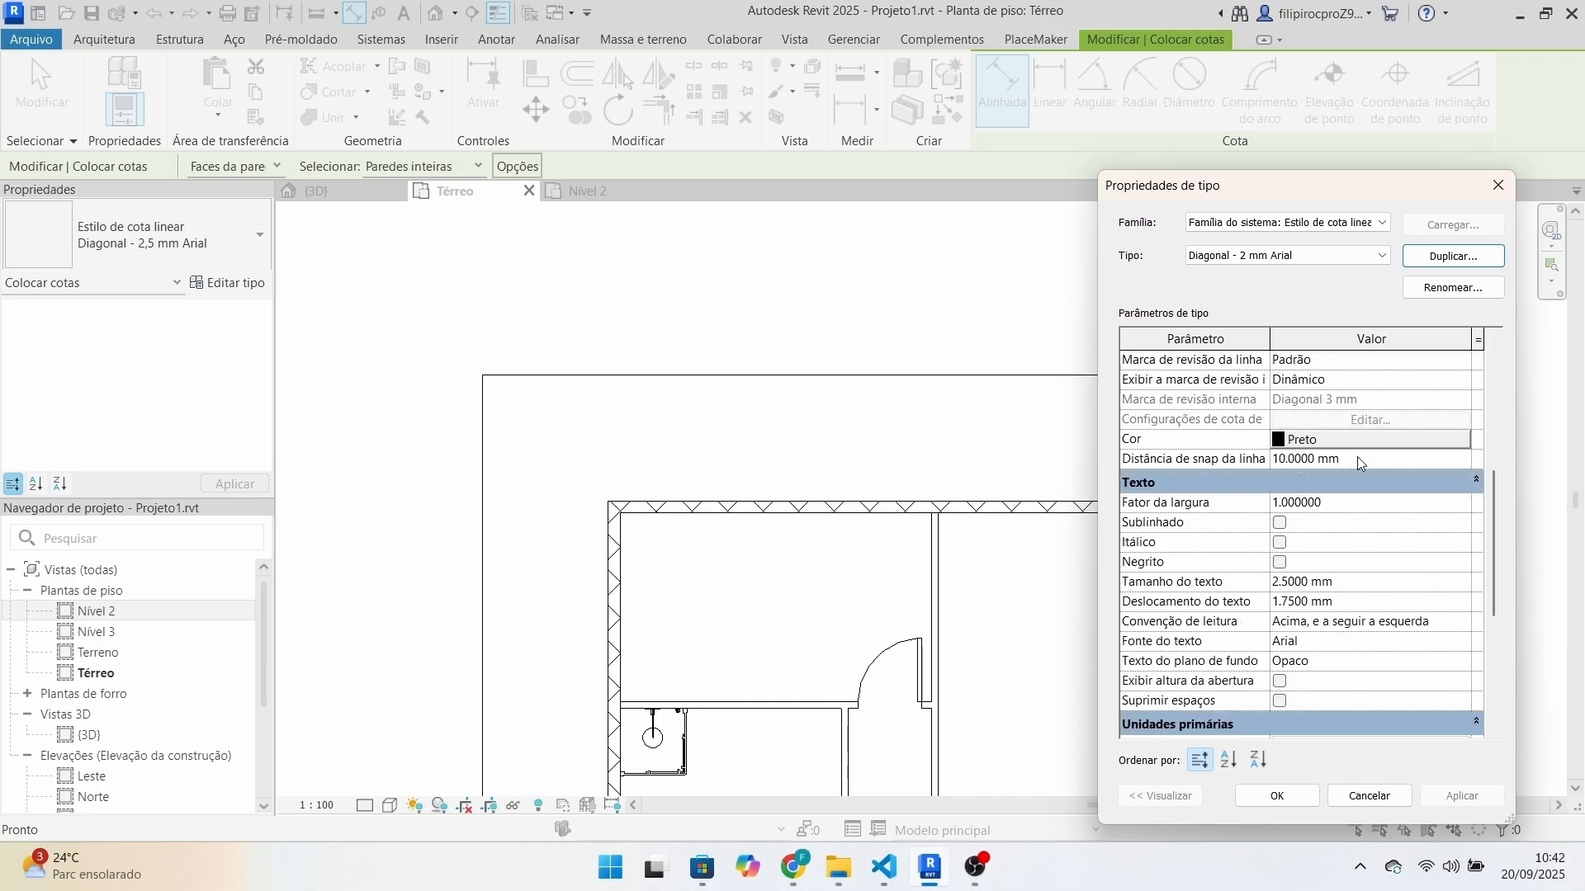
left_click(1368, 525)
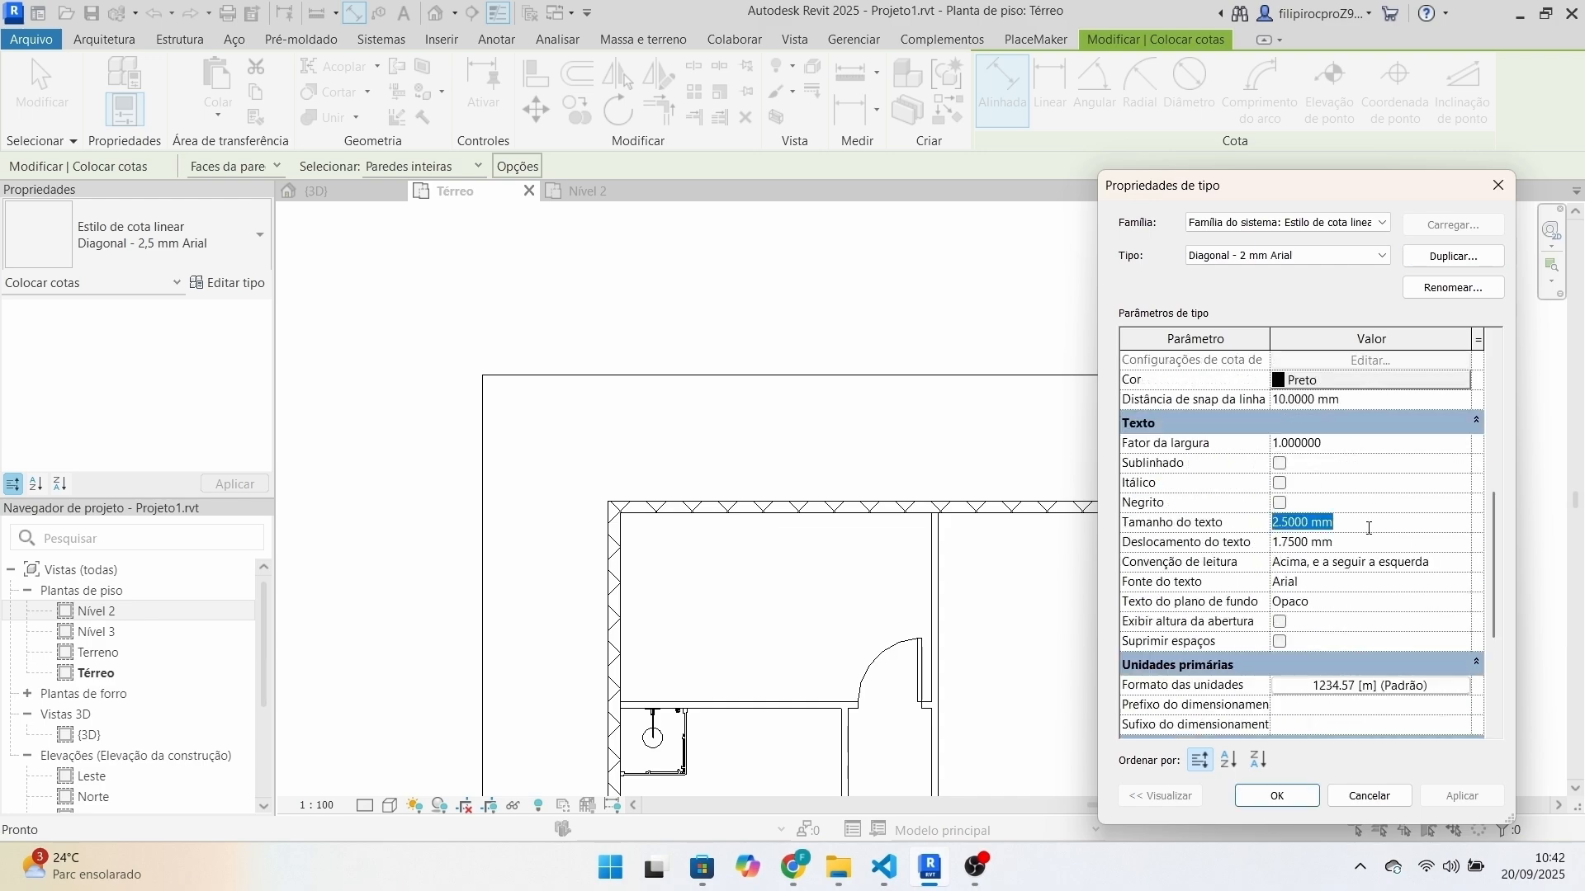
type("2")
left_click(1271, 797)
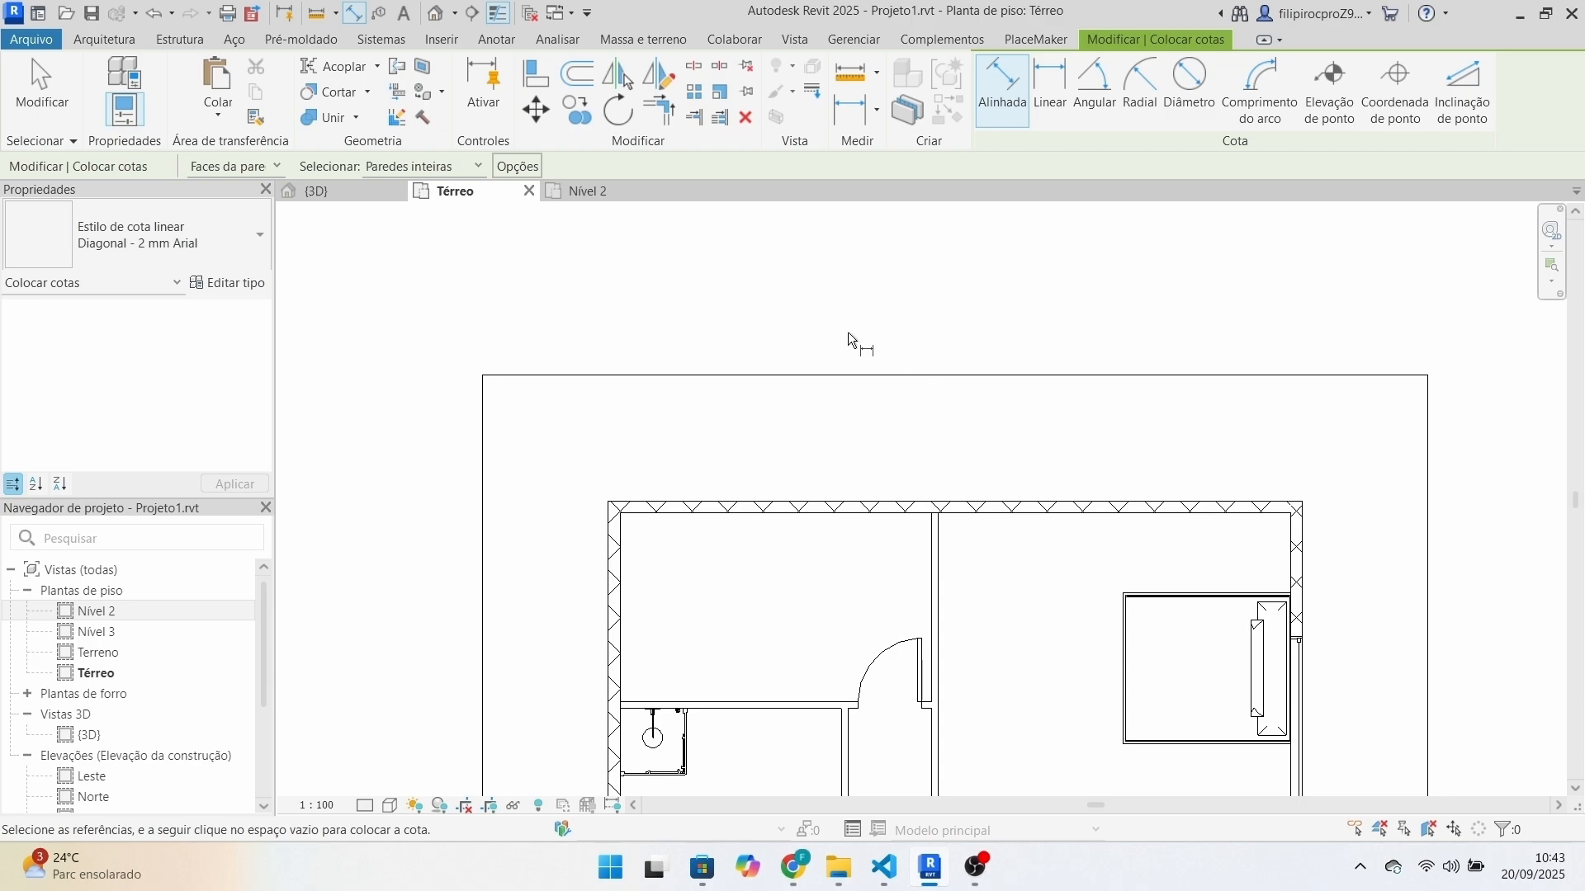
key("Escape")
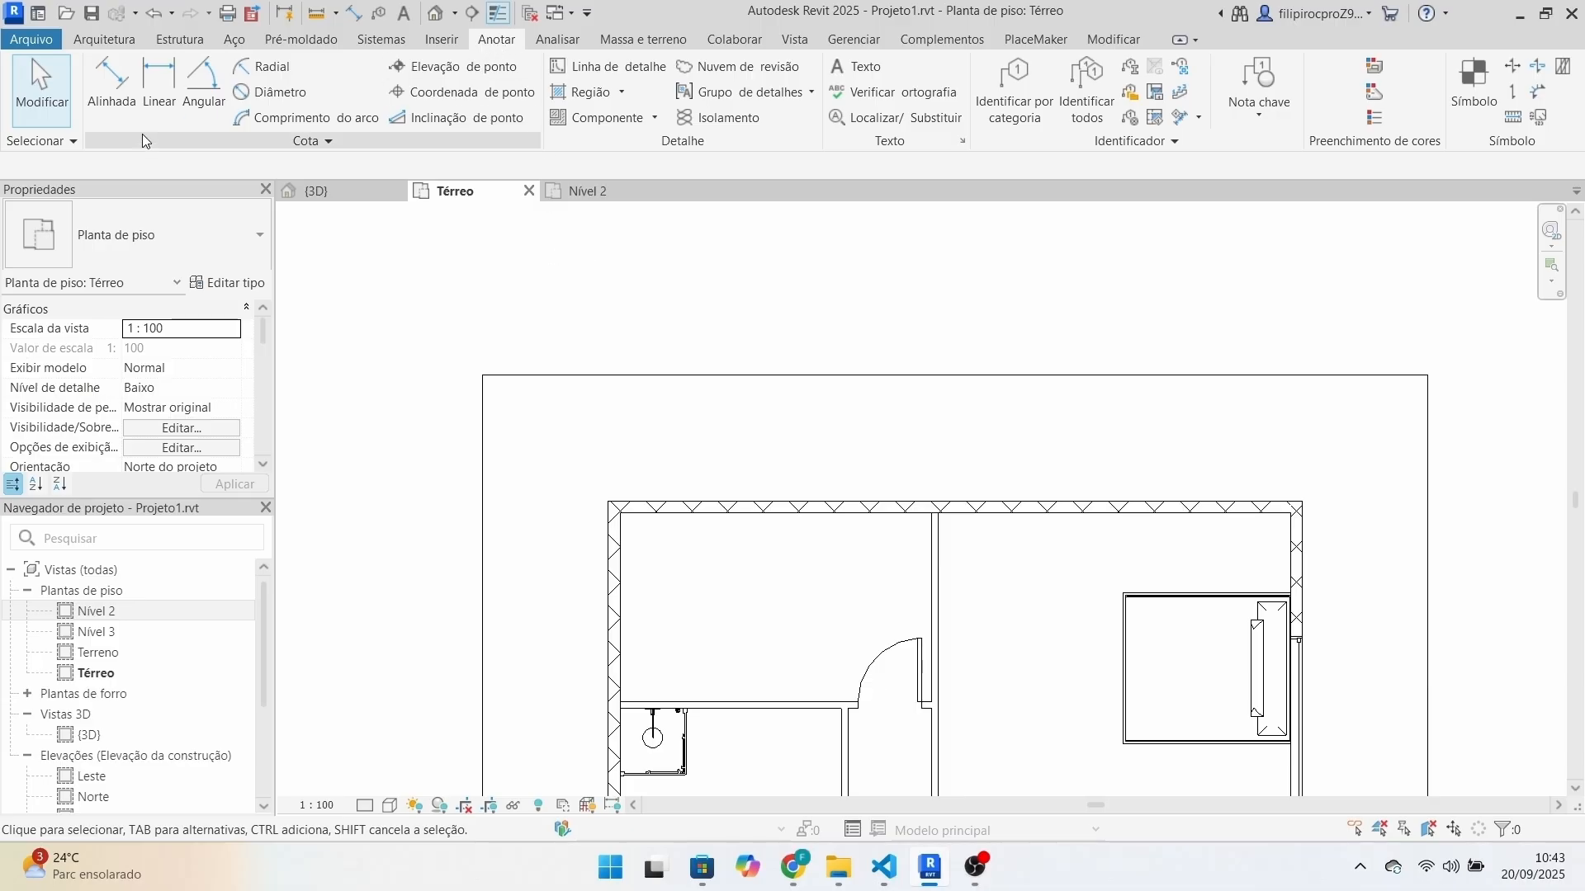
Restart the aligned dimension with the Diagonal - 2 mm Arial type, using individual references on wall faces (Faces da parede).
left_click(112, 87)
scroll(595, 545, "up", 2)
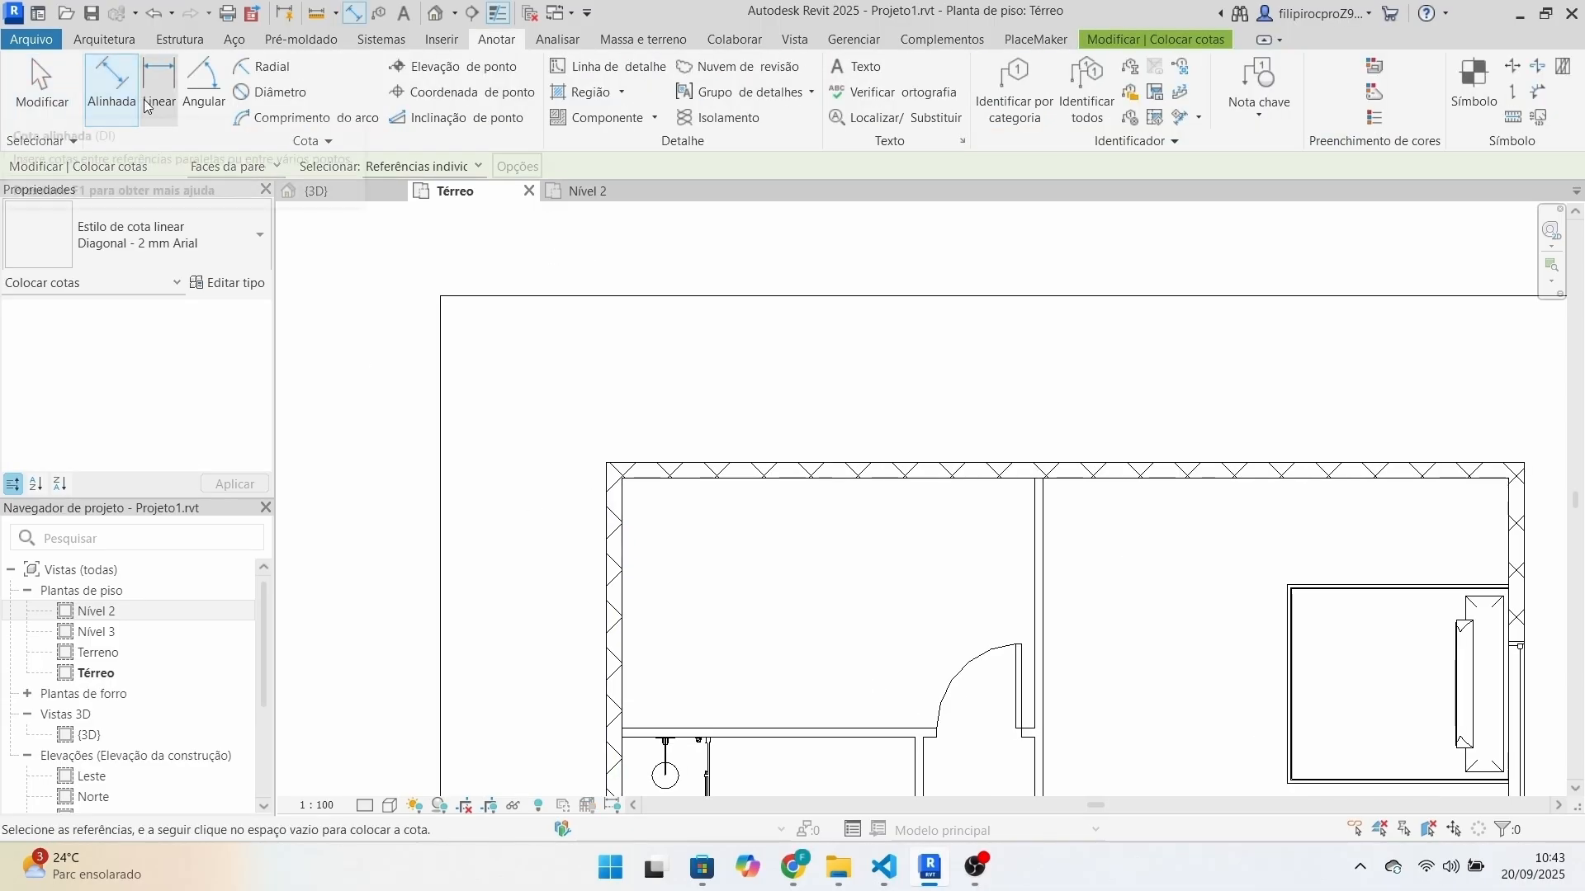
scroll(739, 354, "up", 1)
scroll(957, 524, "down", 3)
scroll(885, 529, "up", 2)
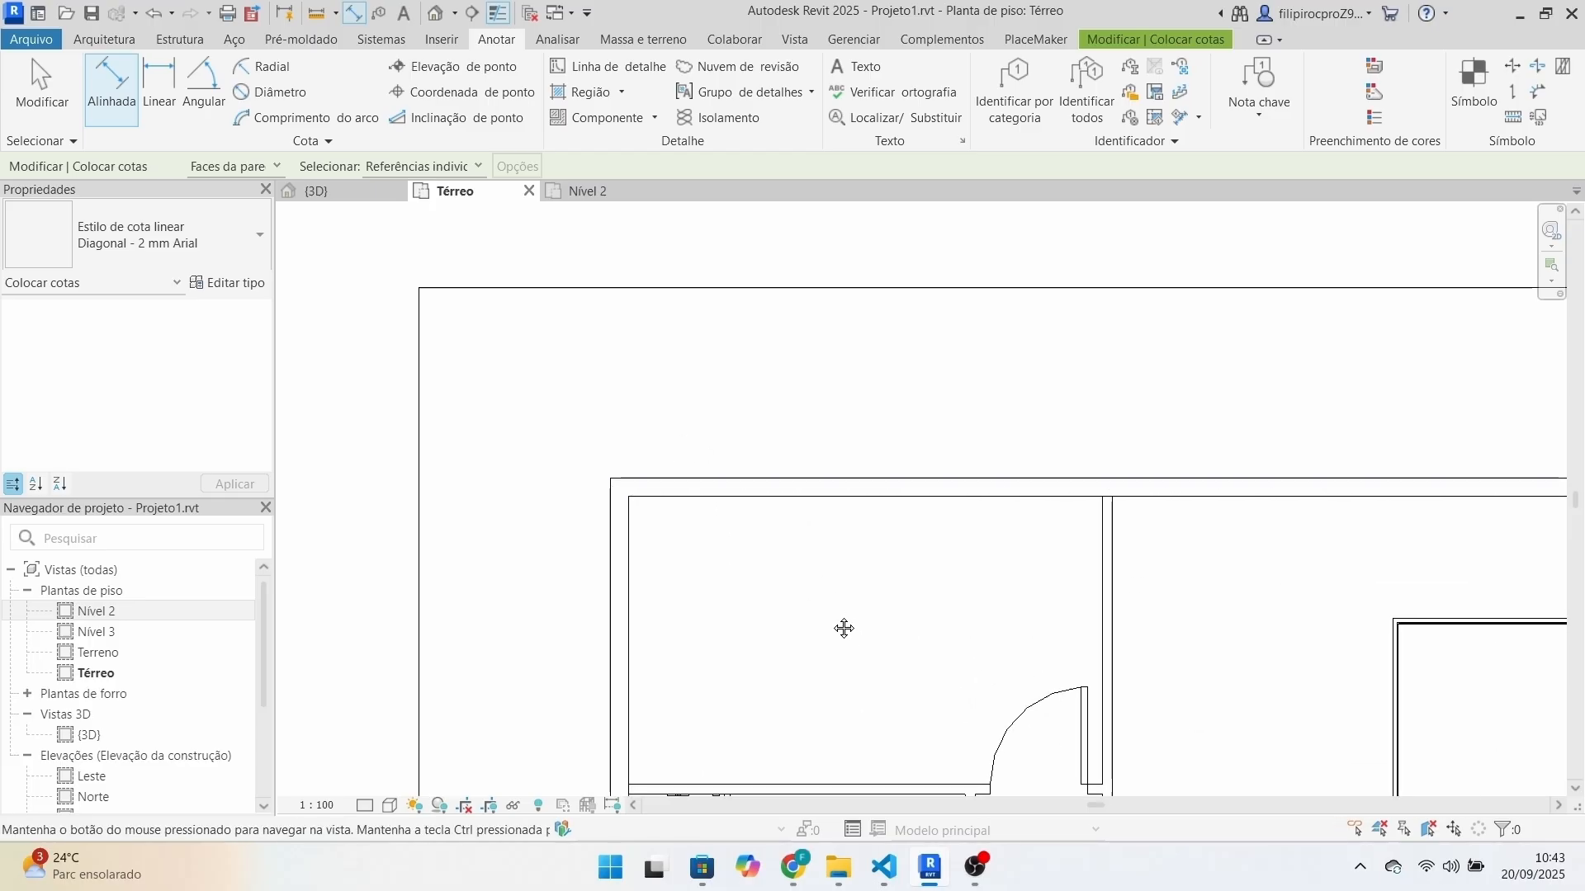
middle_click_drag(700, 572, 566, 552)
left_click(237, 167)
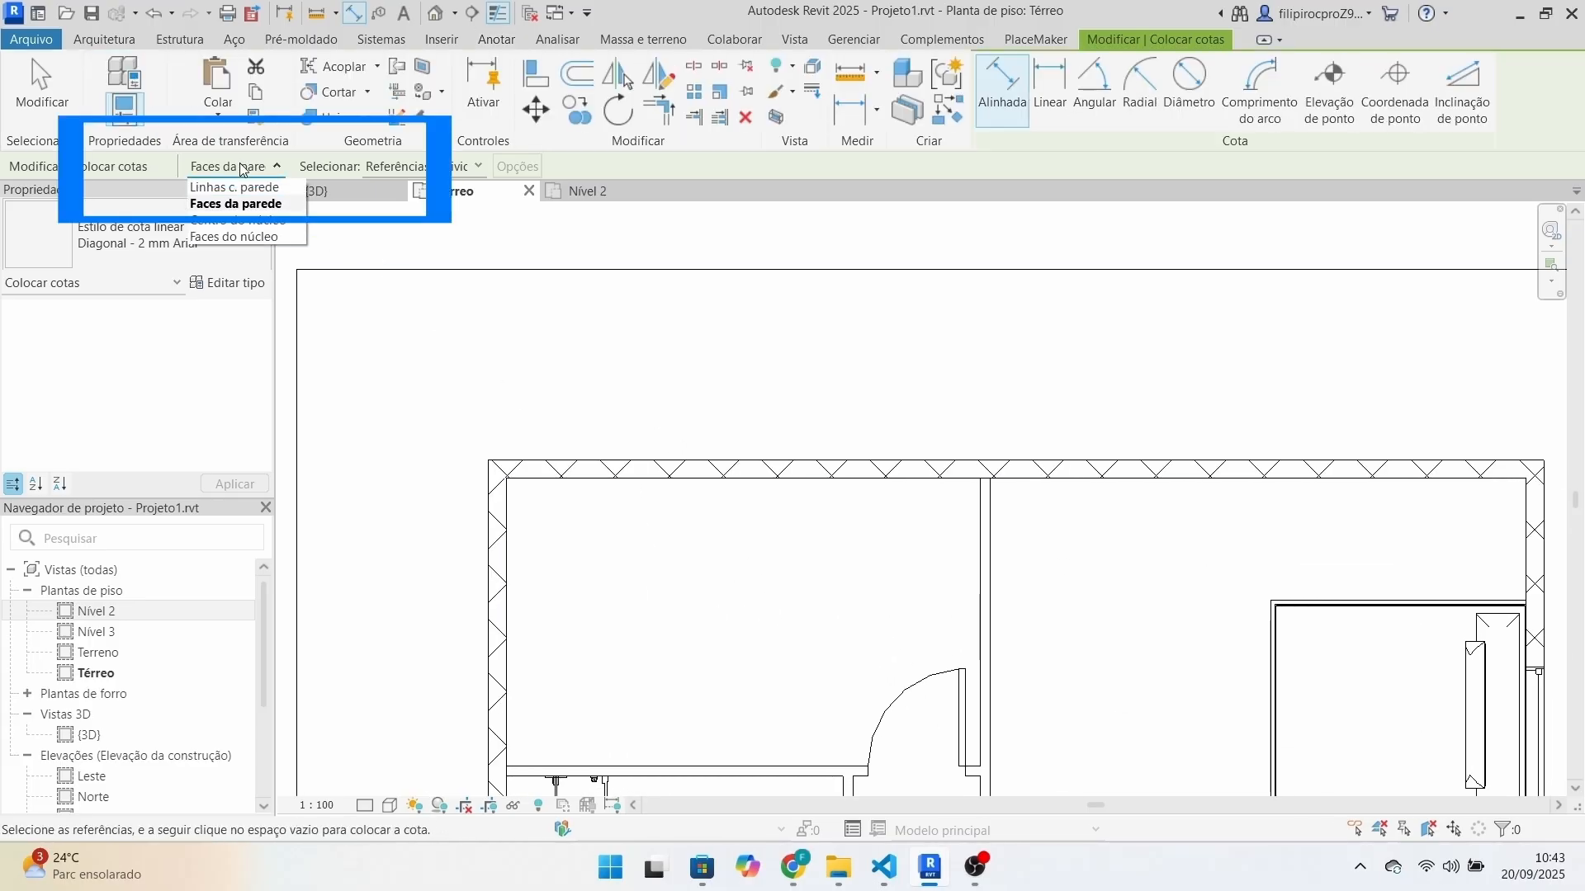
left_click(251, 204)
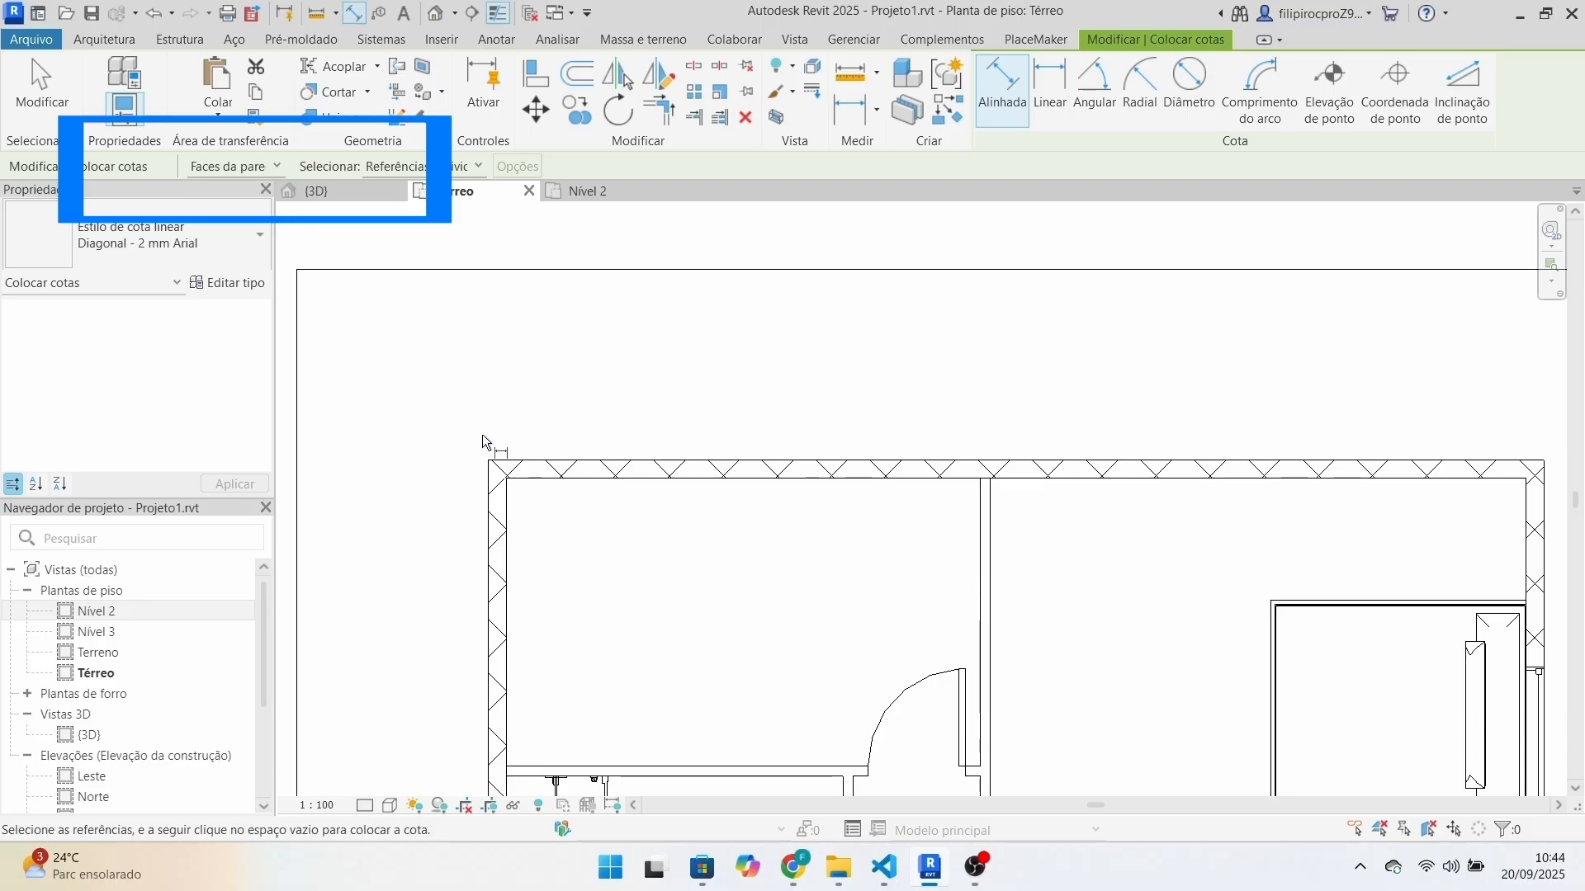
Chain the dimension from the left exterior wall's outer face through the interior partition and both right exterior wall faces to the floor edge.
left_click(492, 545)
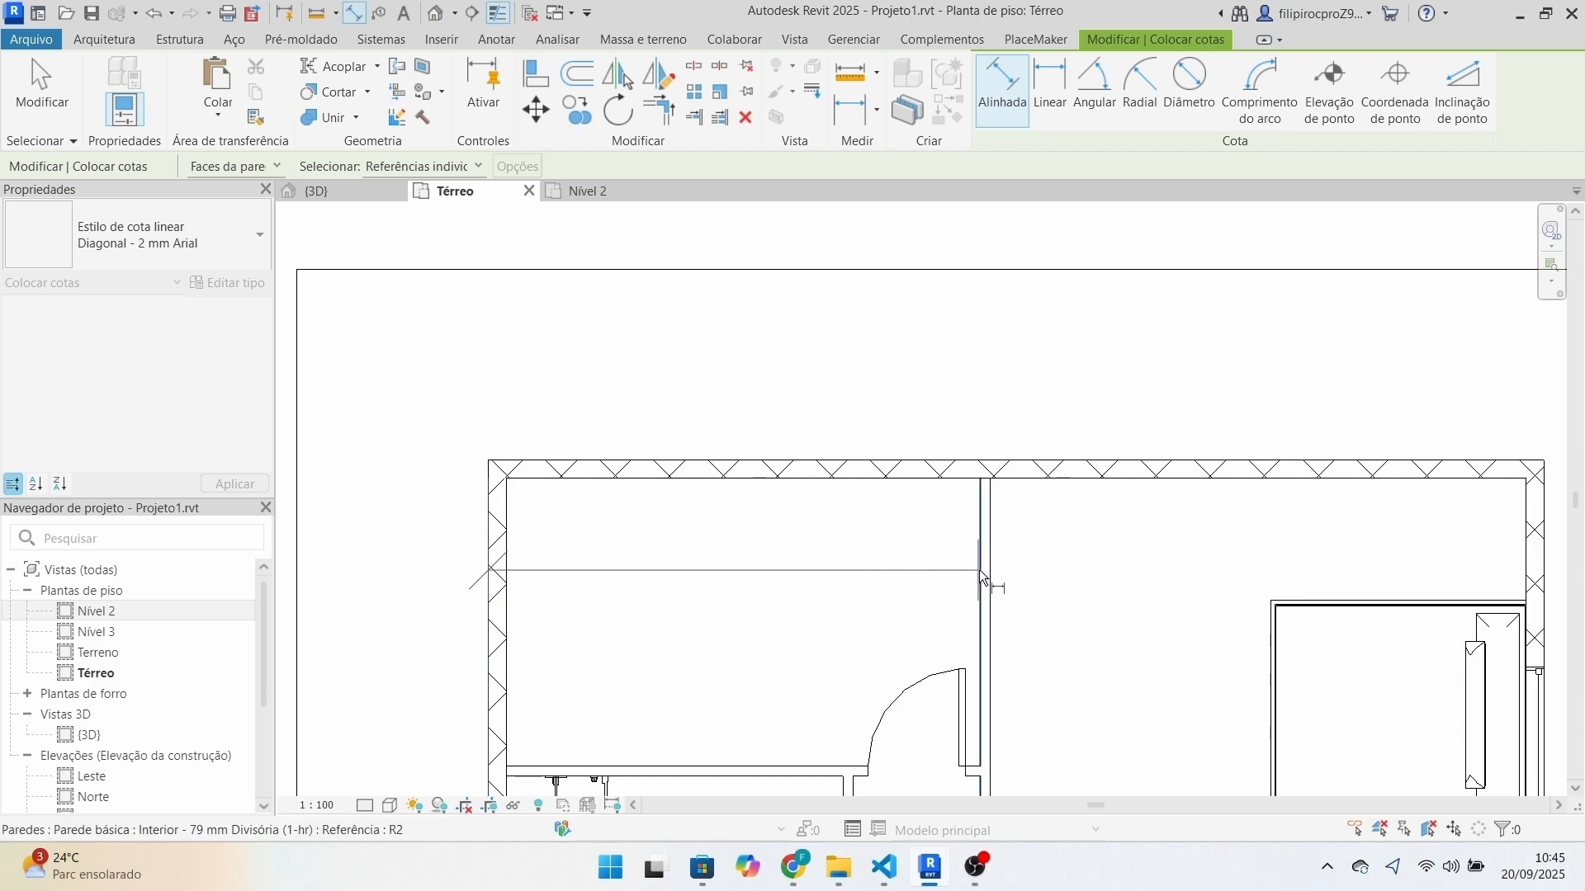
key("Escape")
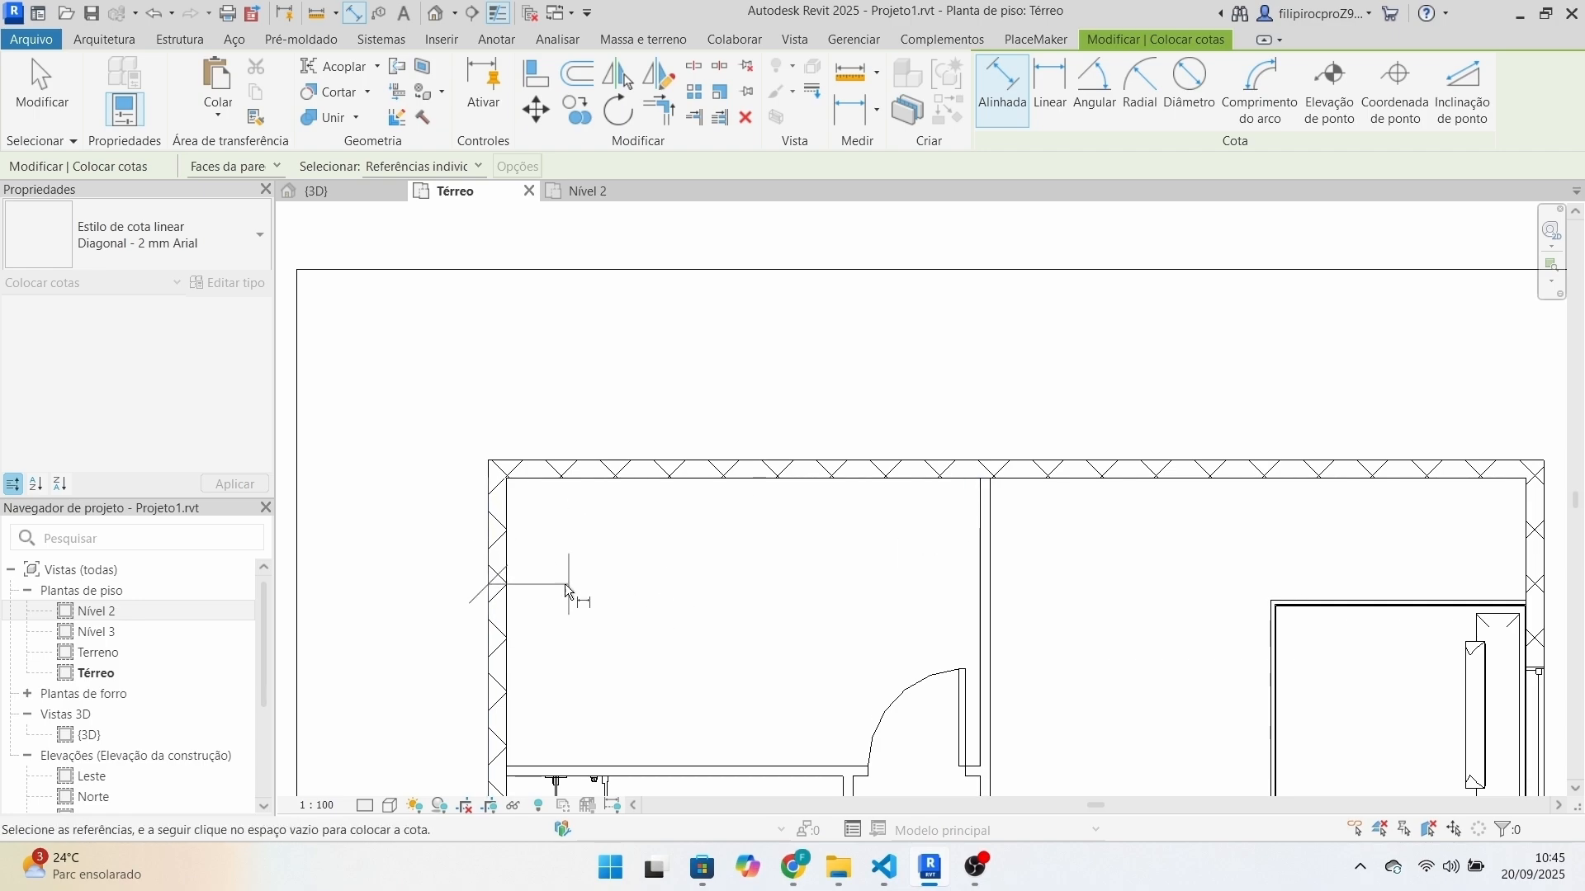
left_click(491, 596)
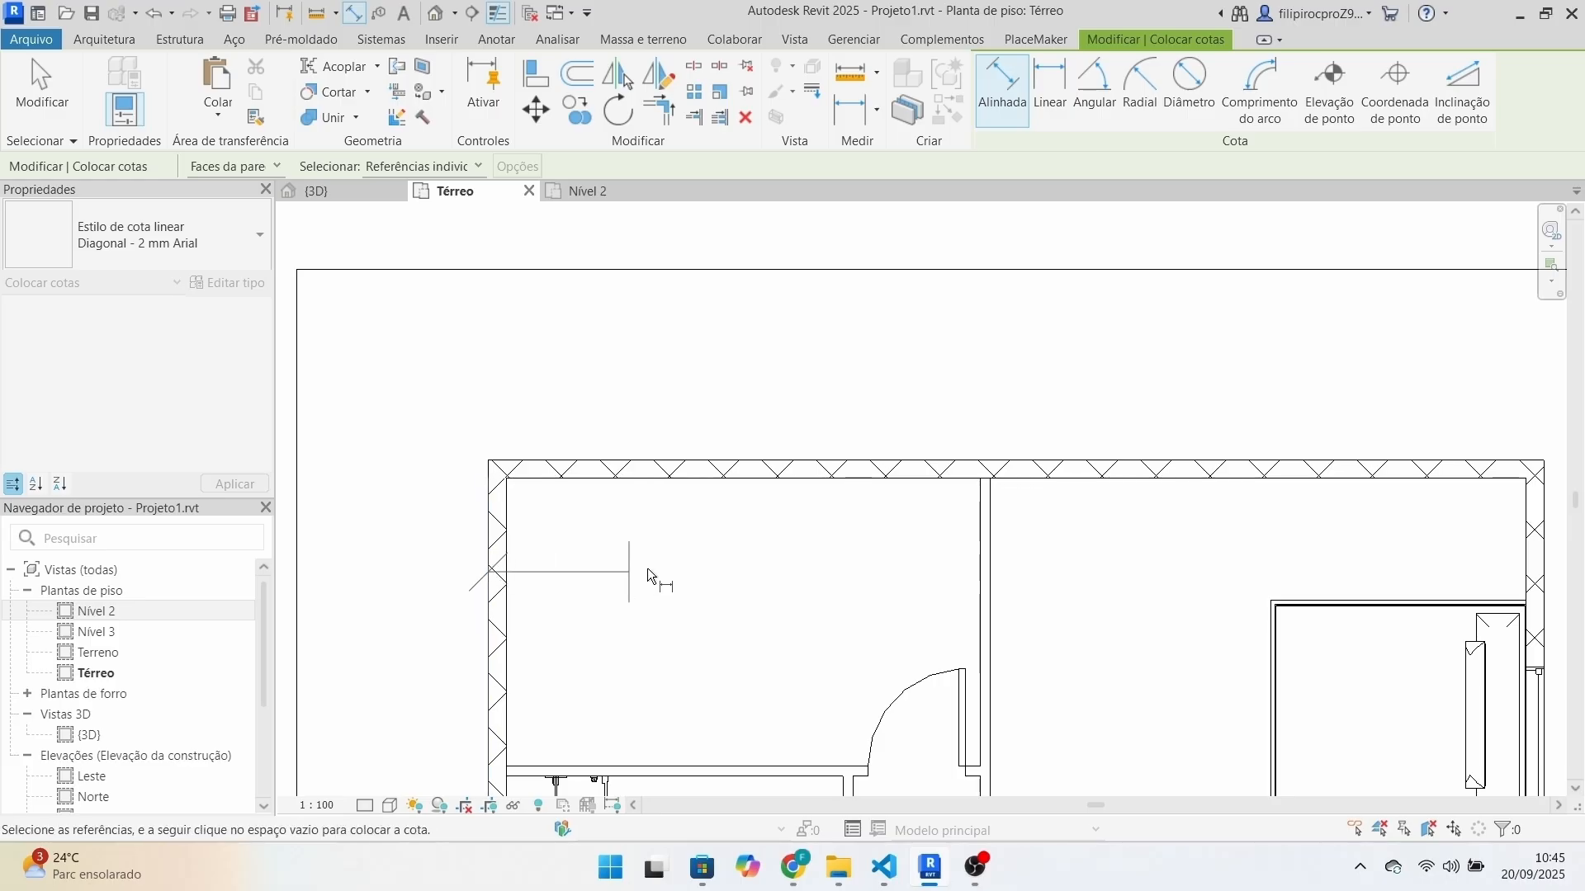
left_click(979, 586)
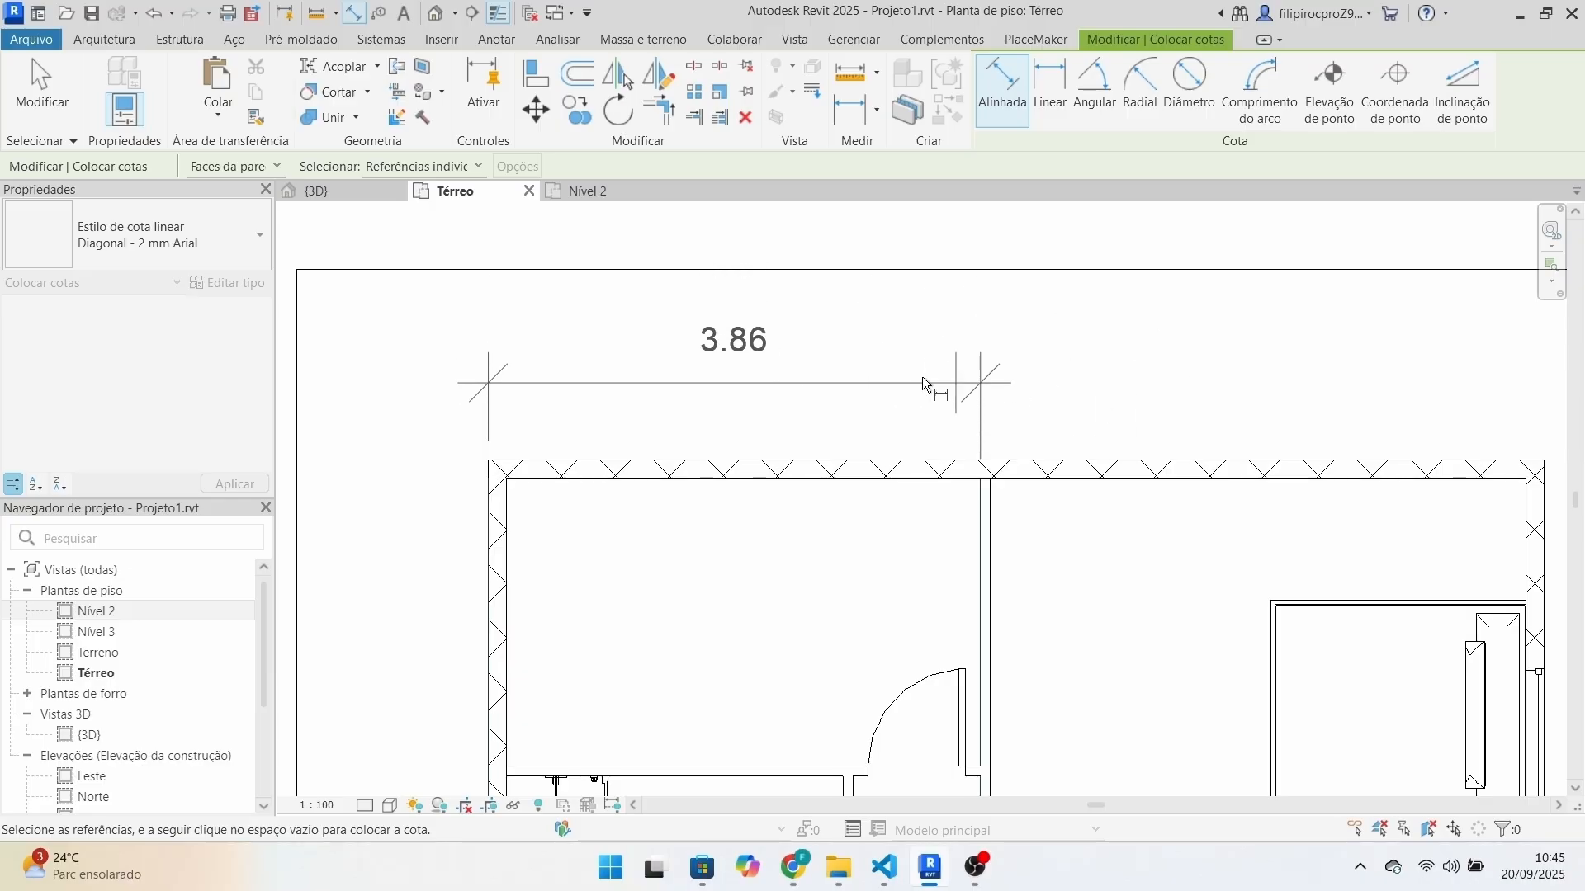
scroll(628, 326, "down", 4)
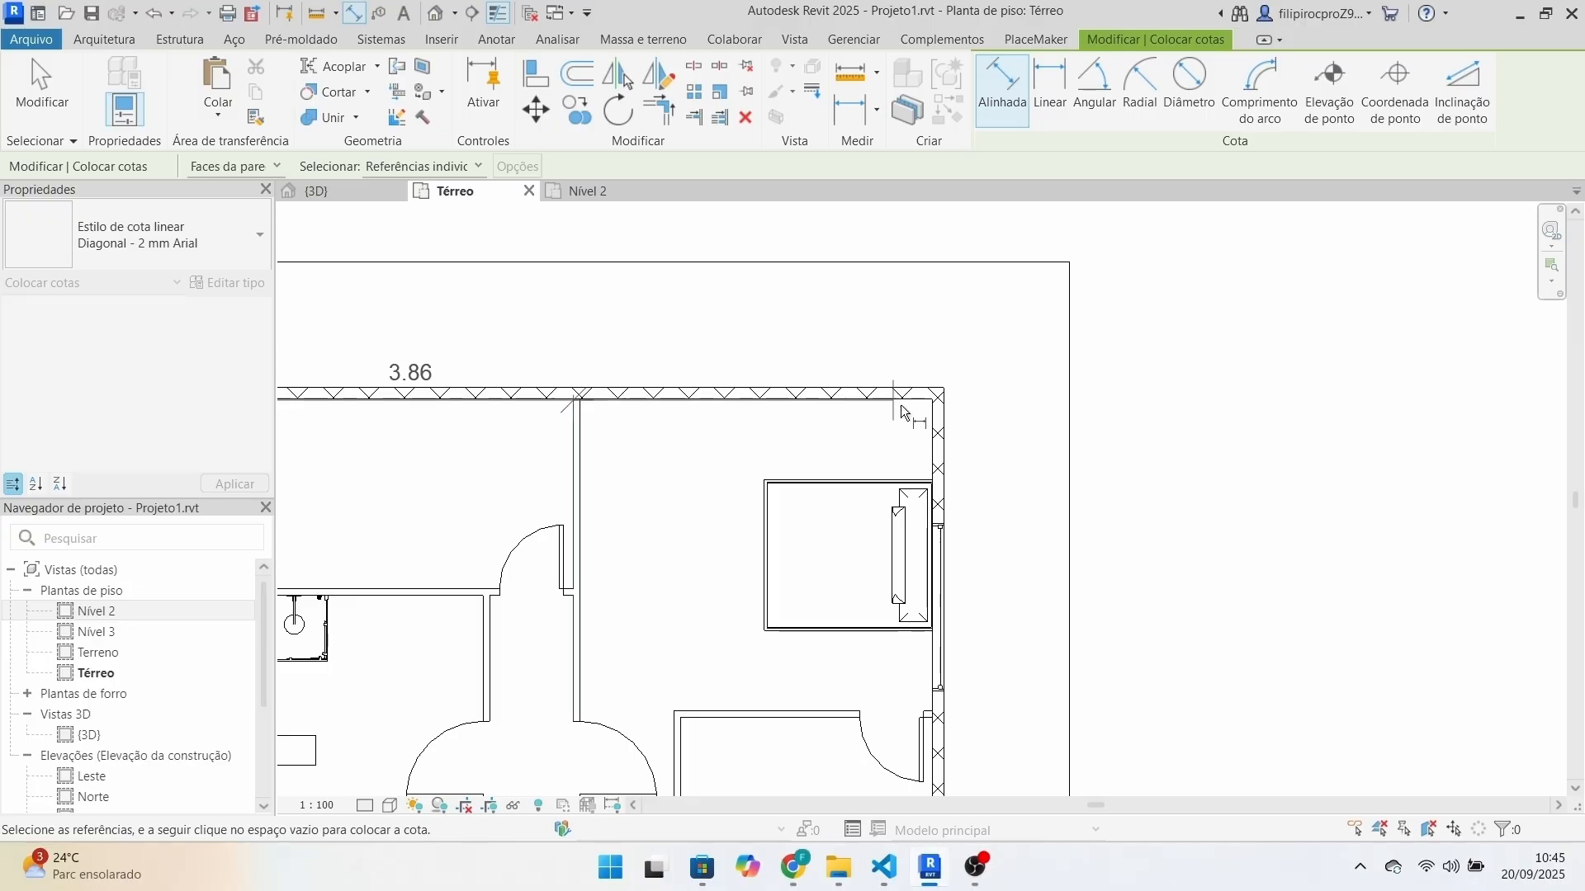
left_click(934, 421)
scroll(895, 310, "down", 2)
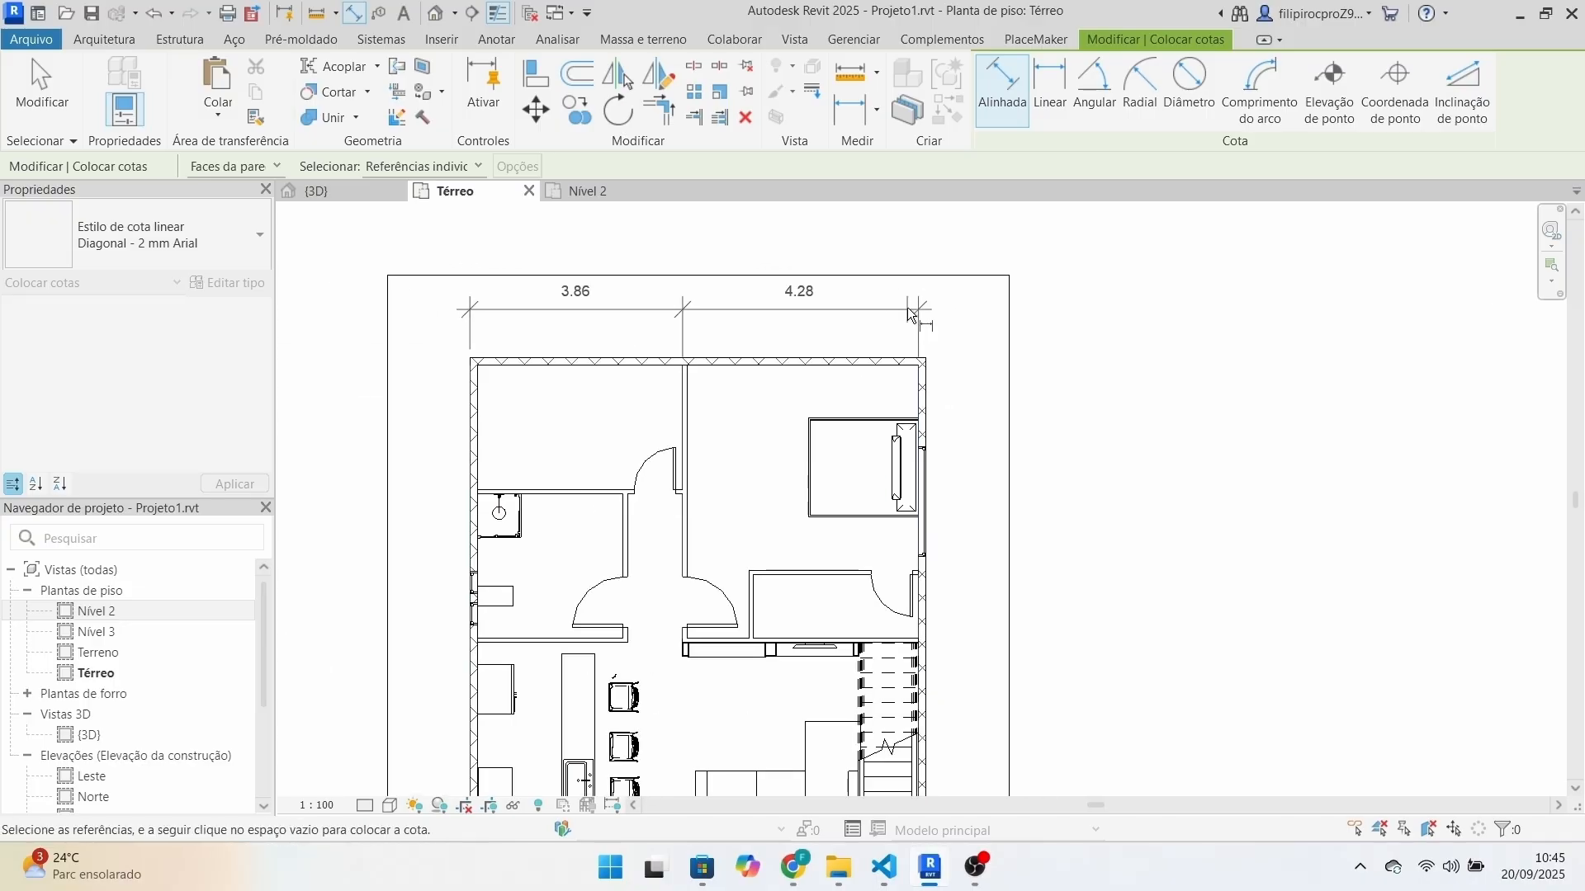
left_click(928, 395)
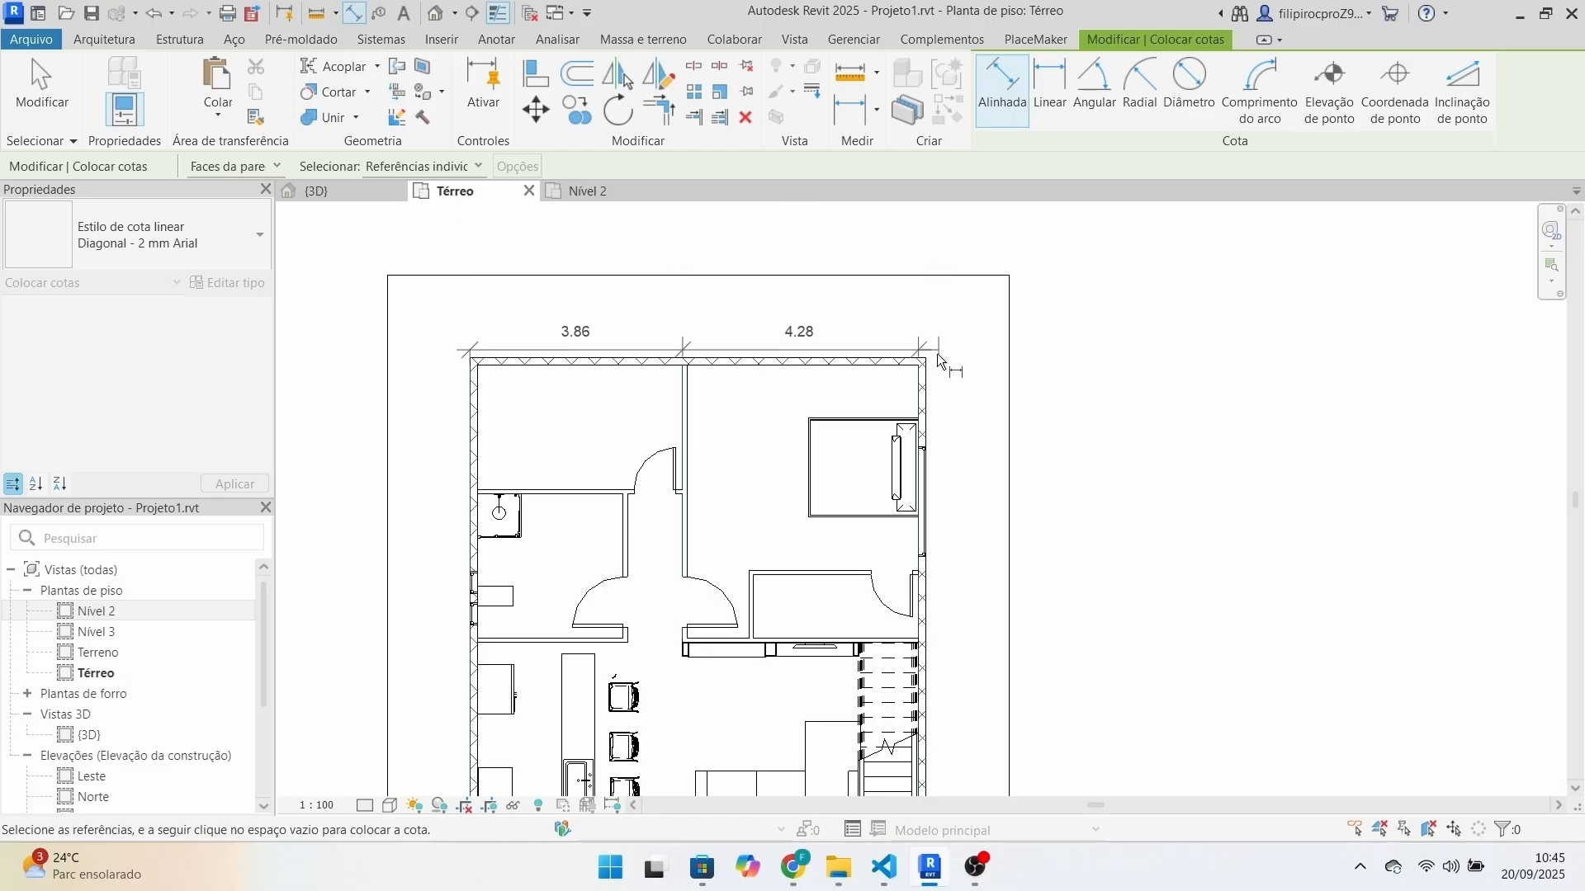
left_click(1008, 328)
Remove the right exterior wall's inner face from the dimension chain and place the chain above the floor outline.
middle_click_drag(1120, 289, 1154, 564)
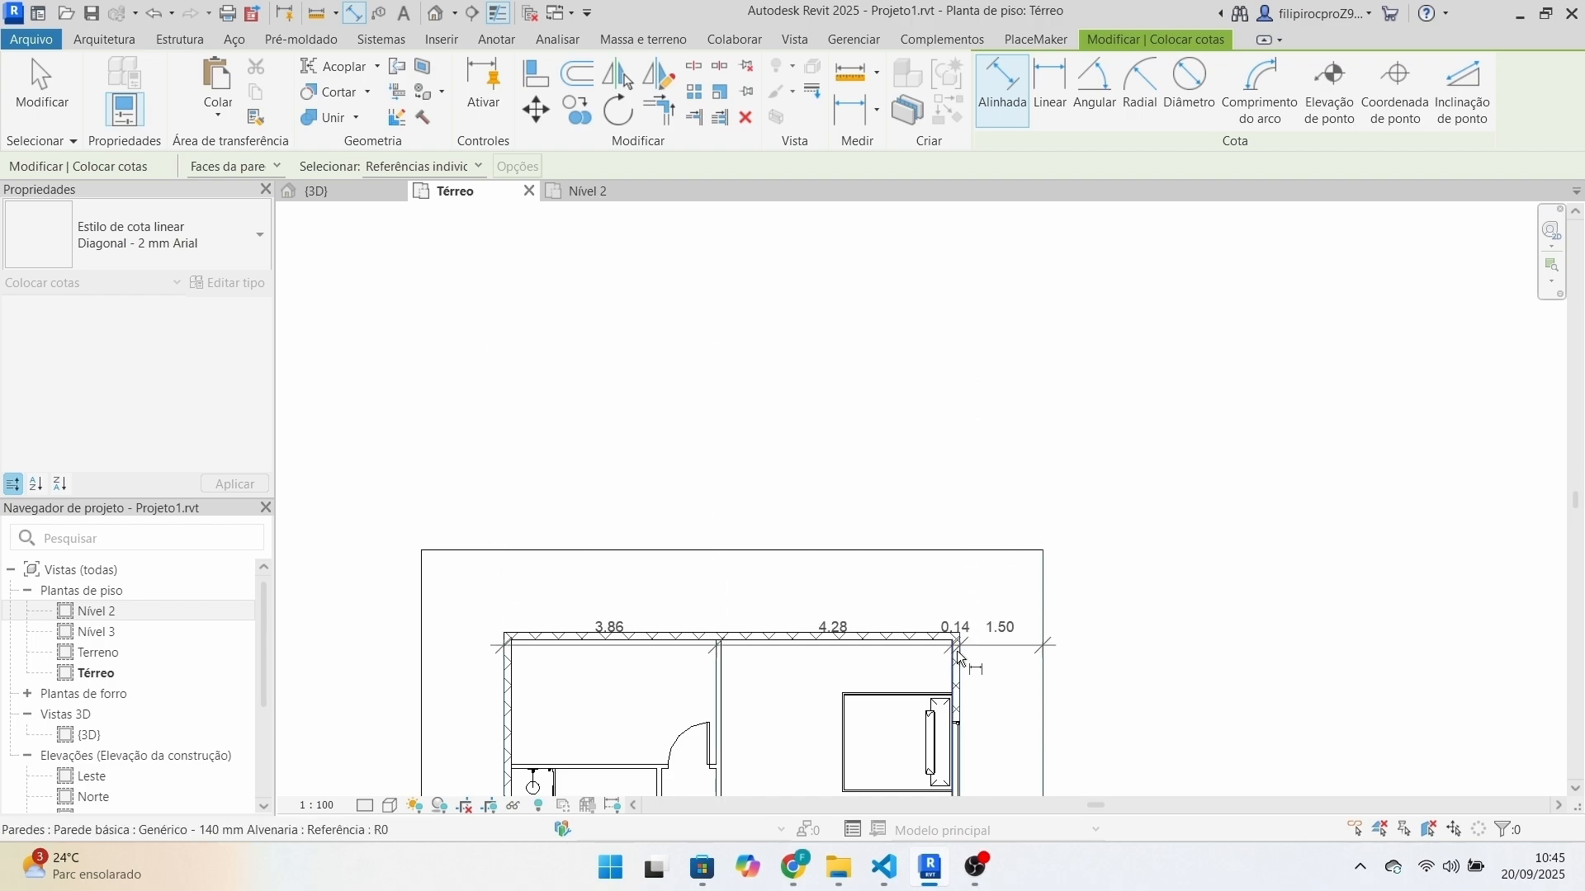
middle_click_drag(968, 615, 958, 442)
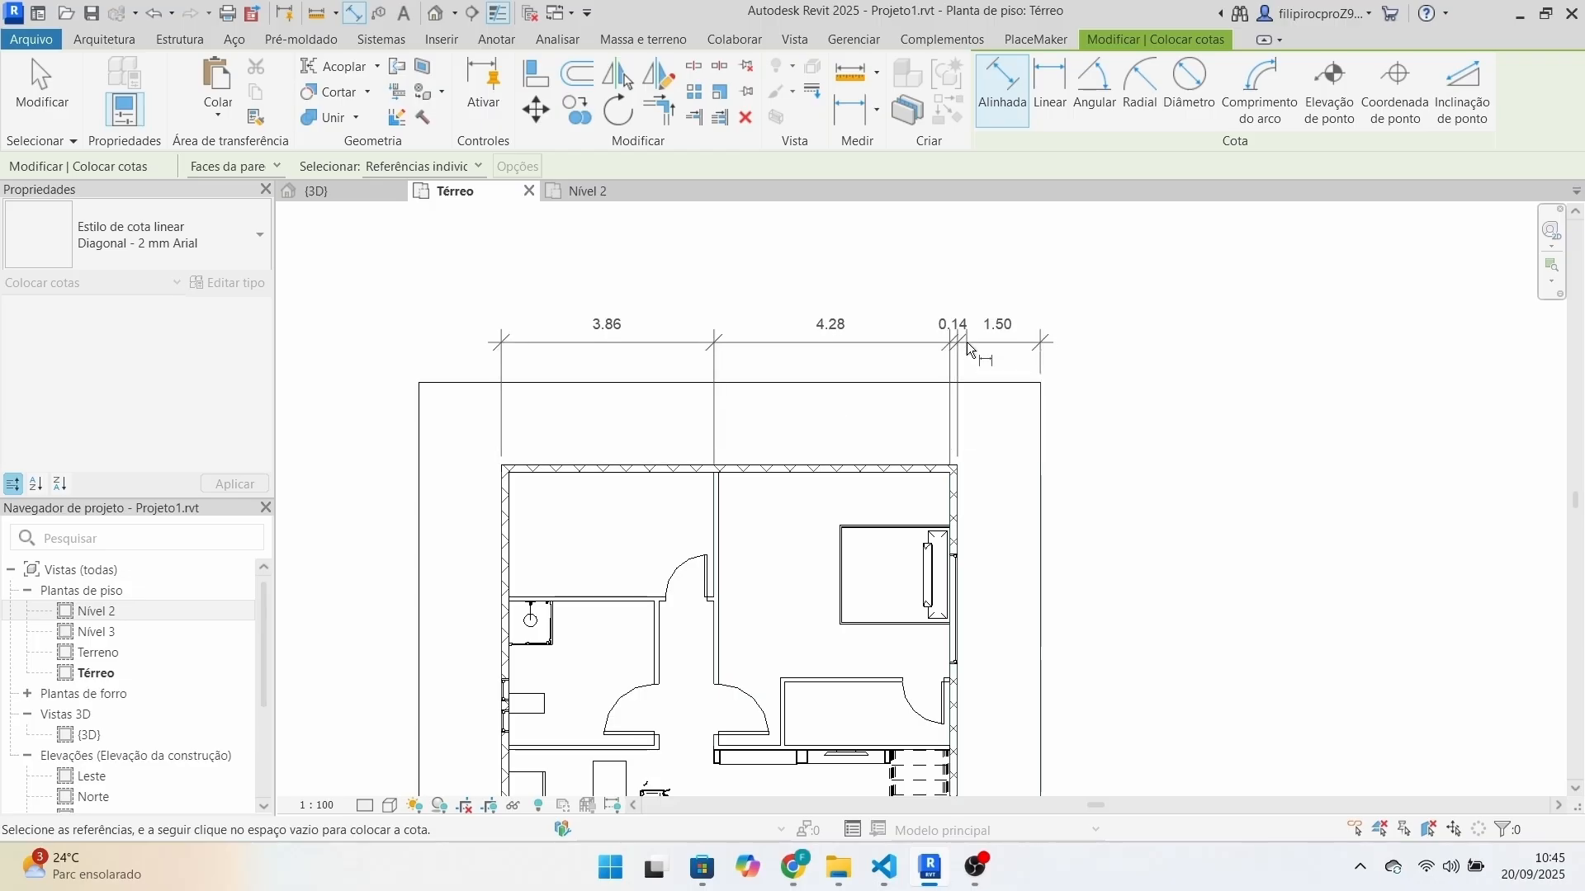
left_click(951, 511)
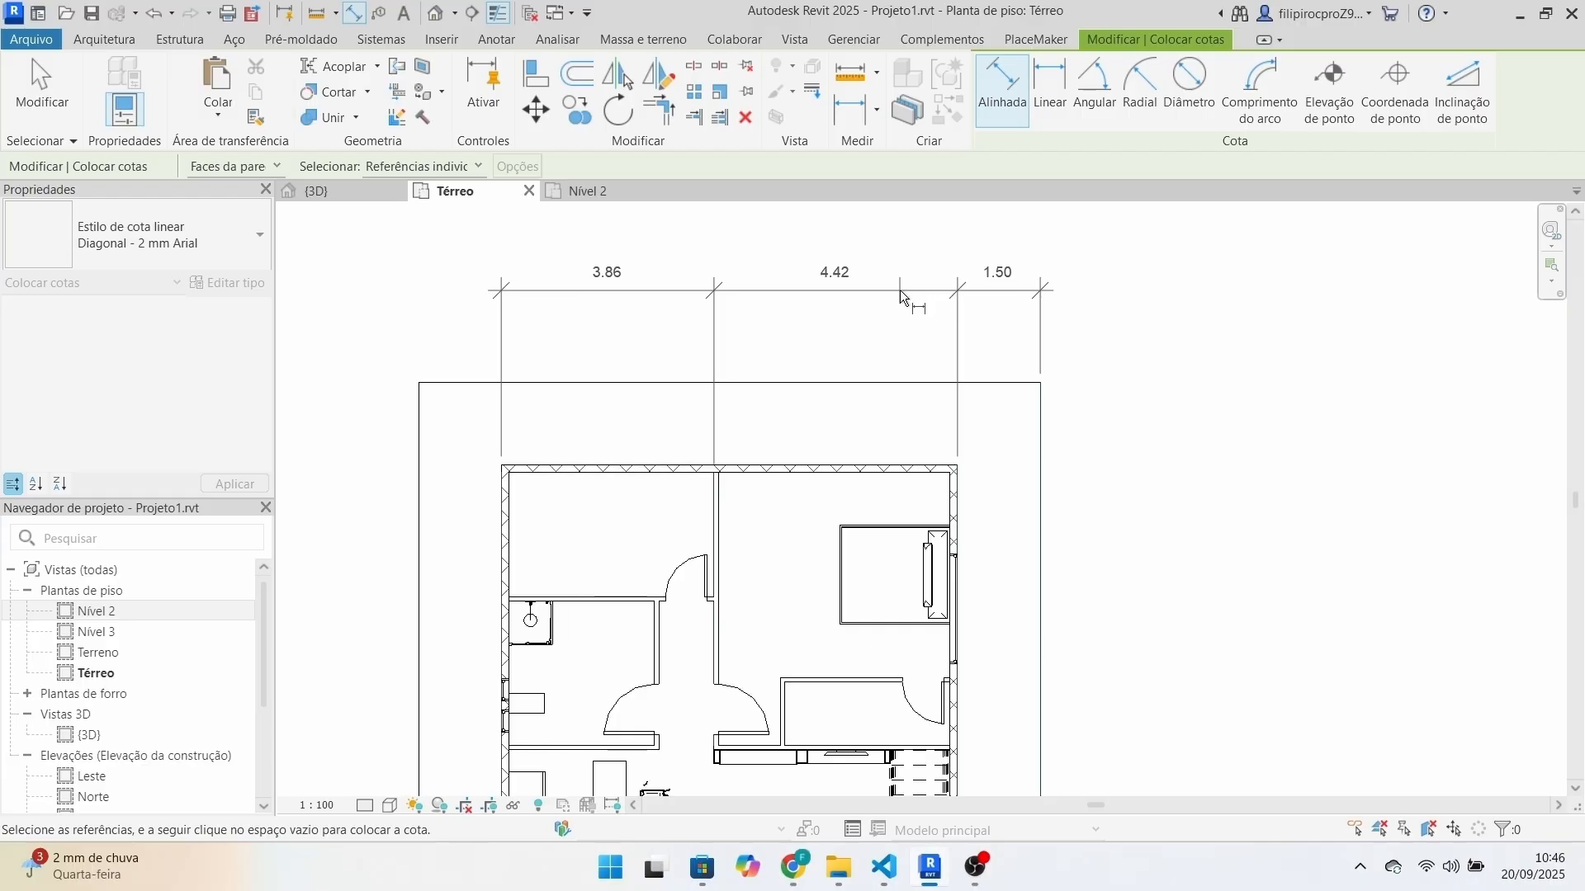
left_click(888, 289)
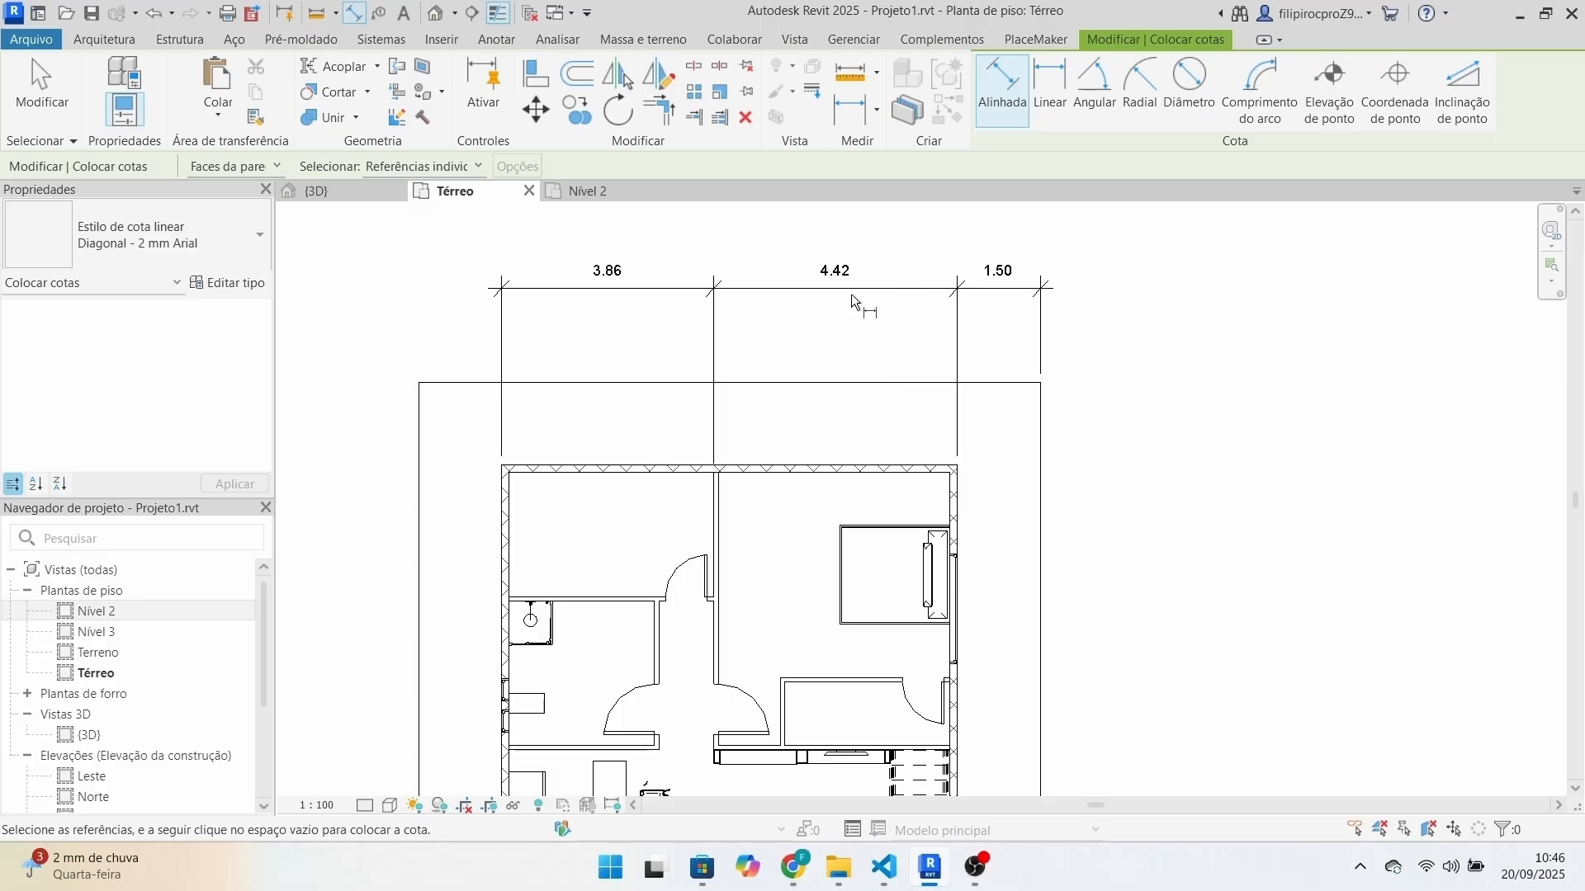
key("Escape")
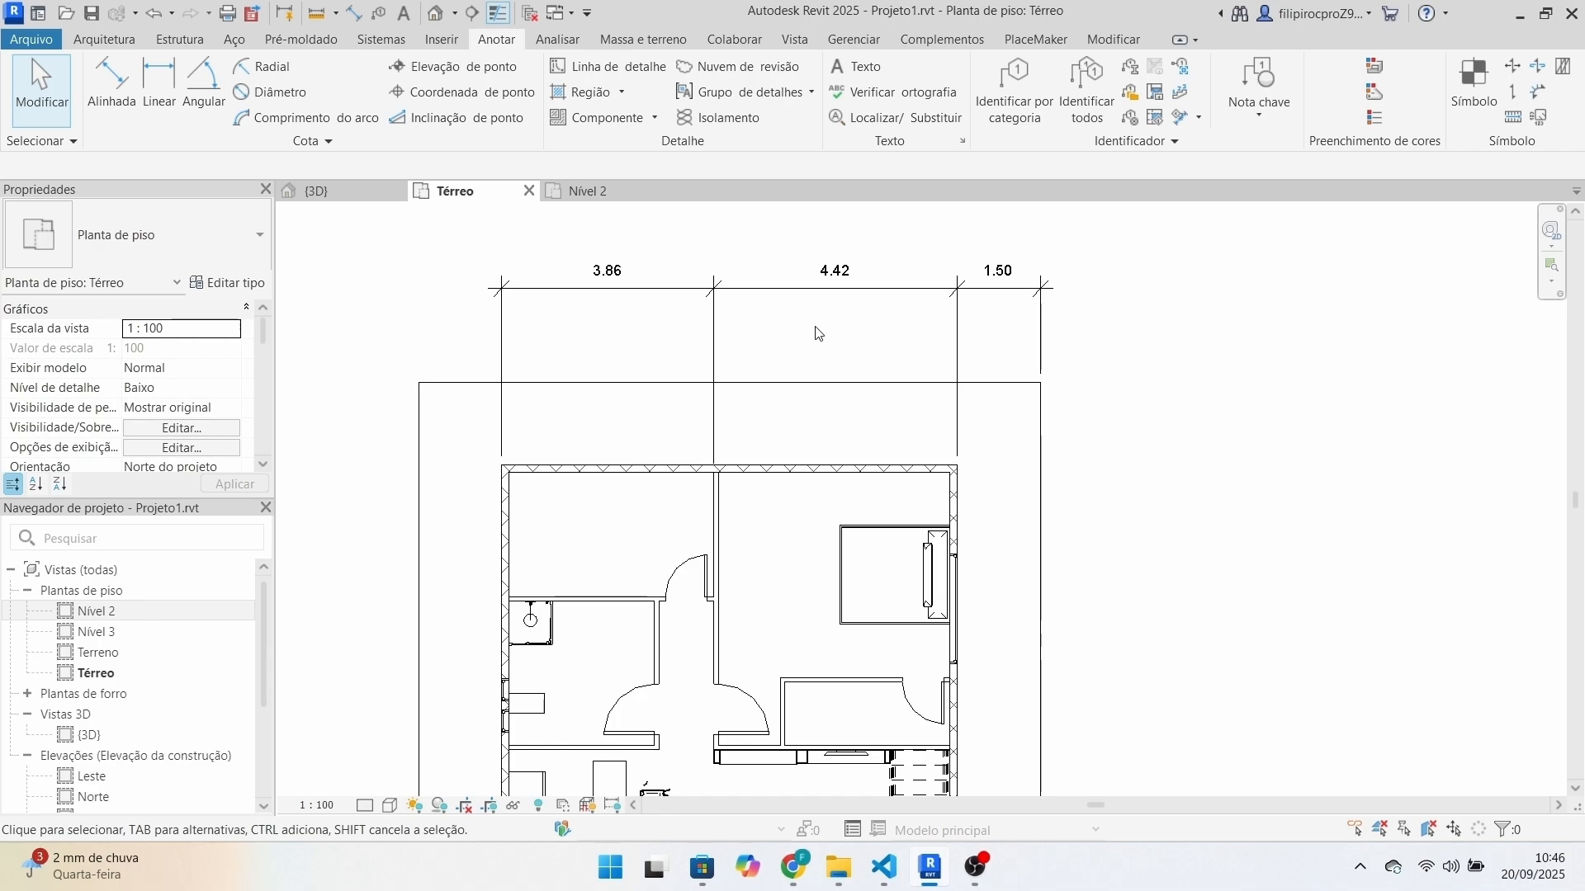
Move the dimension chain down inside the floor outline, just above the top exterior wall.
left_click(770, 298)
left_click_drag(760, 289, 774, 418, "ctrl")
left_click(1146, 452)
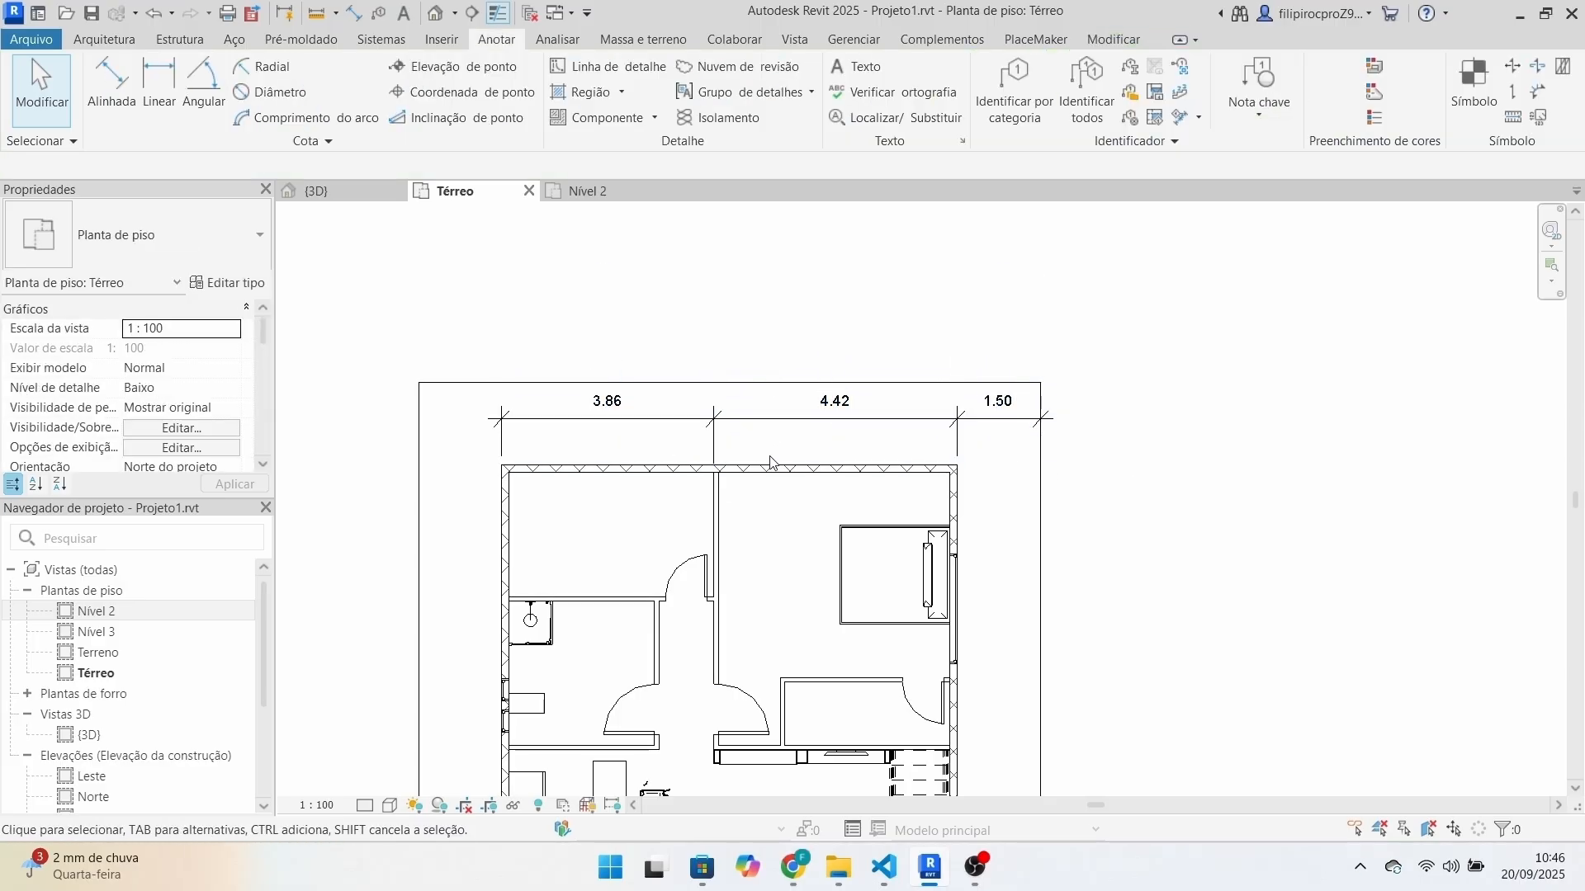
scroll(770, 460, "up", 2)
left_click(780, 411)
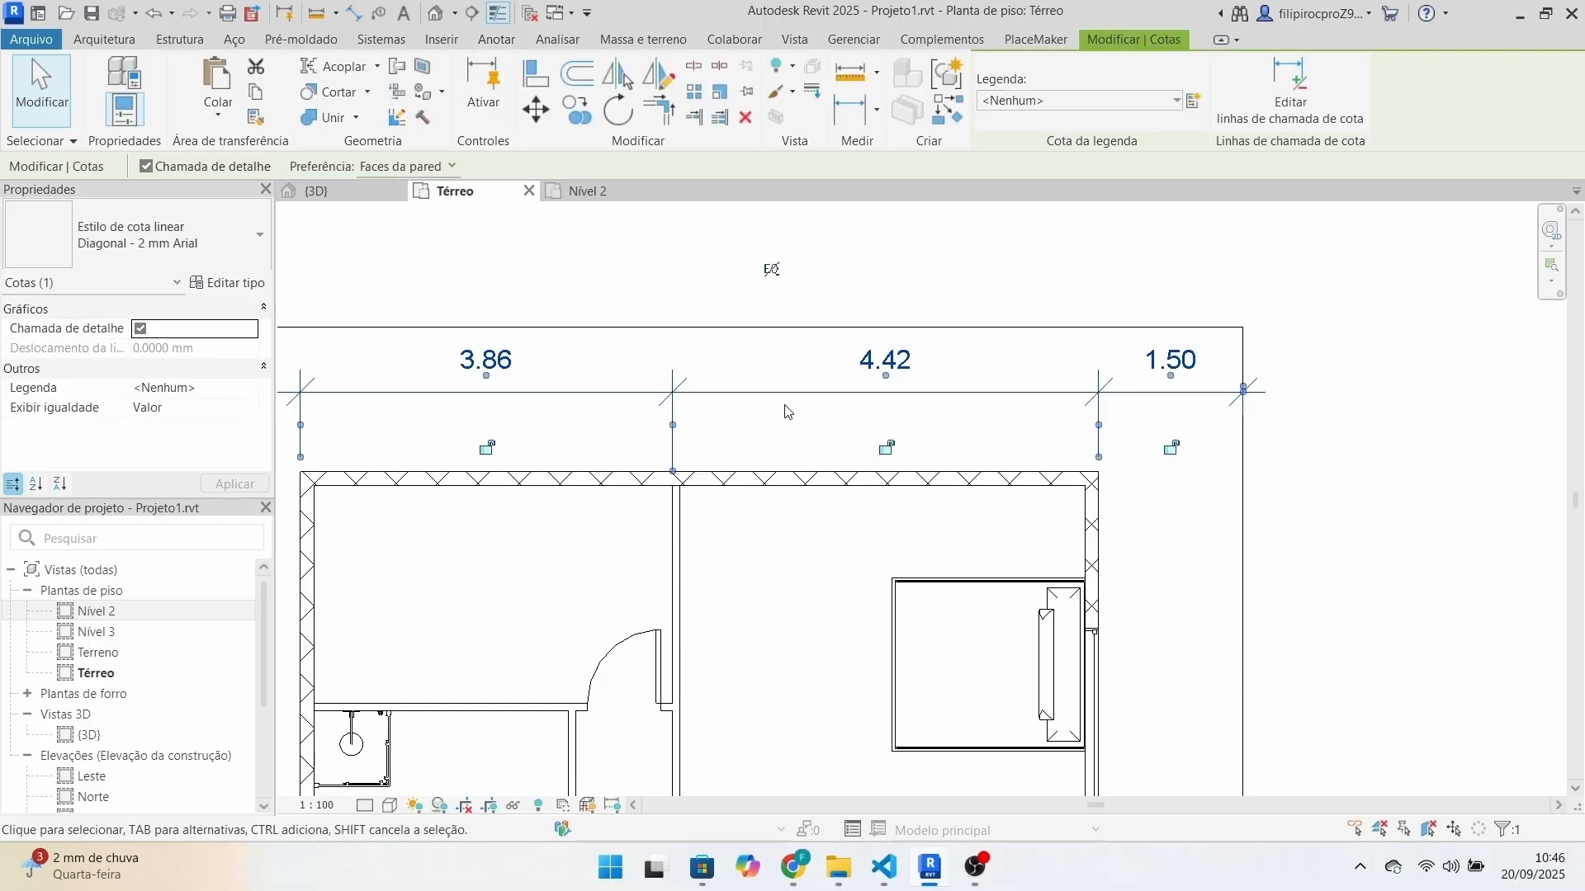
left_click_drag(784, 394, 794, 438)
left_click(1508, 632)
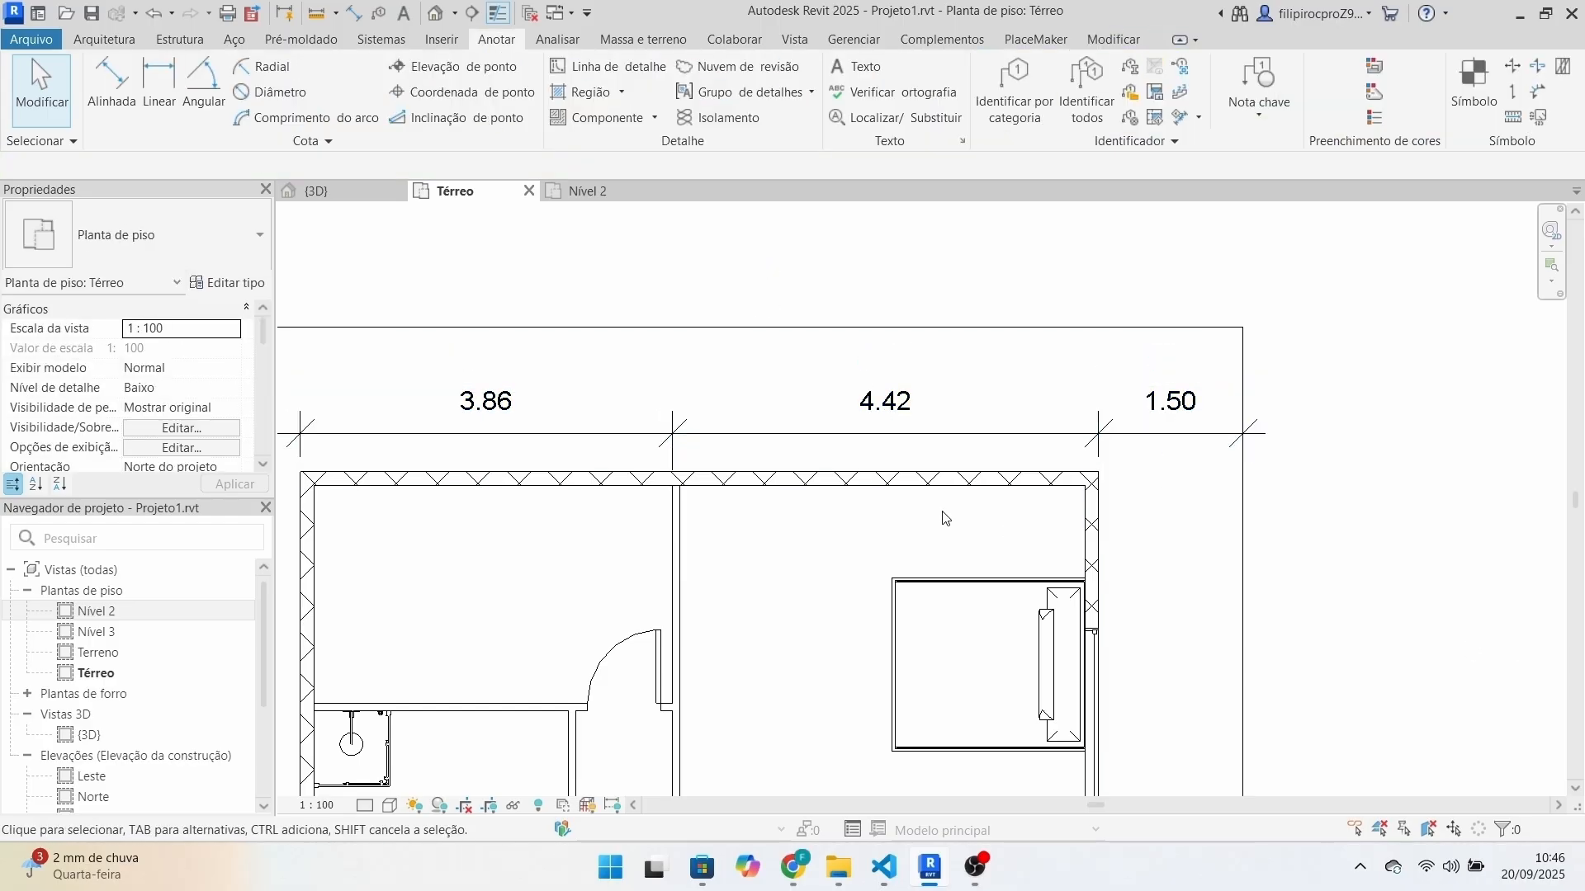
Chain an aligned vertical dimension from the top exterior wall through both horizontal partitions to the bottom exterior wall, placed beside the left exterior wall.
scroll(948, 531, "down", 2)
middle_click_drag(771, 661, 704, 420)
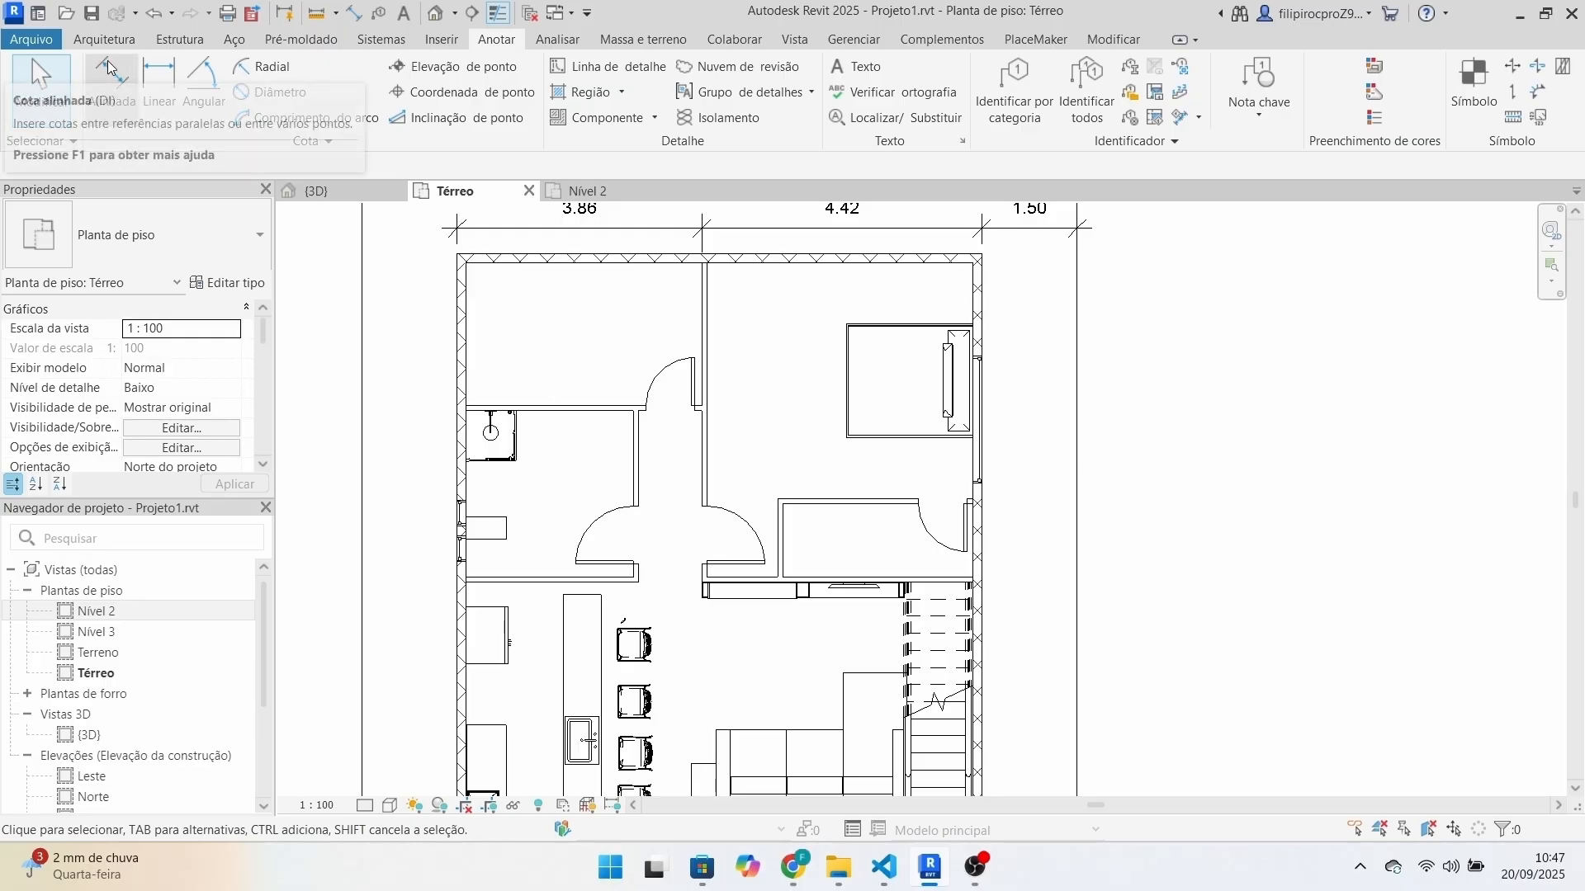
key("d")
key("i")
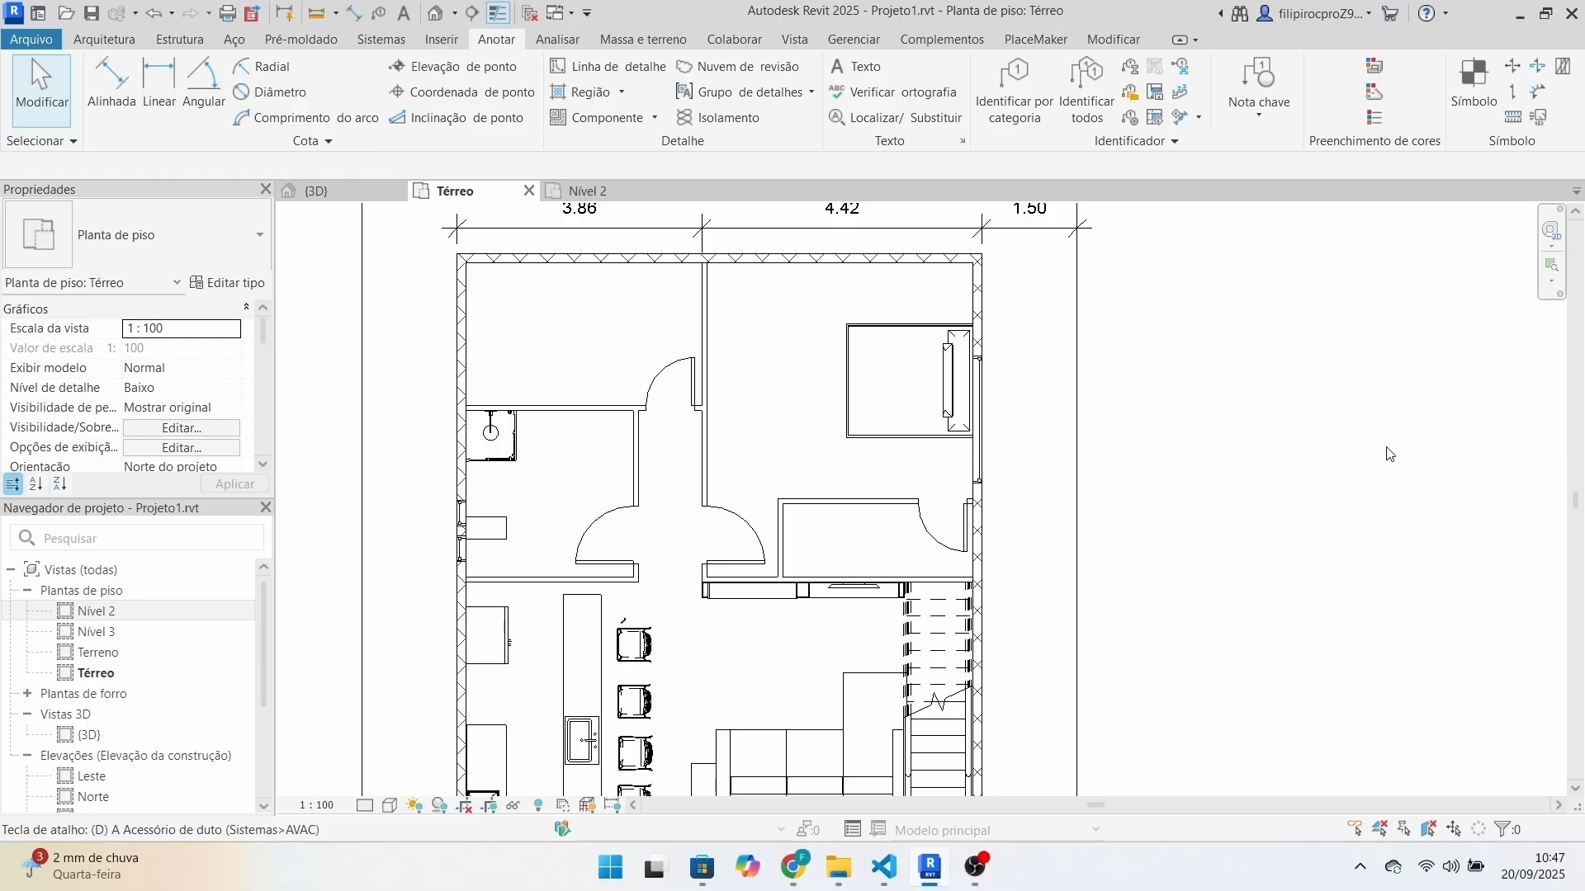
left_click(564, 265)
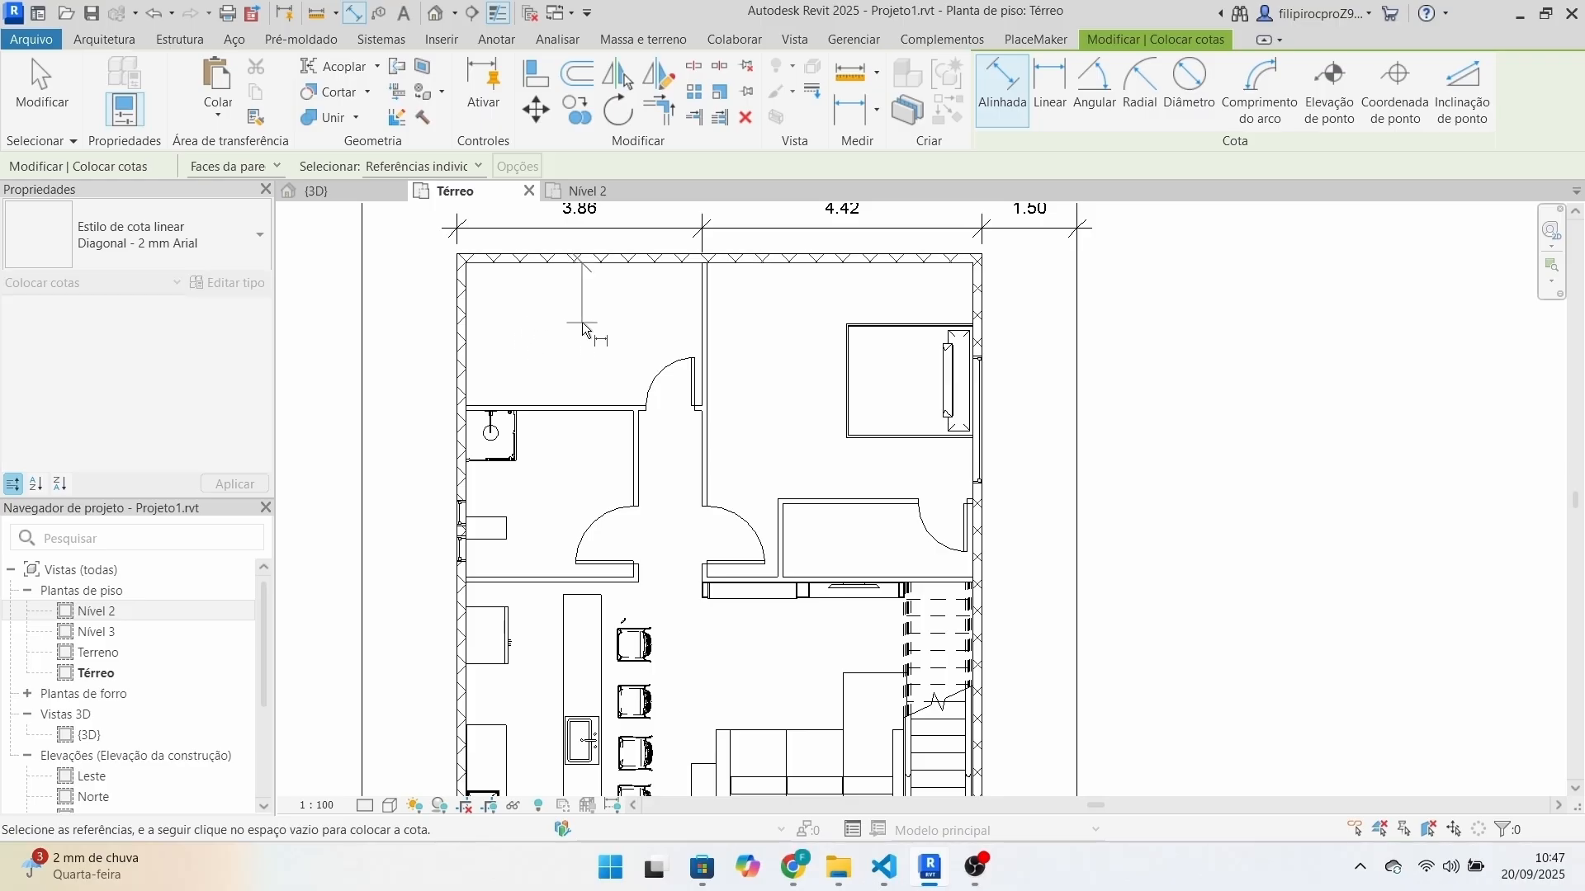
left_click(552, 577)
middle_click_drag(612, 662, 636, 387)
left_click(502, 636)
scroll(488, 629, "down", 2)
middle_click_drag(475, 547, 617, 443)
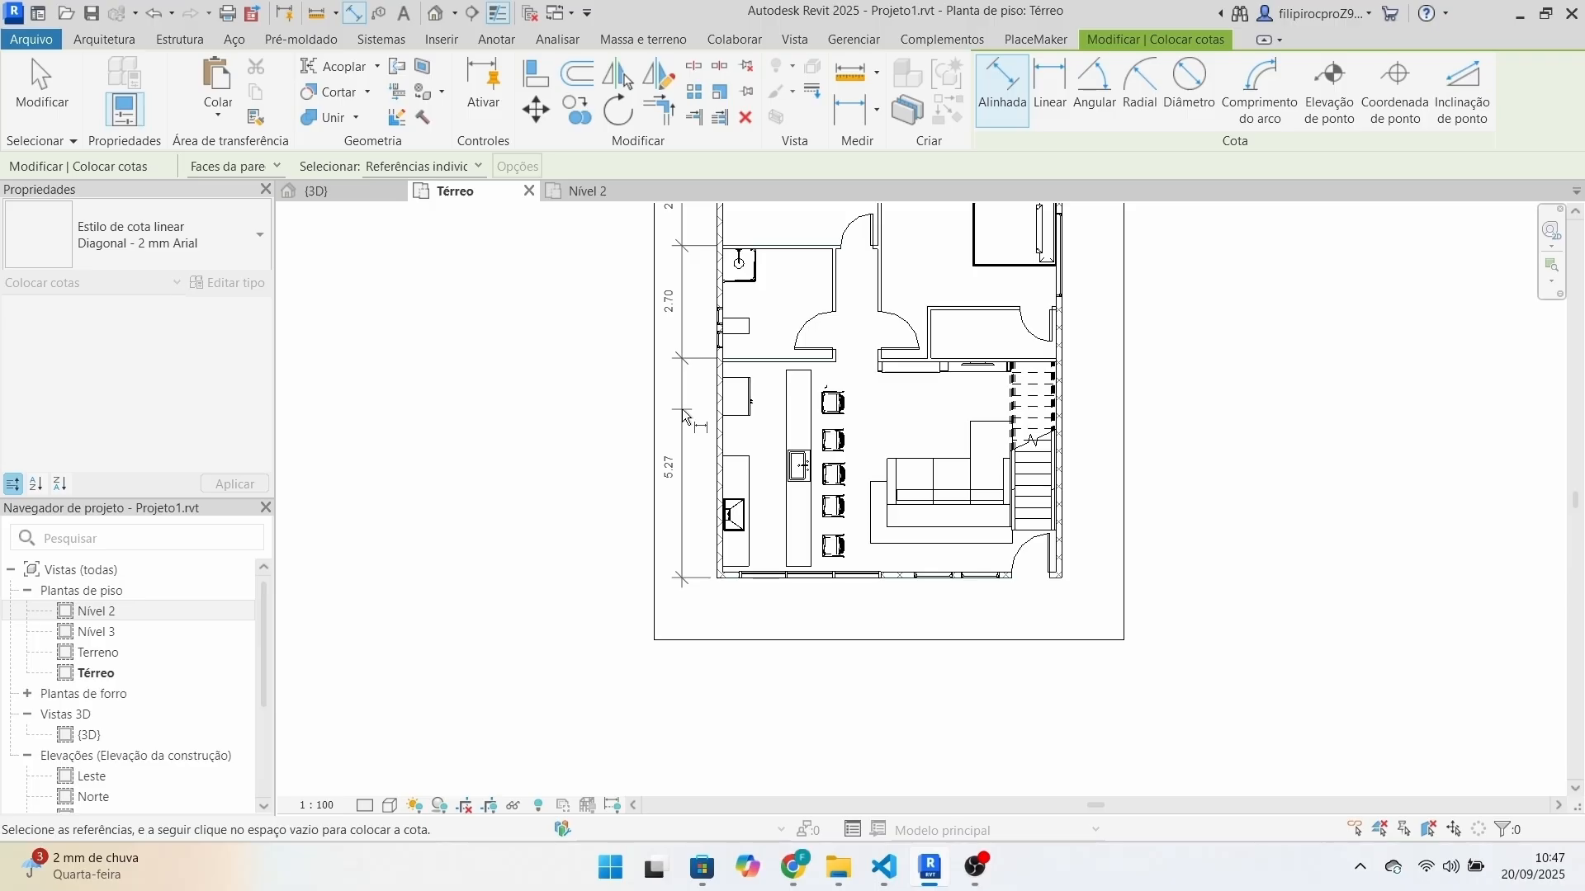
middle_click_drag(677, 519, 620, 637)
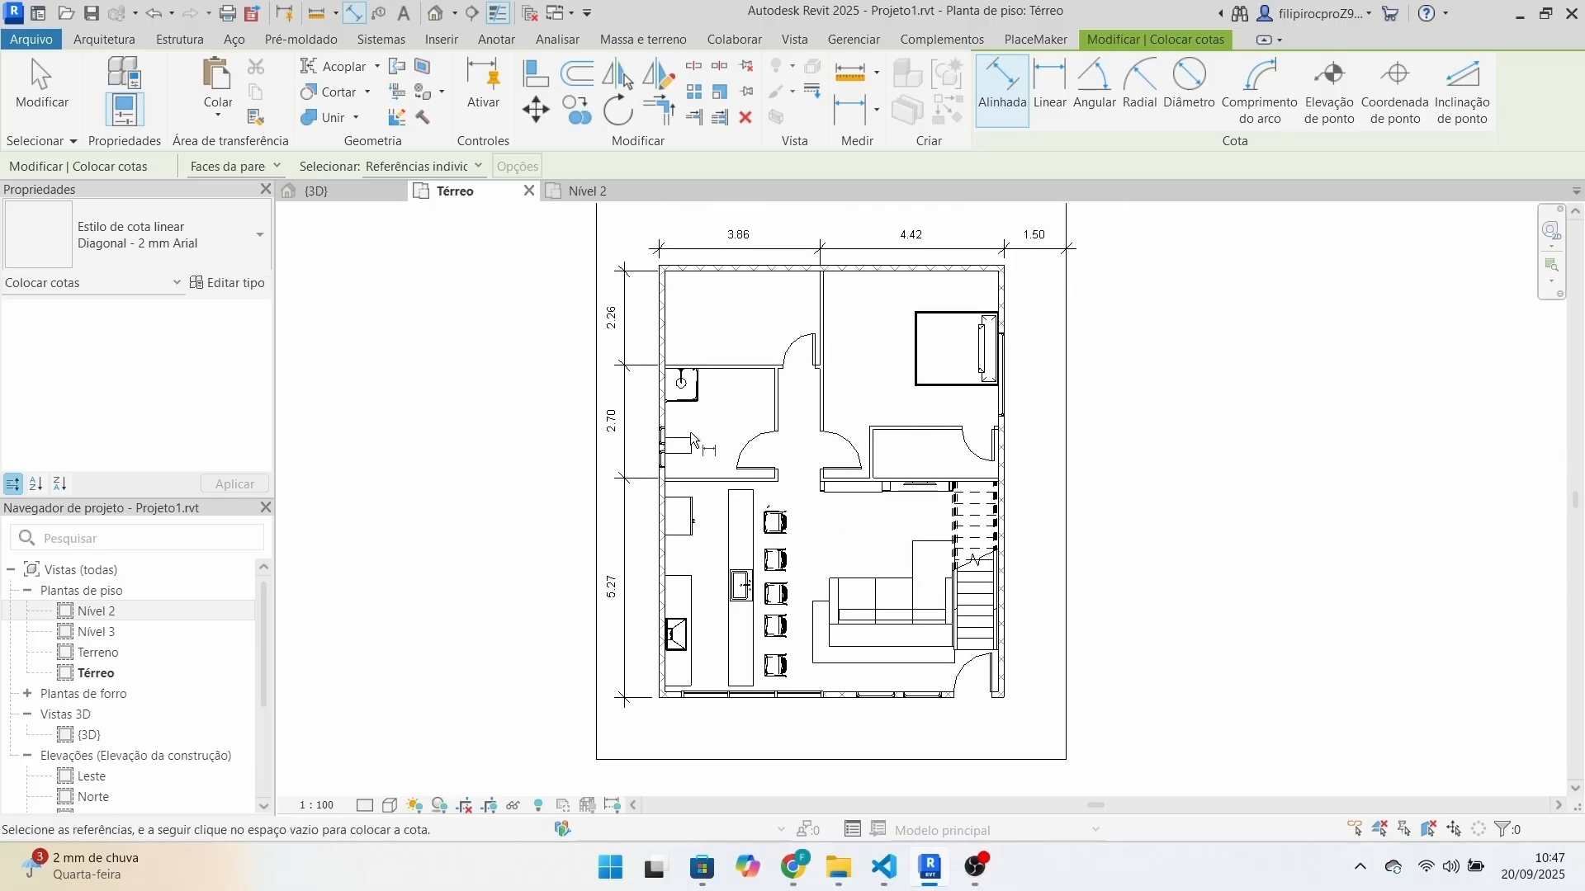
scroll(991, 281, "up", 3)
scroll(1027, 388, "down", 4)
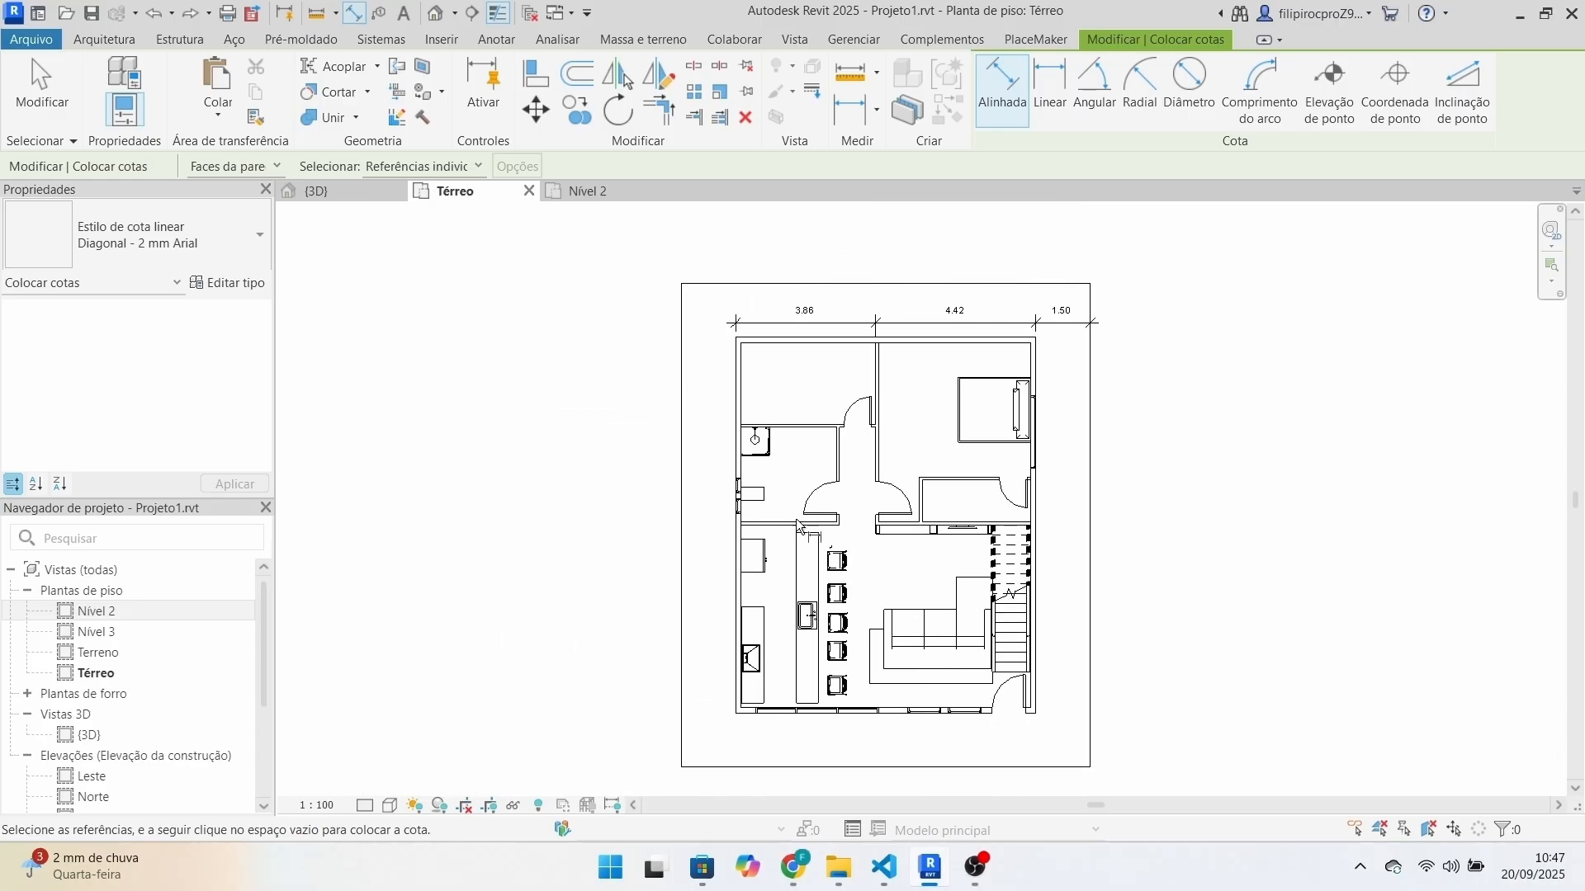
key("Escape")
key("Escape")
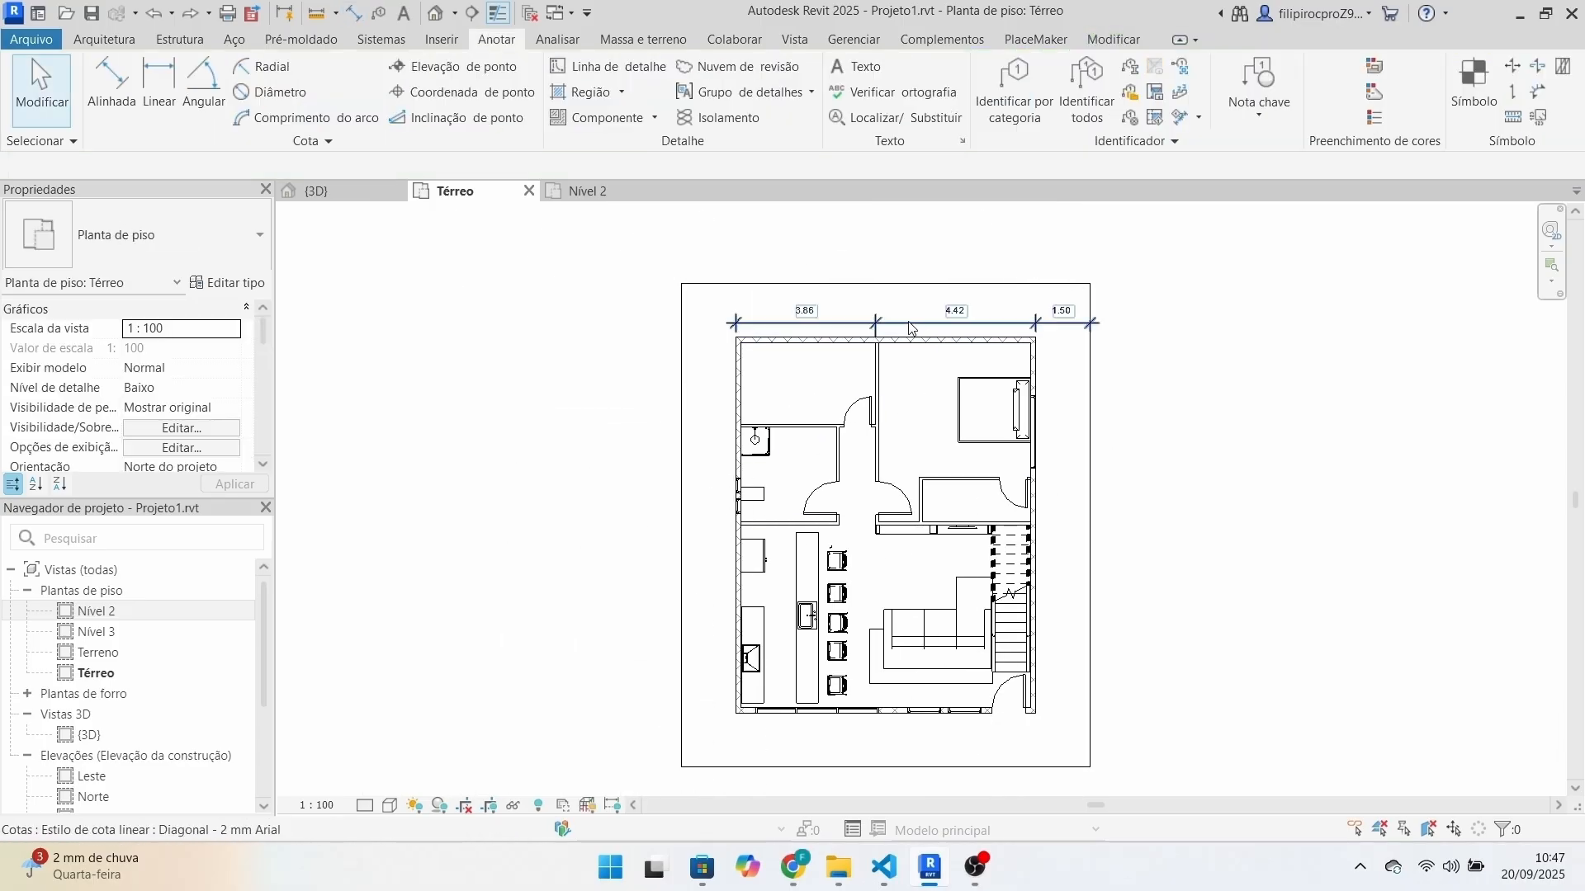
Delete the horizontal dimension chain above the top exterior wall.
left_click(911, 326)
key("Delete")
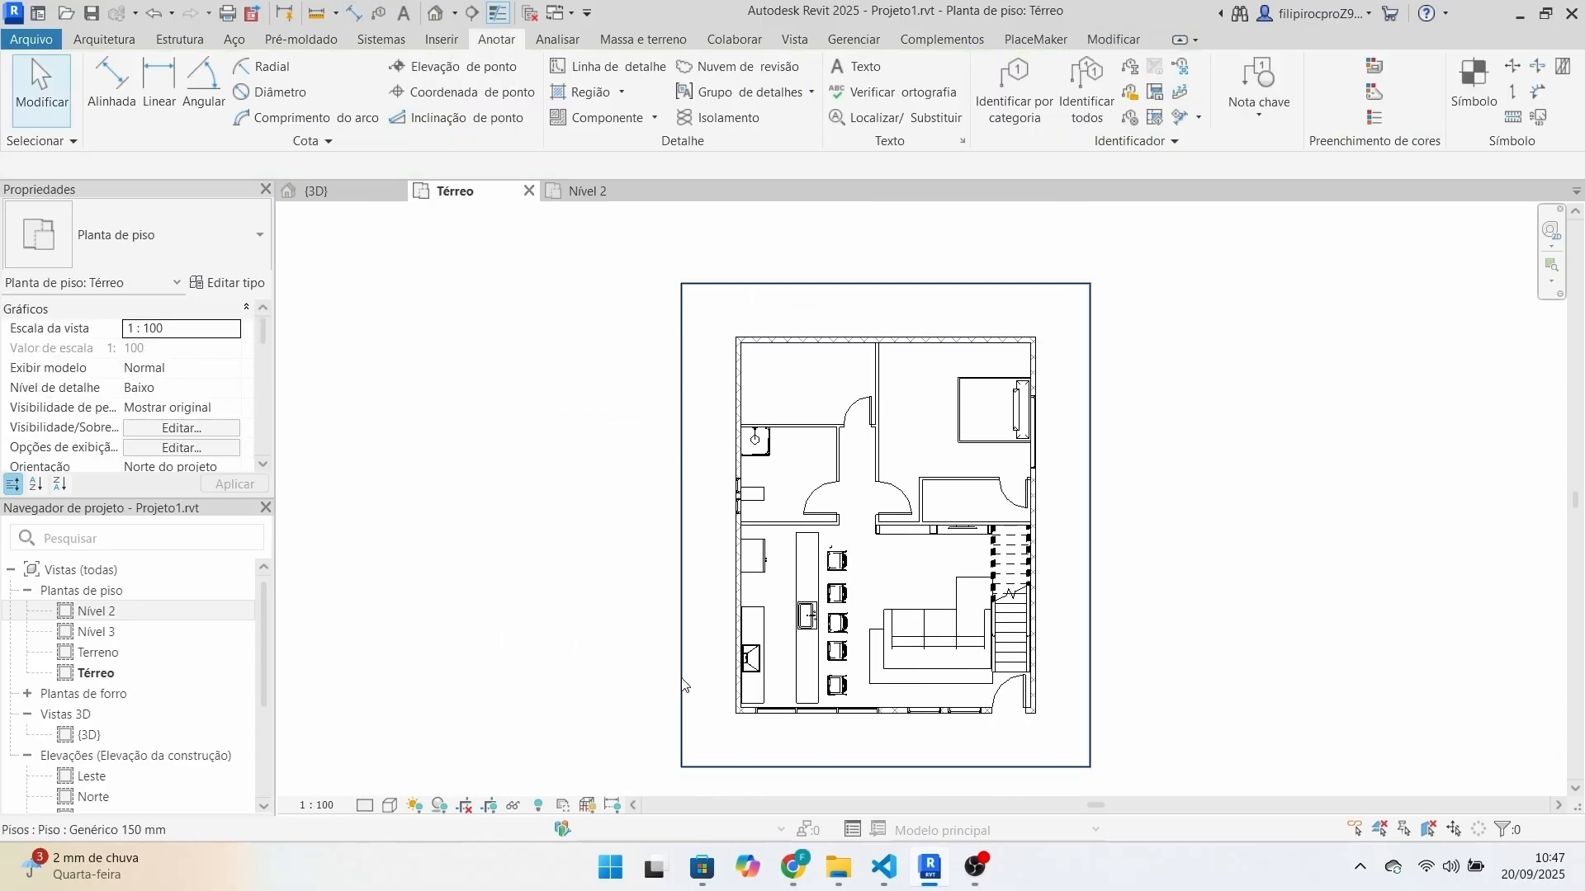
scroll(725, 548, "down", 1)
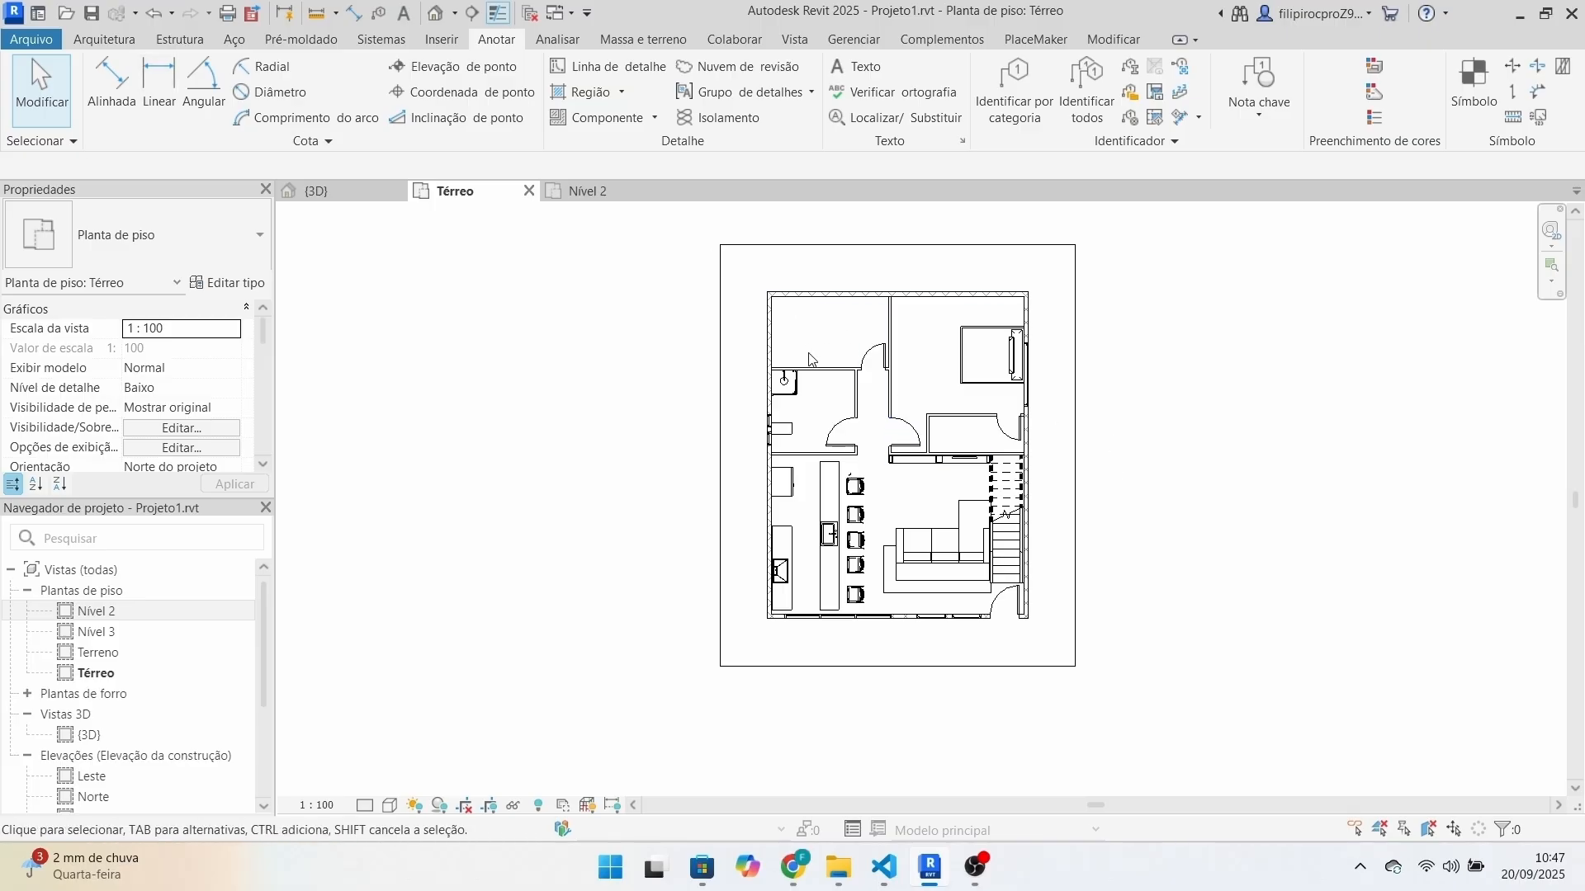
scroll(829, 443, "up", 1)
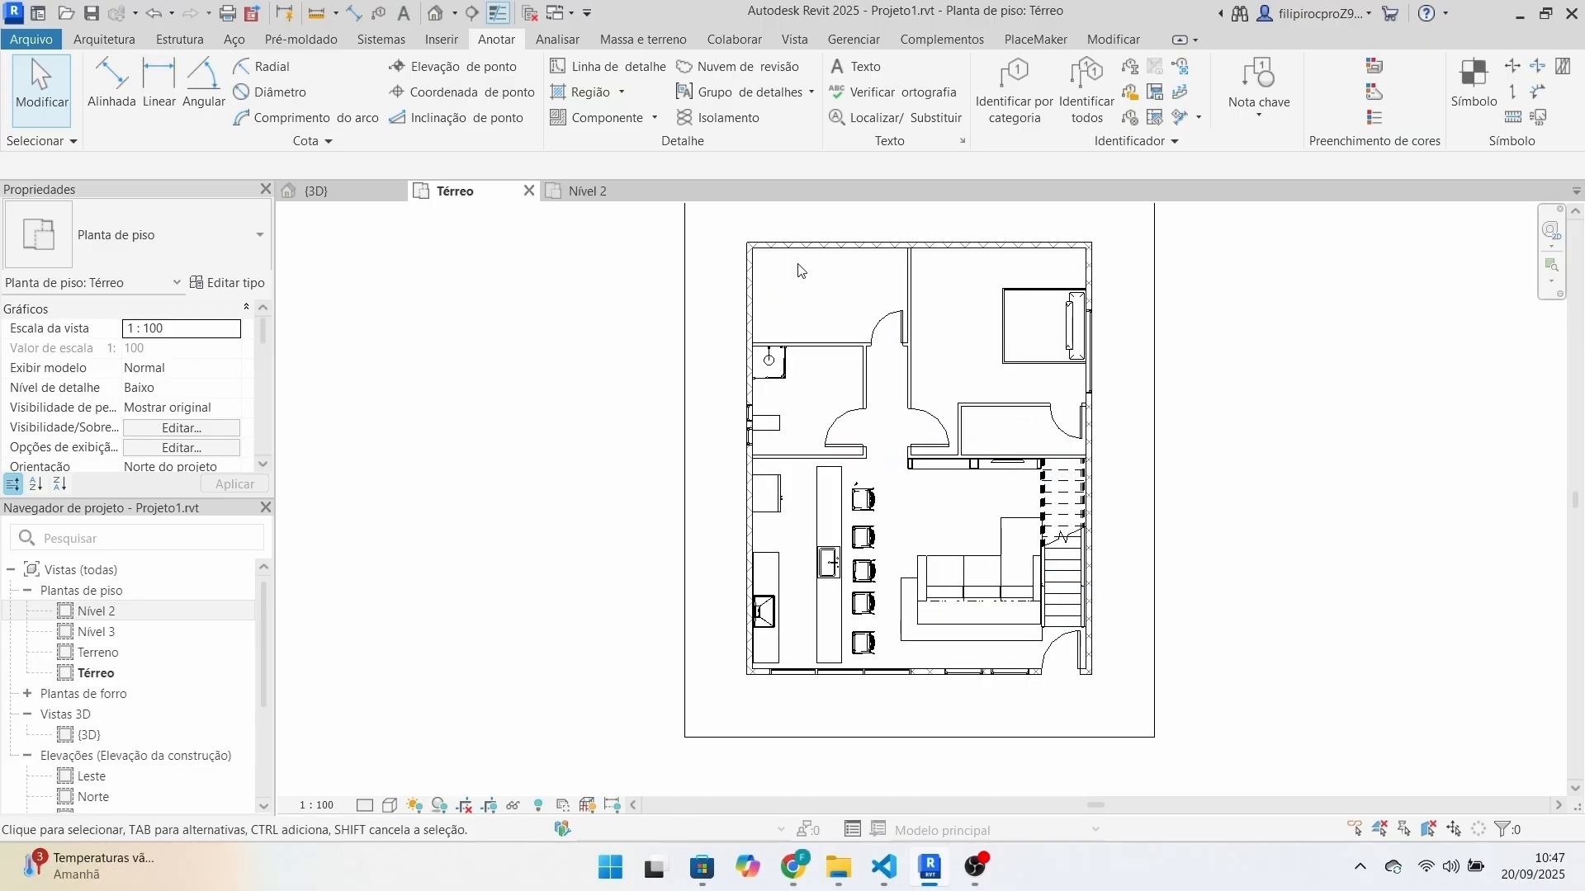
scroll(805, 290, "up", 2)
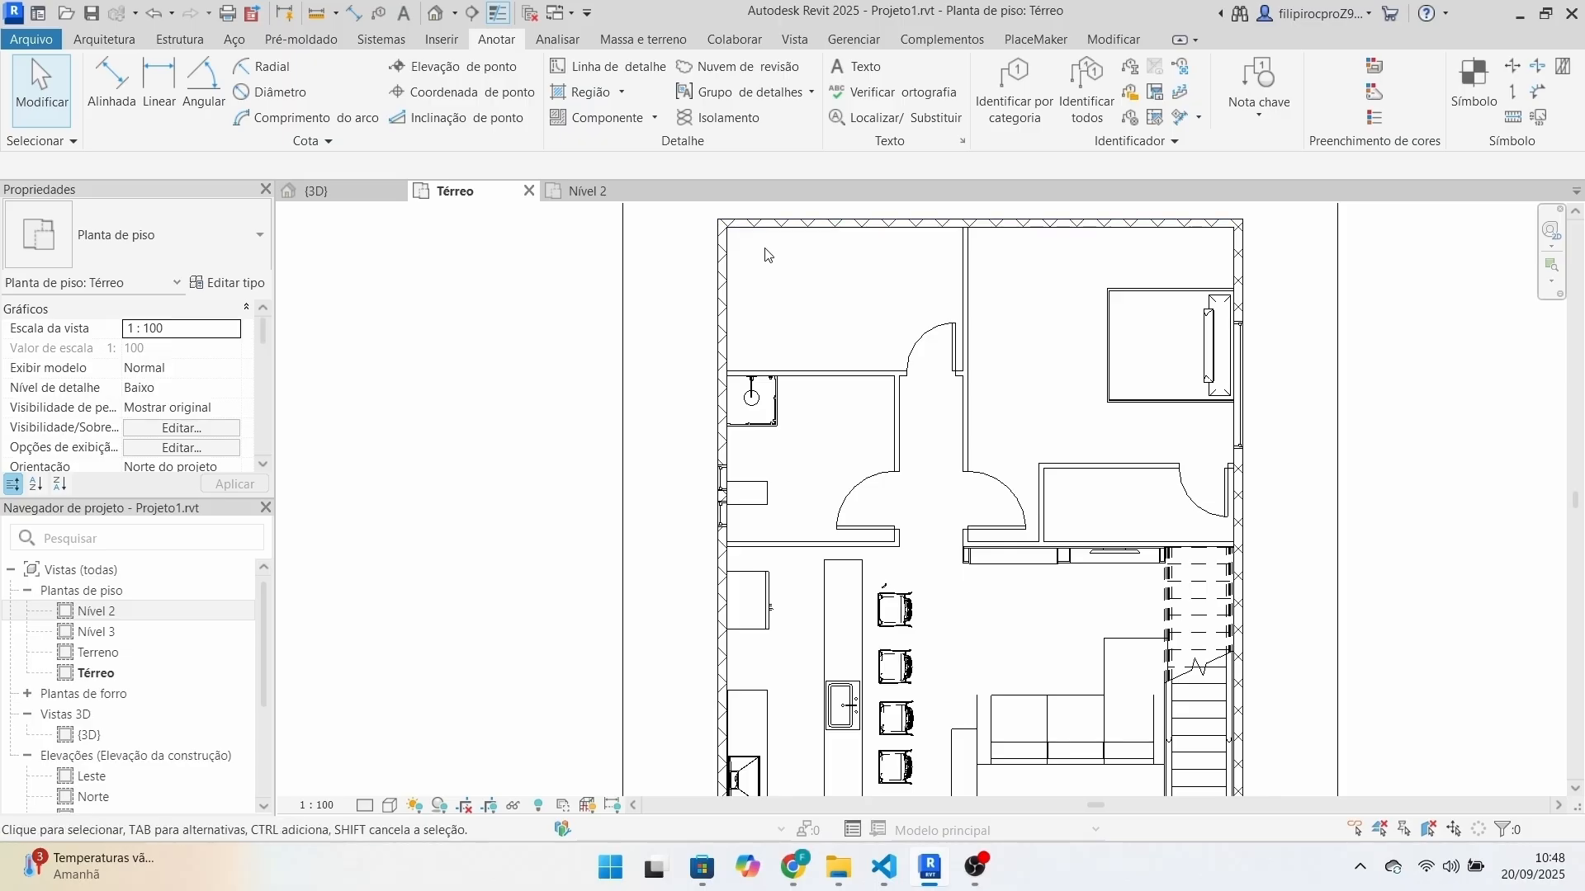
scroll(404, 322, "down", 1)
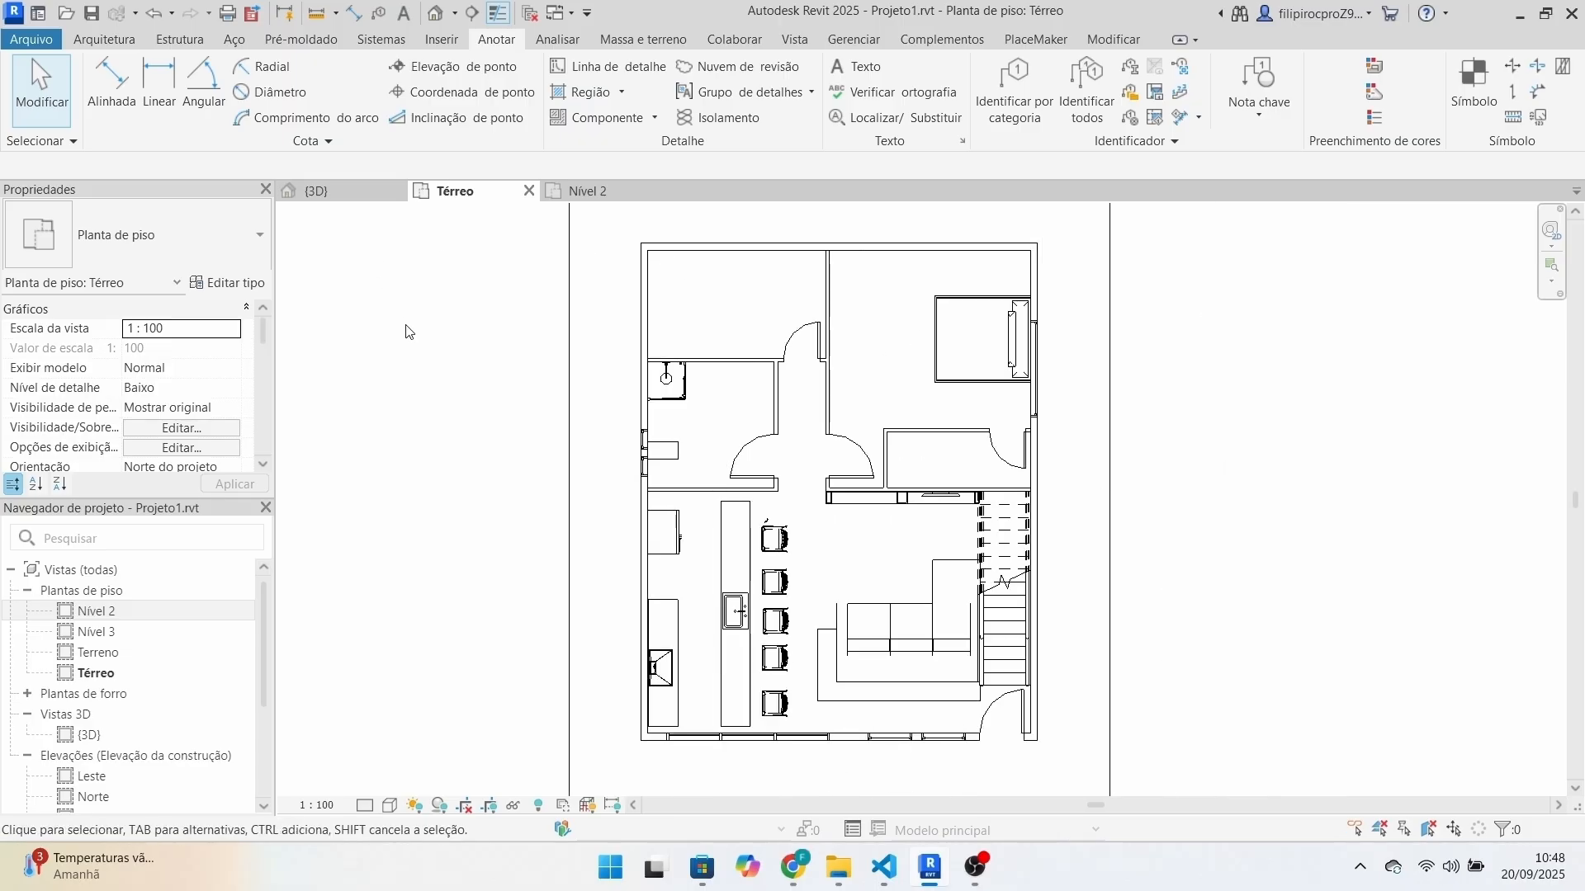
Start an aligned dimension on Faces da parede, referencing both faces of the top exterior wall and of the first horizontal partition below it.
left_click(120, 99)
left_click(277, 167)
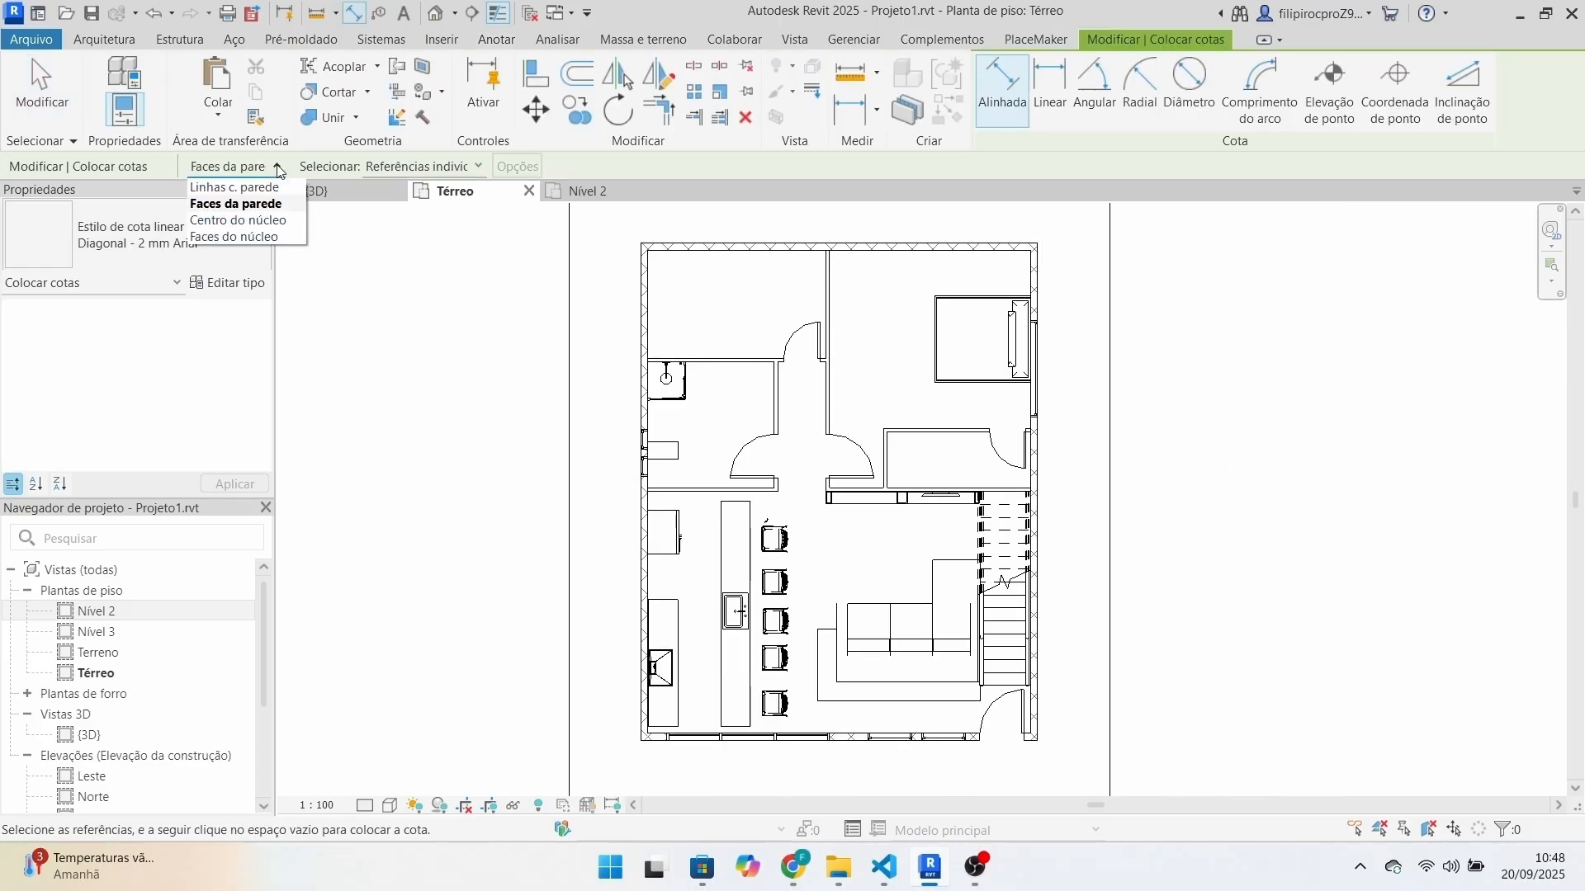
left_click(278, 170)
scroll(592, 324, "up", 3)
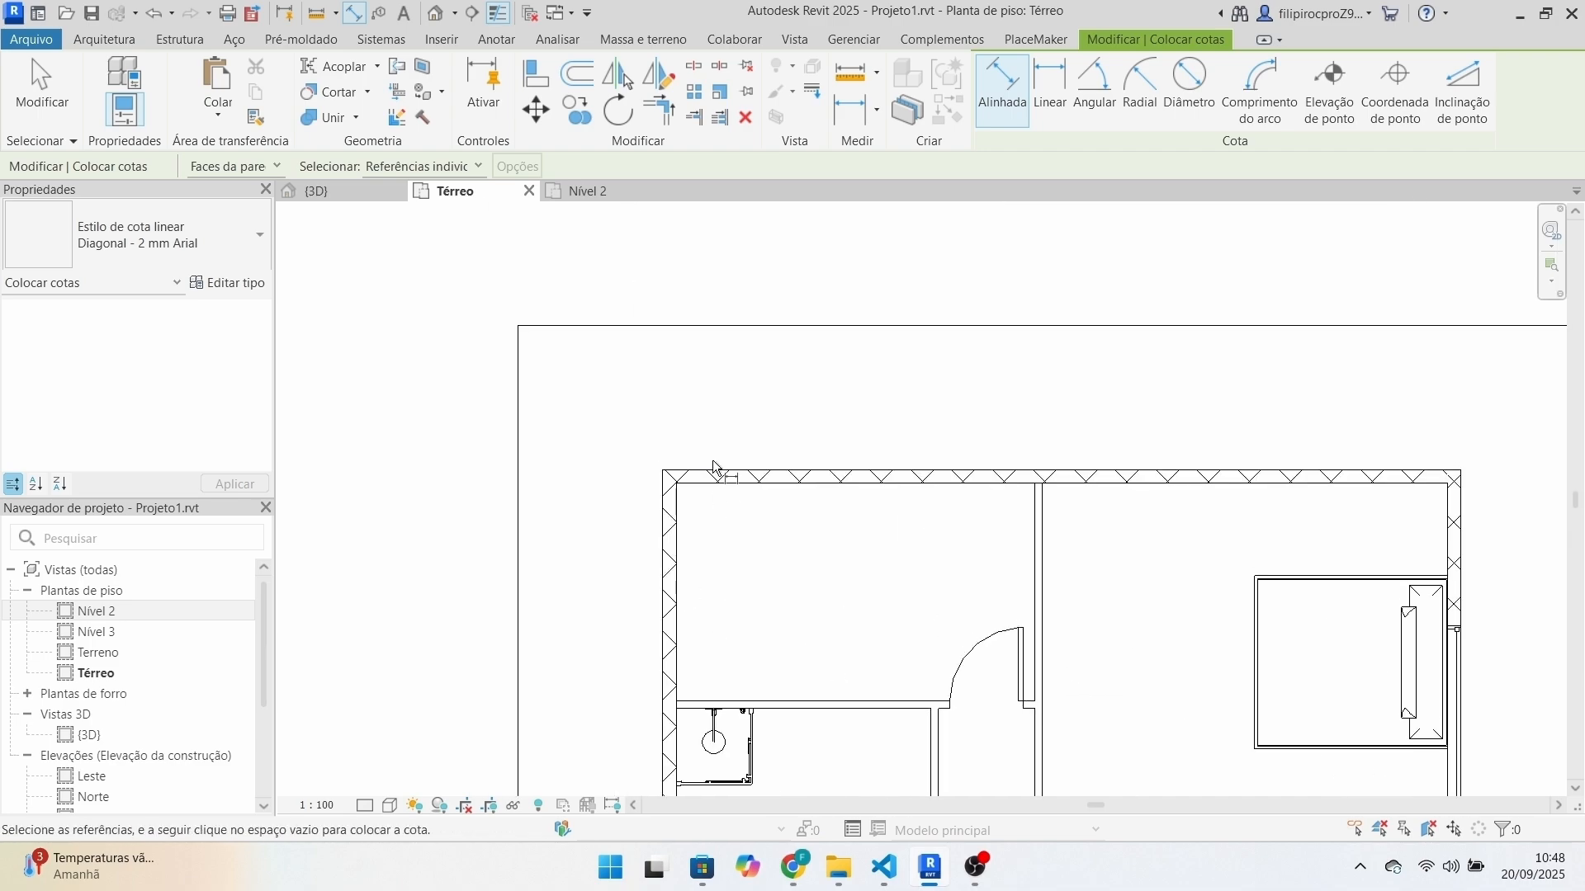
left_click(723, 471)
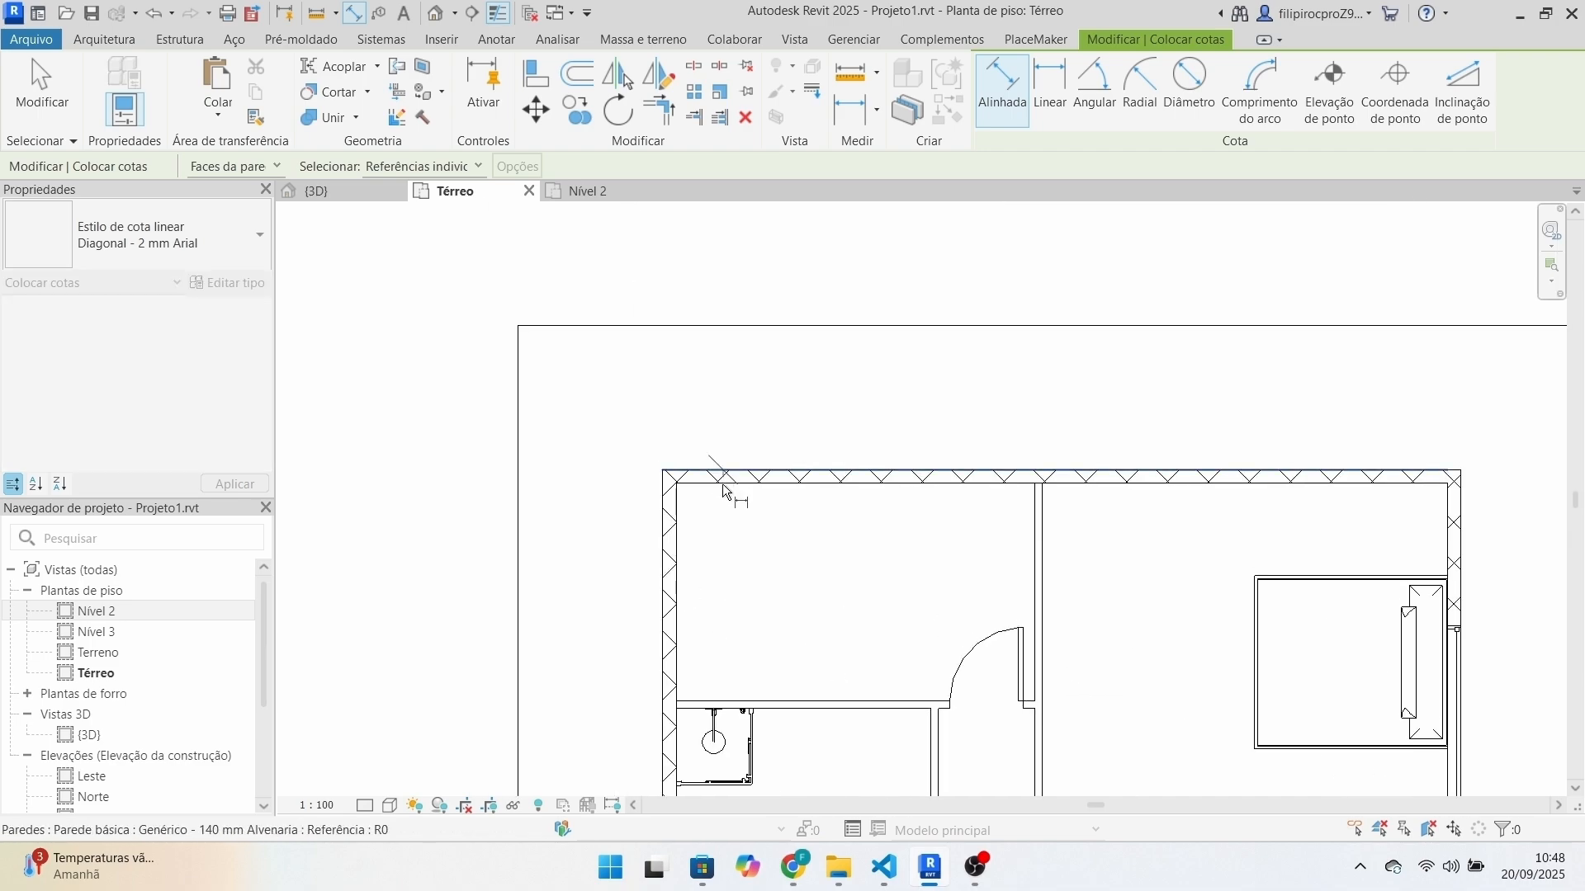
left_click(719, 484)
middle_click_drag(761, 620, 810, 394)
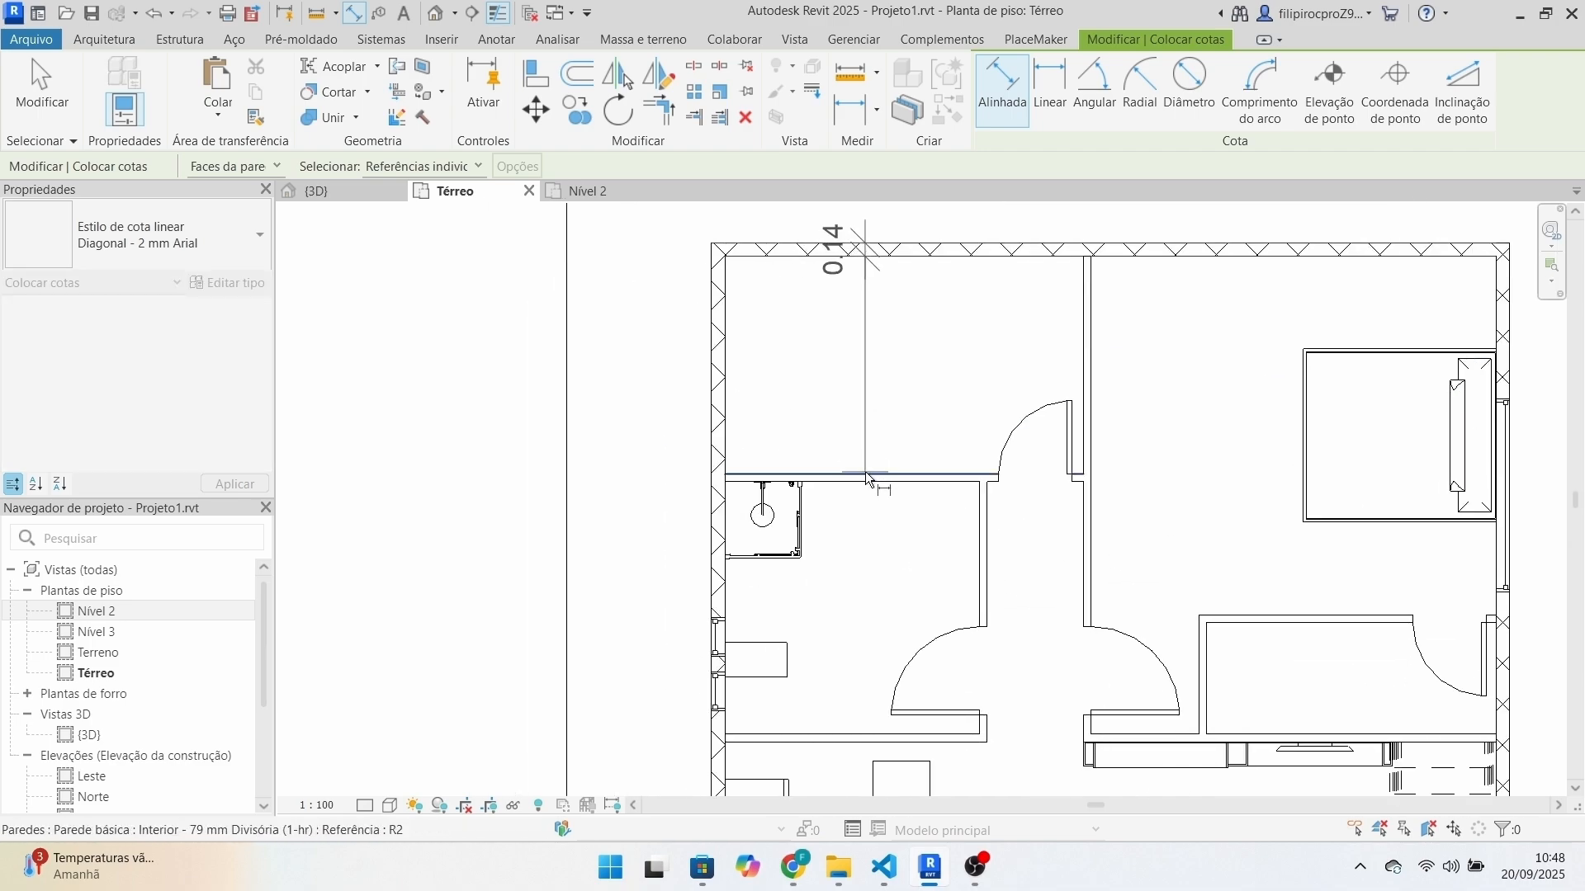
left_click(856, 479)
left_click(845, 486)
Add both faces of the lower partition and bottom exterior wall to the chain, and place it between the floor edge and left wall.
middle_click_drag(852, 624, 877, 371)
left_click(825, 483)
left_click(828, 491)
middle_click_drag(868, 598, 794, 258)
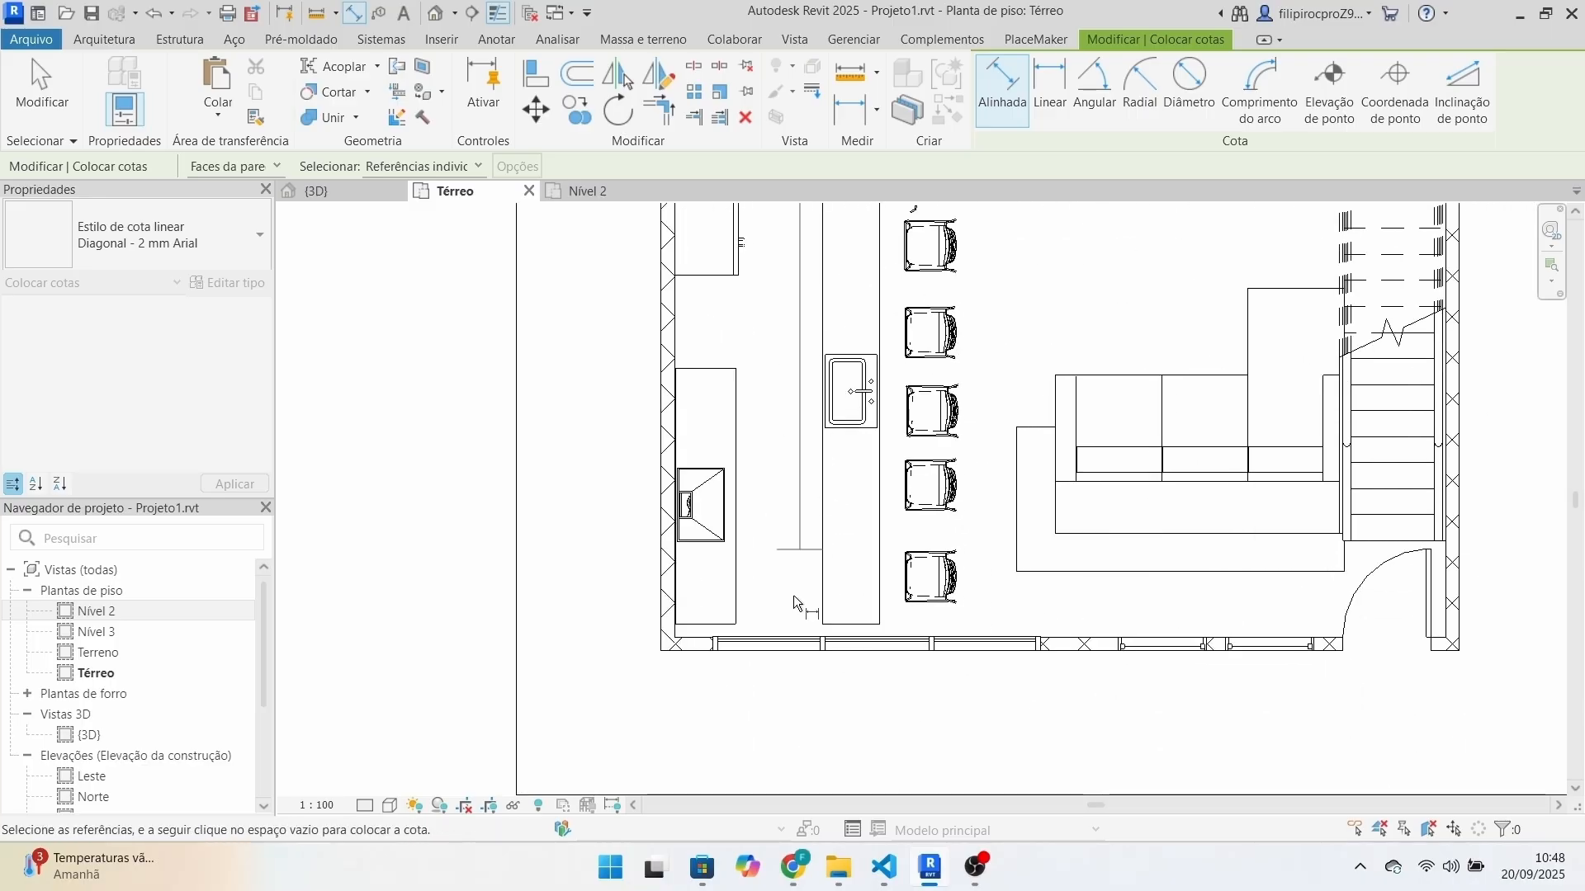
left_click(695, 640)
left_click(691, 650)
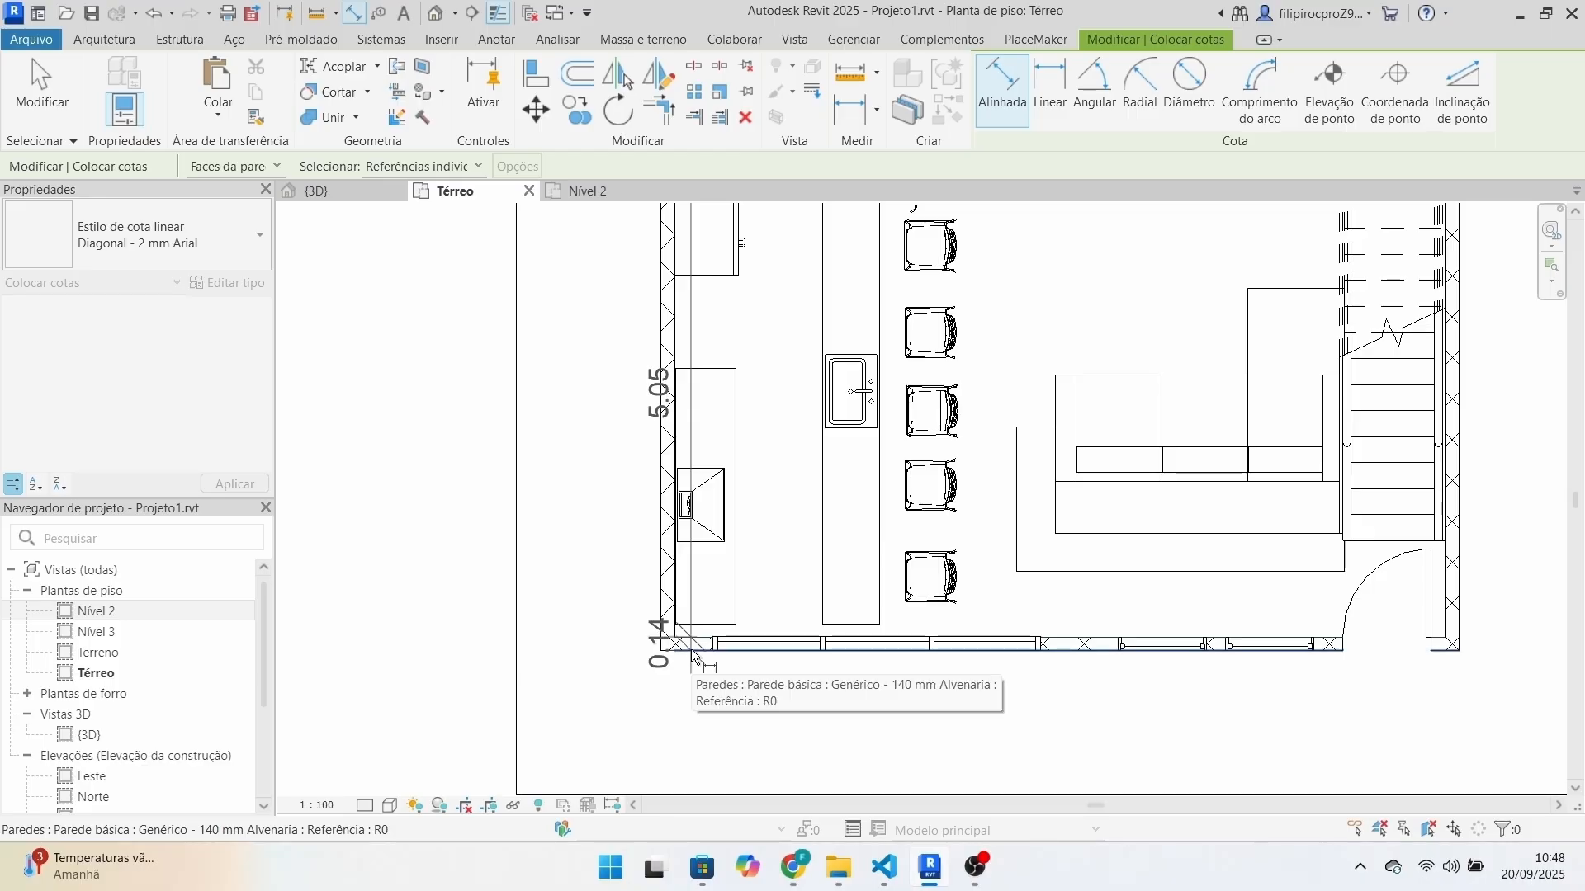
scroll(614, 609, "down", 2)
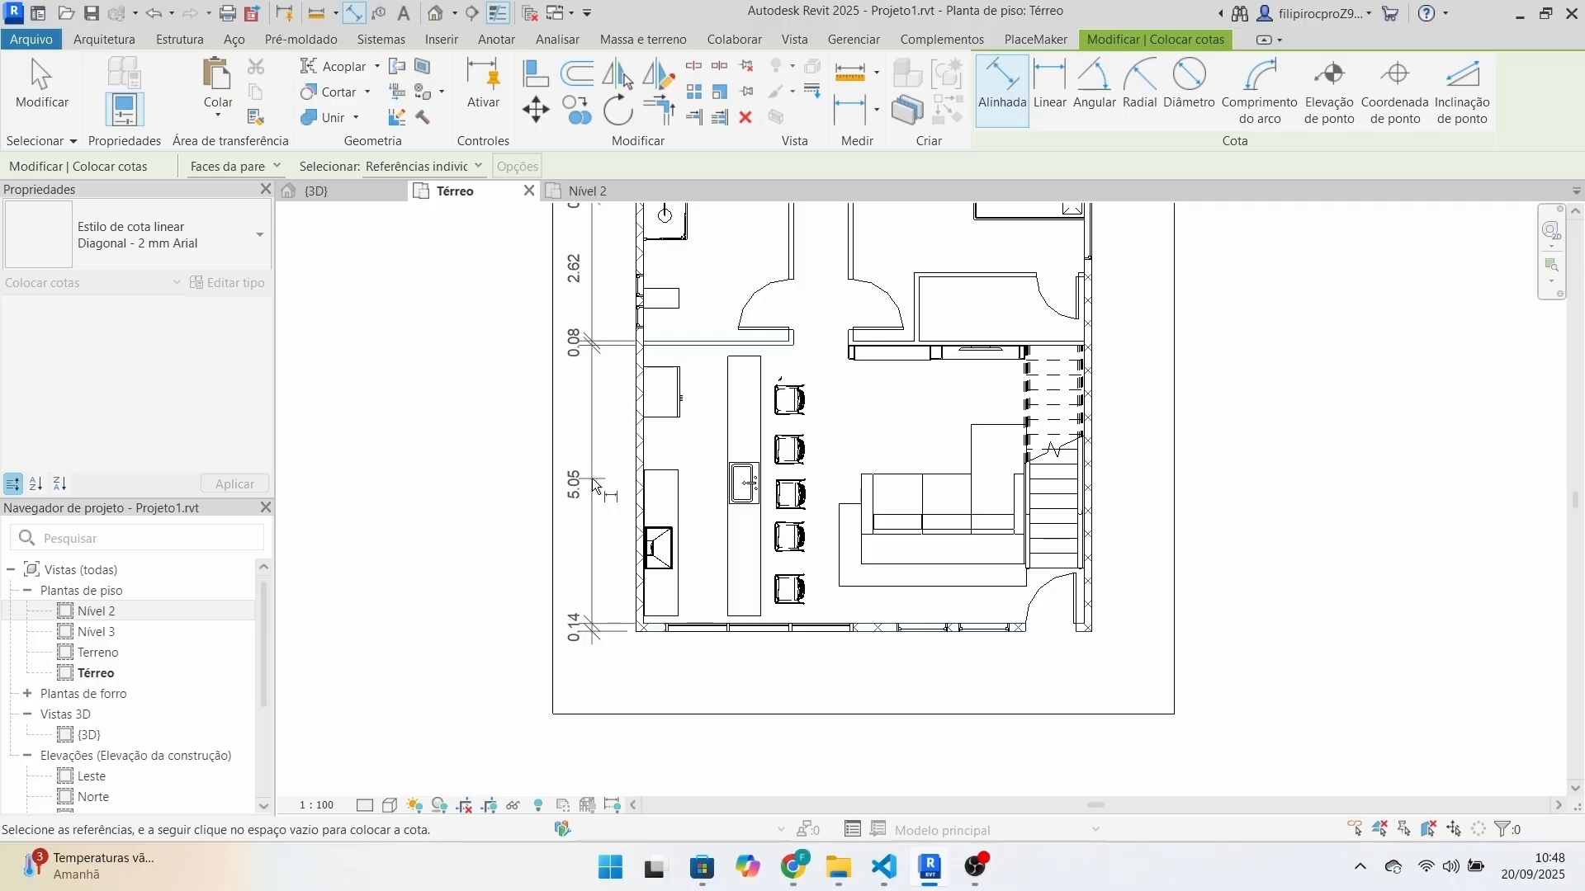
left_click(592, 478)
key("Escape")
key("Escape")
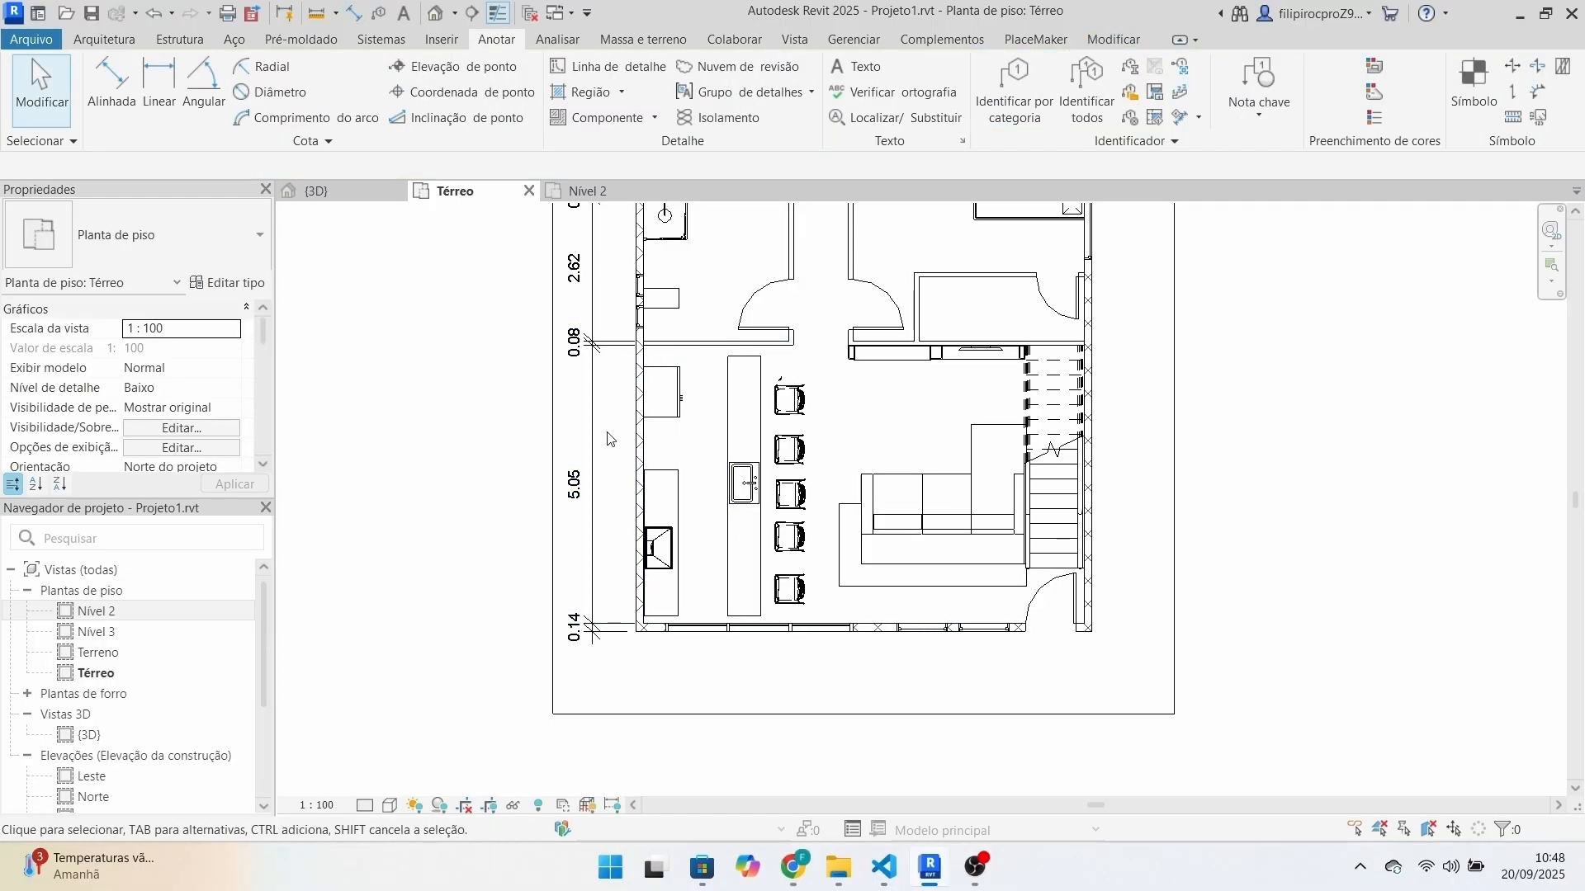
Delete the vertical wall-face dimension chain and restart the aligned dimension with Faces da parede and Paredes inteiras.
left_click(590, 464)
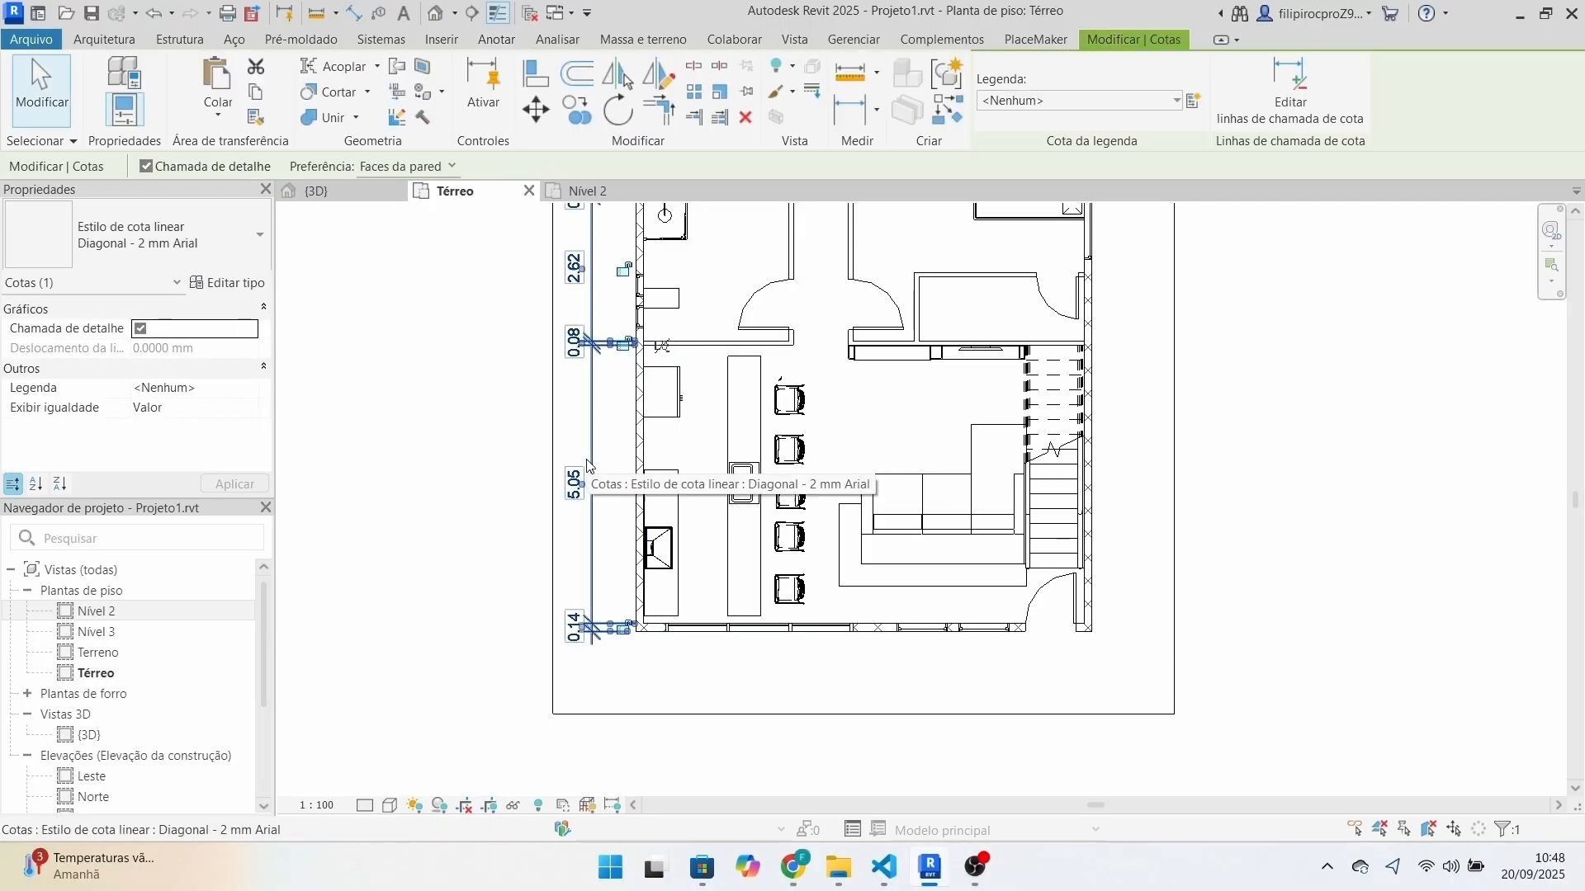
key("Delete")
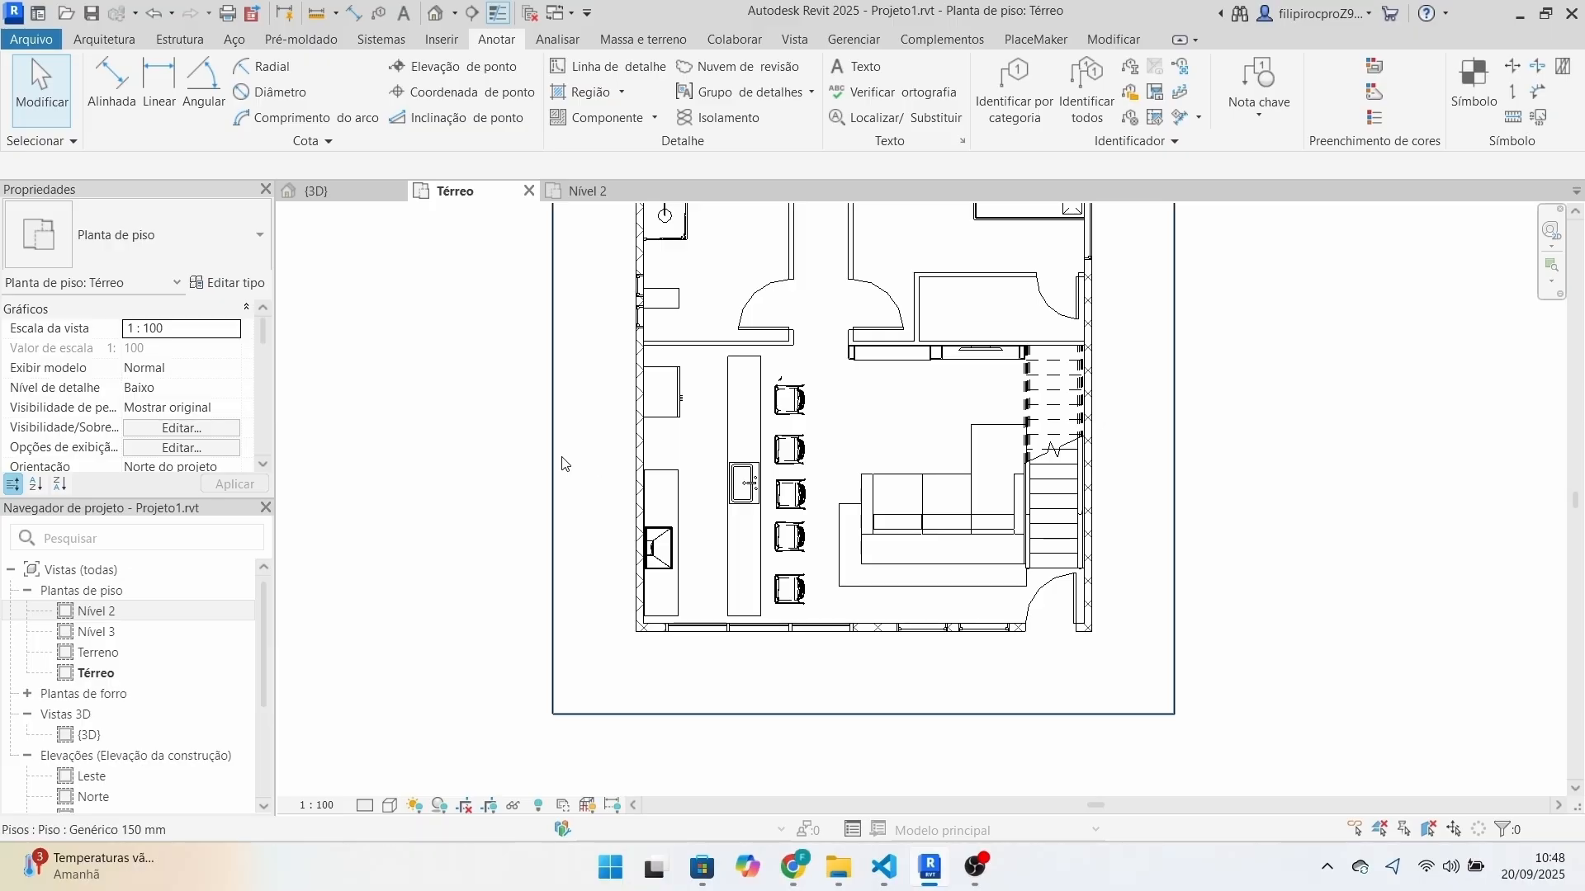
left_click(111, 86)
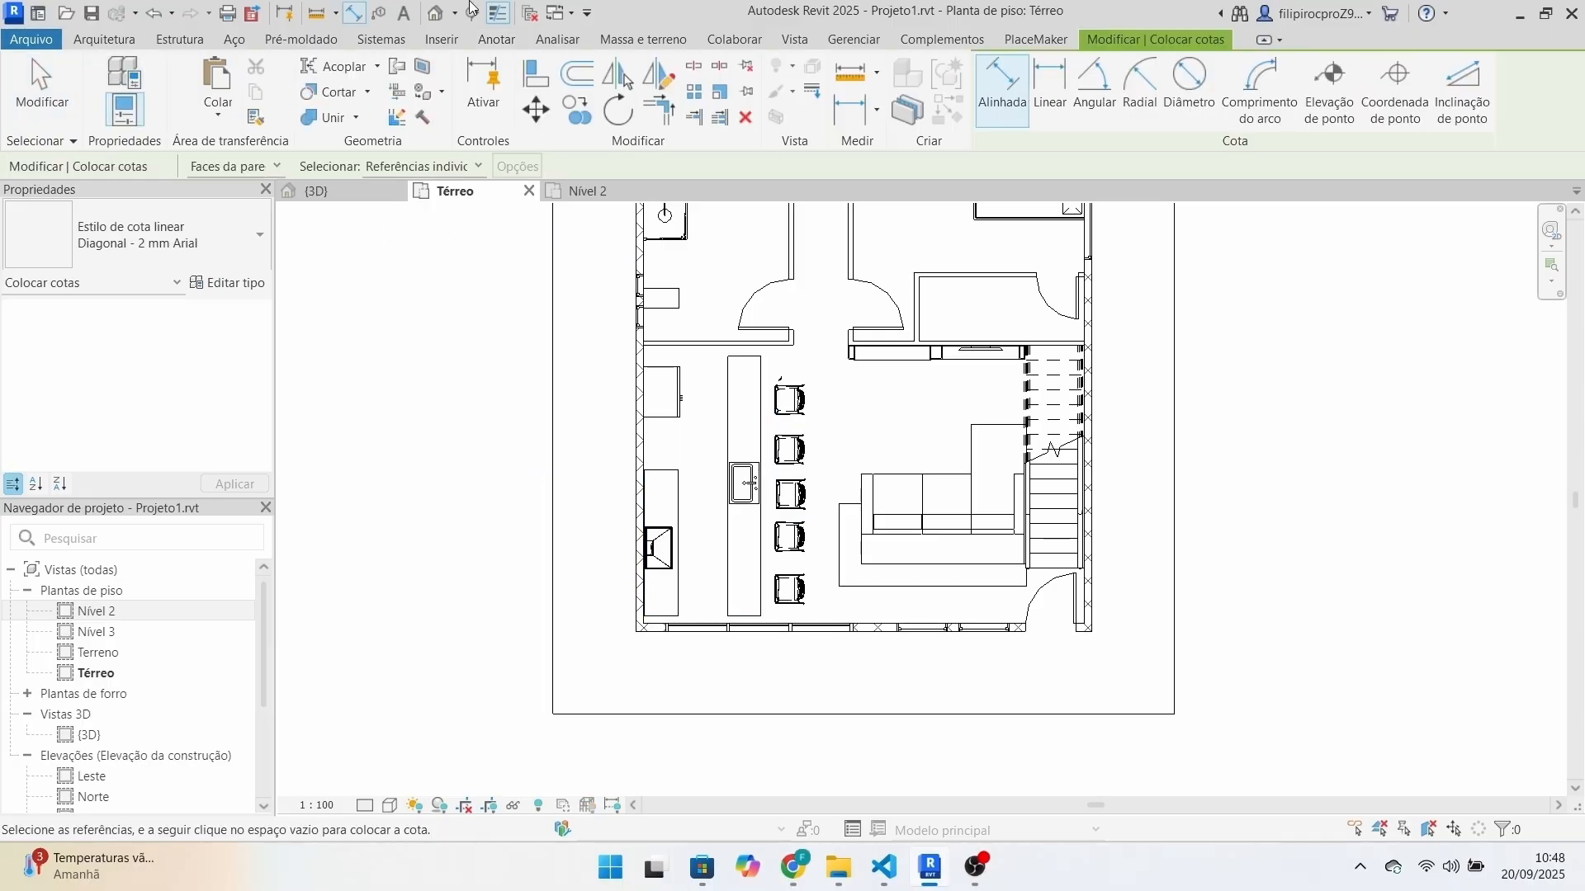
left_click(278, 167)
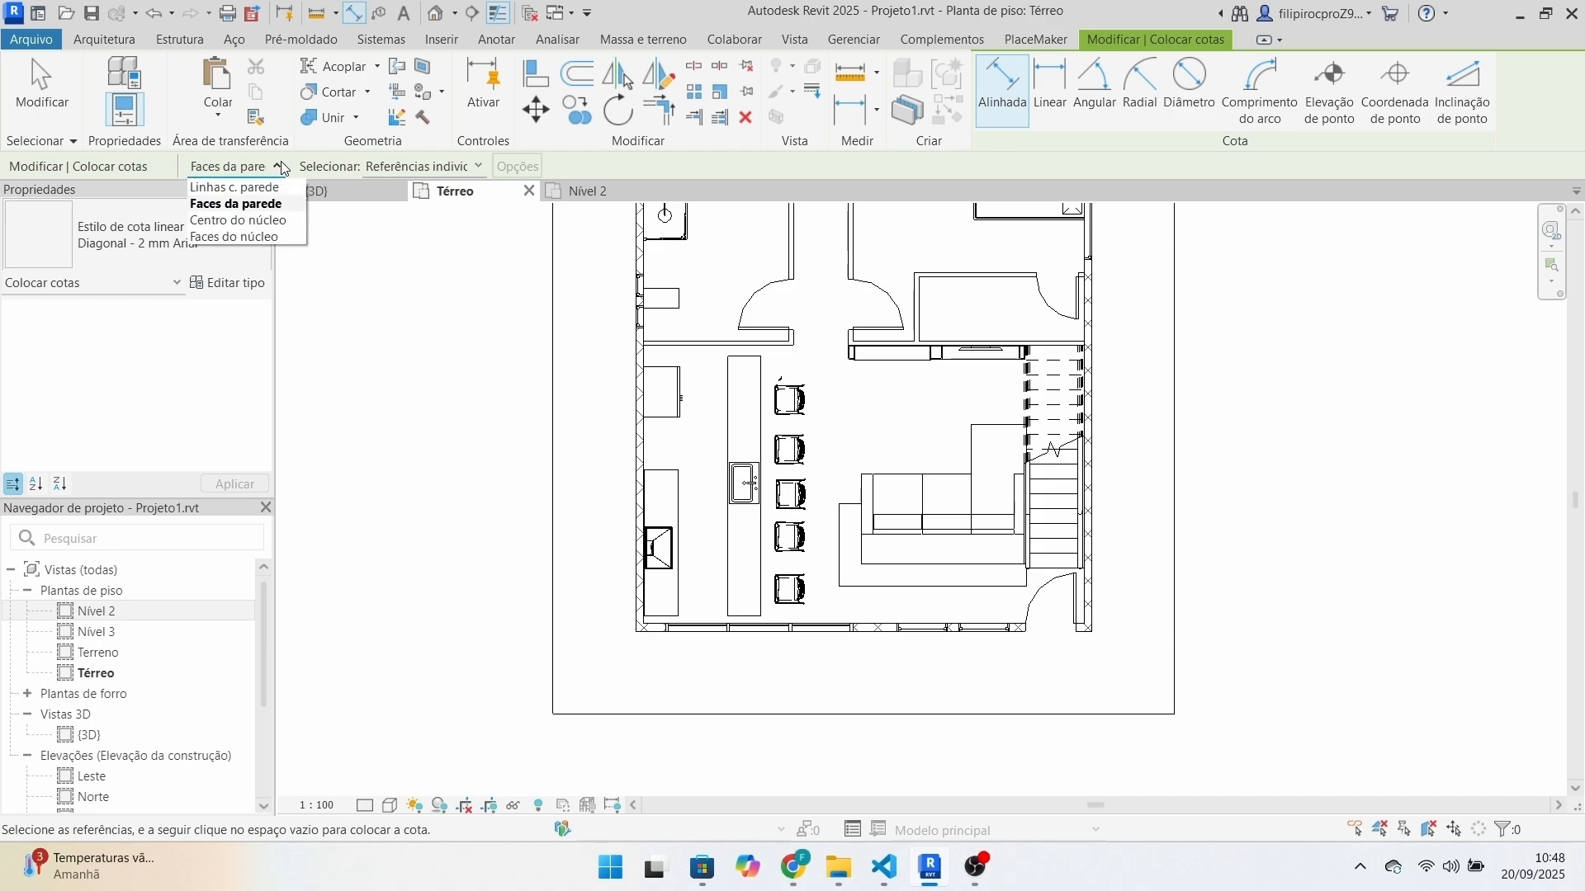
left_click(268, 203)
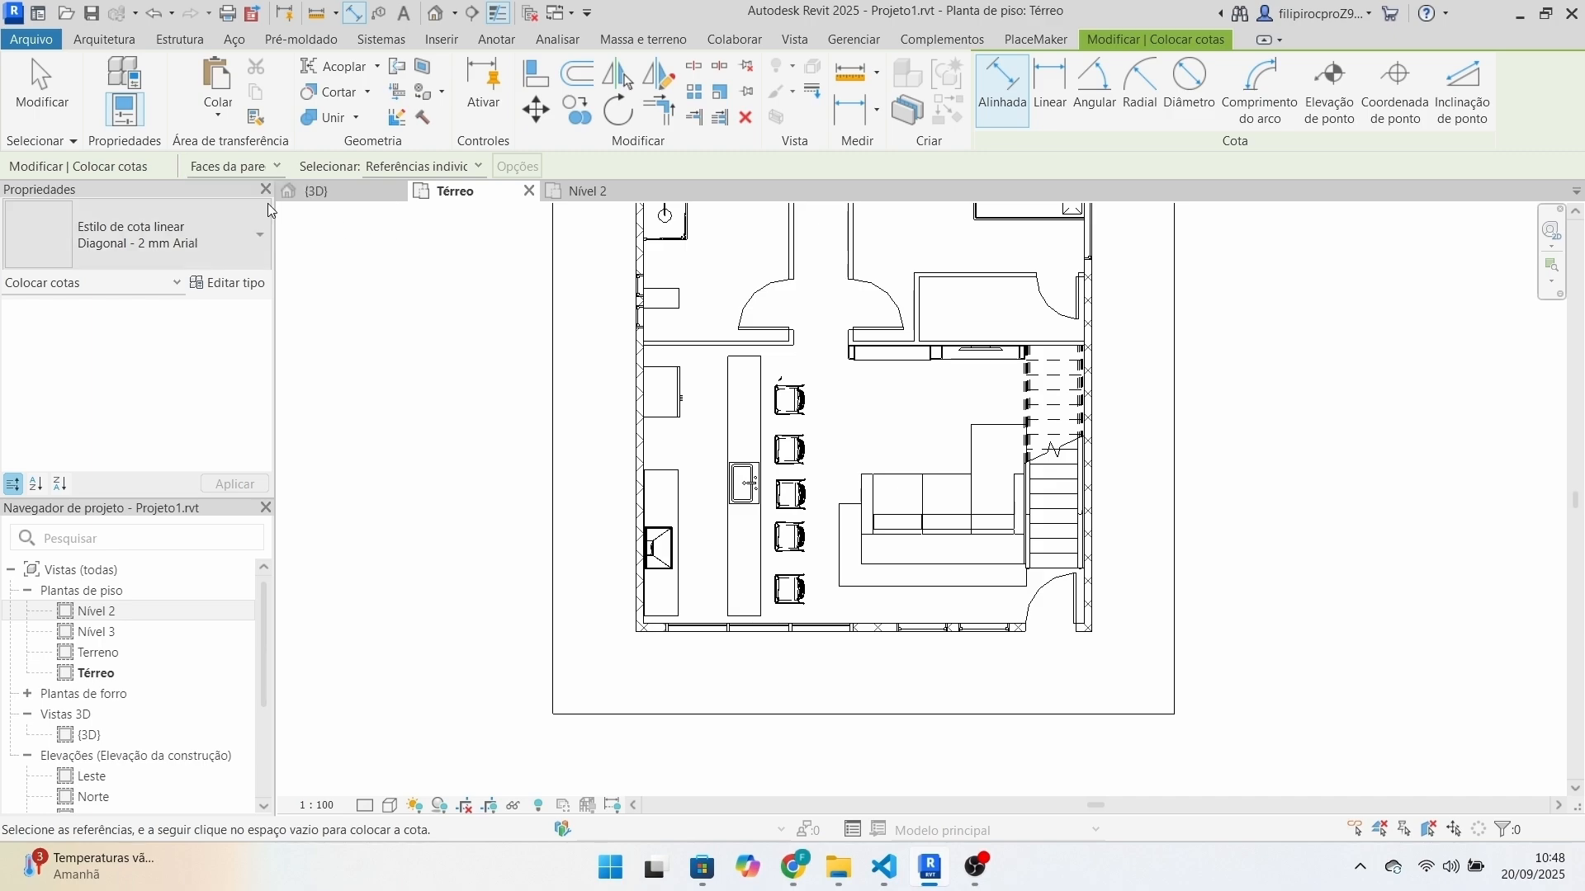
left_click(456, 167)
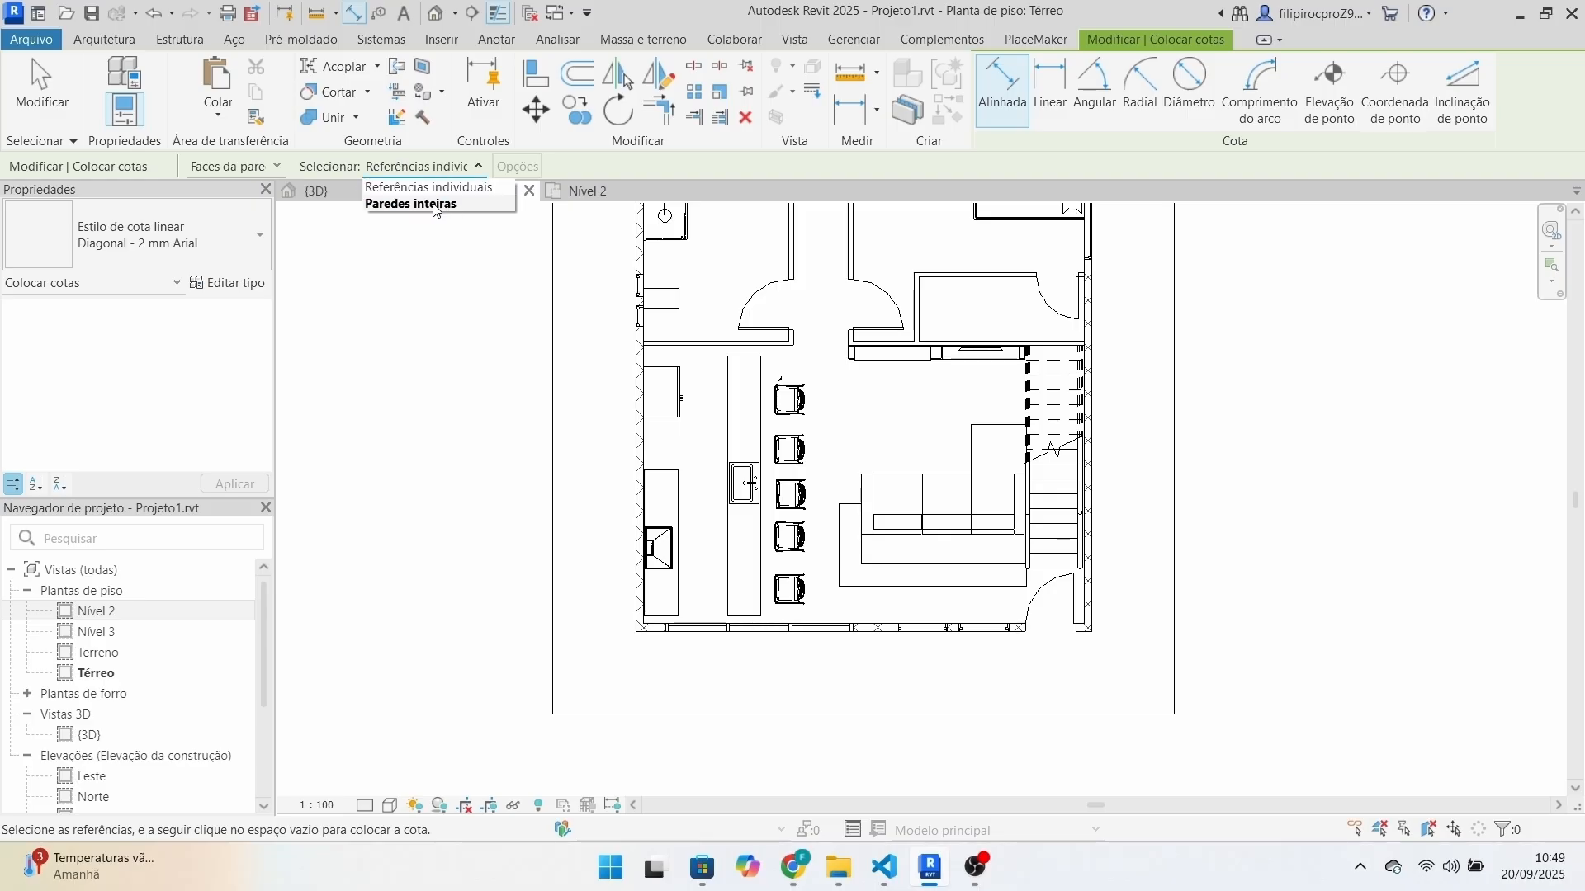
left_click(434, 205)
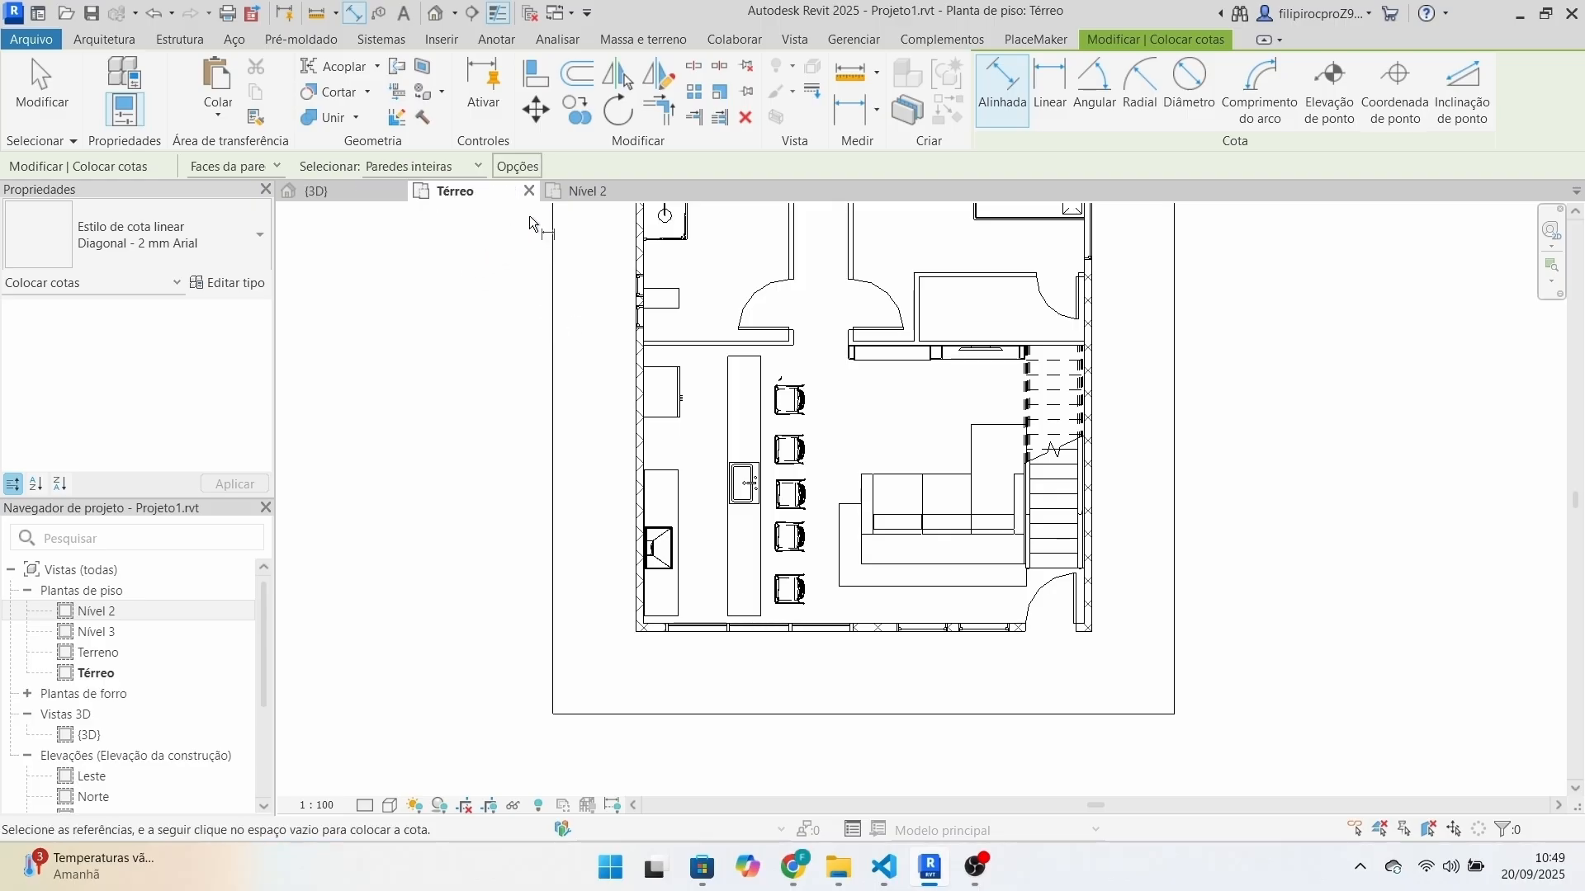
Dimension the entire left exterior wall including its window openings, placing the chain outside the floor's left edge.
middle_click_drag(588, 350, 648, 525)
left_click(588, 589)
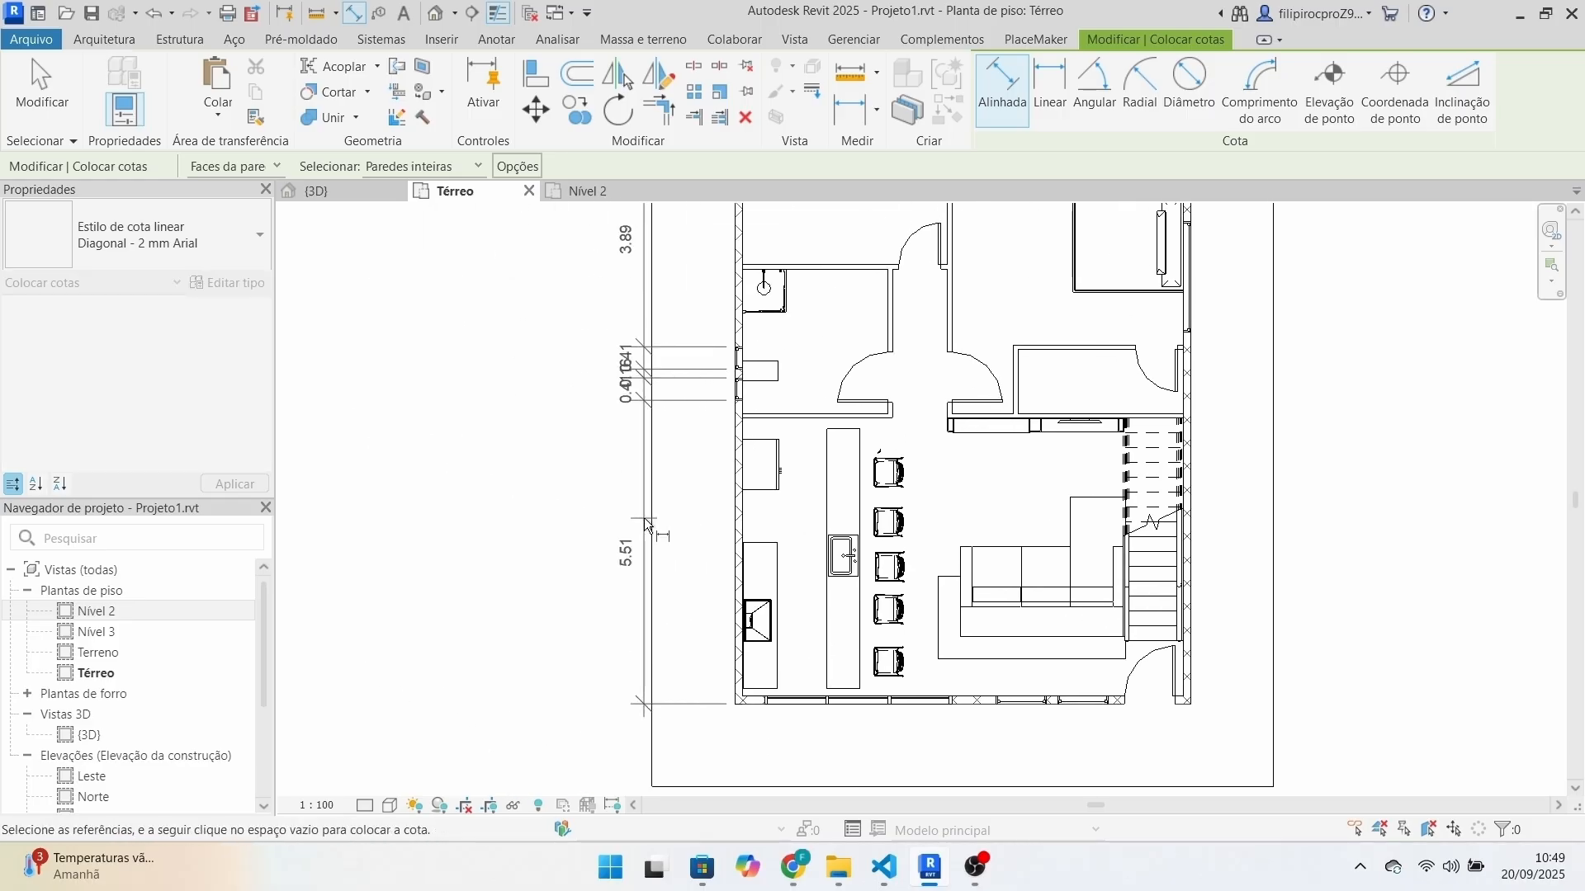
left_click(562, 513)
key("Escape")
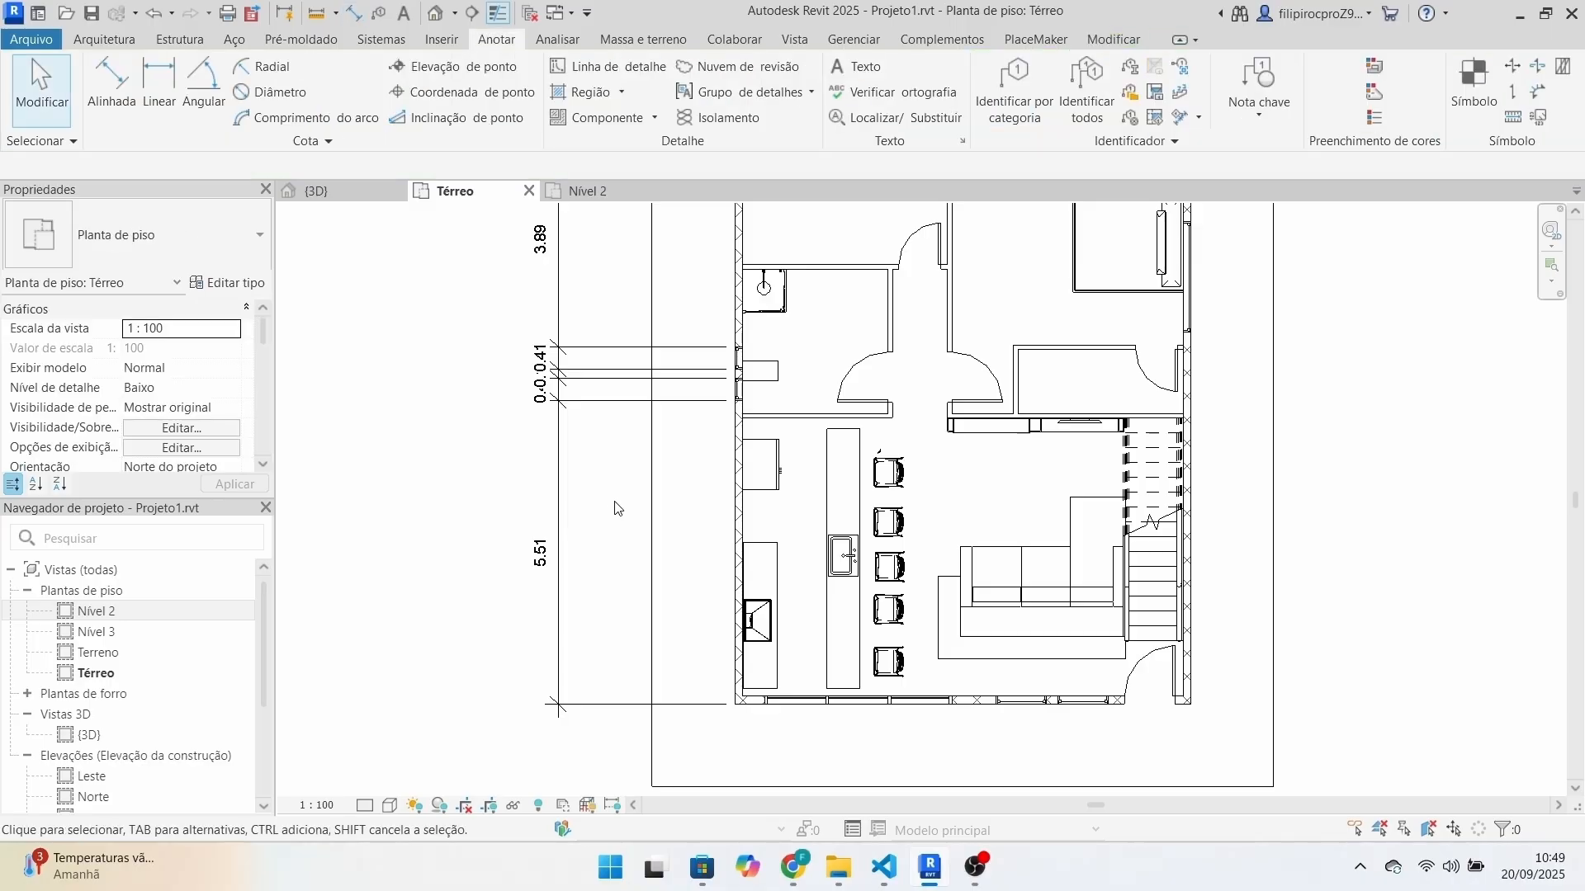
Examine the left exterior wall's dimension chain and where its witness lines meet the two windows and the adjoining partition.
scroll(665, 587, "up", 1)
middle_click_drag(664, 587, 619, 438)
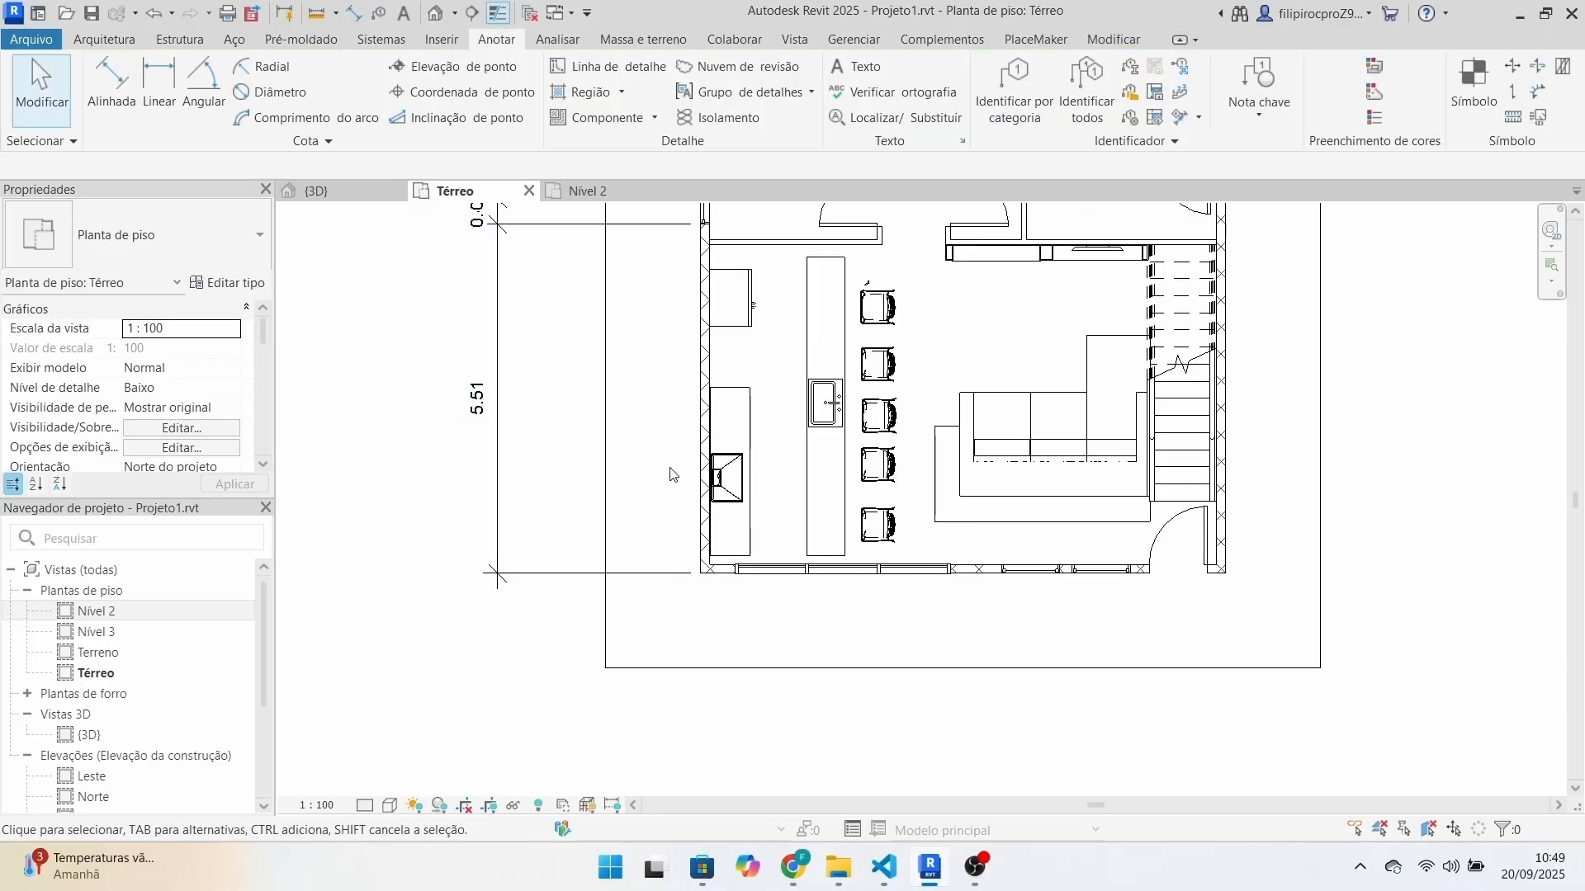
middle_click_drag(646, 376, 658, 623)
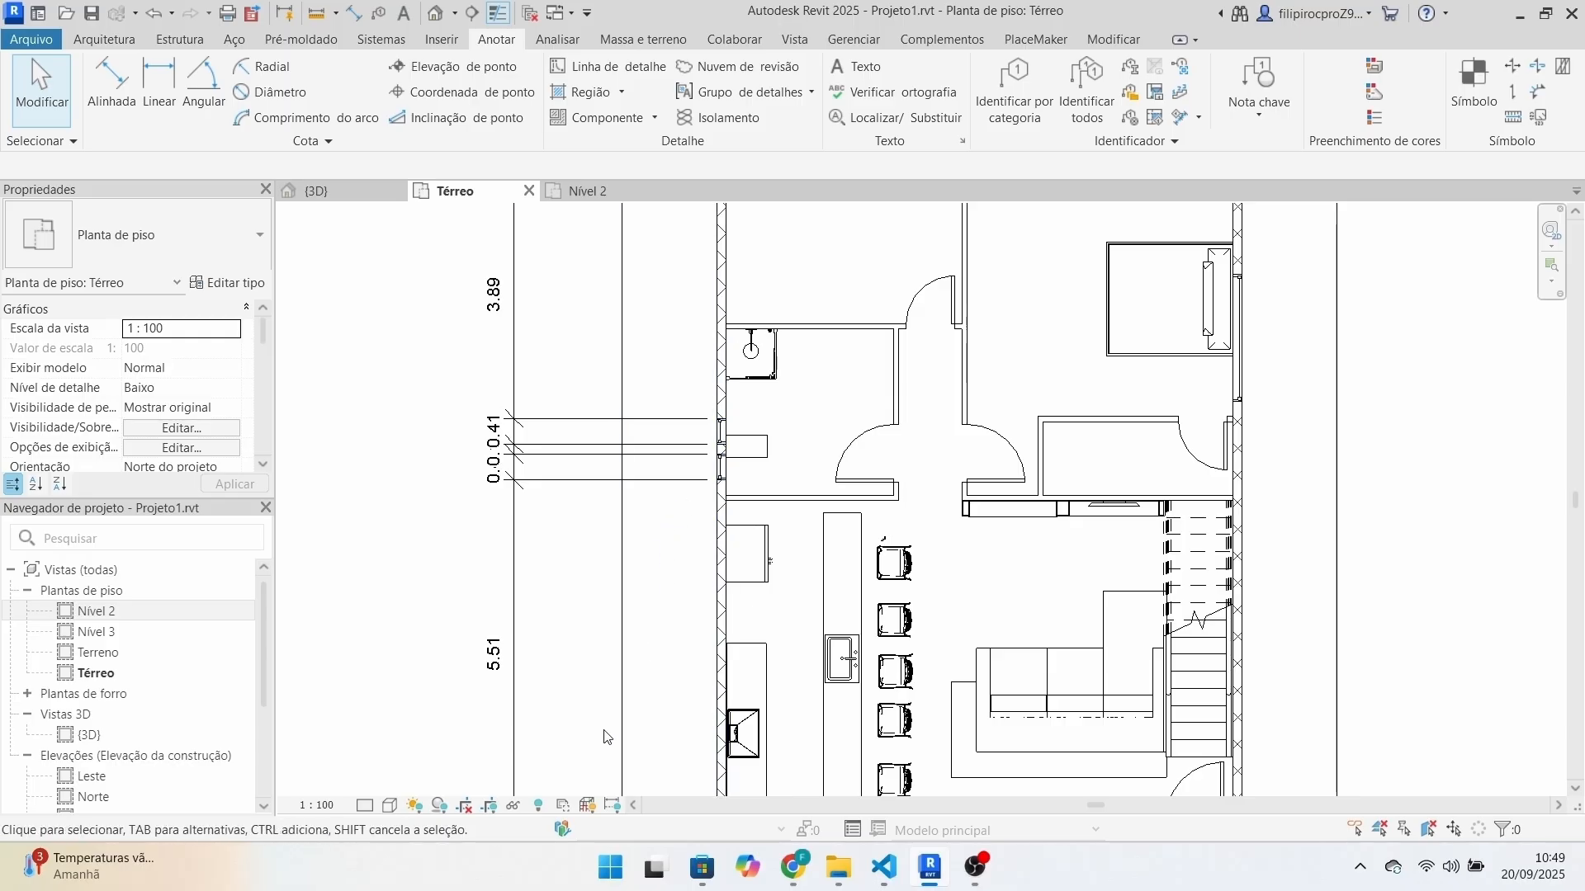
middle_click_drag(667, 558, 664, 323)
scroll(743, 495, "up", 5)
scroll(792, 638, "up", 4)
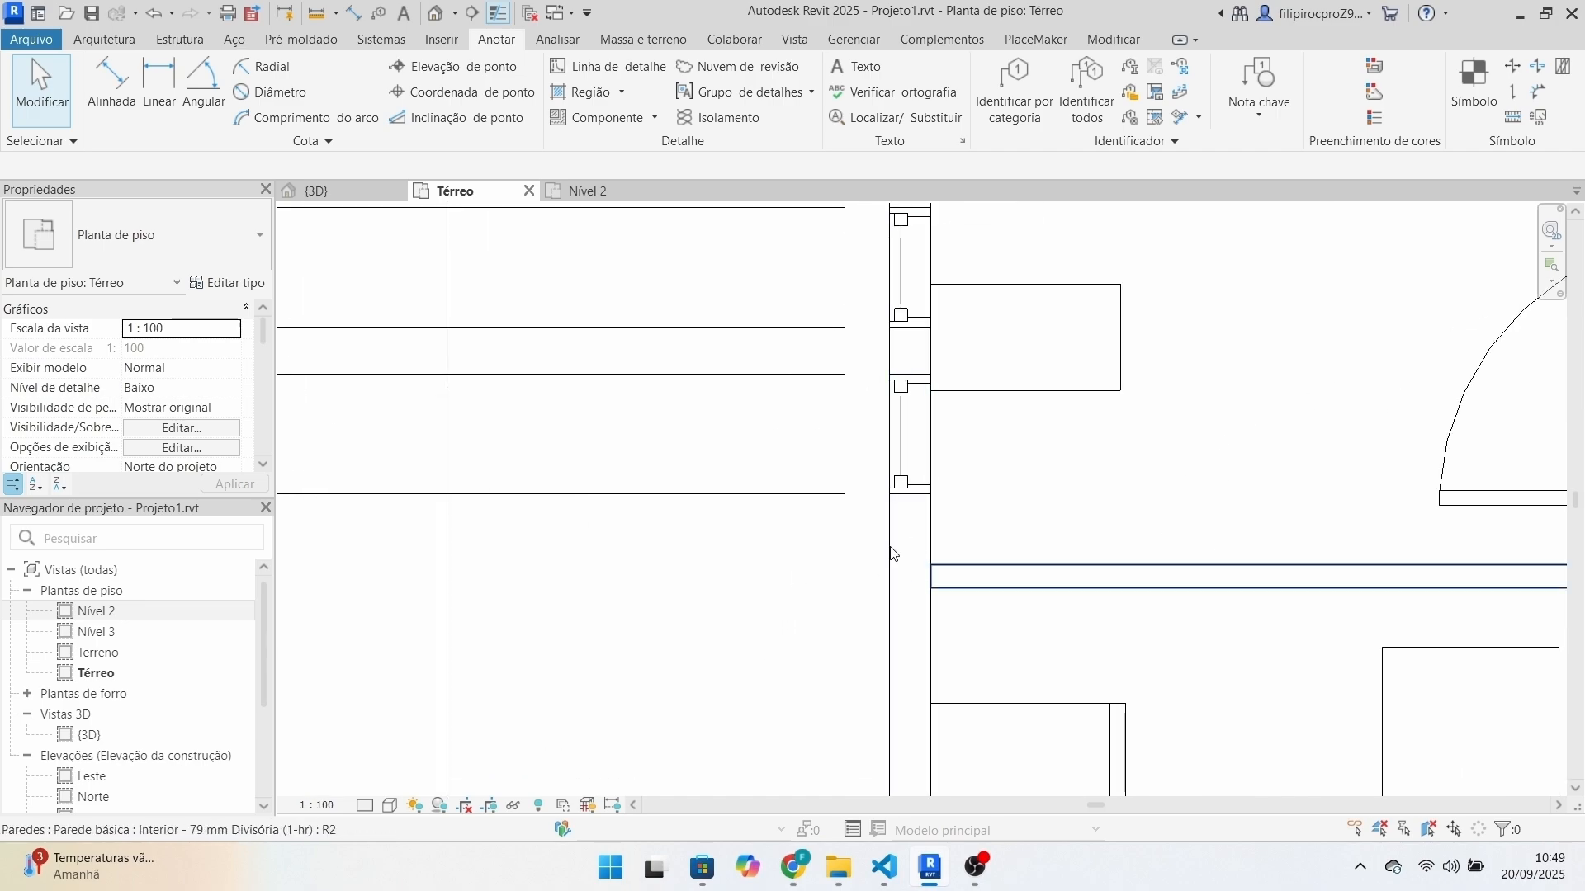
scroll(914, 459, "down", 8)
scroll(813, 537, "up", 5)
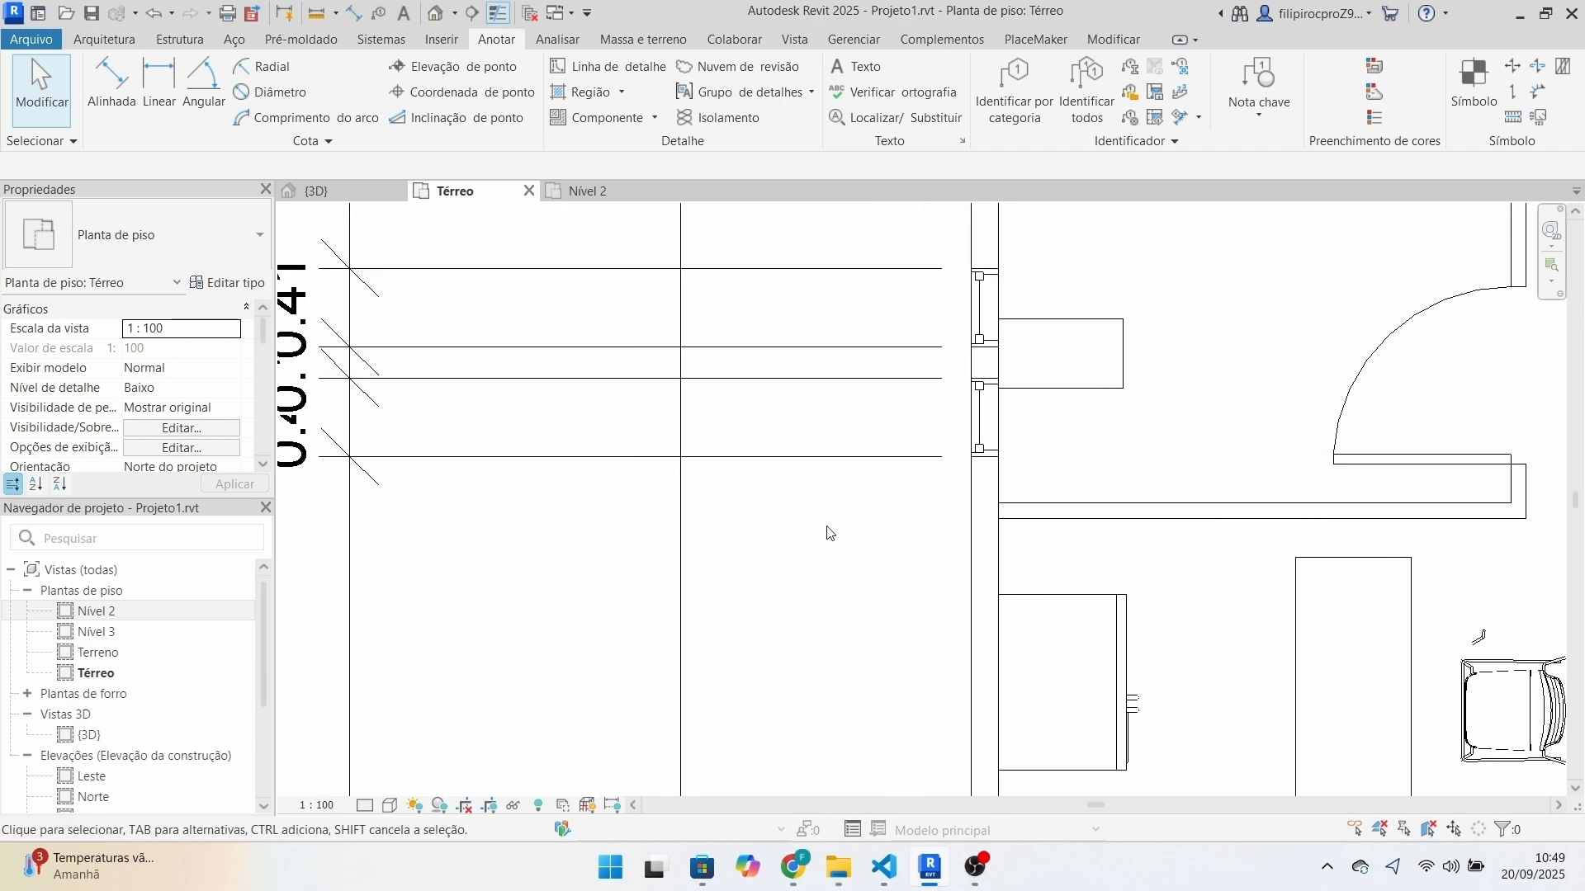
scroll(817, 450, "down", 4)
scroll(883, 432, "up", 3)
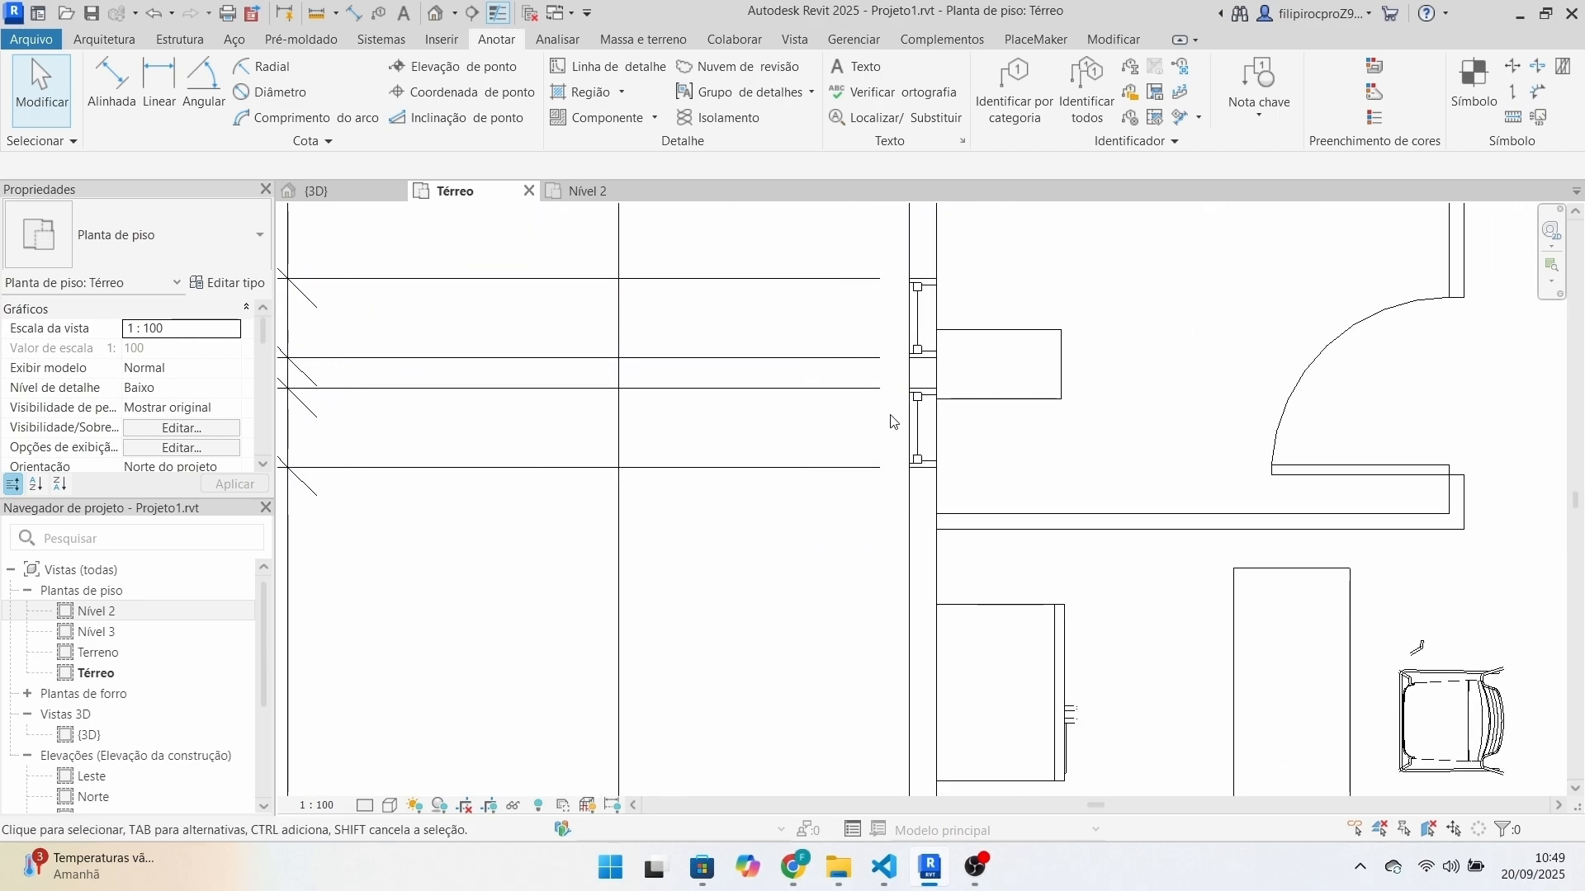
scroll(879, 454, "up", 1)
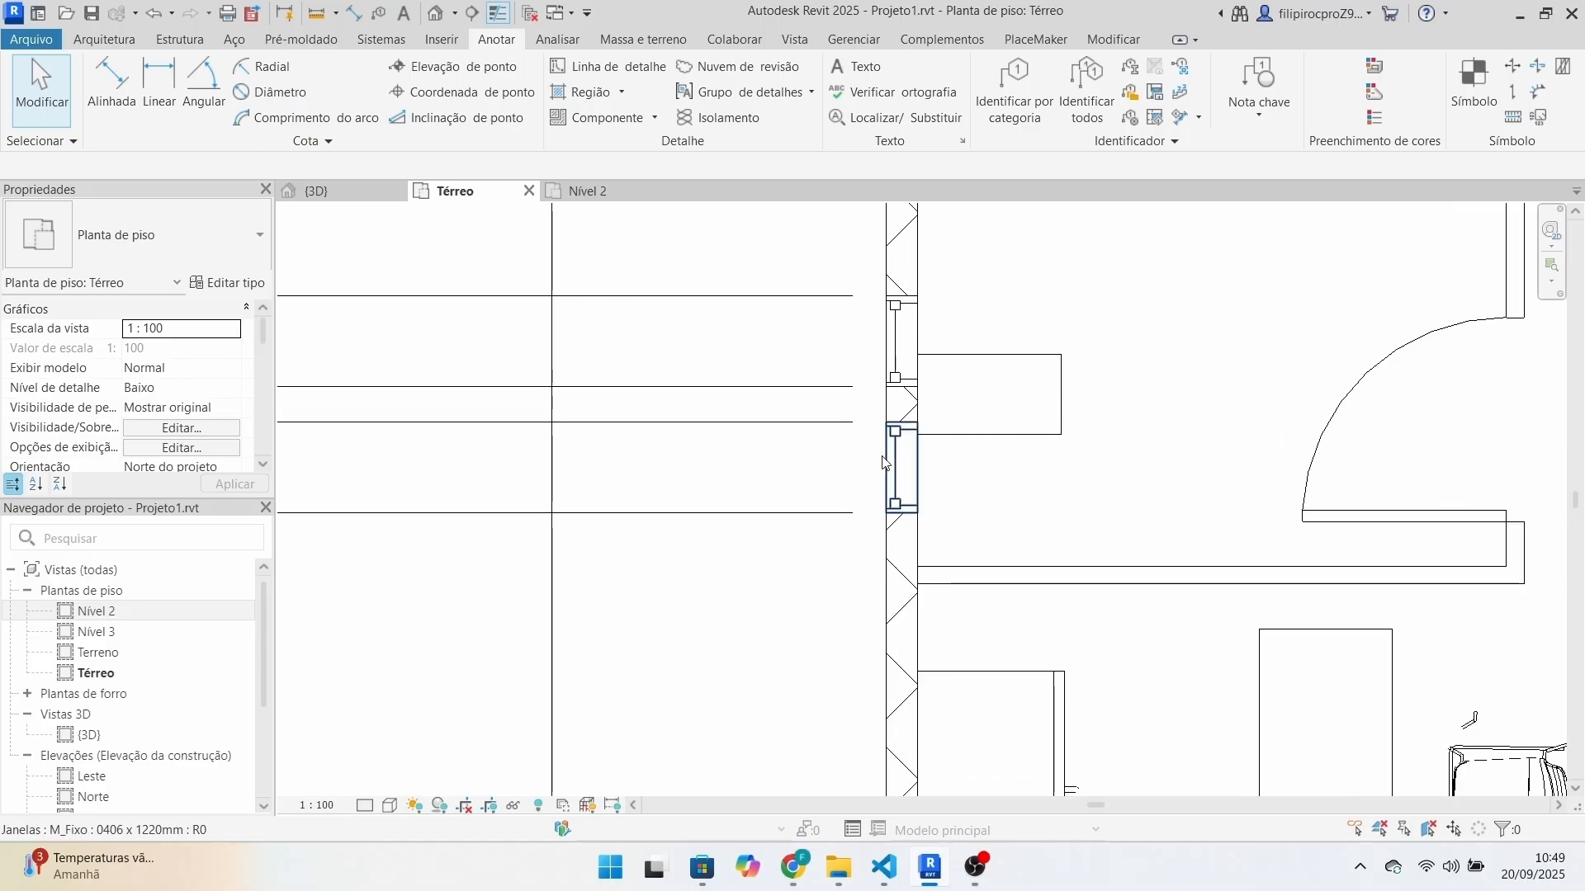
Delete the left exterior wall's dimension chain that references the window openings.
scroll(859, 326, "down", 6)
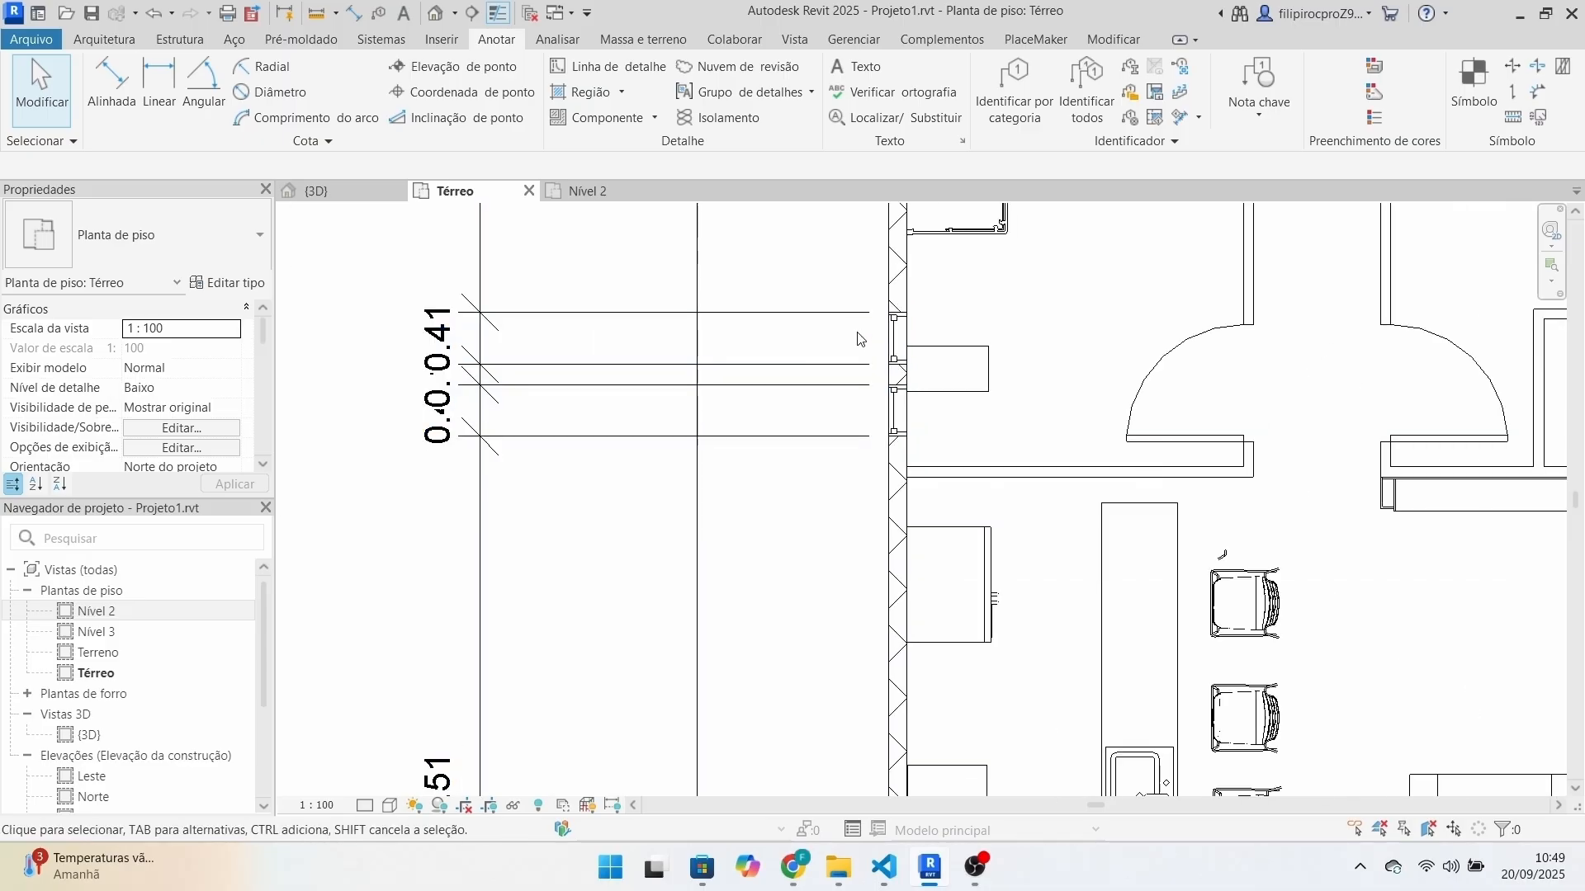
middle_click_drag(838, 293, 940, 558)
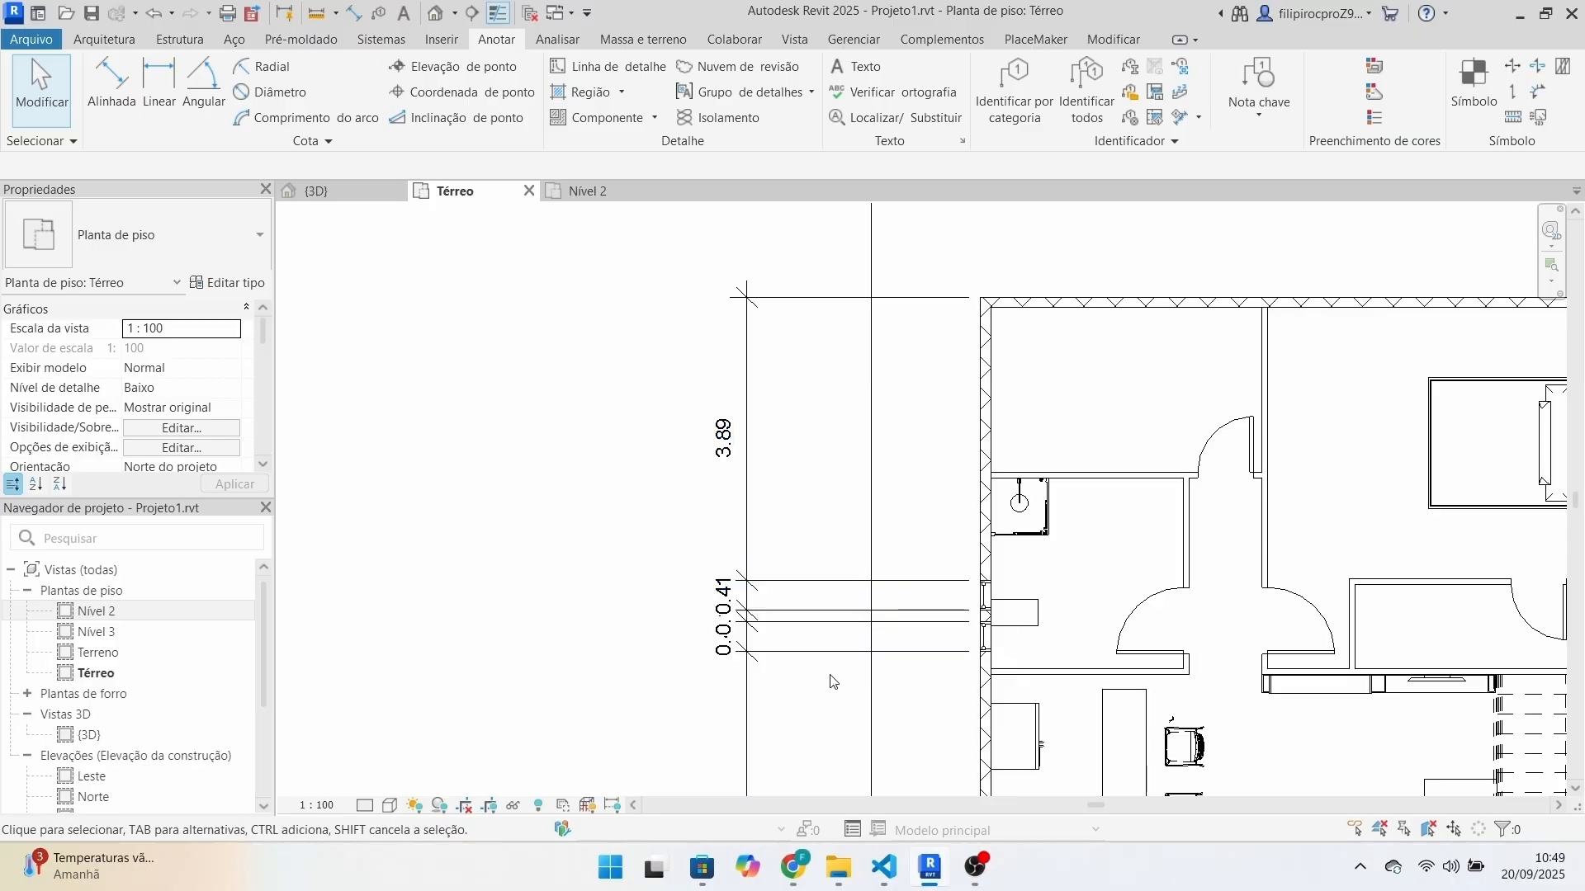
left_click(813, 658)
key("Delete")
key("d")
key("i")
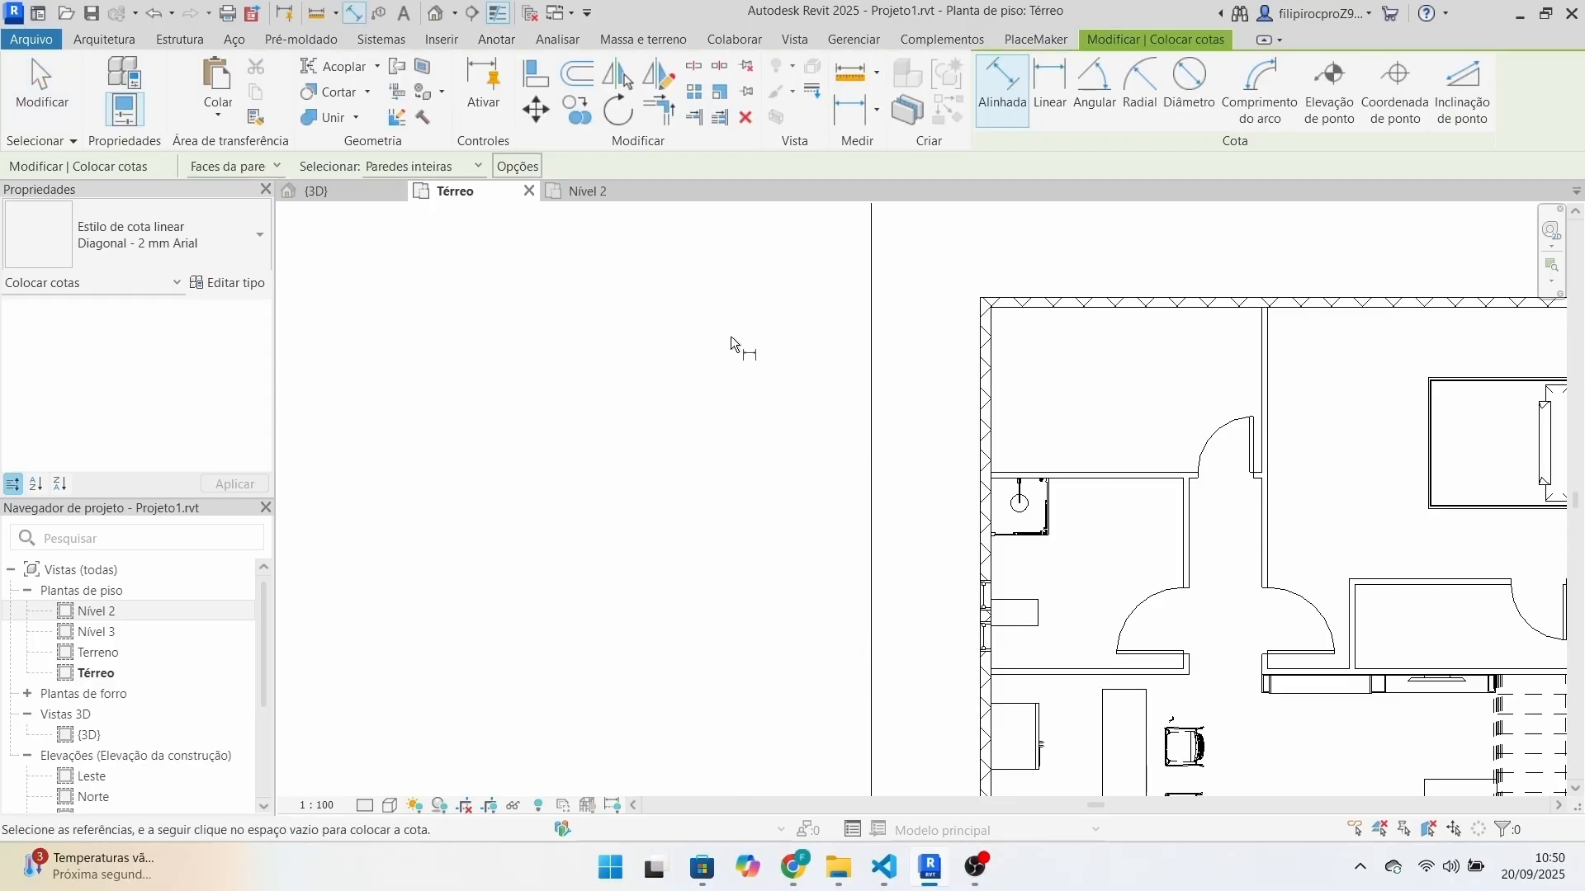
scroll(1238, 647, "down", 3)
middle_click_drag(1238, 647, 846, 464)
scroll(865, 354, "down", 2)
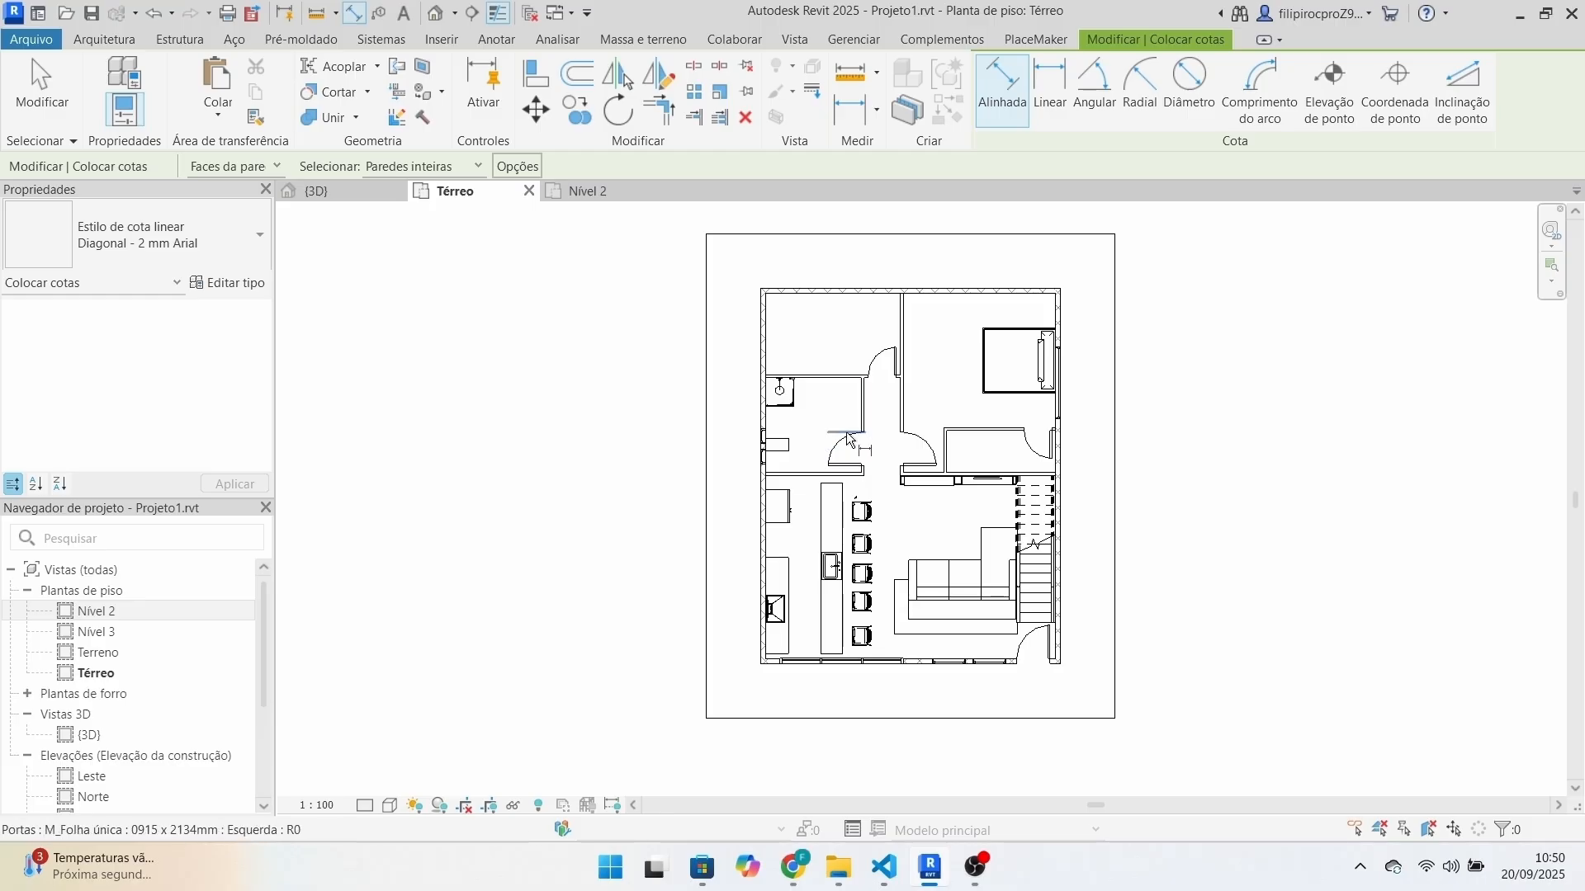
key("Escape")
Start an aligned dimension for Paredes inteiras, with Aberturas turned off and Paredes que efetuam a intersecção turned on in the automatic options.
scroll(495, 261, "up", 3)
scroll(496, 261, "down", 1)
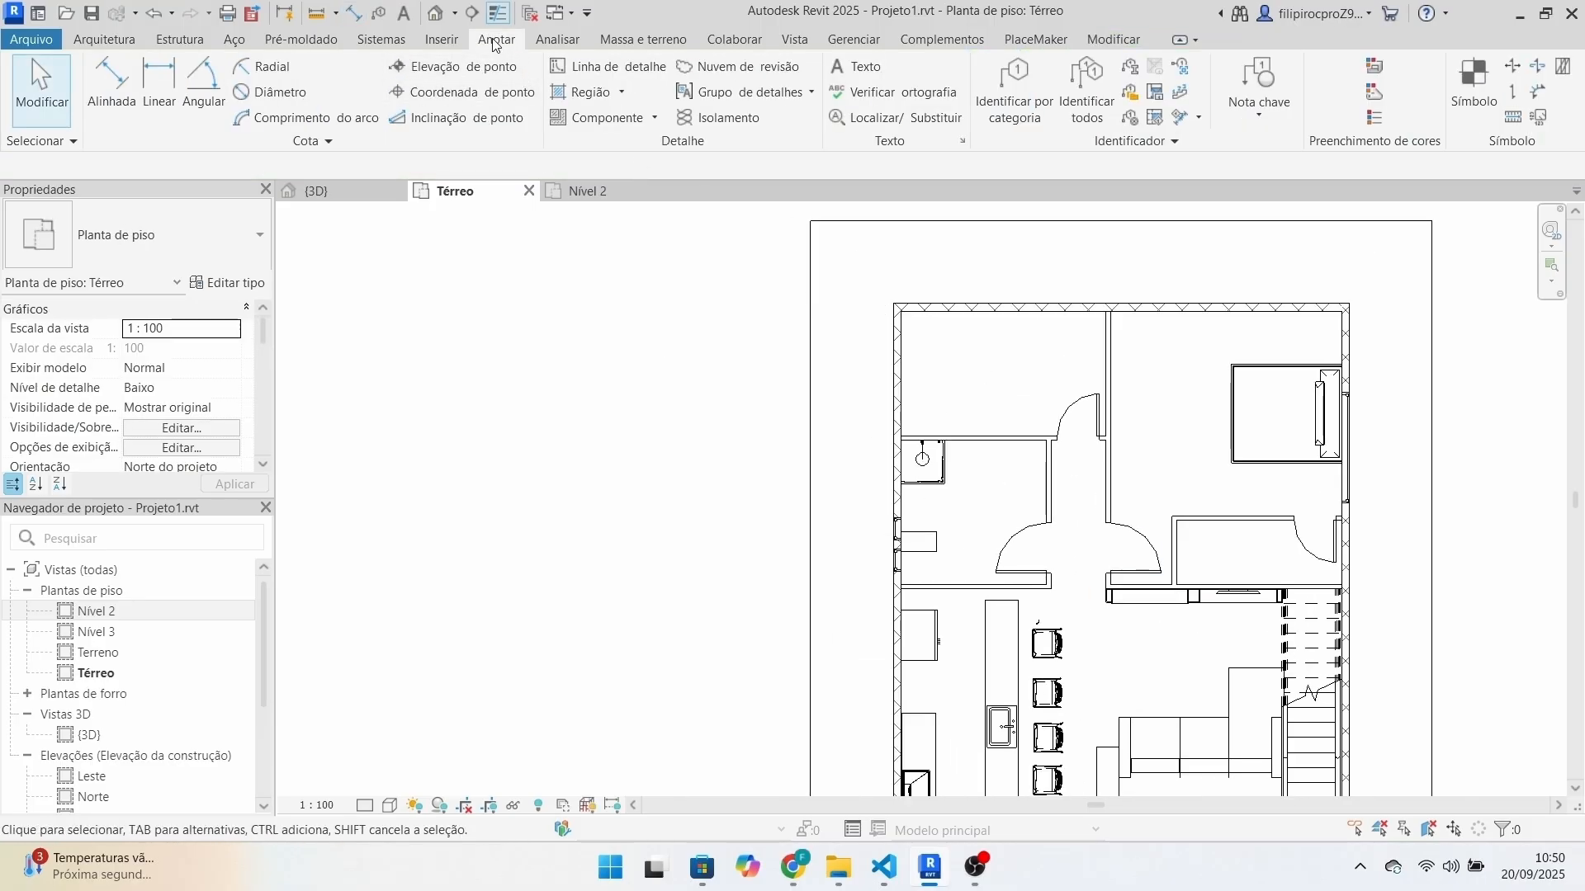
left_click(112, 82)
left_click(467, 166)
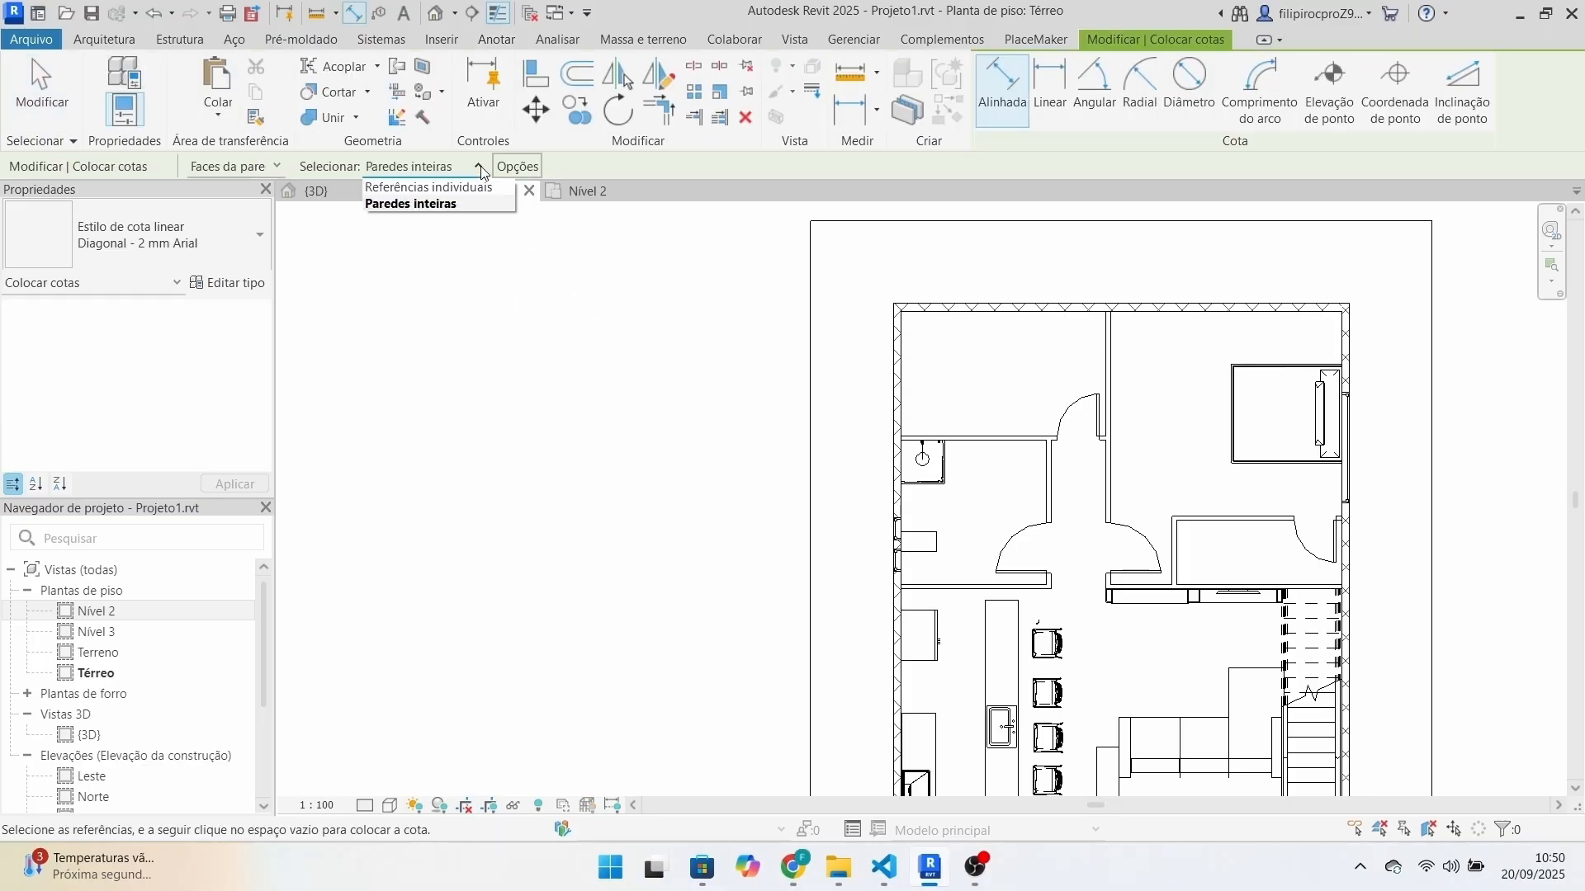
left_click(450, 205)
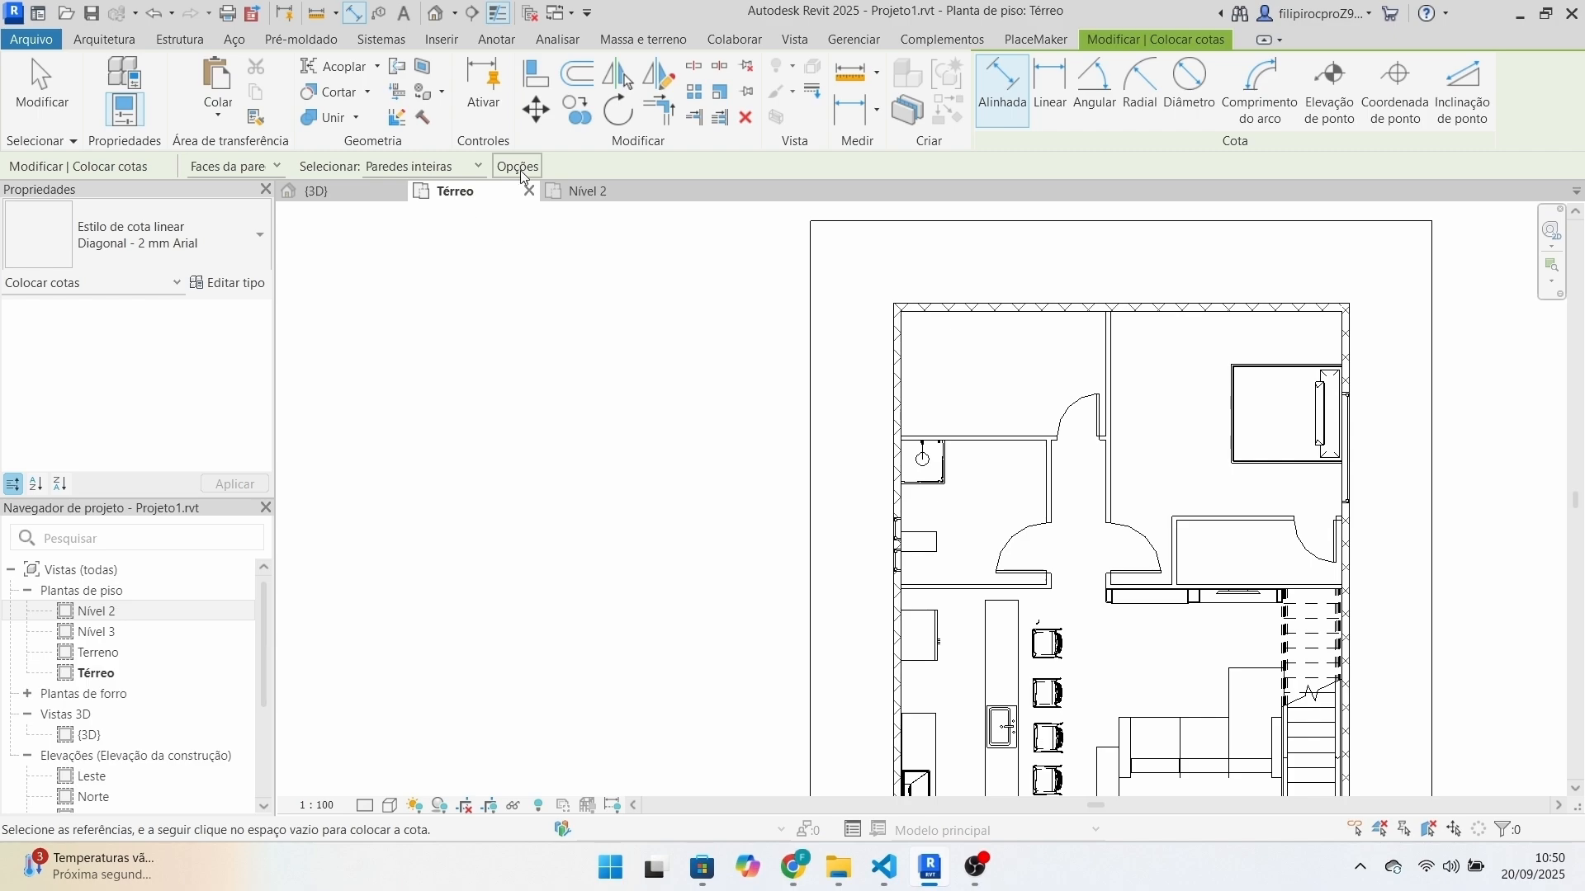
left_click(519, 167)
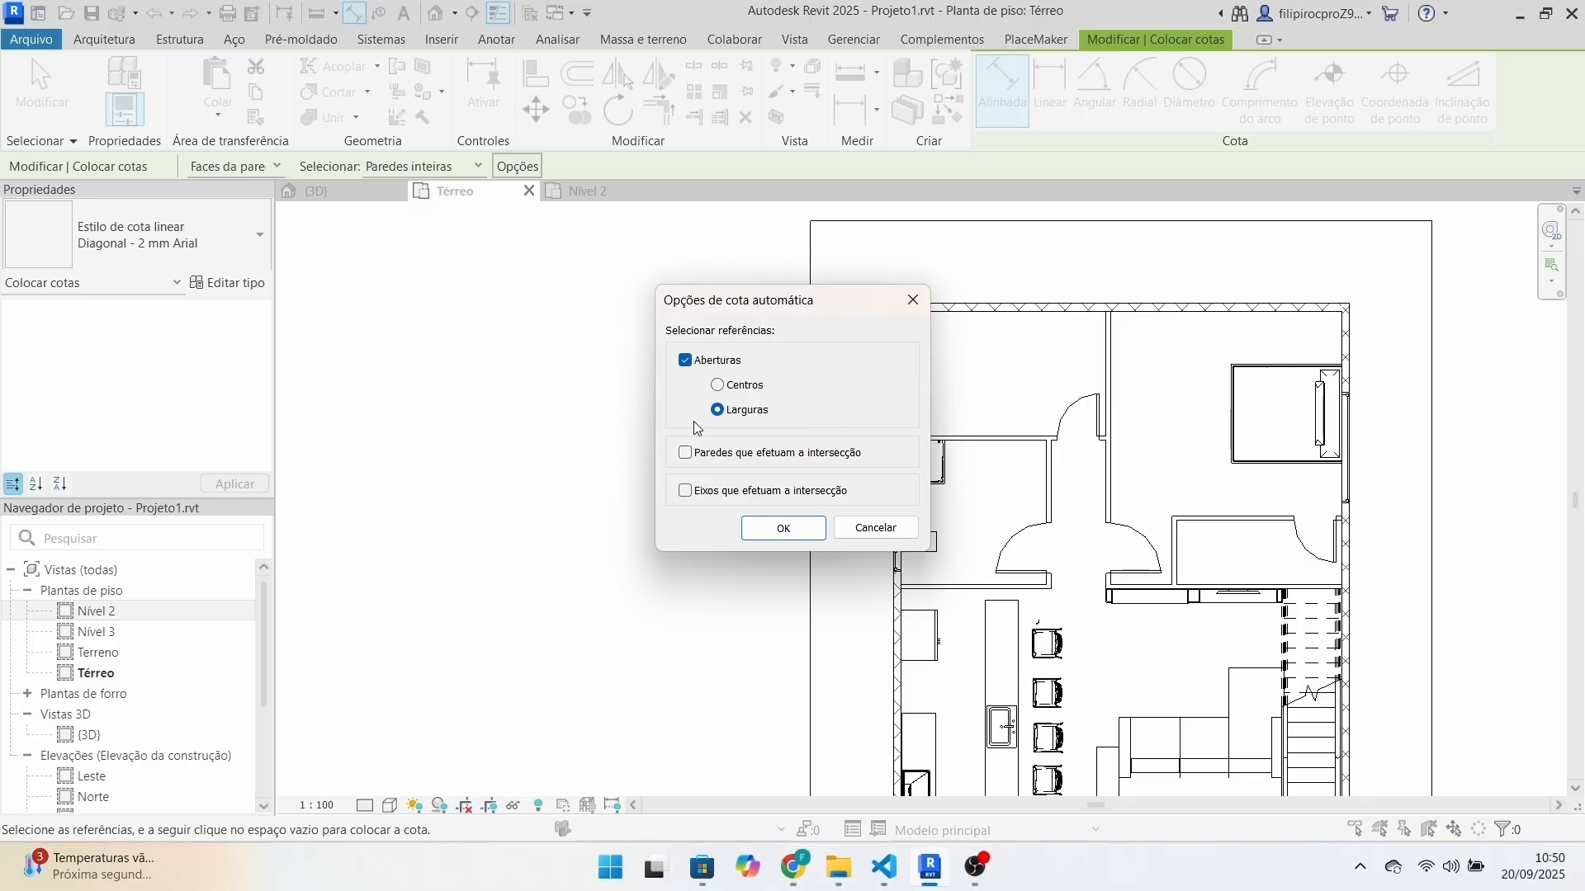
left_click_drag(822, 309, 690, 285)
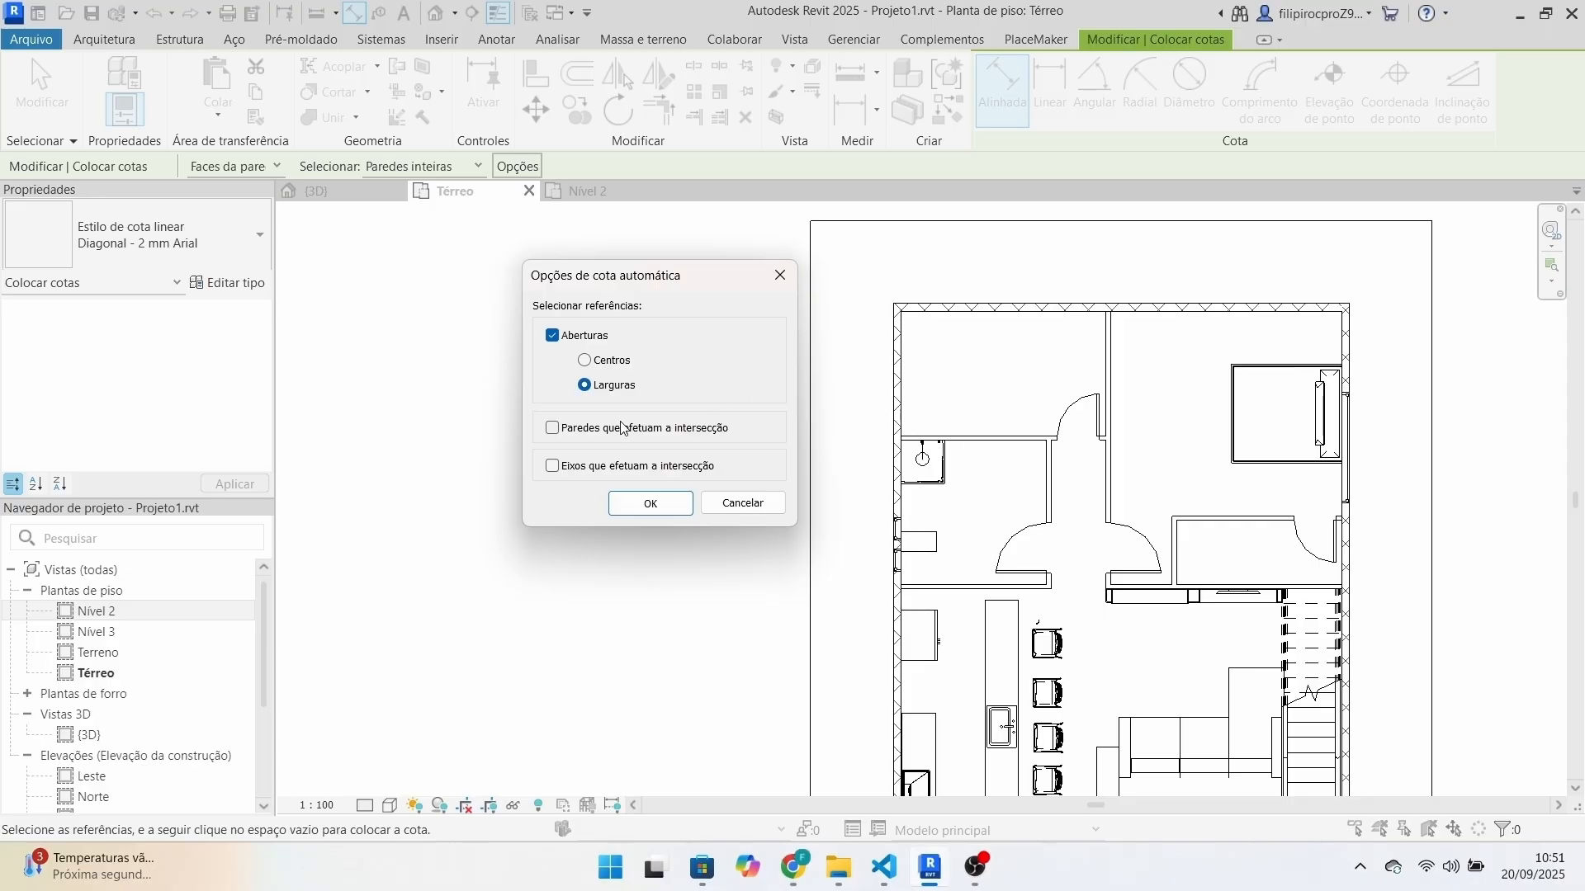
left_click(553, 429)
left_click(554, 338)
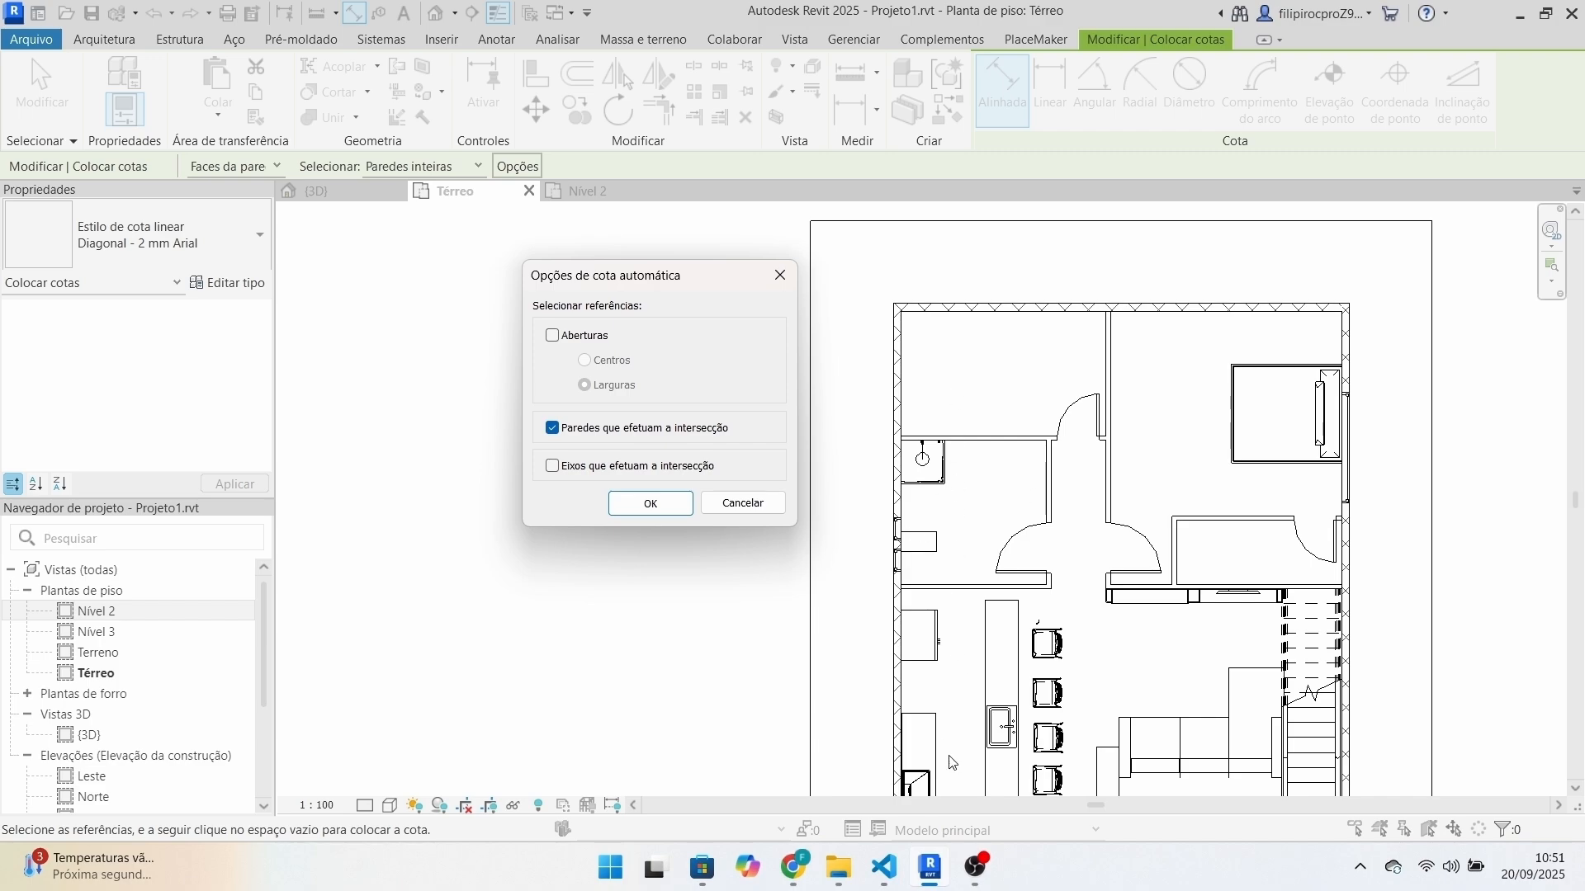
left_click(641, 506)
Dimension the entire left exterior wall with its intersecting walls, placing the chain outside the floor's left edge.
scroll(813, 601, "down", 2)
middle_click_drag(813, 601, 906, 431)
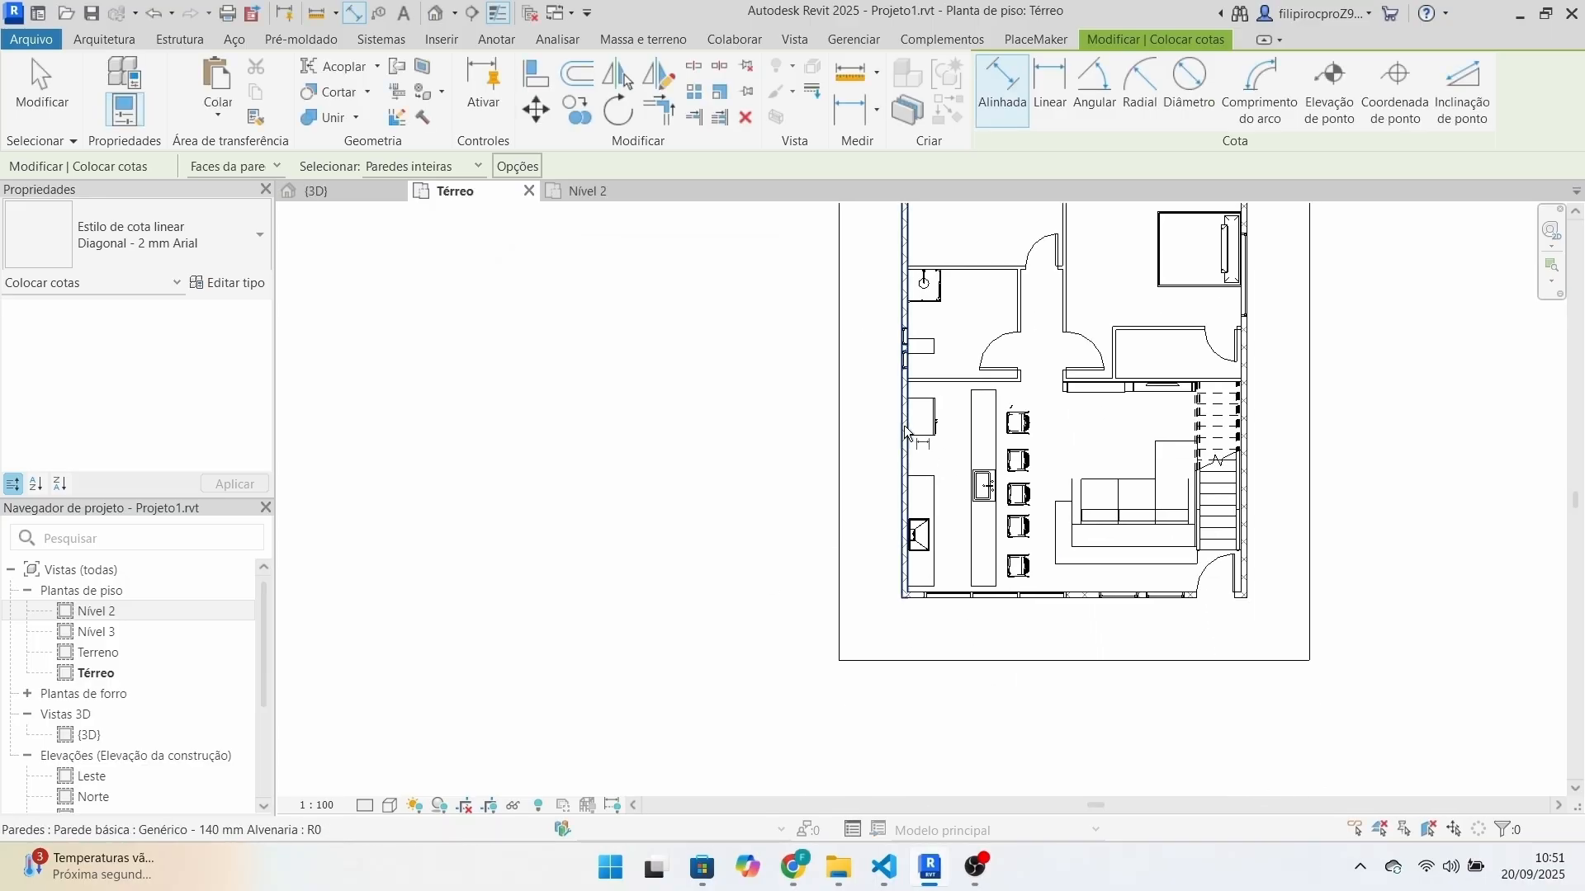
left_click(907, 431)
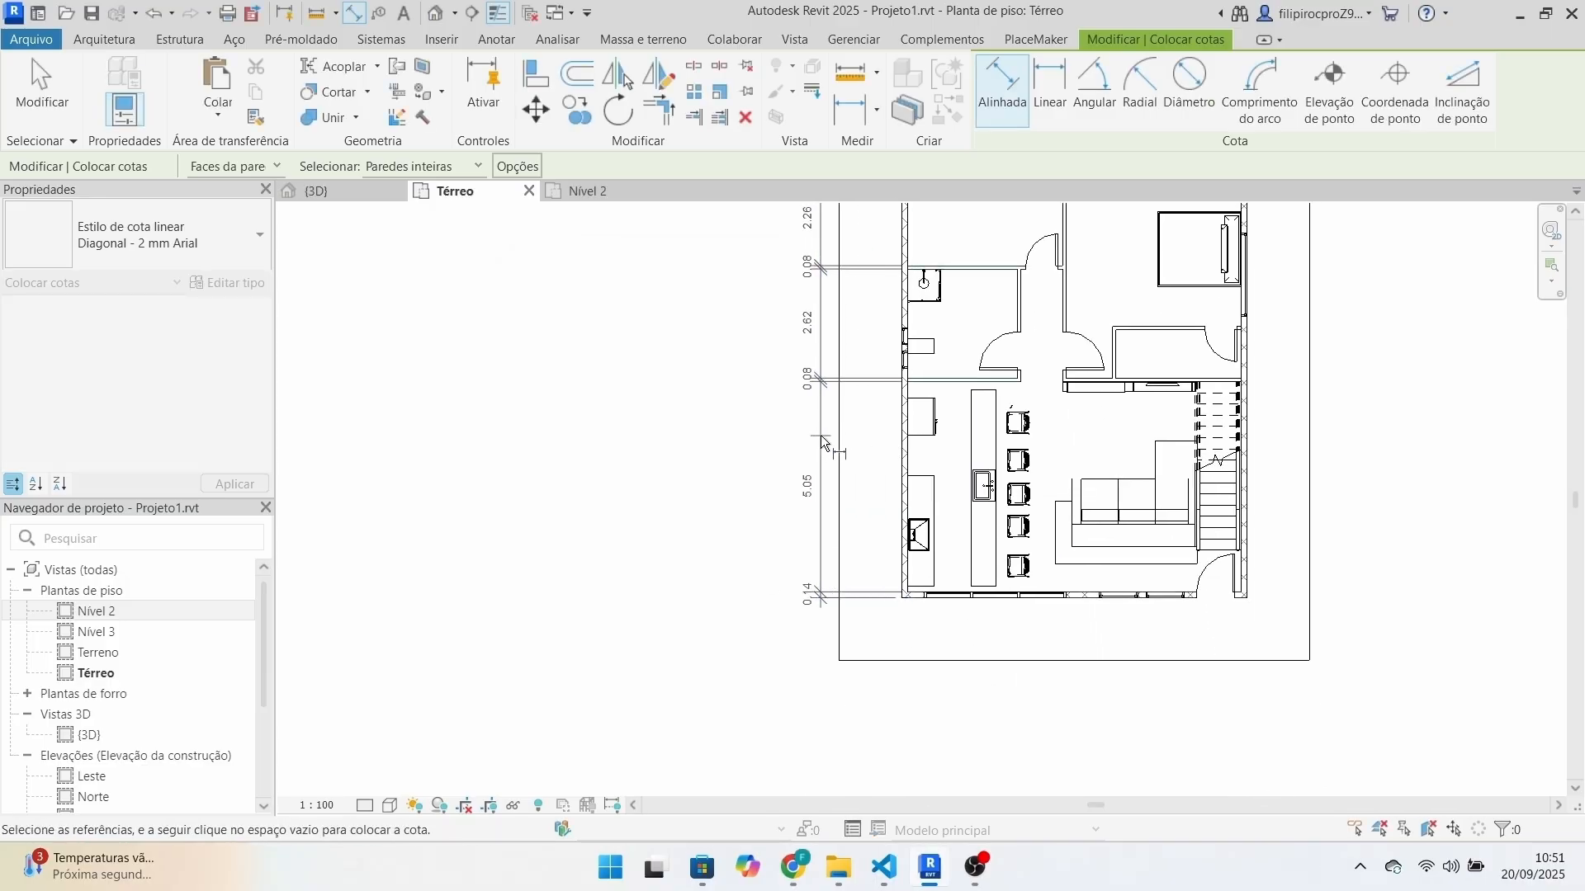
left_click(800, 429)
scroll(936, 520, "down", 2)
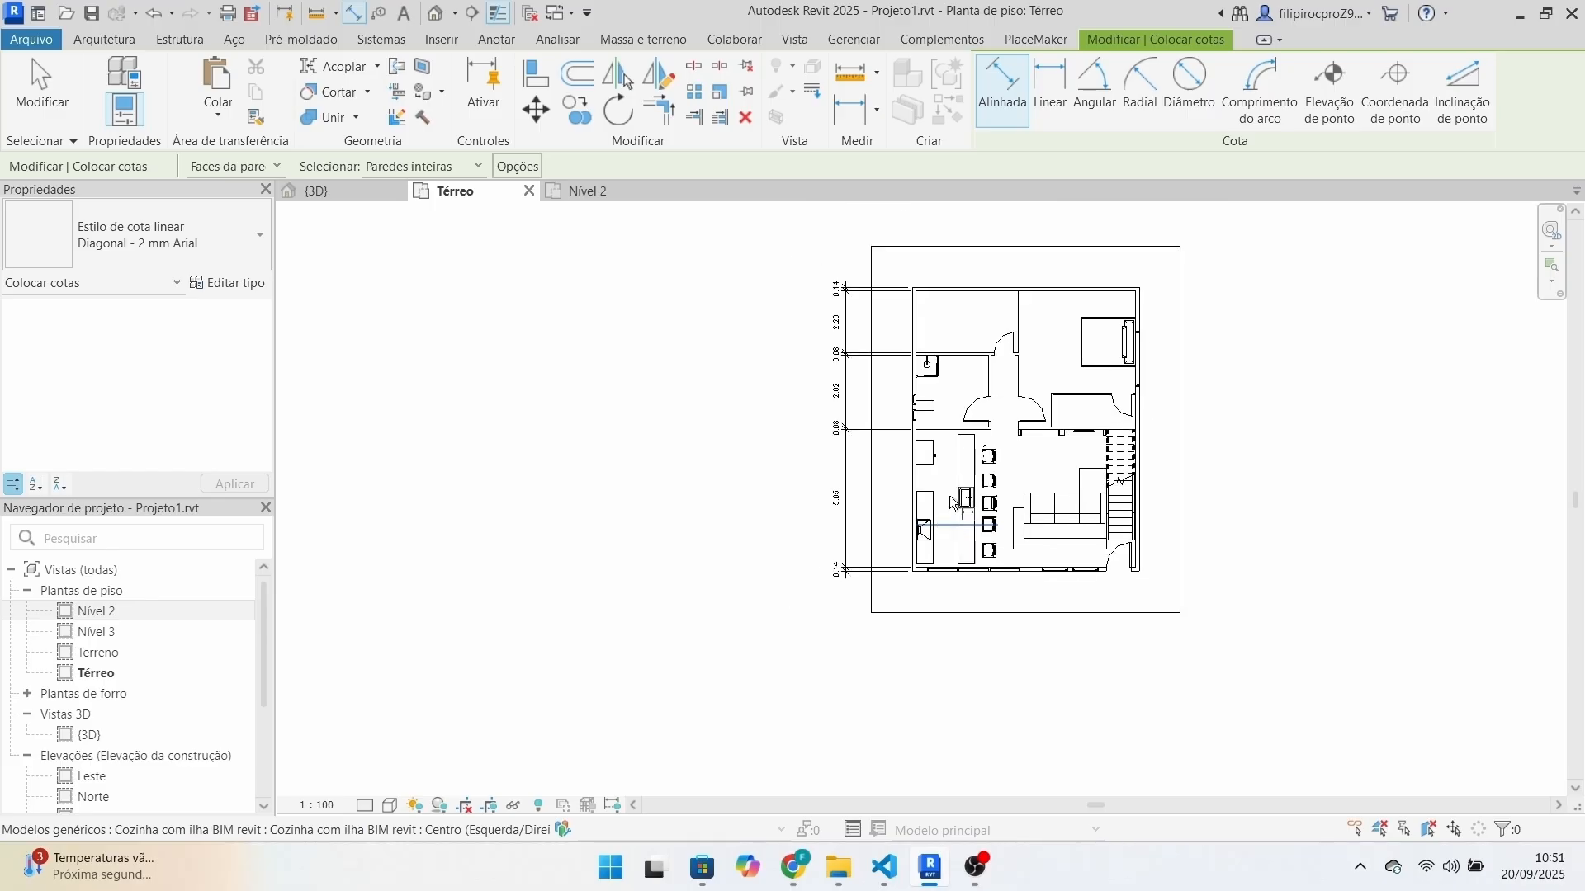
key("Escape")
key("Escape")
scroll(969, 331, "up", 2)
middle_click_drag(842, 717, 825, 587)
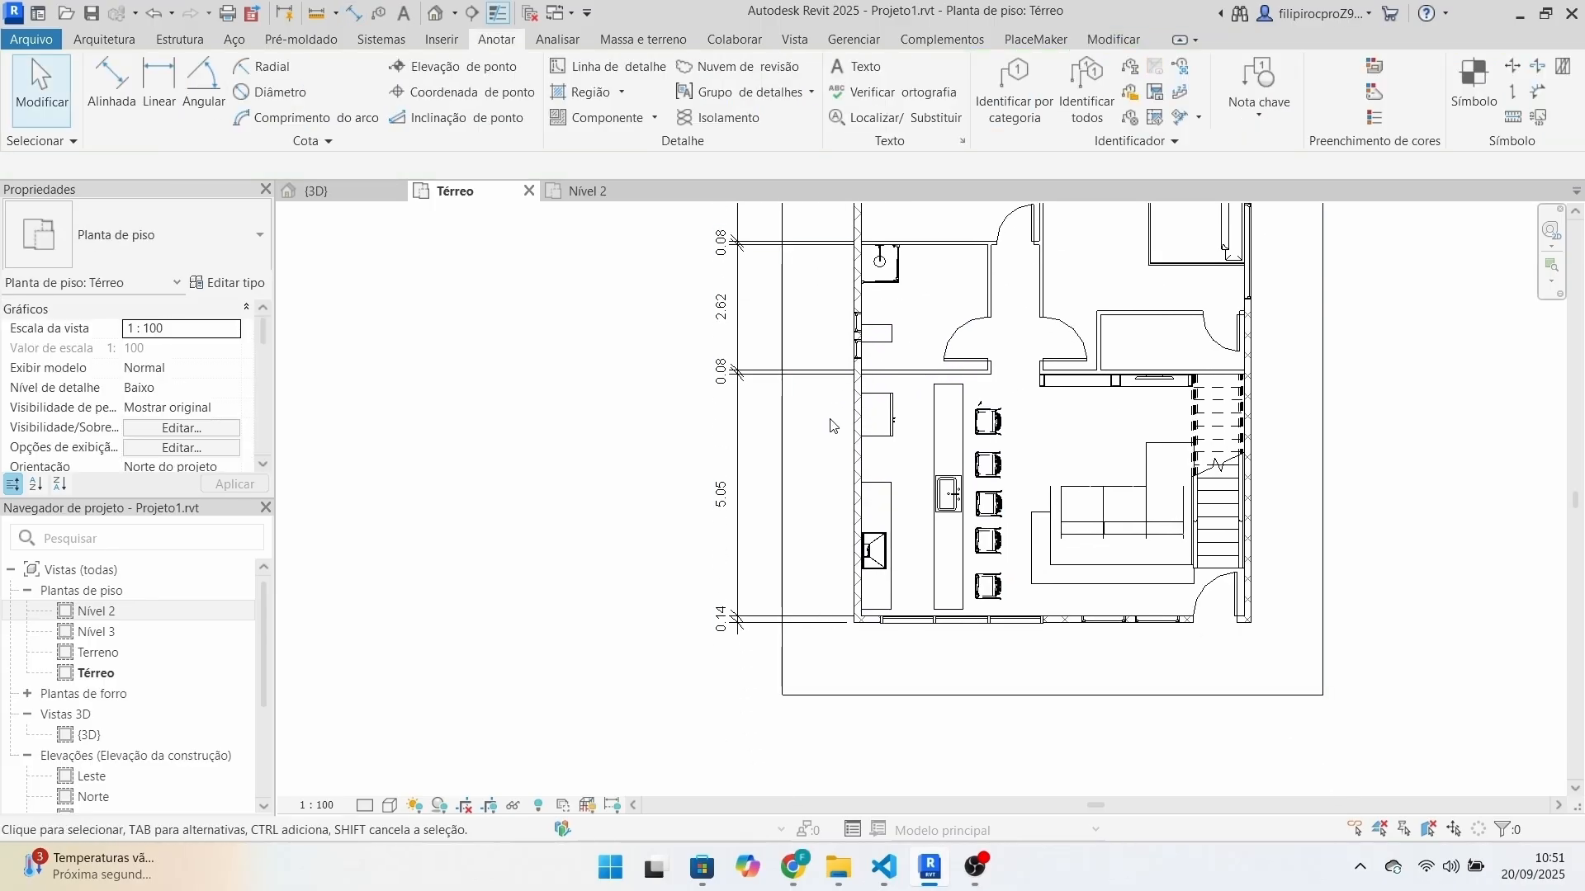
scroll(1073, 511, "down", 1)
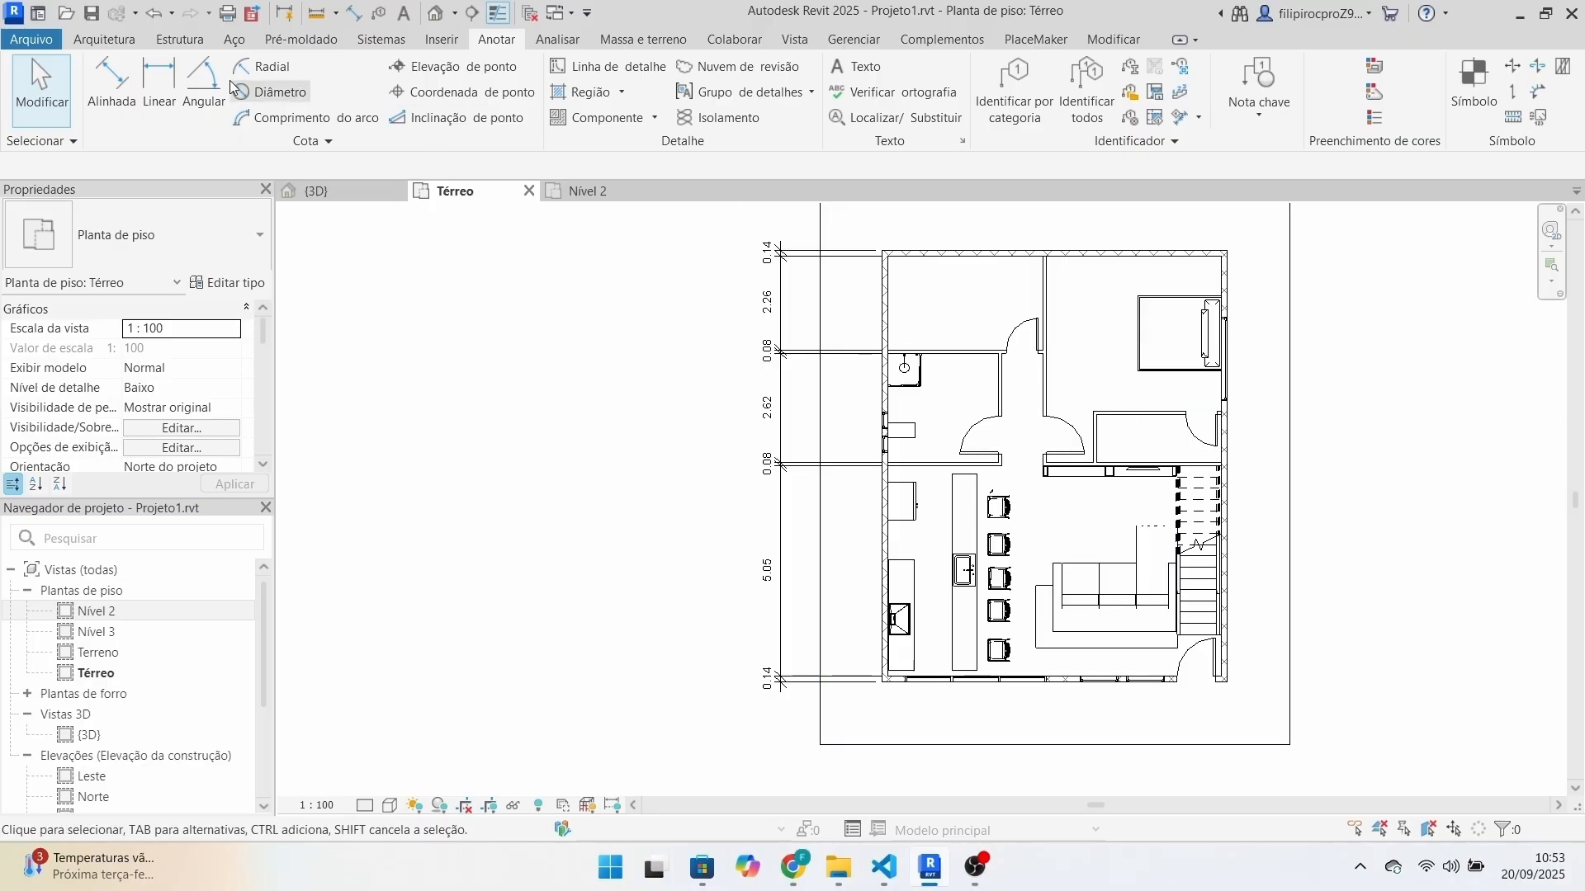
Restart the aligned dimension and accept the automatic options with only Paredes que efetuam a intersecção enabled.
left_click(126, 83)
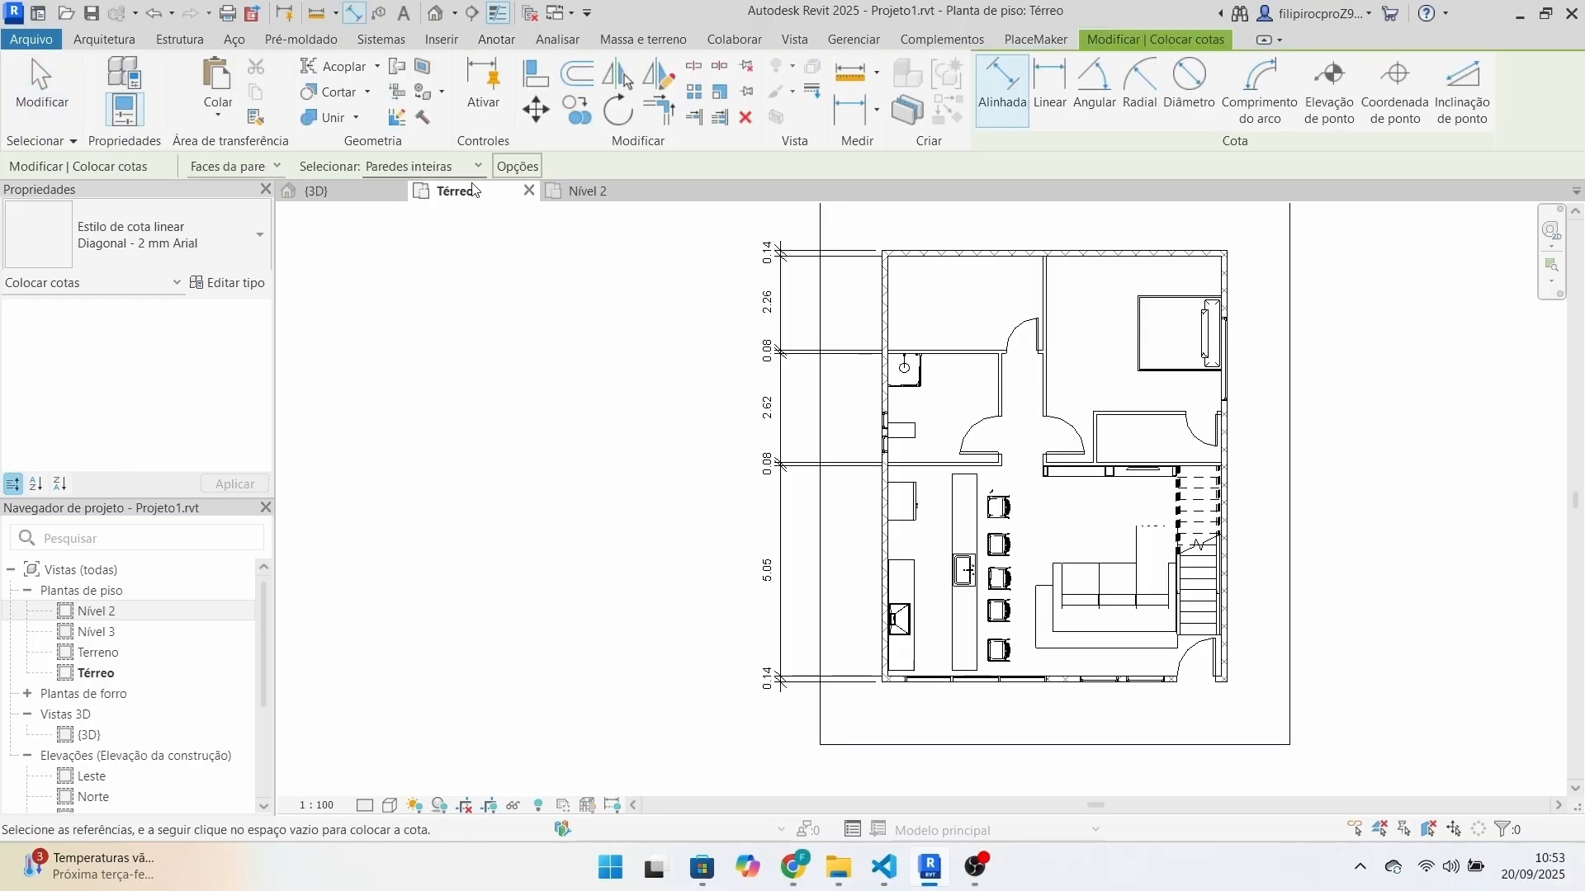
left_click(503, 167)
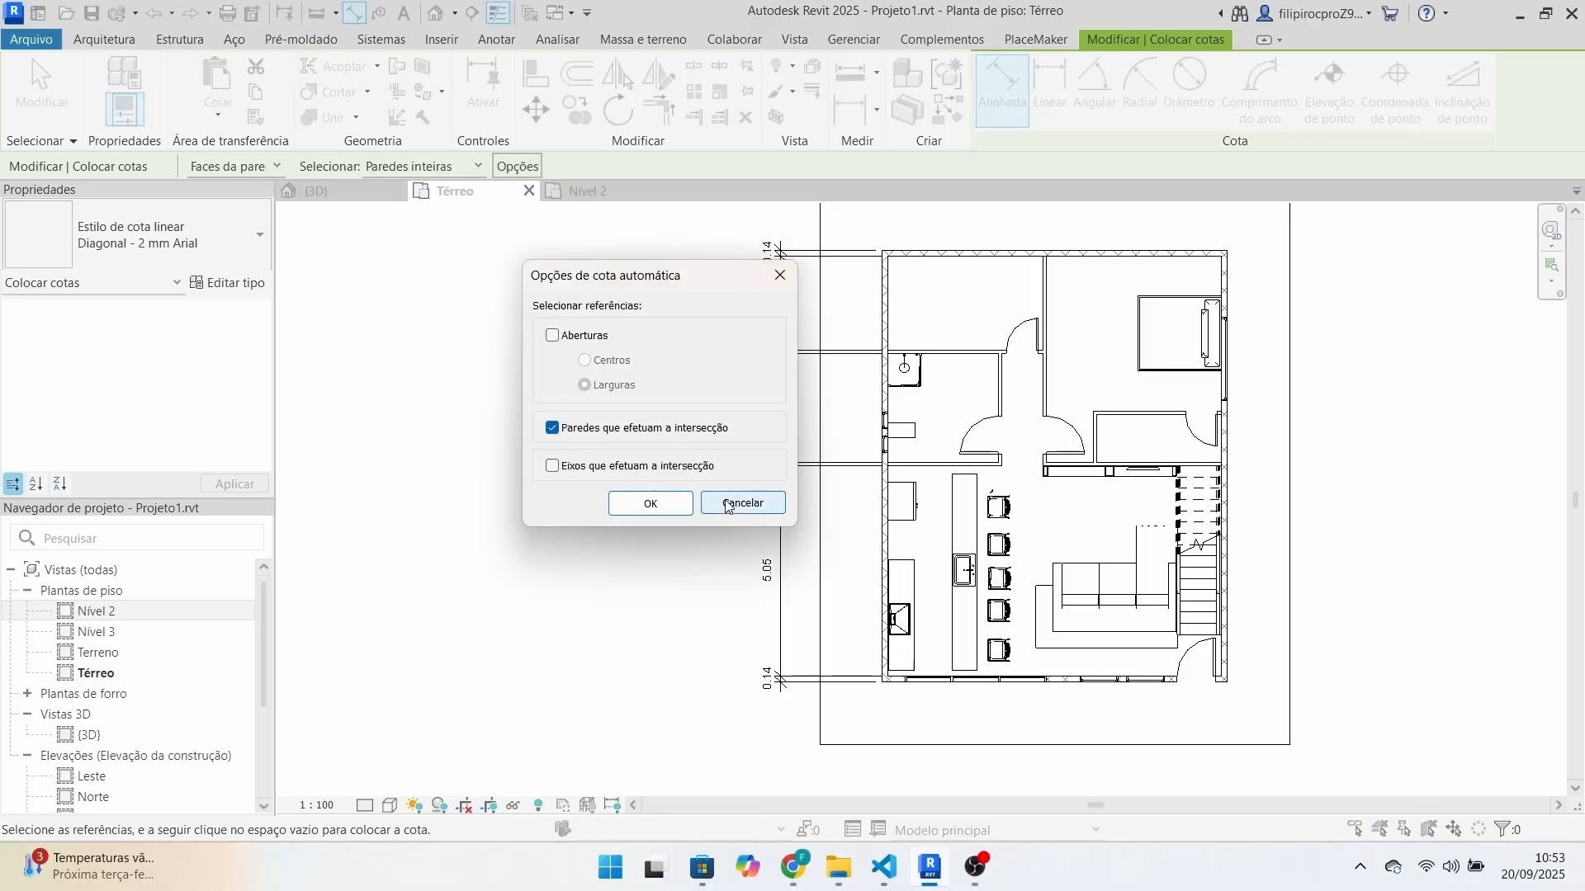
left_click(651, 504)
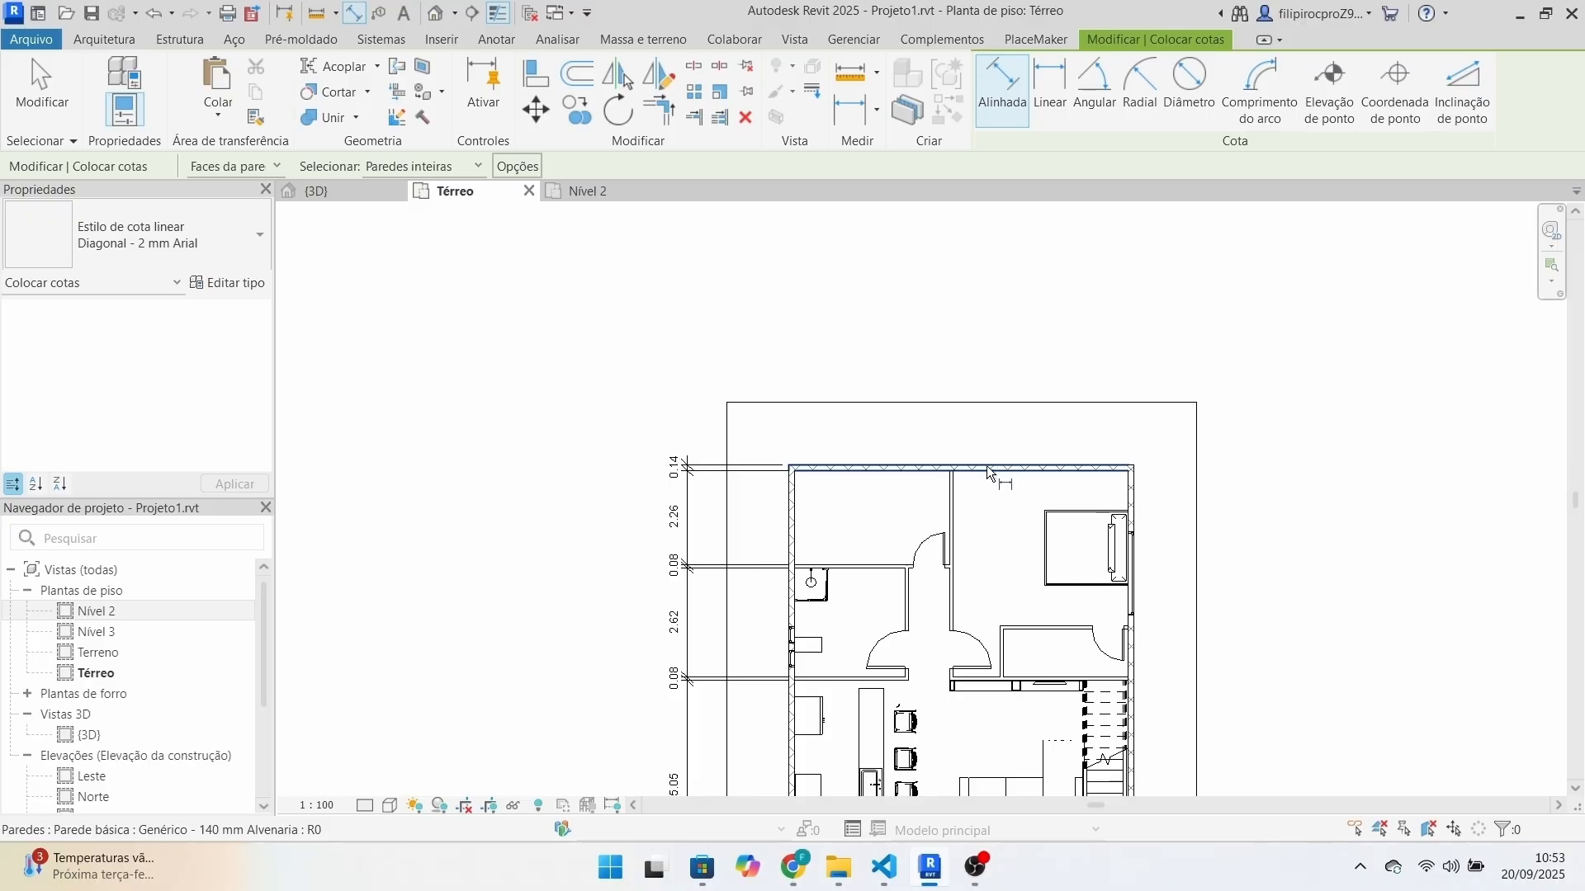
Dimension the entire top exterior wall with both faces of the intersecting partition, placing the chain between the wall and the floor's top edge.
left_click(989, 468)
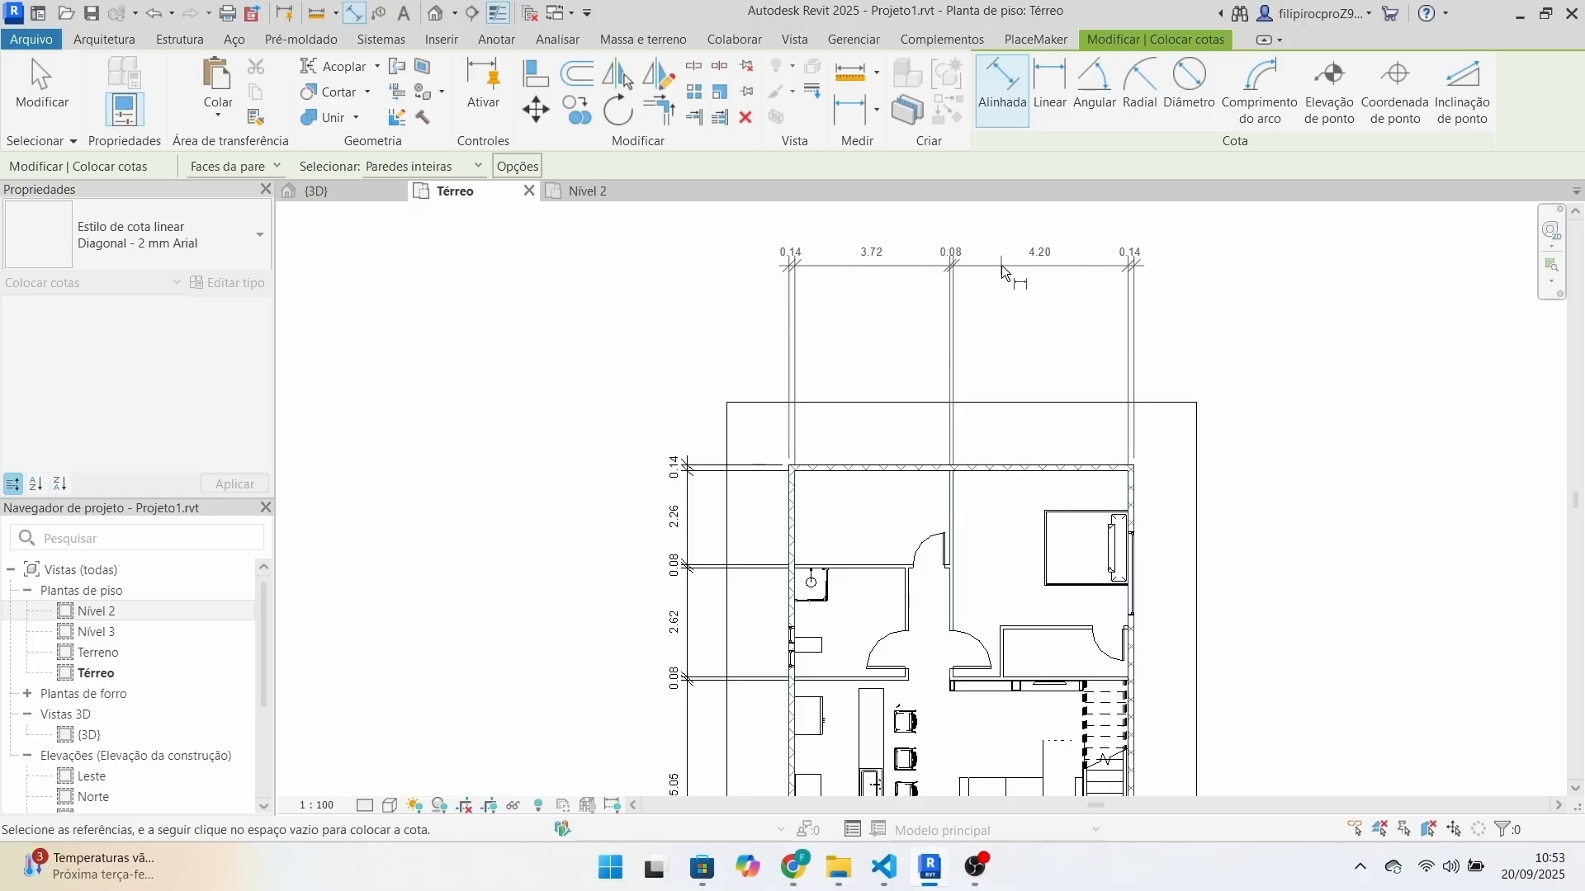
scroll(958, 483, "up", 5)
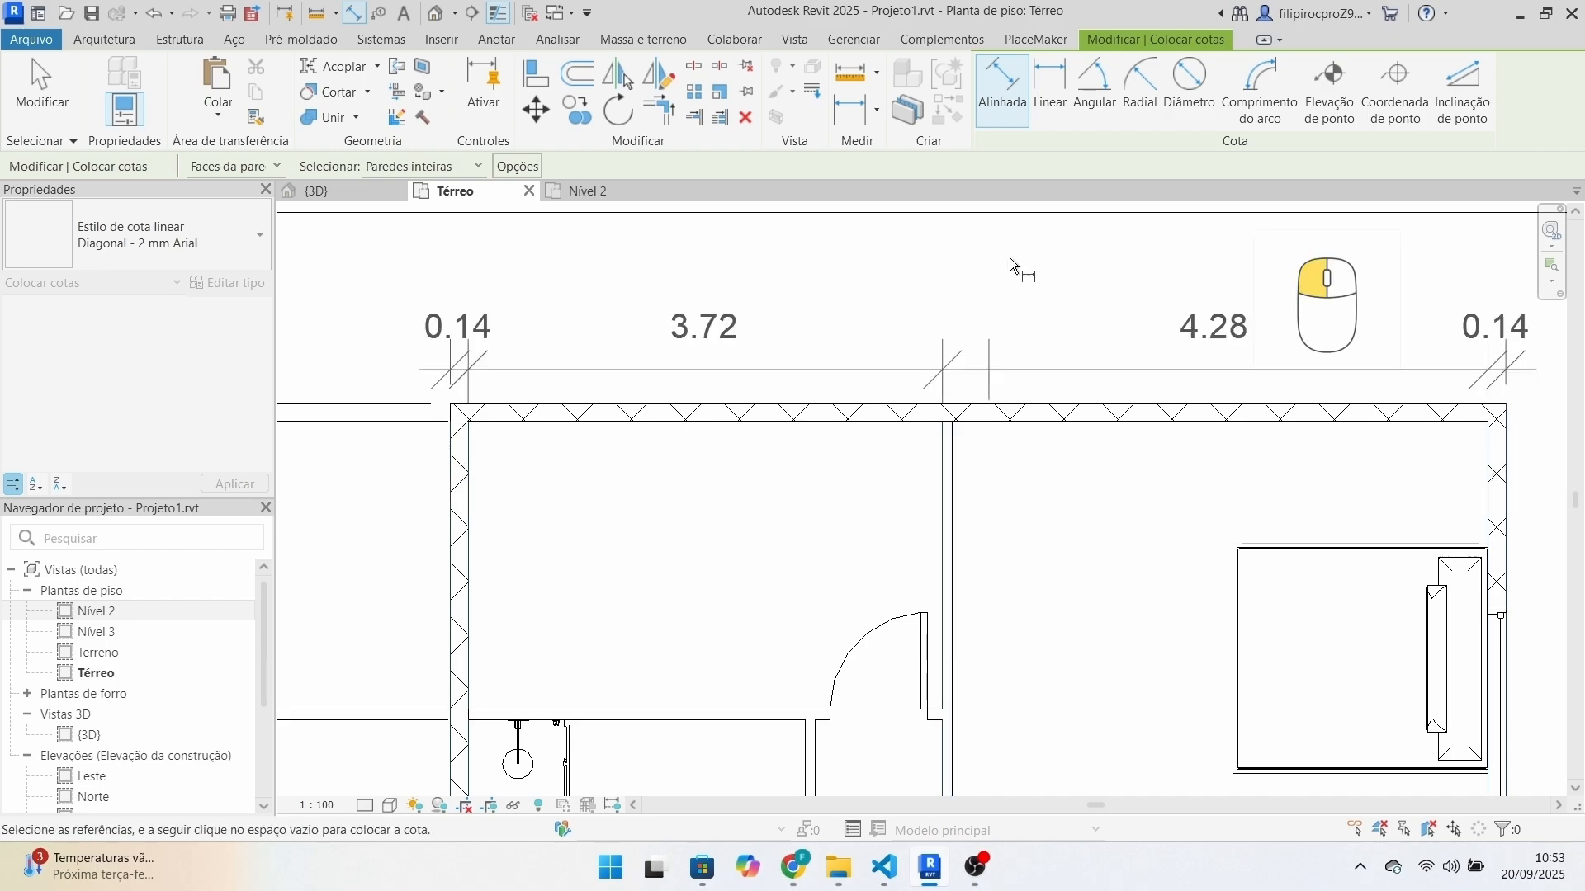
scroll(1004, 314, "down", 2)
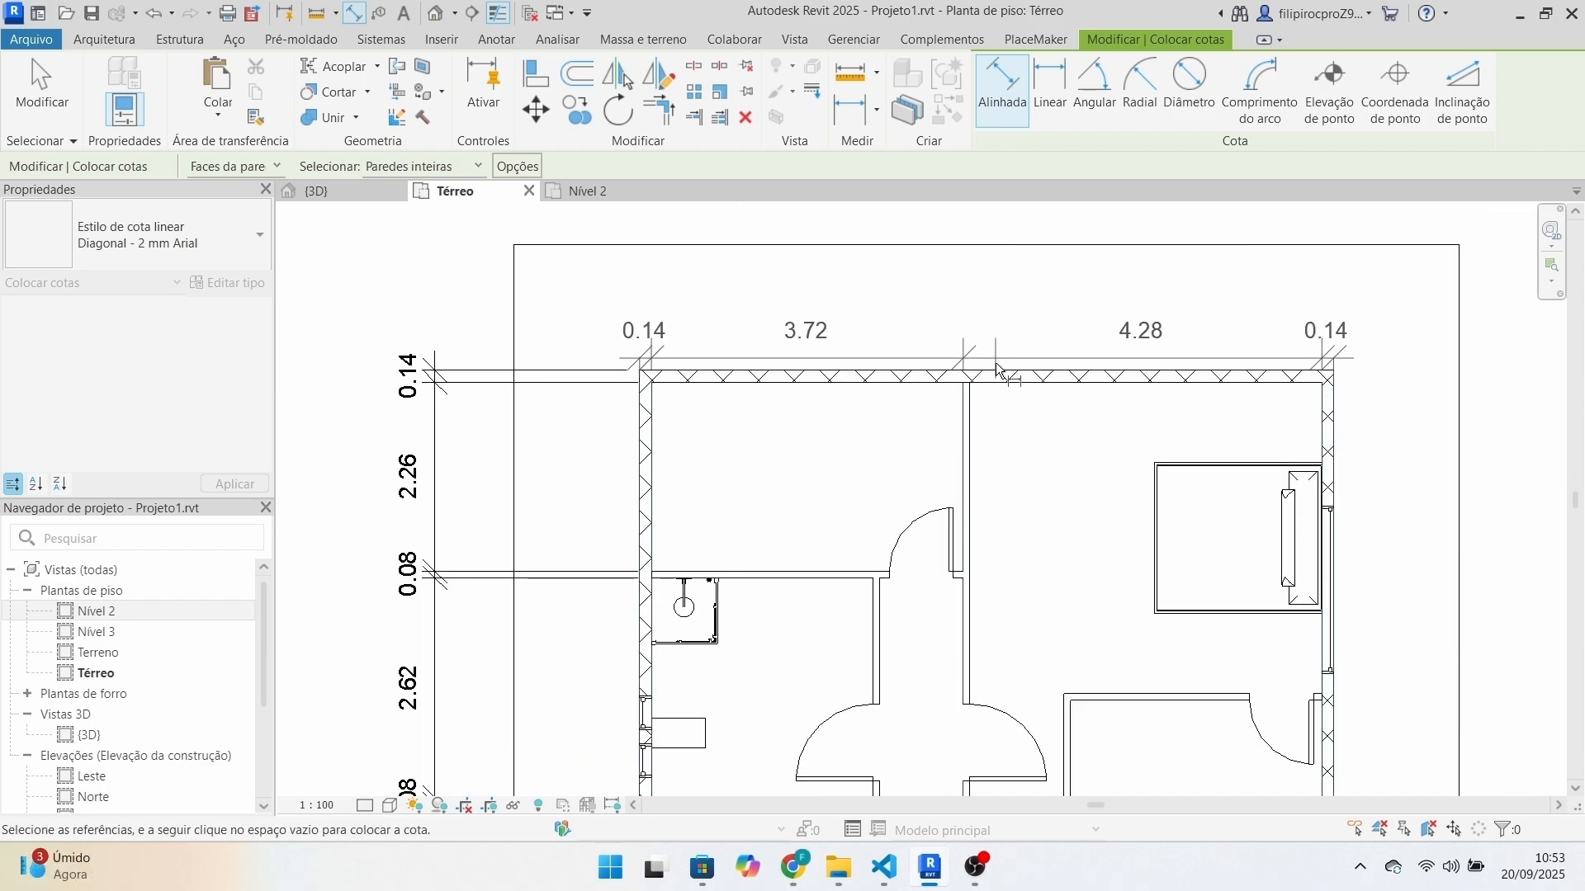
left_click(973, 410)
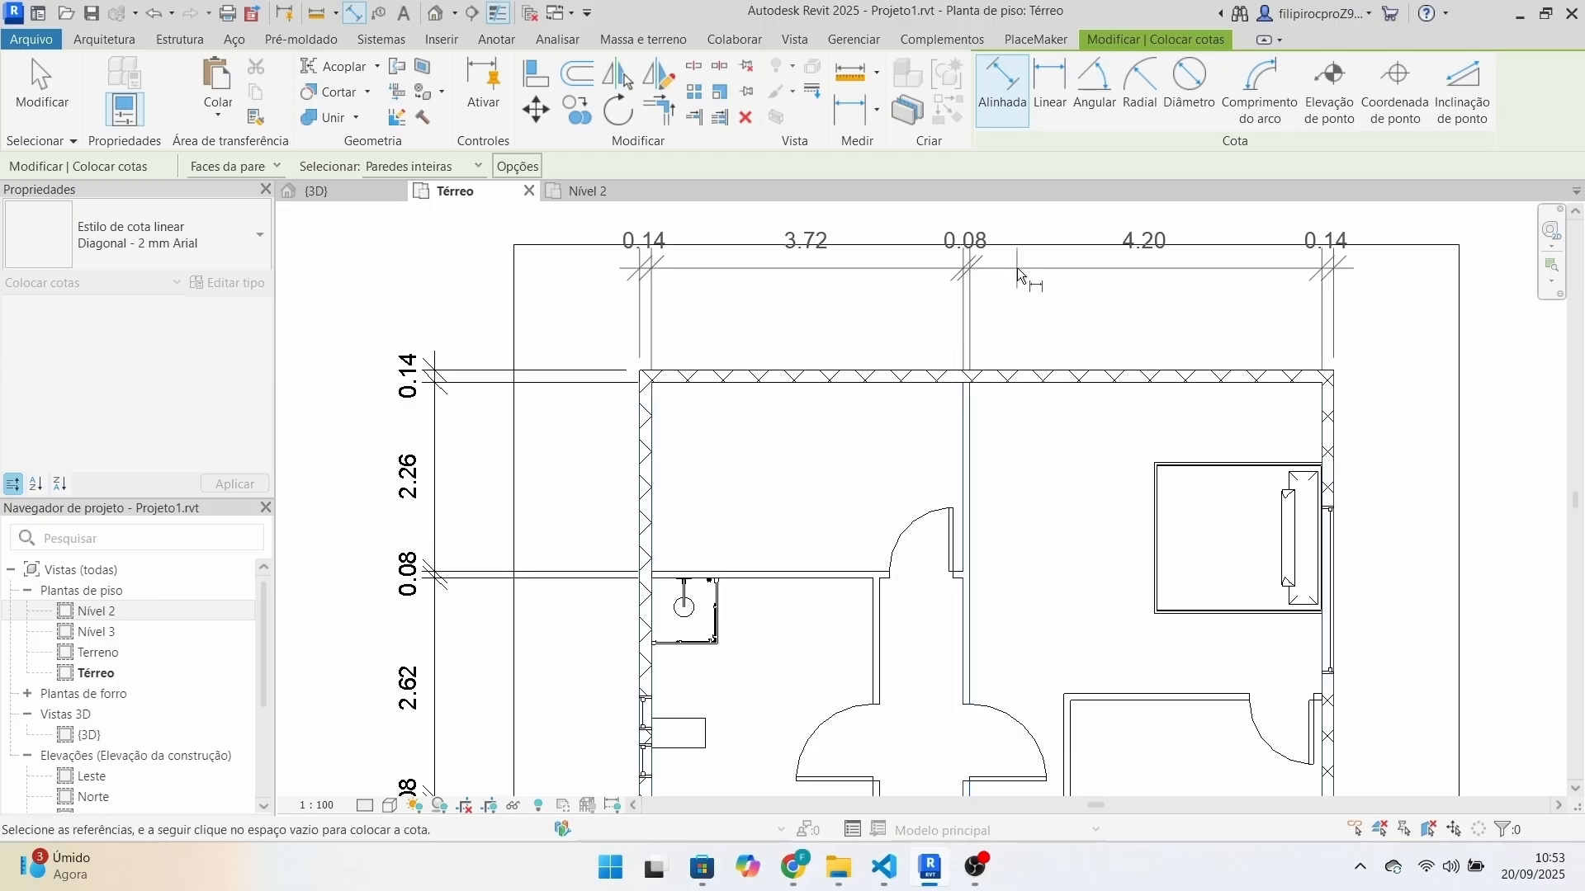
scroll(1022, 313, "down", 1)
scroll(1022, 314, "down", 1)
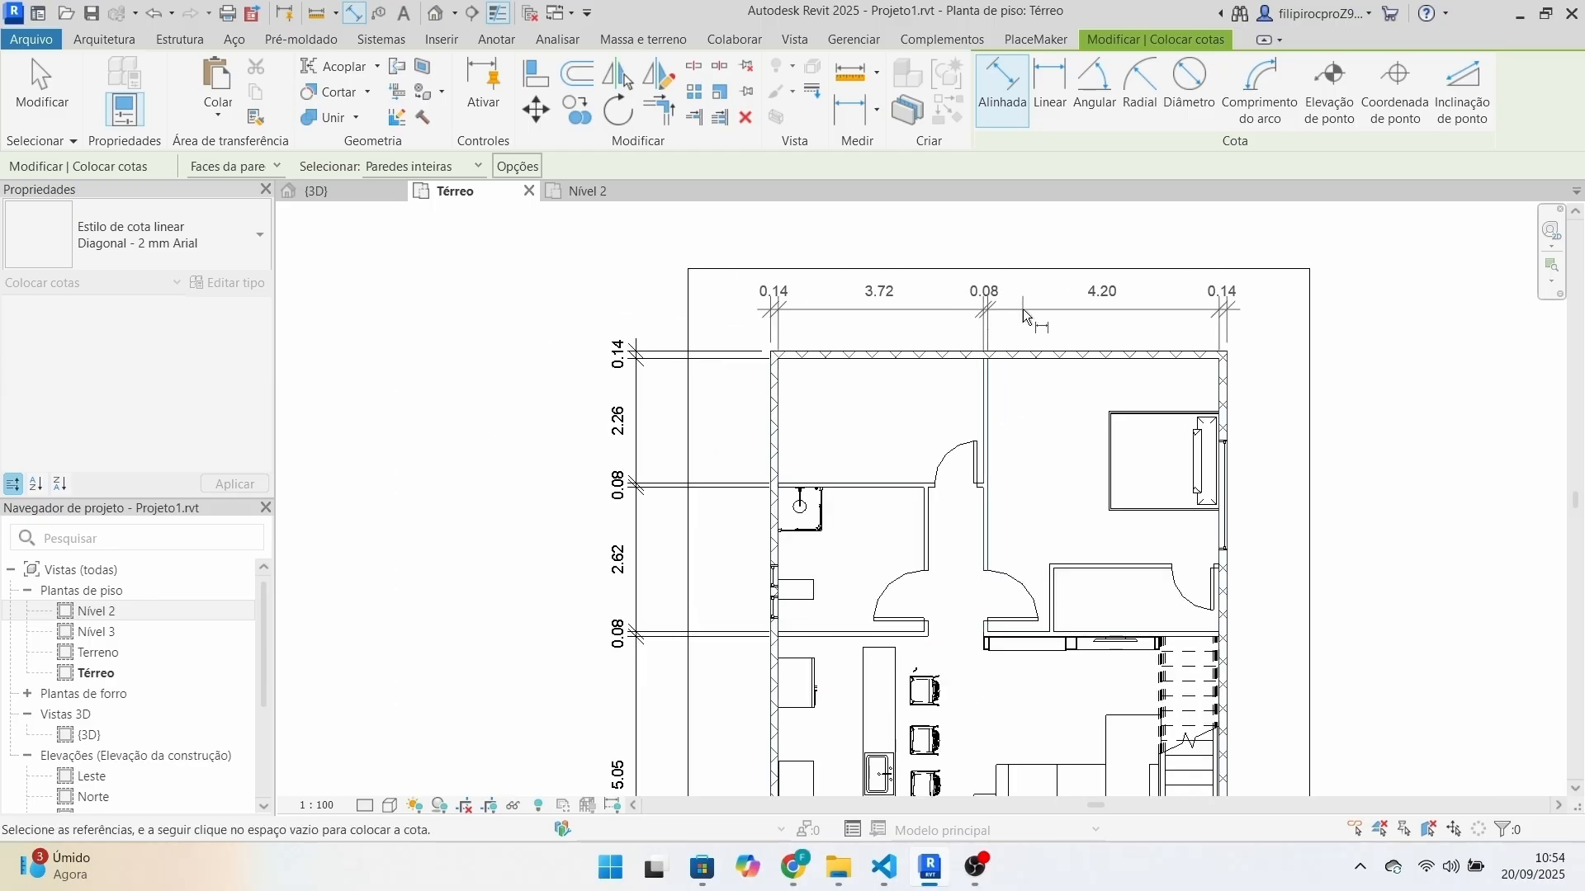
left_click(1028, 307)
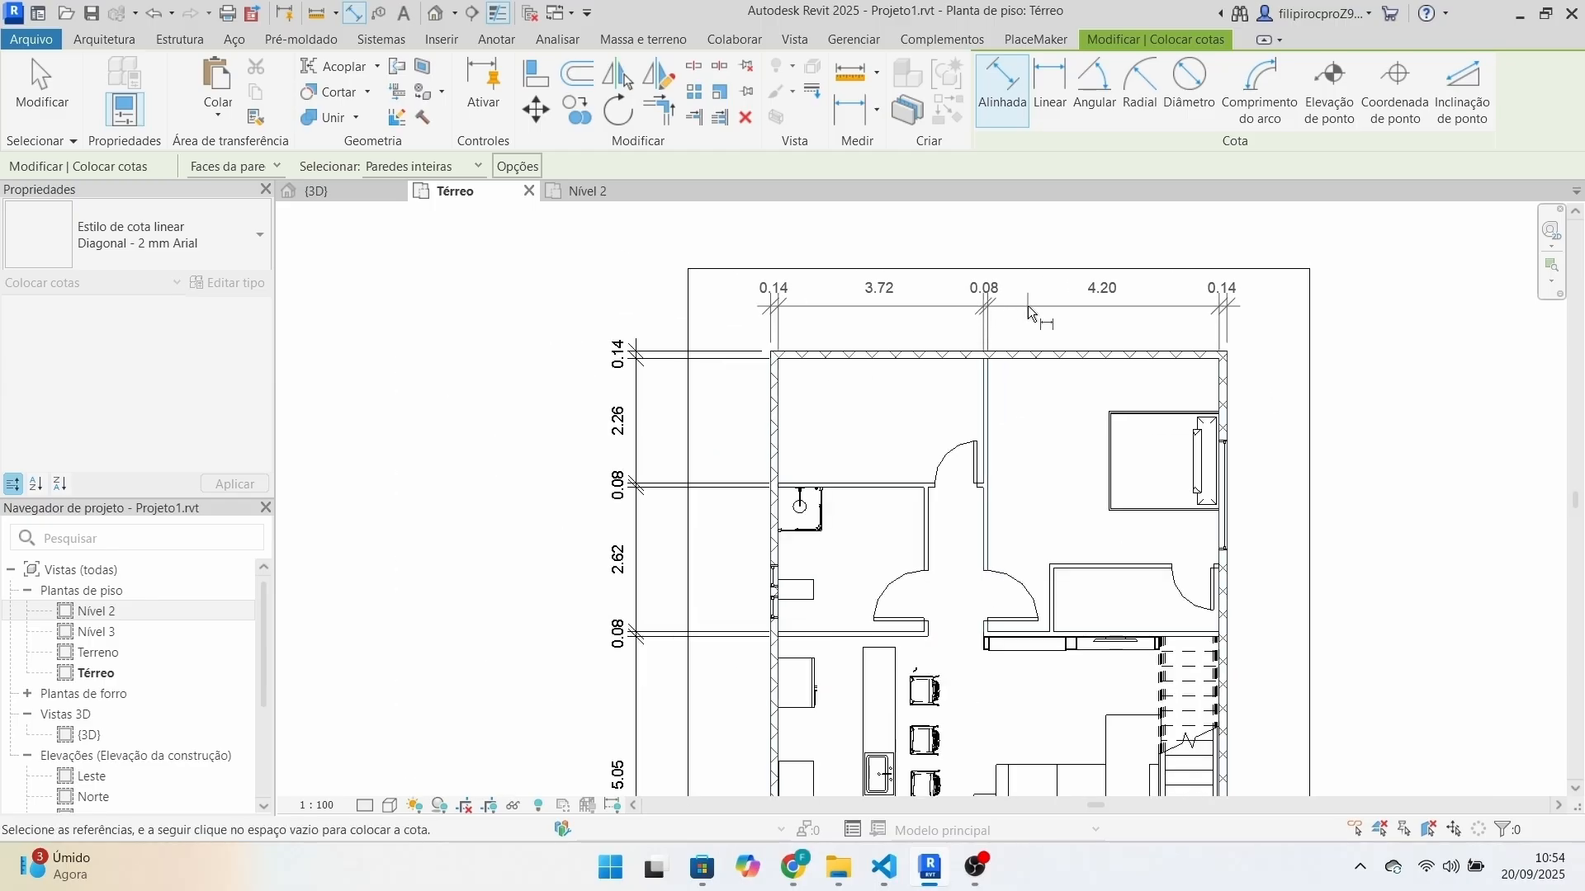
key("Escape")
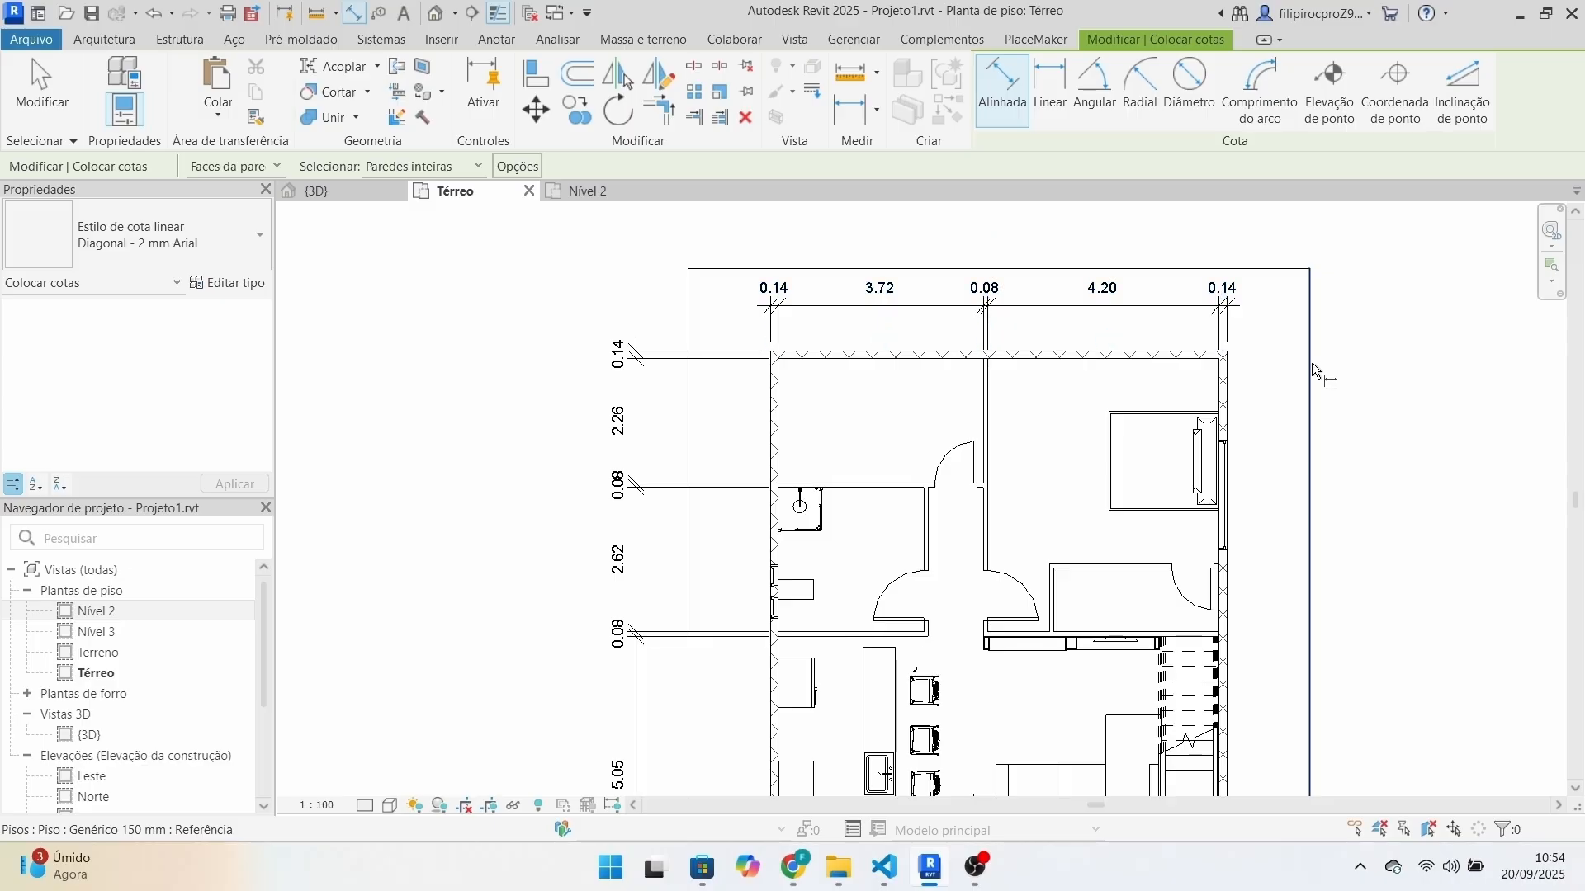
middle_click_drag(1323, 571, 1277, 451)
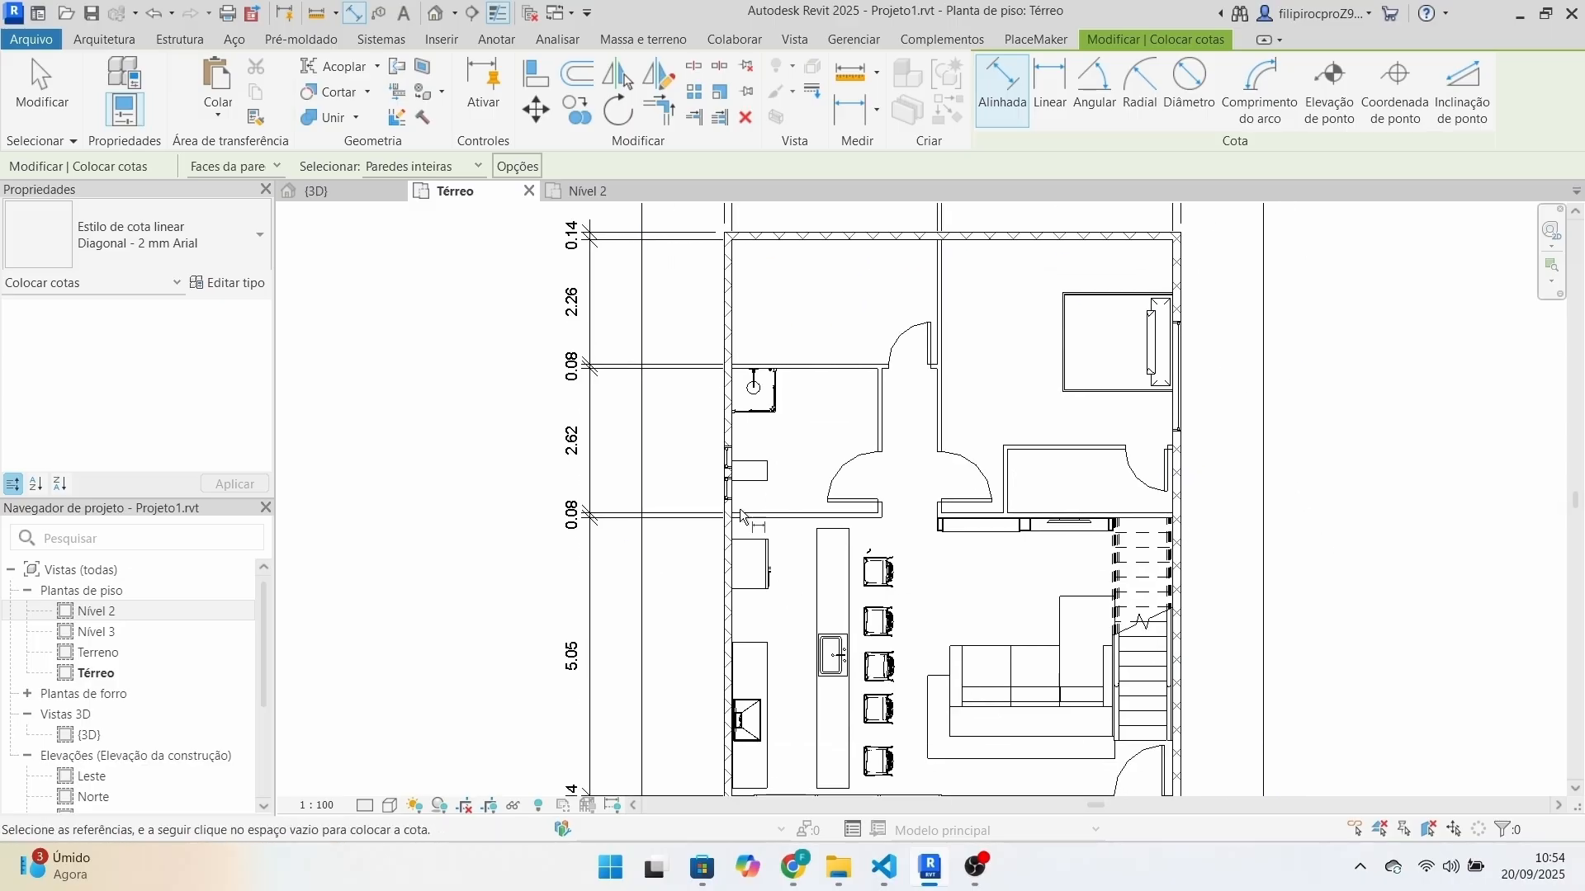
scroll(606, 617, "down", 3)
key("Escape")
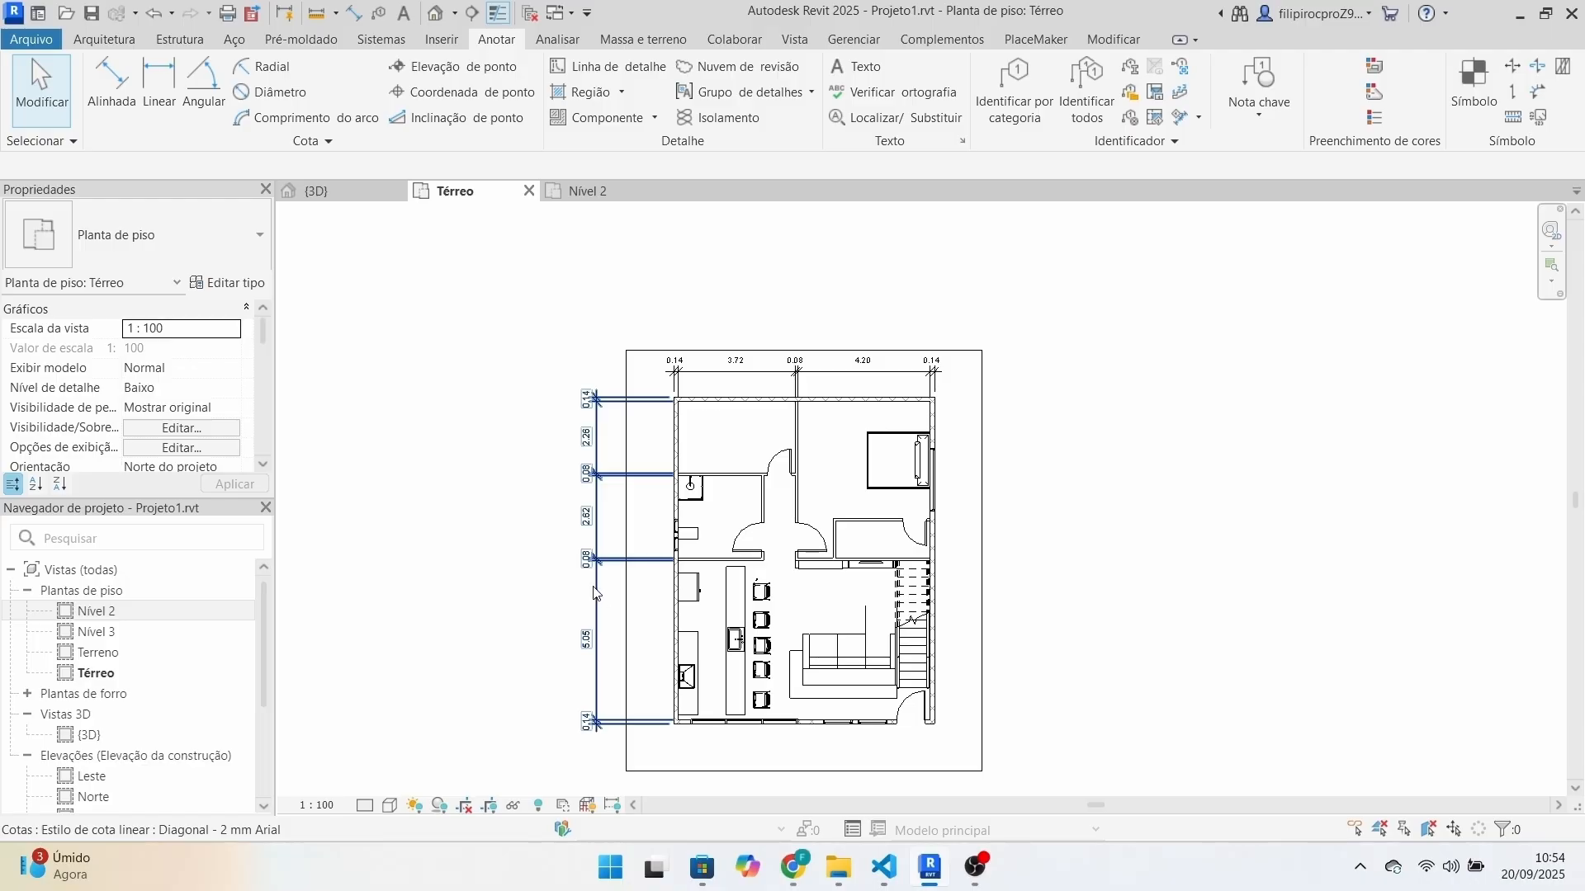
Move the left exterior wall's dimension chain closer, between the floor's left edge and the wall.
left_click(597, 593)
scroll(597, 594, "up", 2)
left_click_drag(600, 582, 685, 568)
left_click(660, 611)
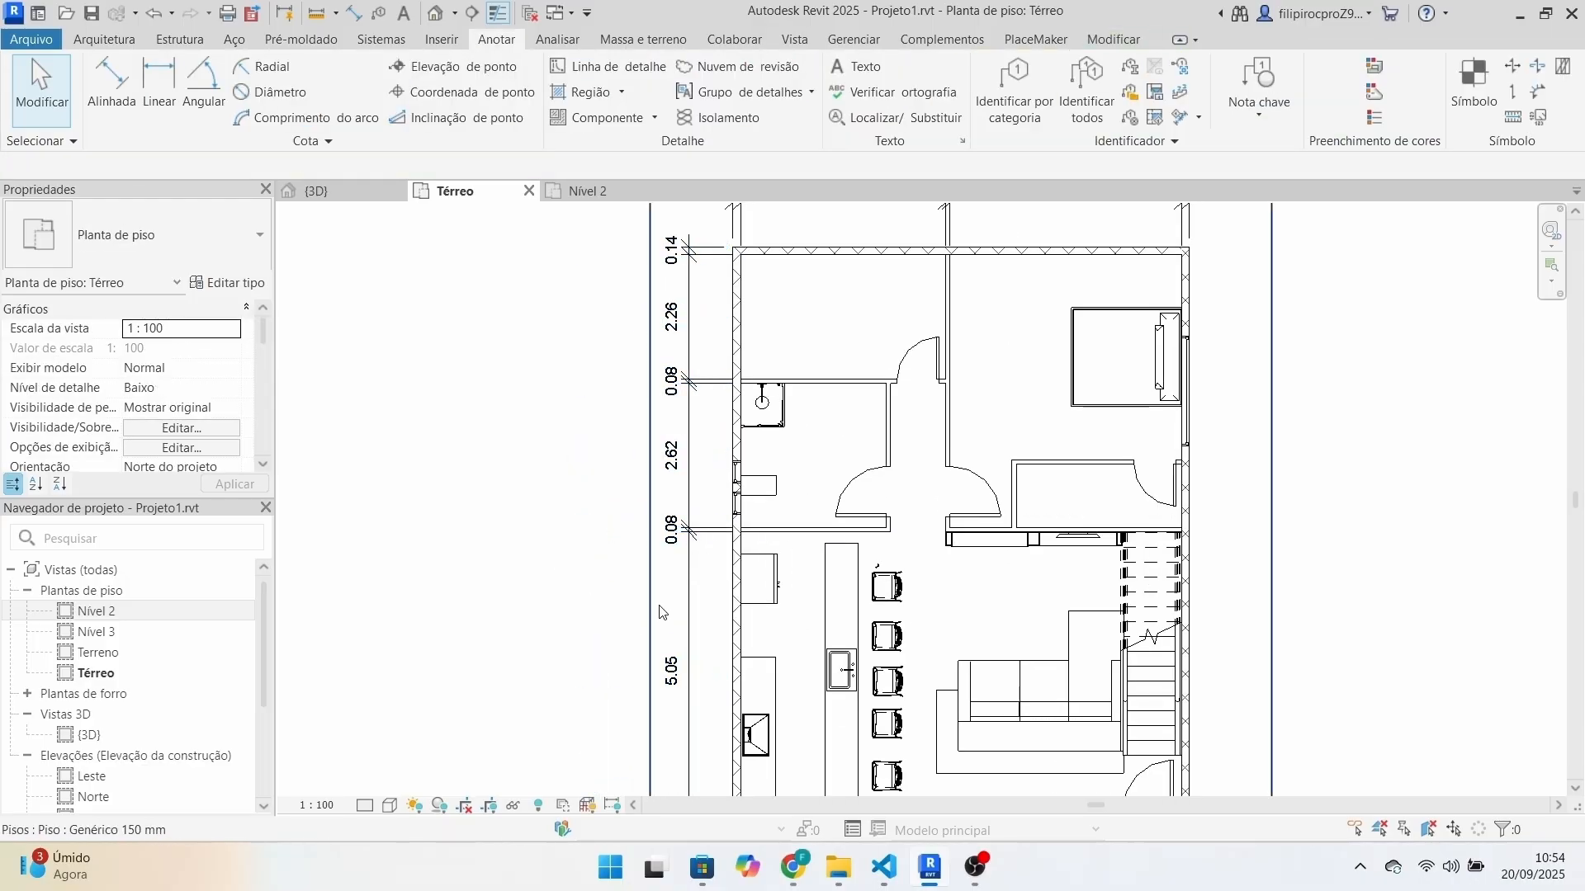
Dimension the entire bottom exterior wall with its intersecting walls, placing the chain between the wall and the floor's bottom edge.
scroll(692, 614, "down", 3)
middle_click_drag(930, 772, 879, 538)
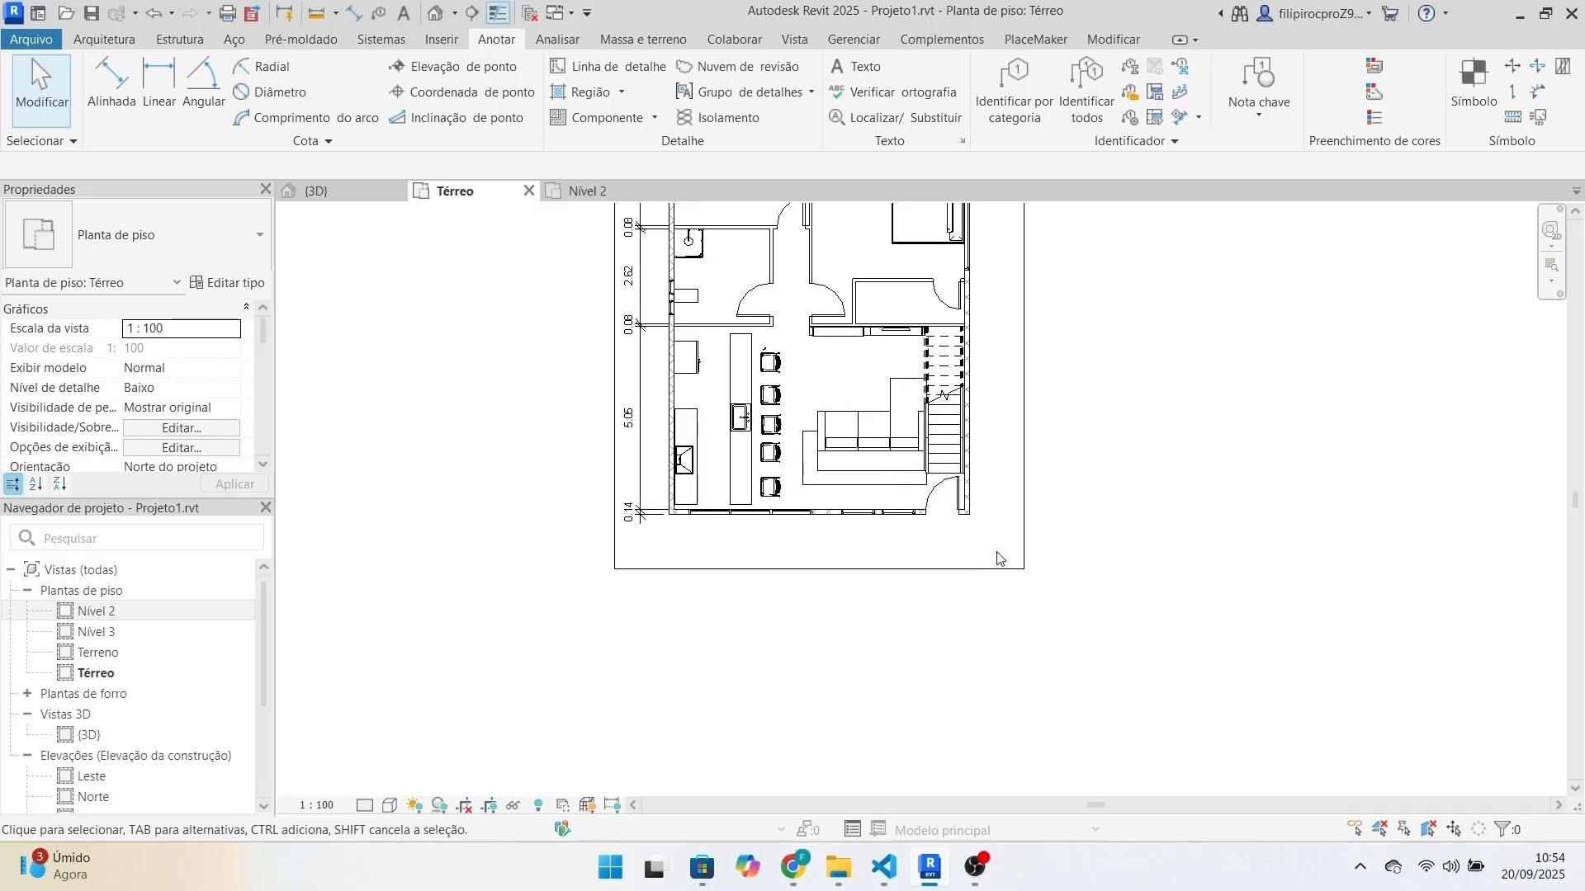
left_click(111, 87)
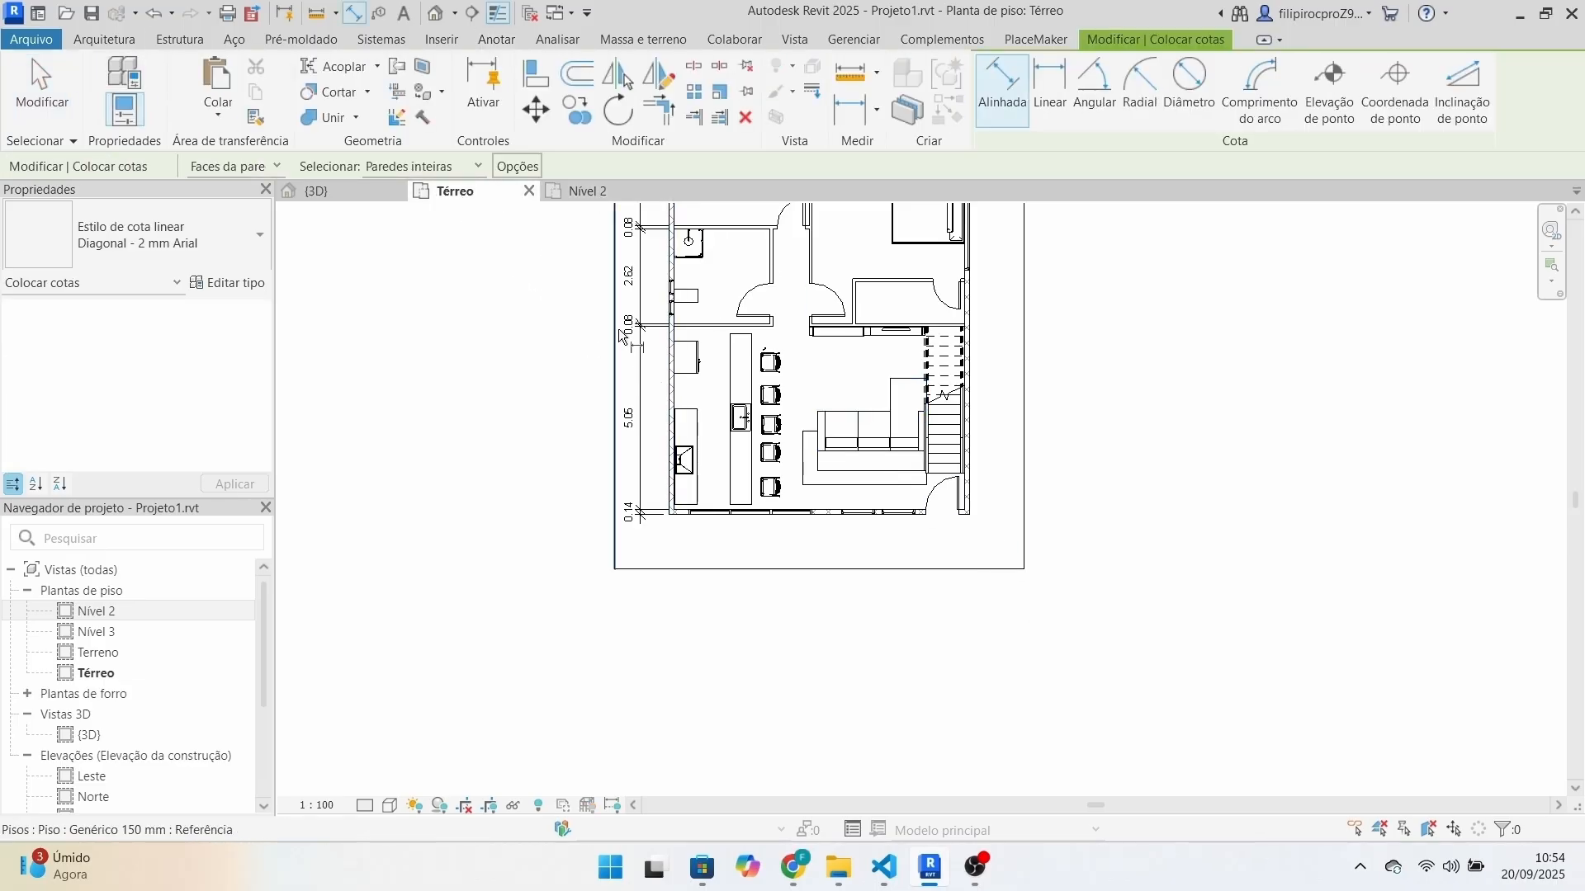
scroll(834, 538, "up", 2)
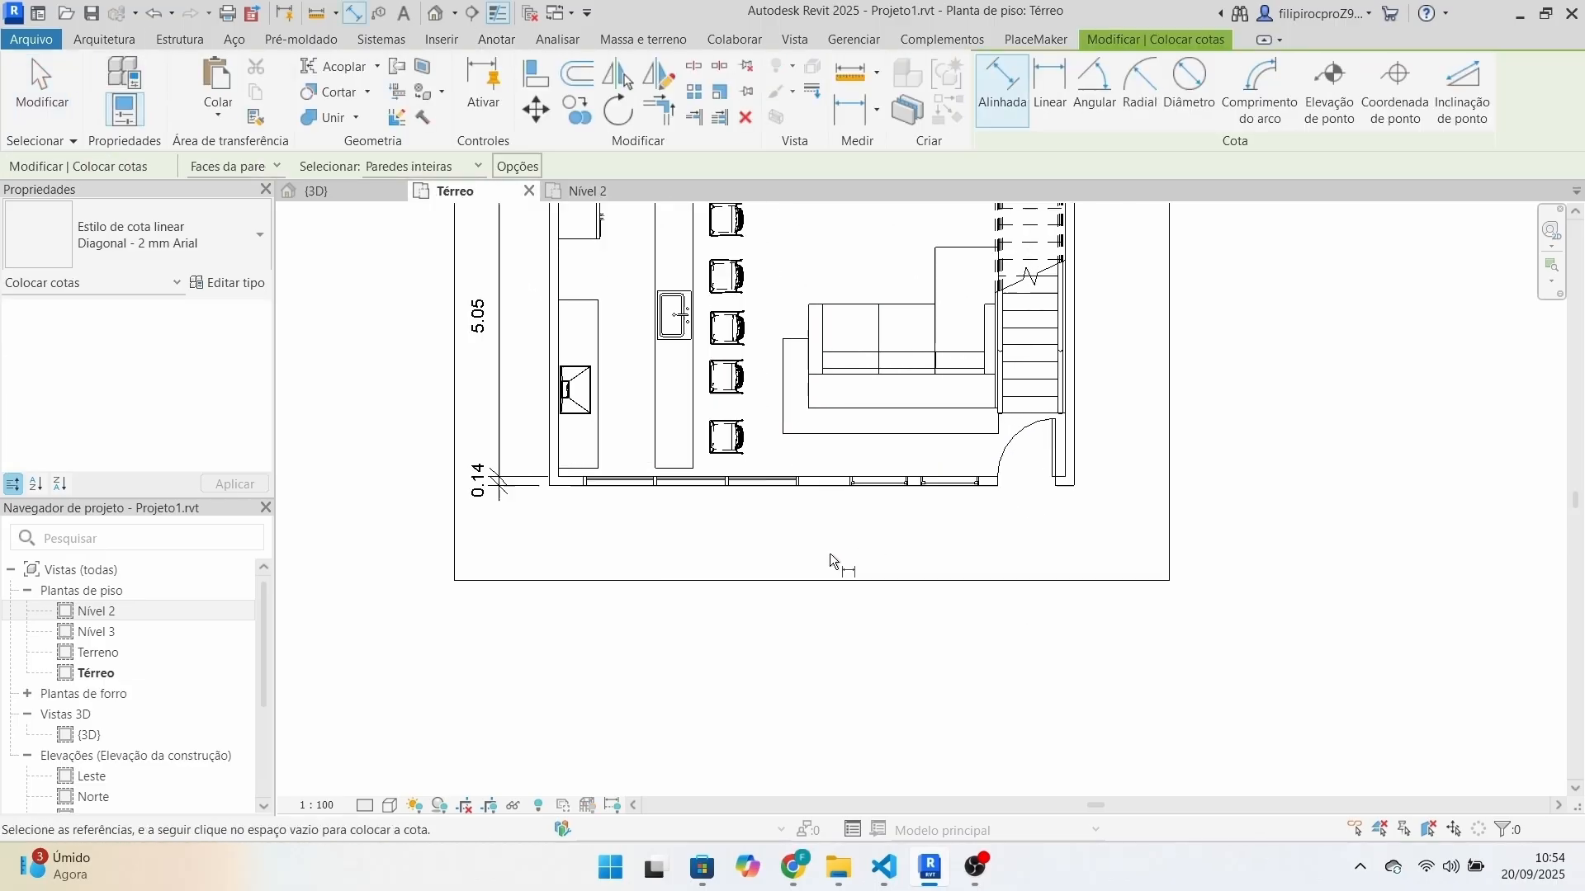
left_click(829, 490)
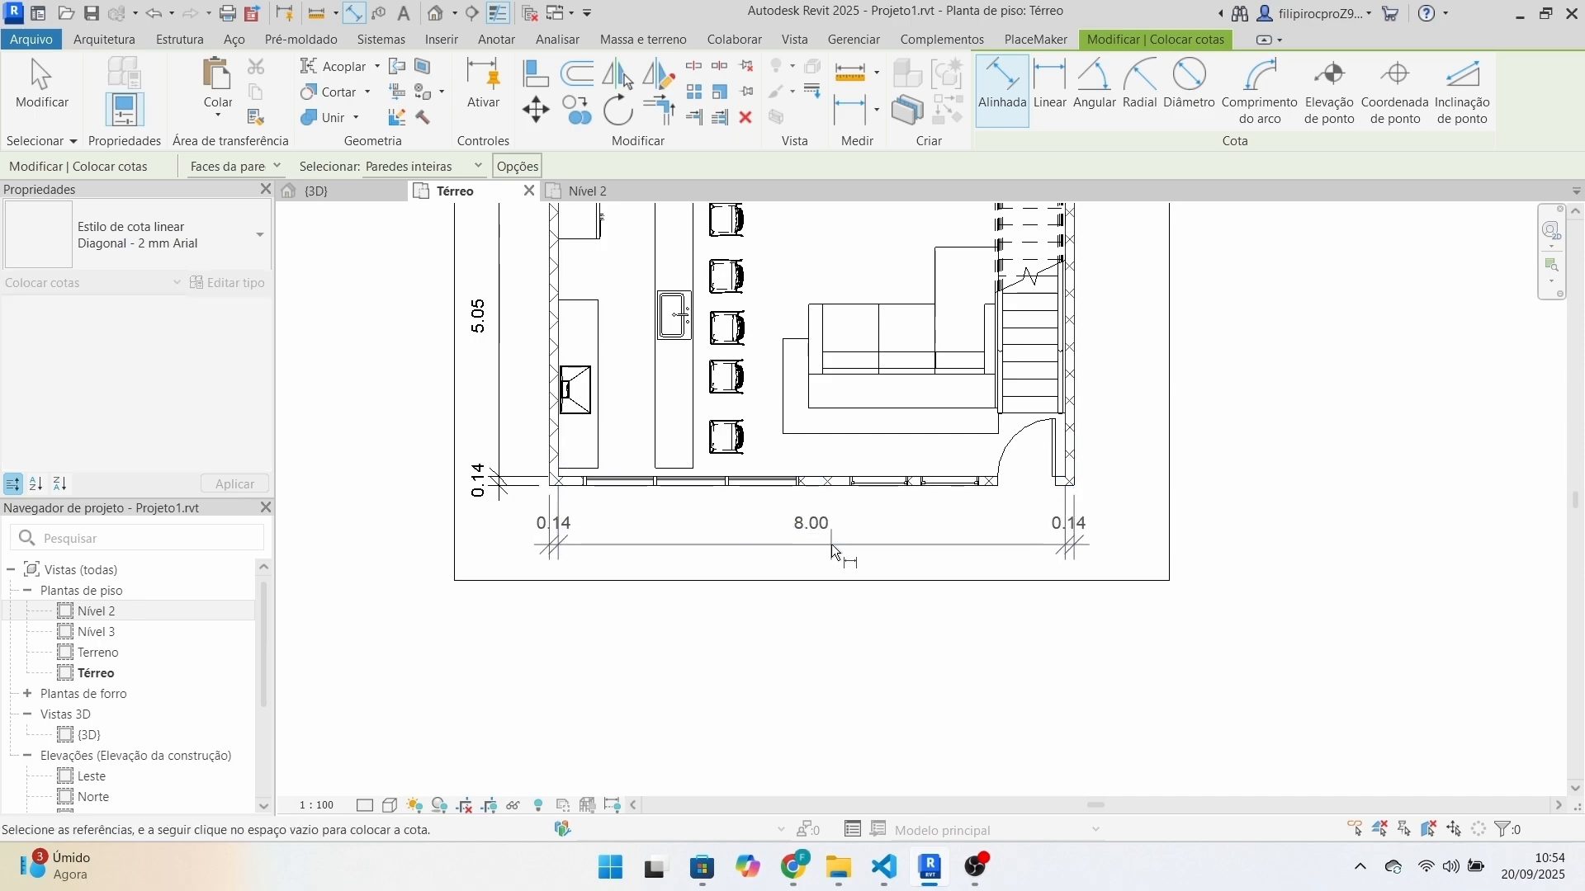
left_click(831, 552)
Dimension the entire right exterior wall with its intersecting walls, placing the chain outside the floor's right edge.
scroll(1180, 594, "down", 2)
middle_click_drag(1110, 278, 980, 355)
scroll(1010, 424, "up", 3)
scroll(1090, 540, "down", 2)
scroll(1077, 547, "up", 2)
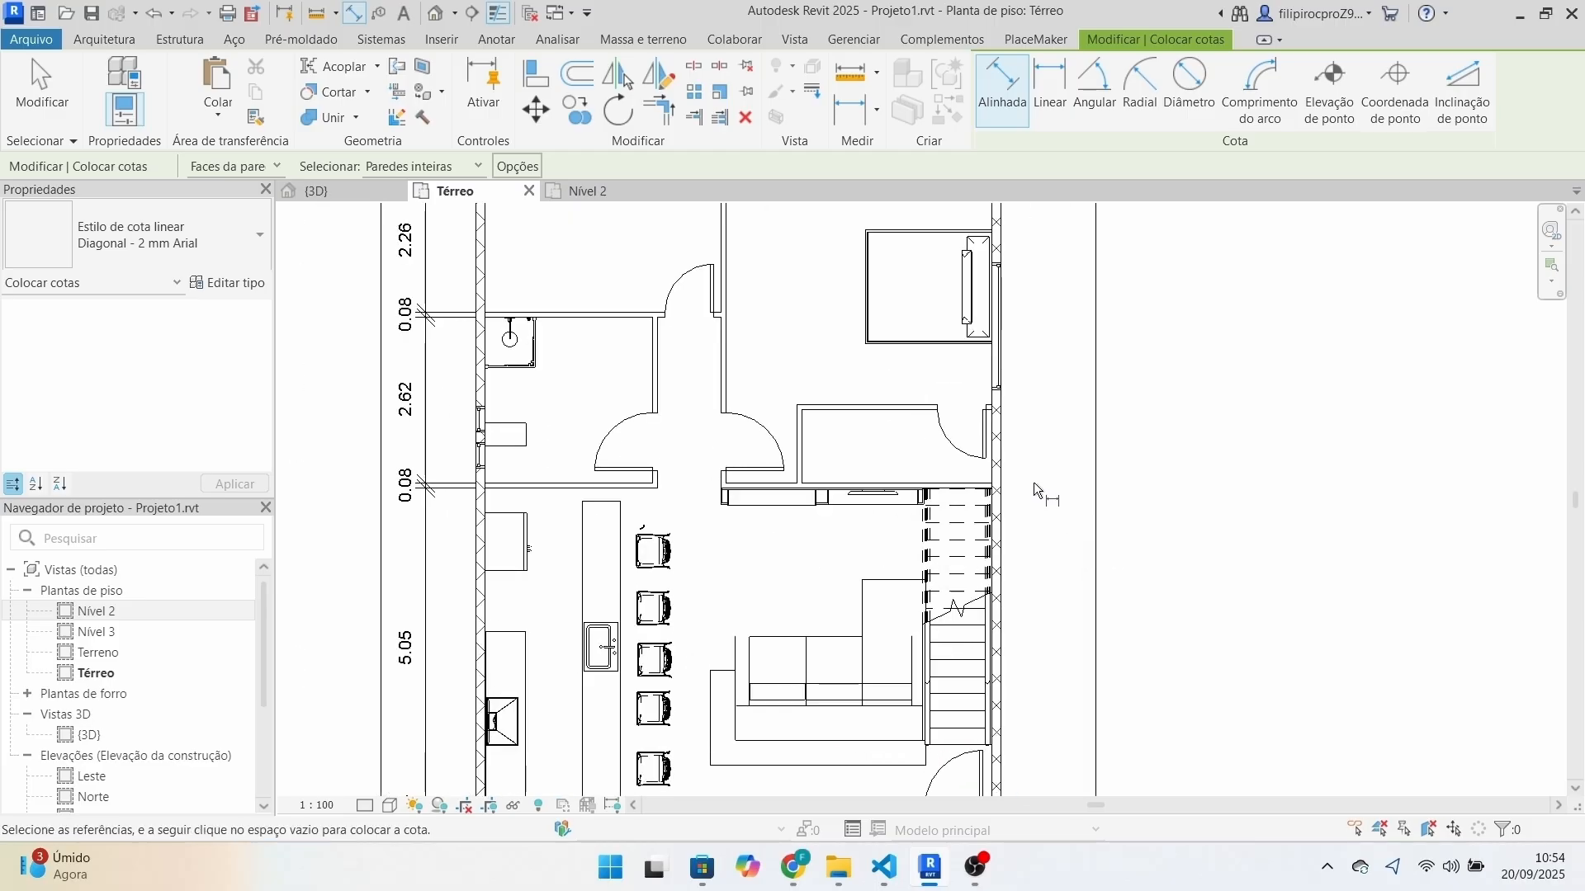
left_click(999, 479)
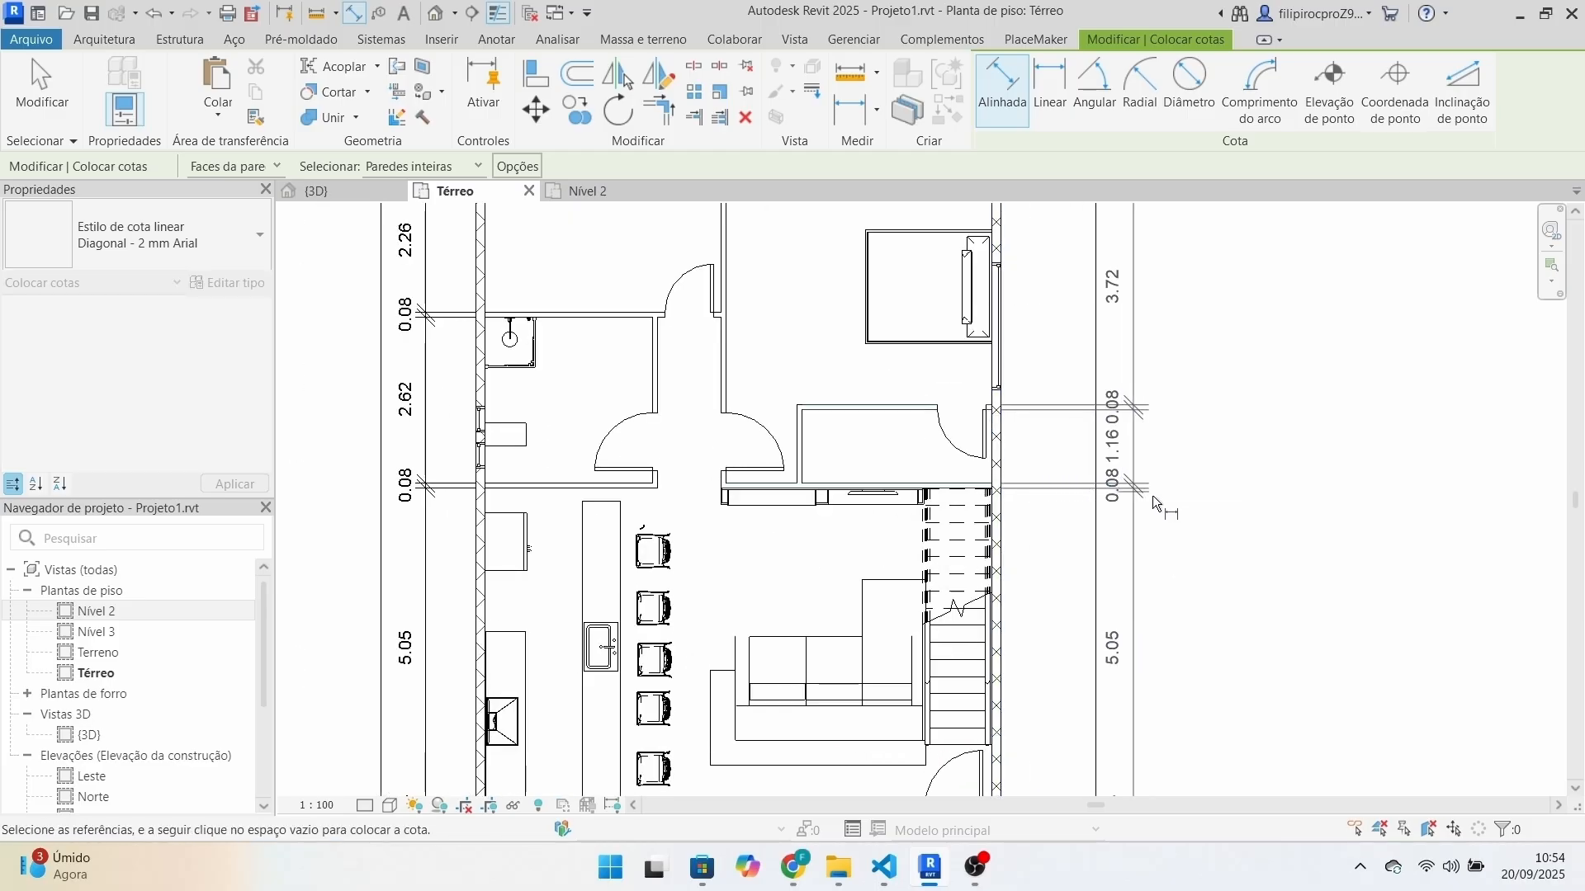
left_click(1252, 490)
key("Escape")
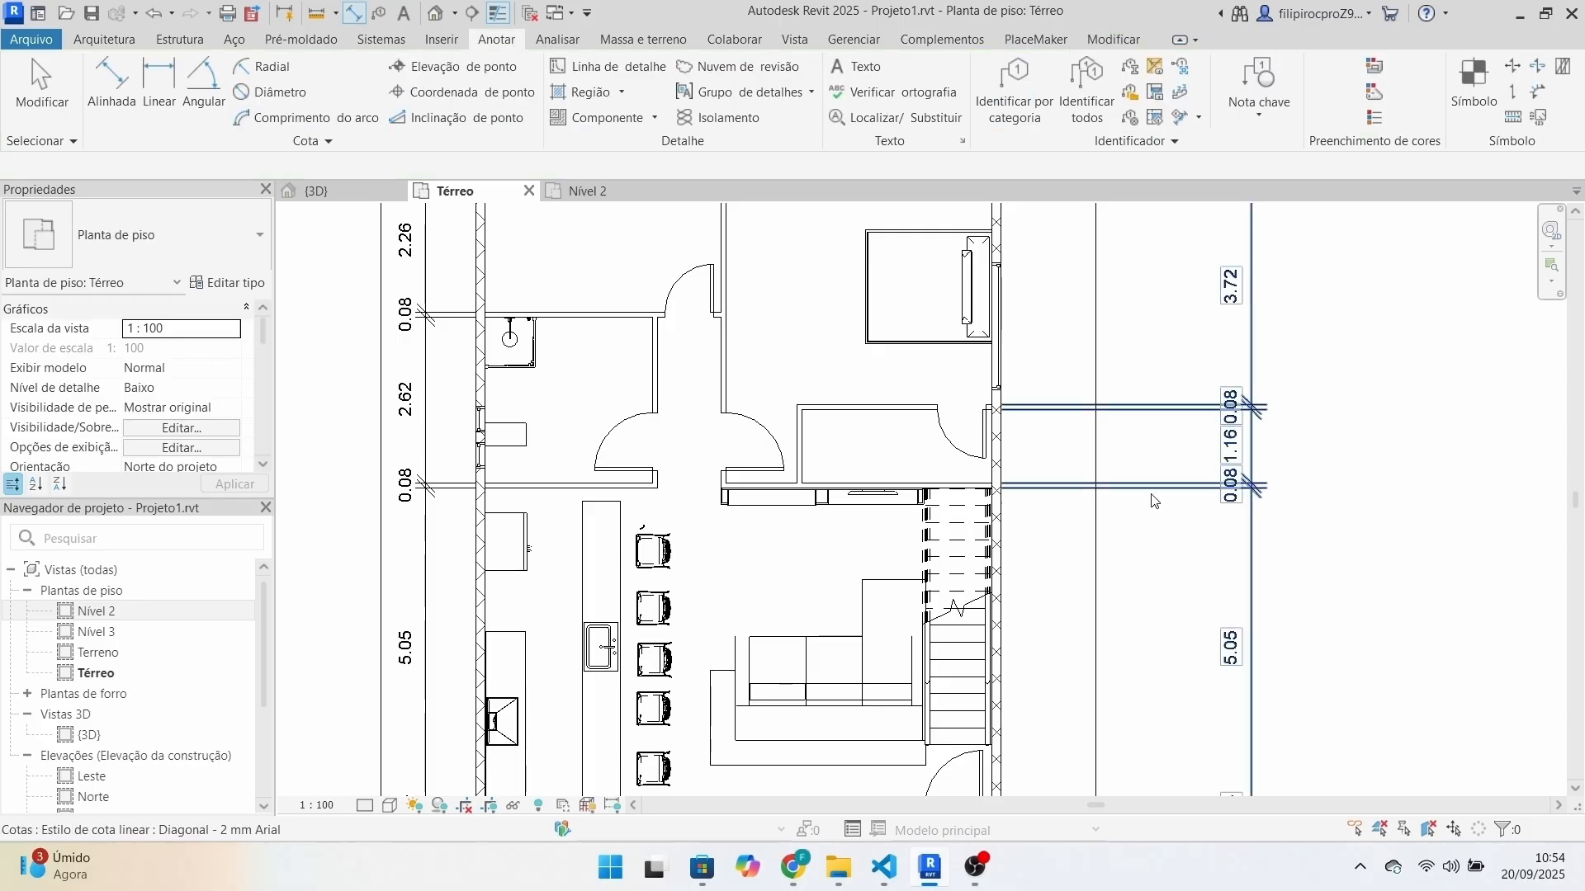
Move the right exterior wall's dimension chain closer, between the wall and the floor's right edge.
left_click(1252, 557)
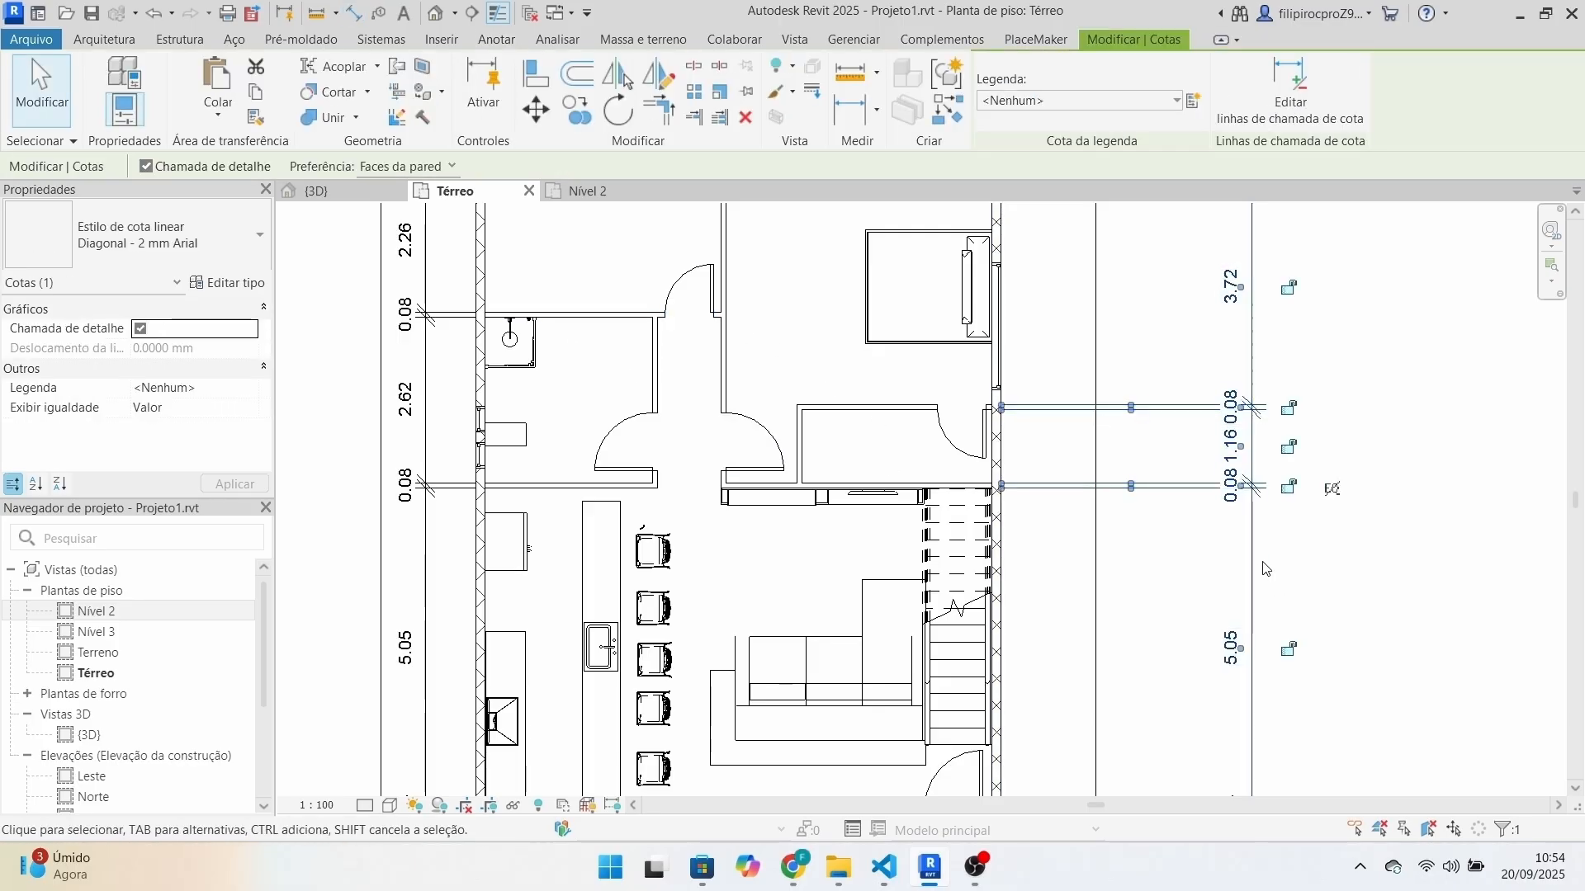
left_click_drag(1253, 558, 1070, 558)
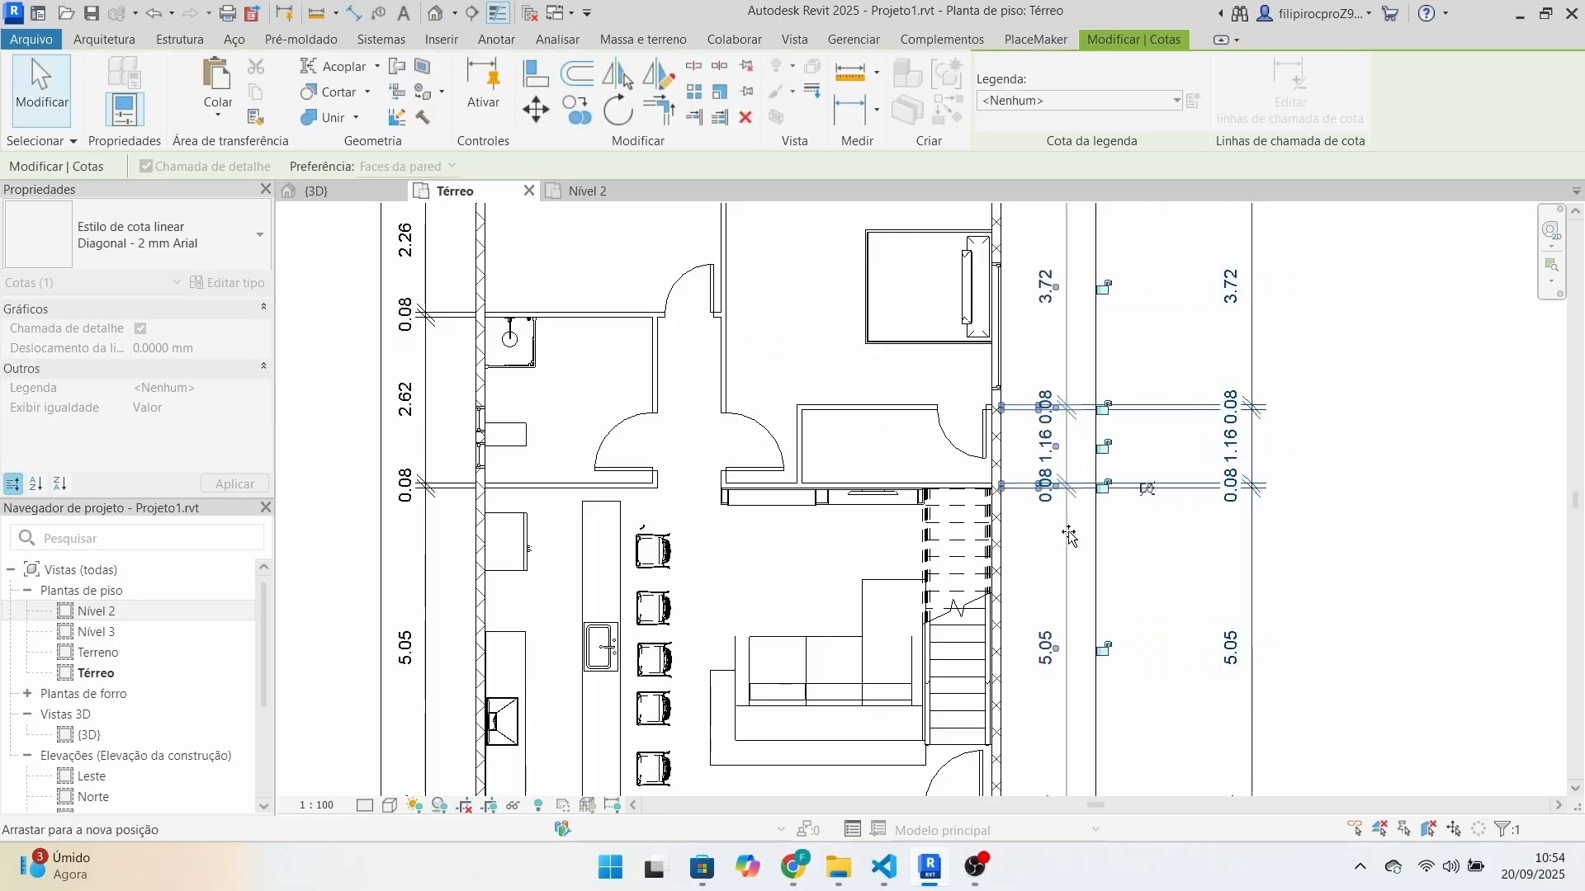
left_click(1338, 561)
Pull the 1.16 dimension text out of the right wall's chain, placing it on a leader beyond the floor's right edge.
scroll(1338, 561, "up", 1)
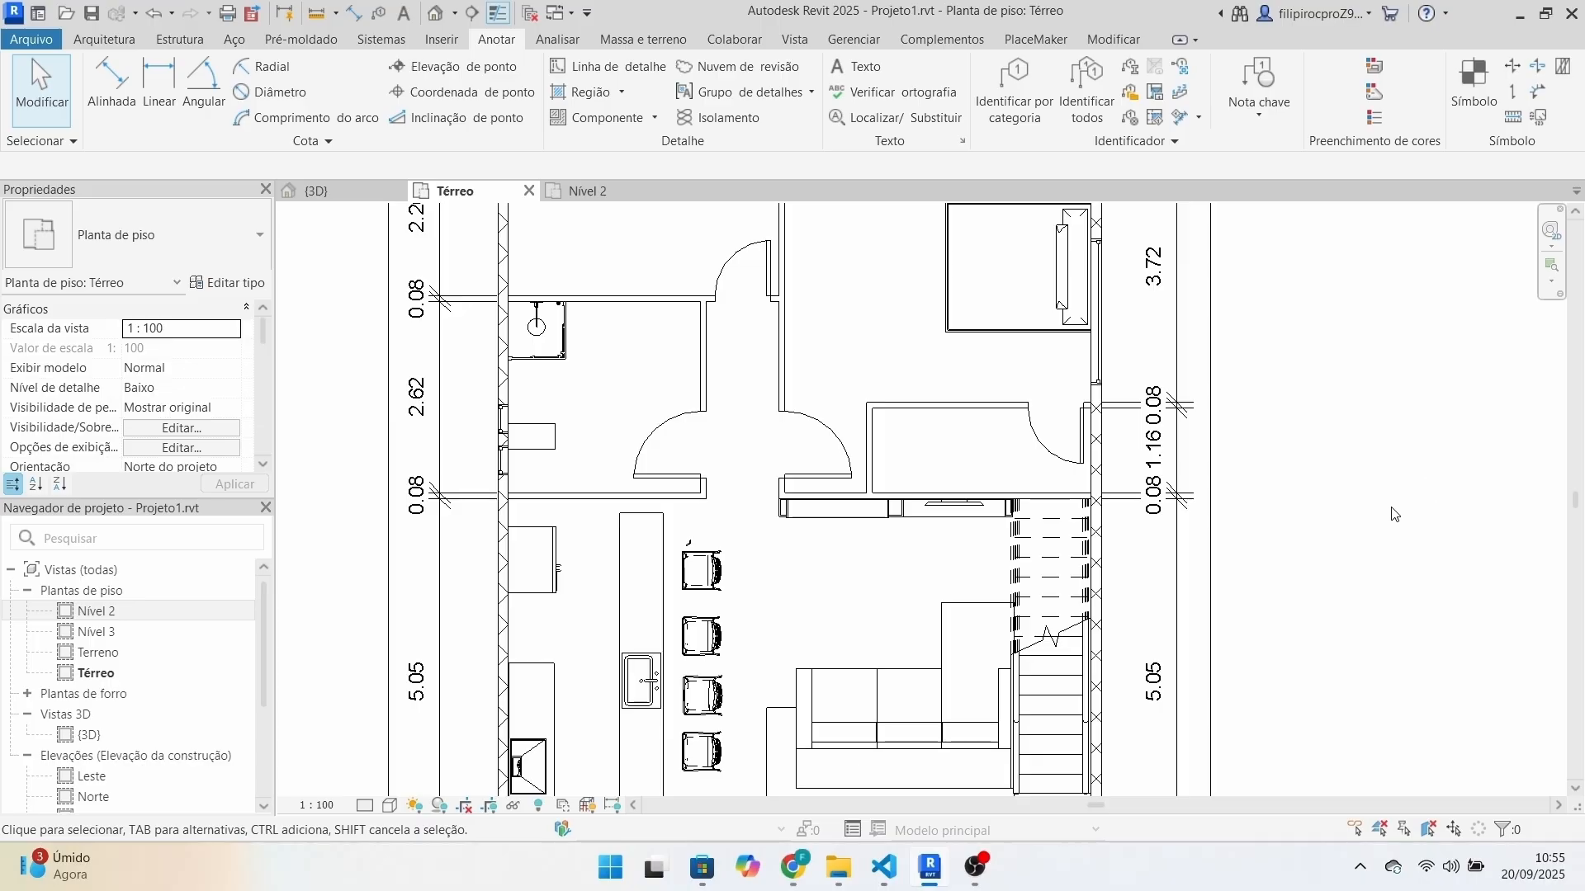
left_click(1180, 565)
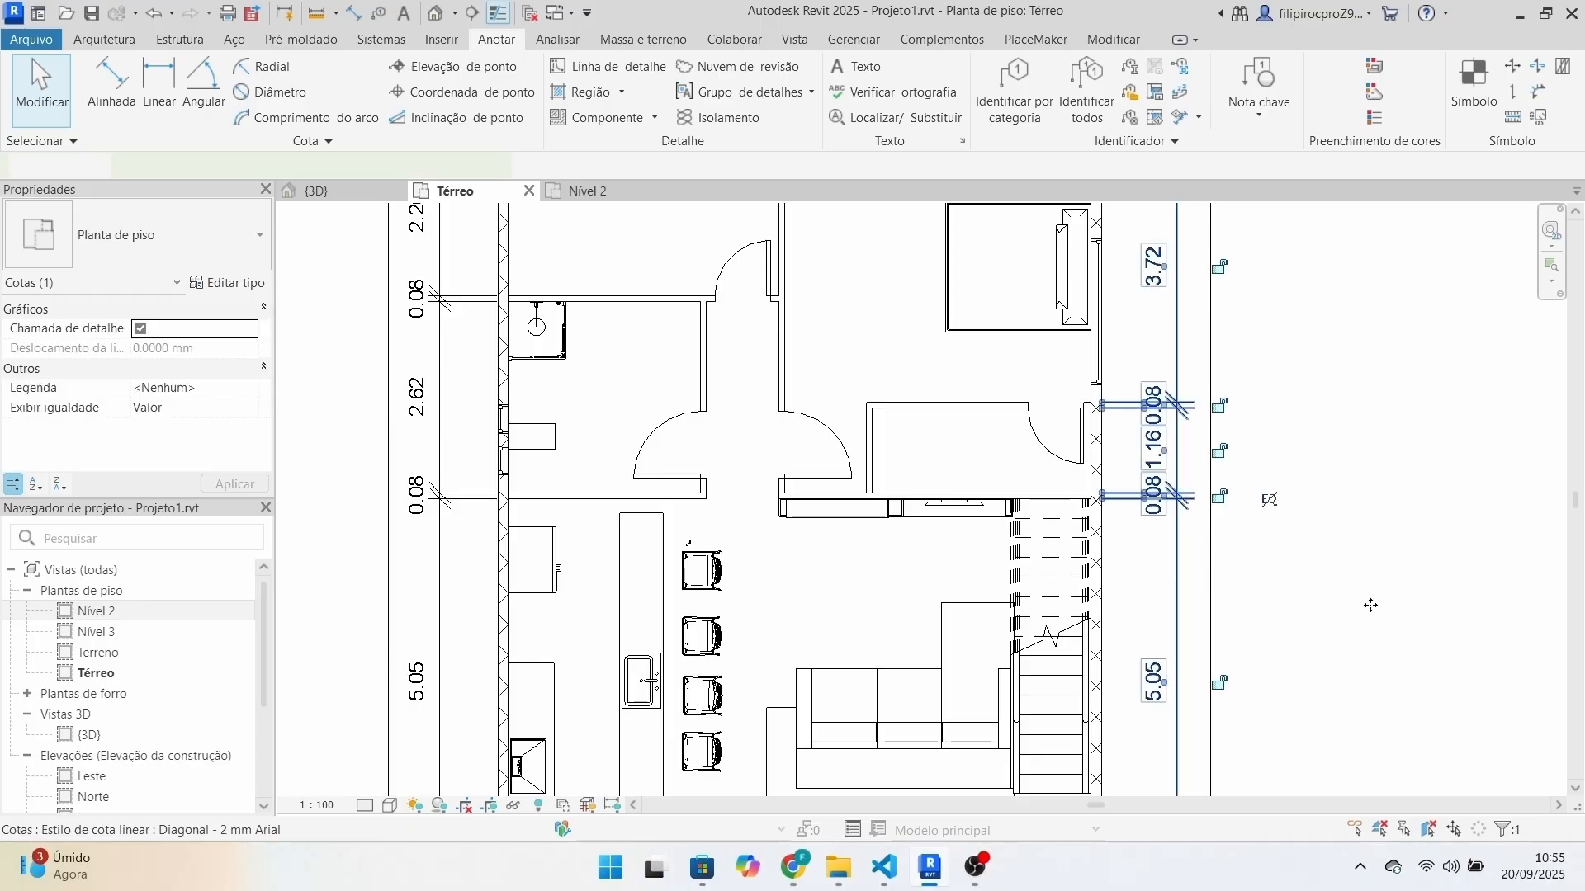
scroll(1301, 531, "up", 5)
left_click_drag(1014, 361, 1203, 344)
left_click(1302, 547)
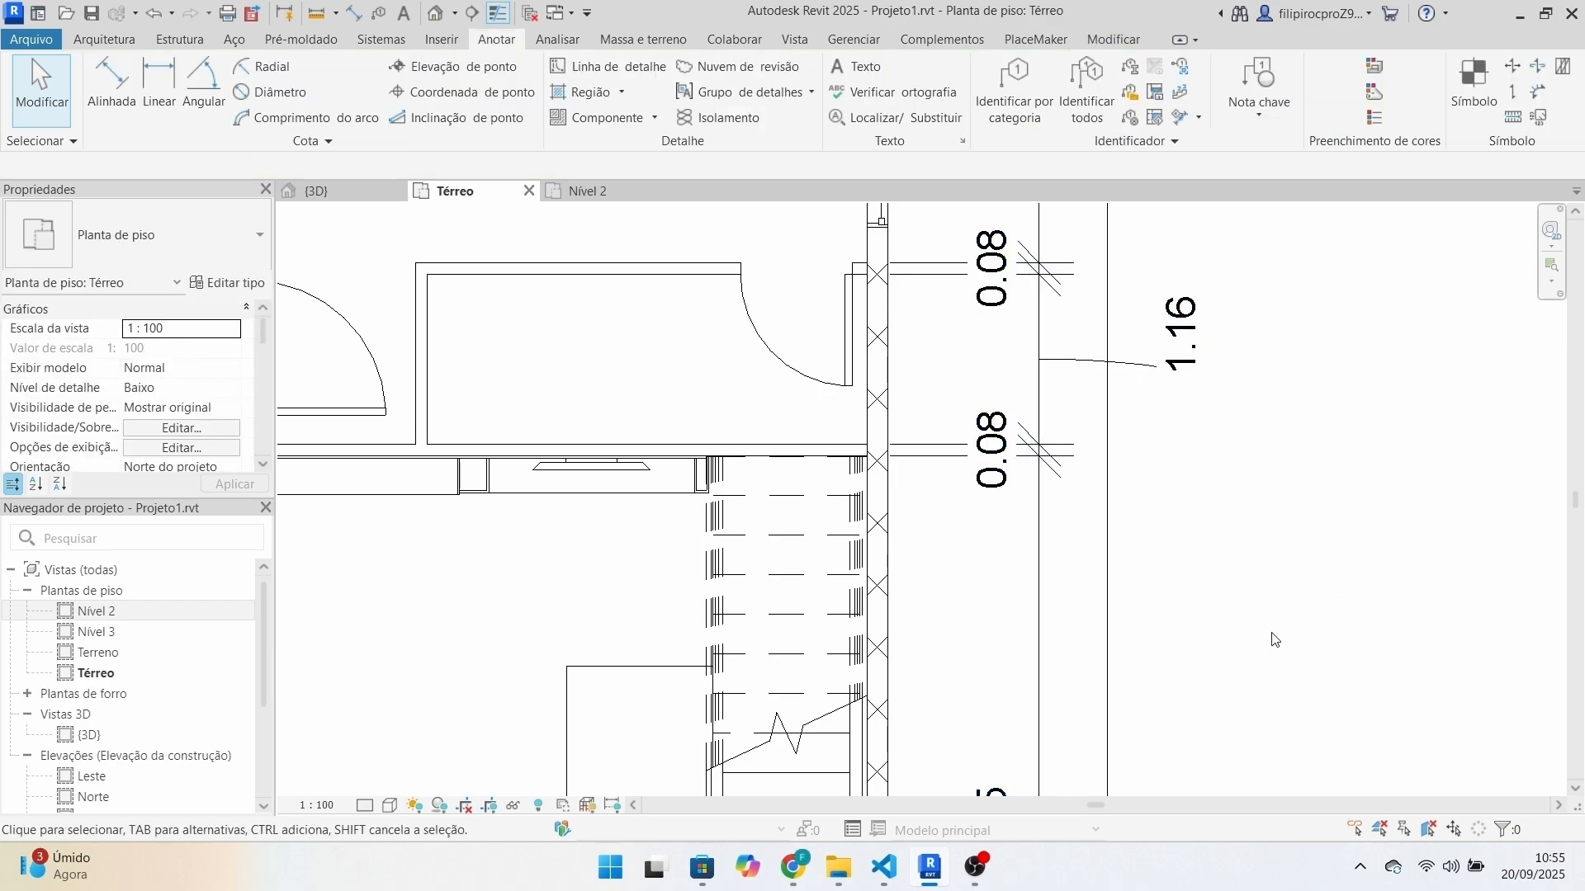
Set the leader type of the Diagonal - 2 mm Arial dimension style to Linha instead of an arc.
scroll(1276, 640, "down", 3)
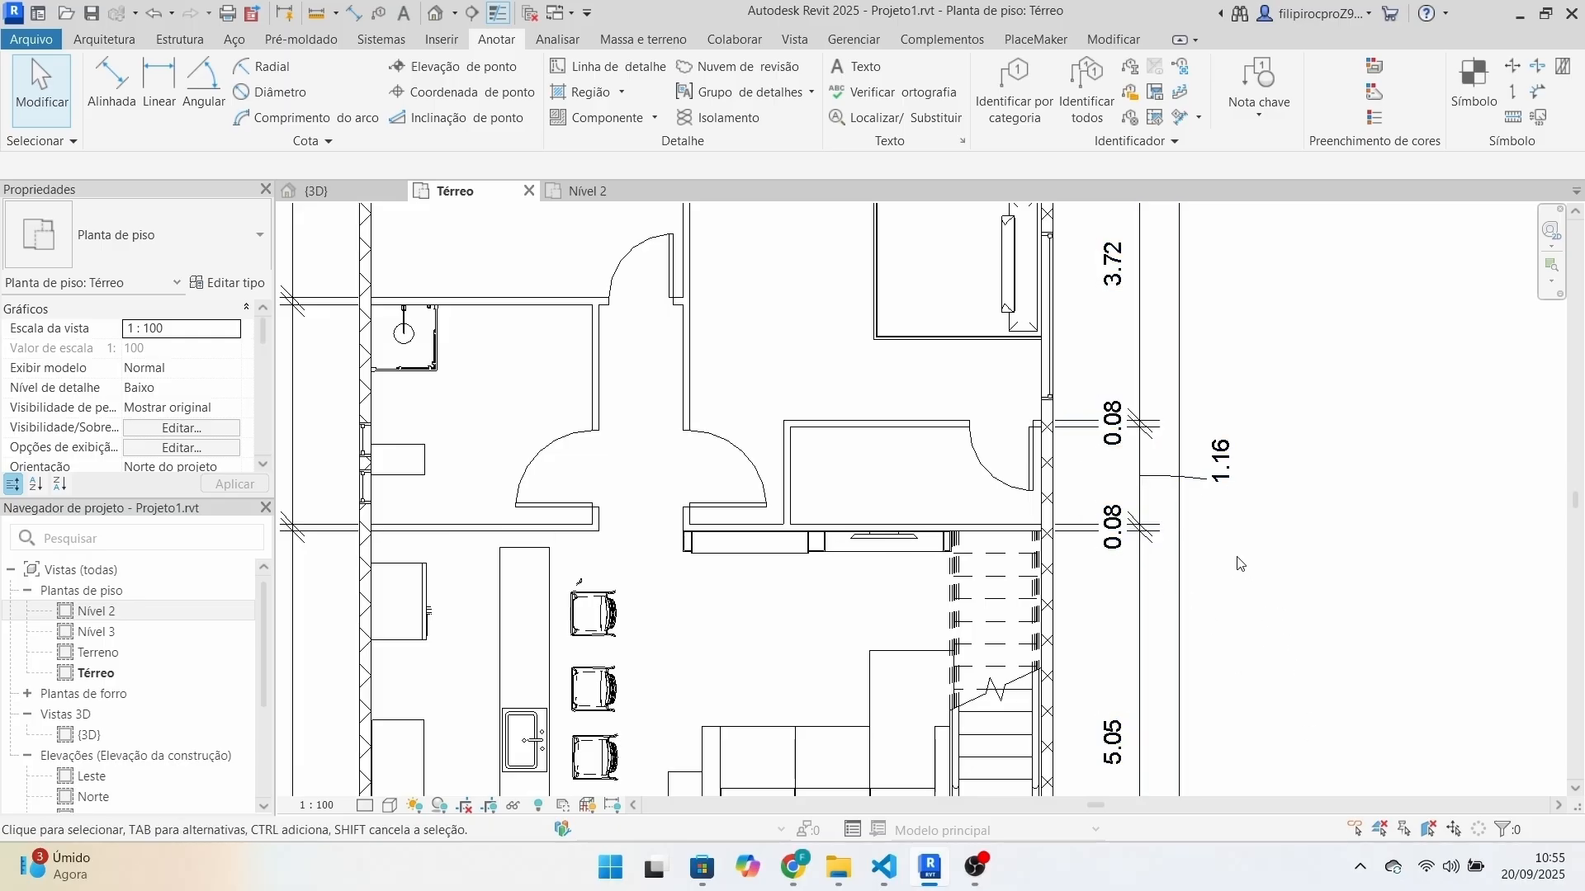
scroll(1238, 564, "up", 3)
scroll(1238, 563, "down", 3)
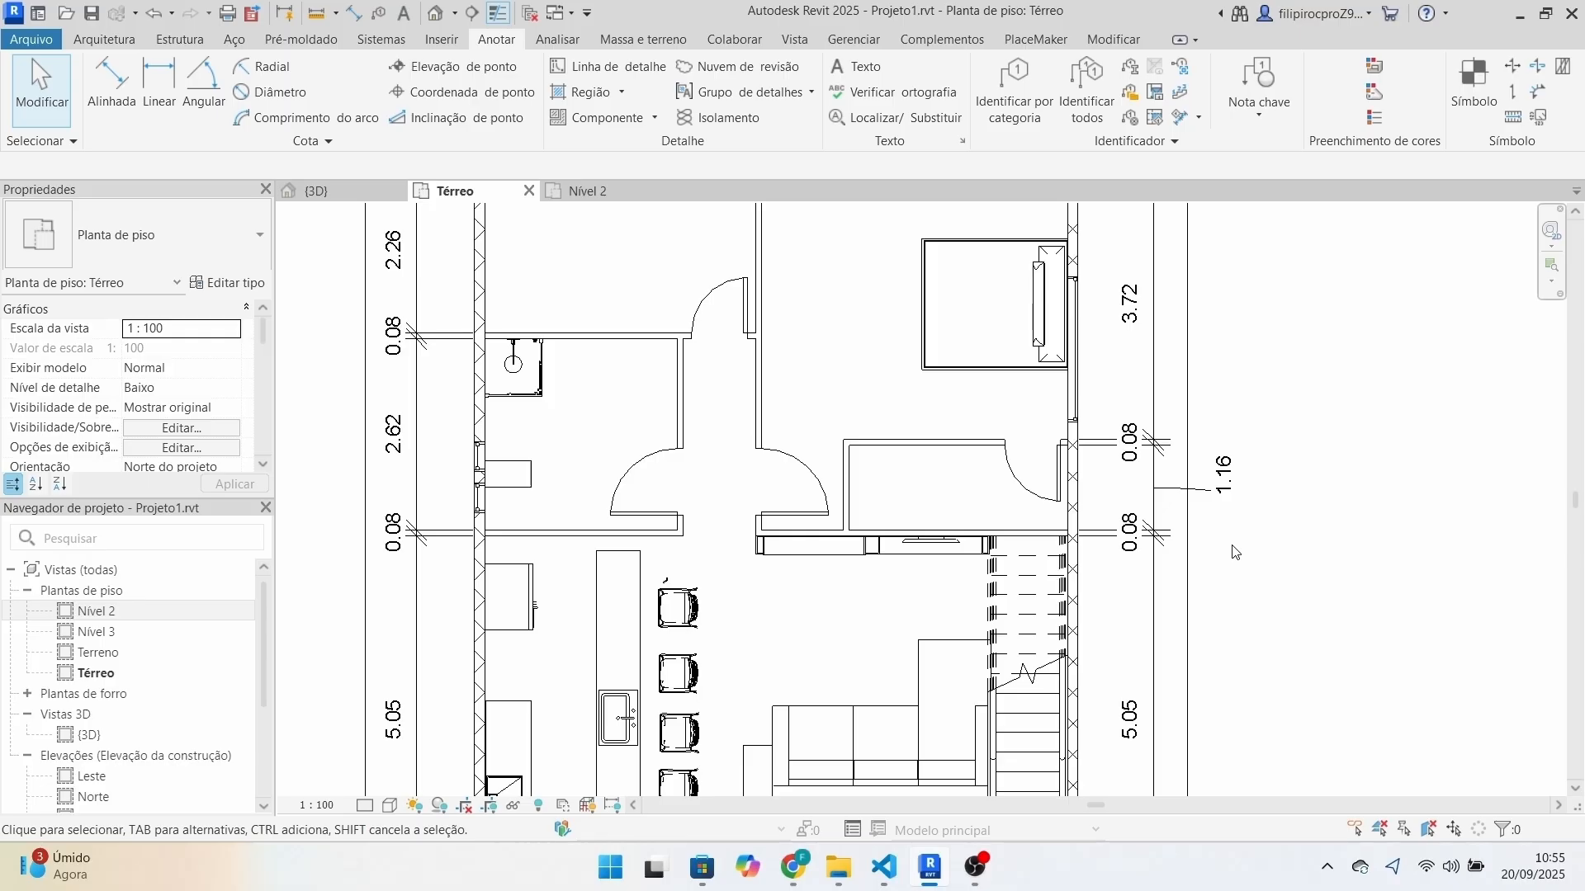
scroll(1214, 547, "up", 3)
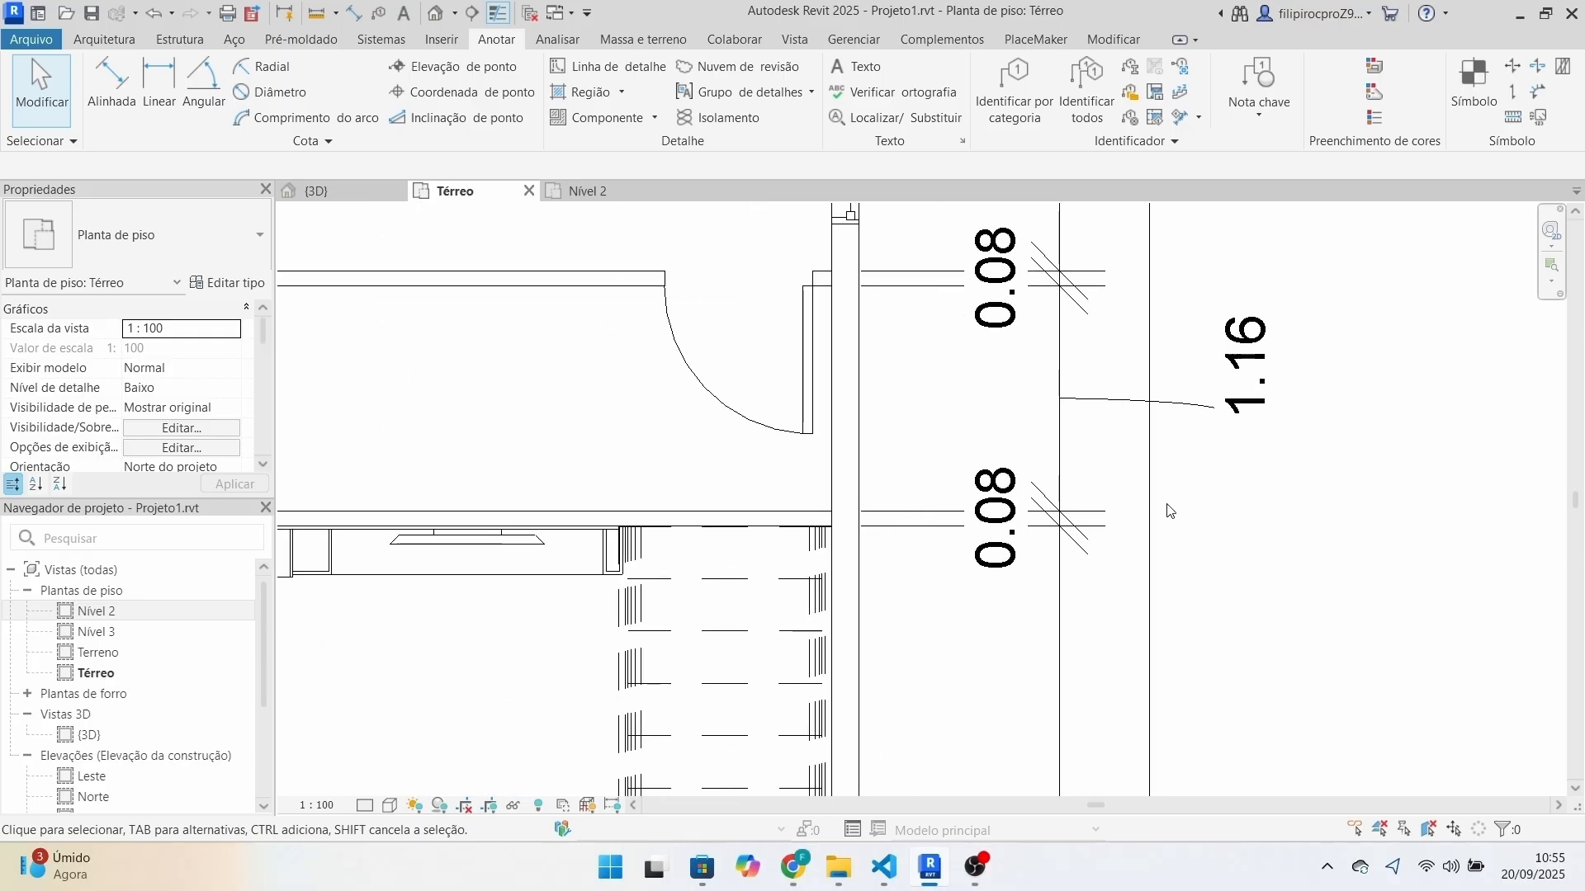
left_click(1059, 440)
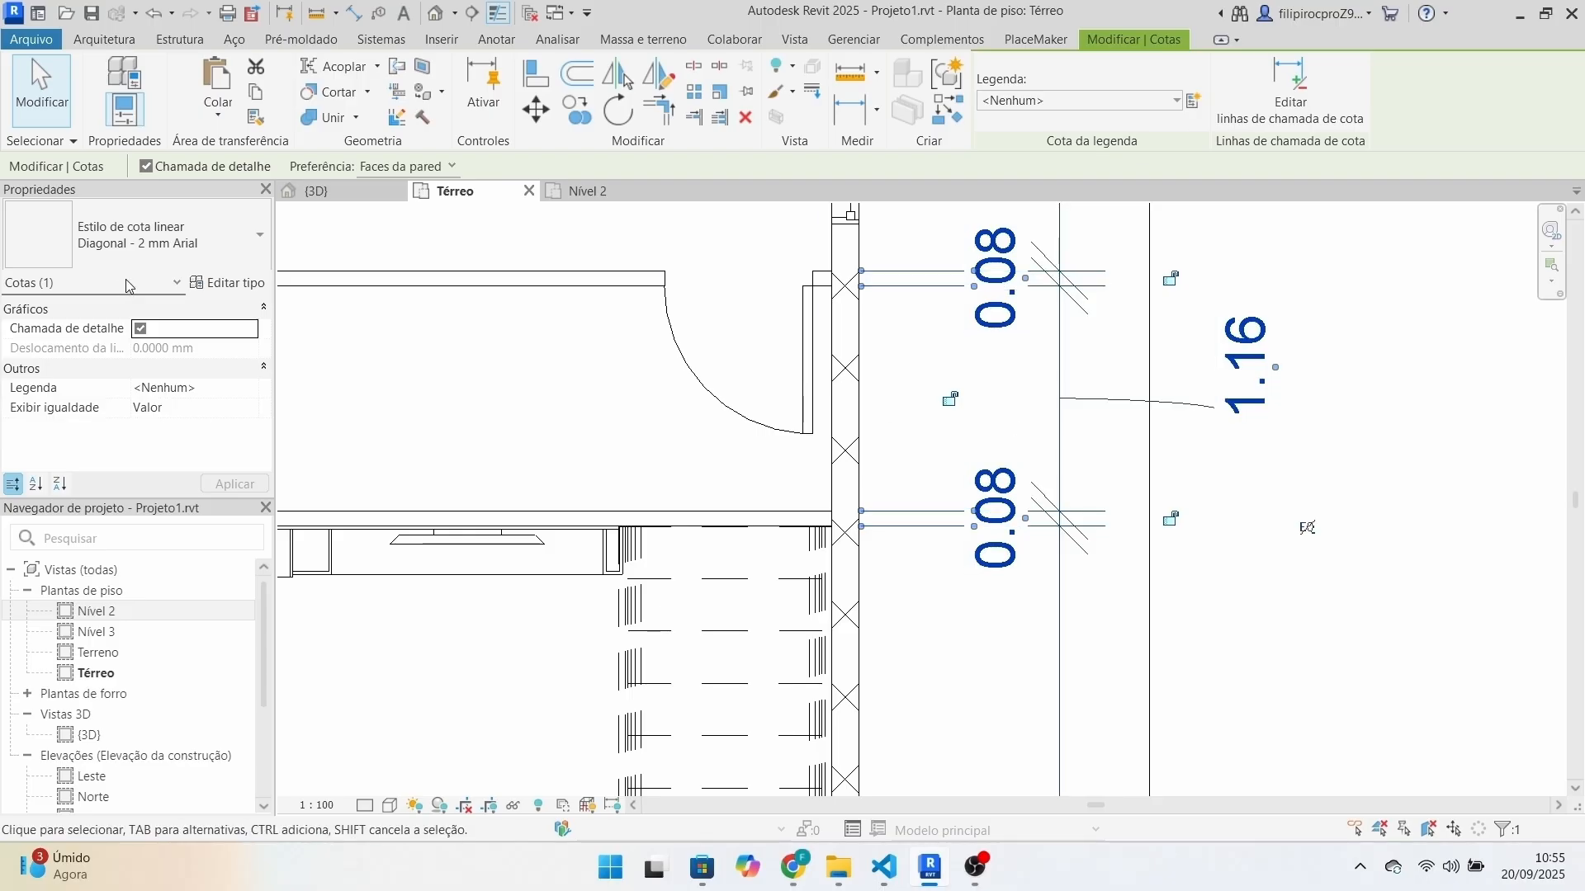
left_click(223, 283)
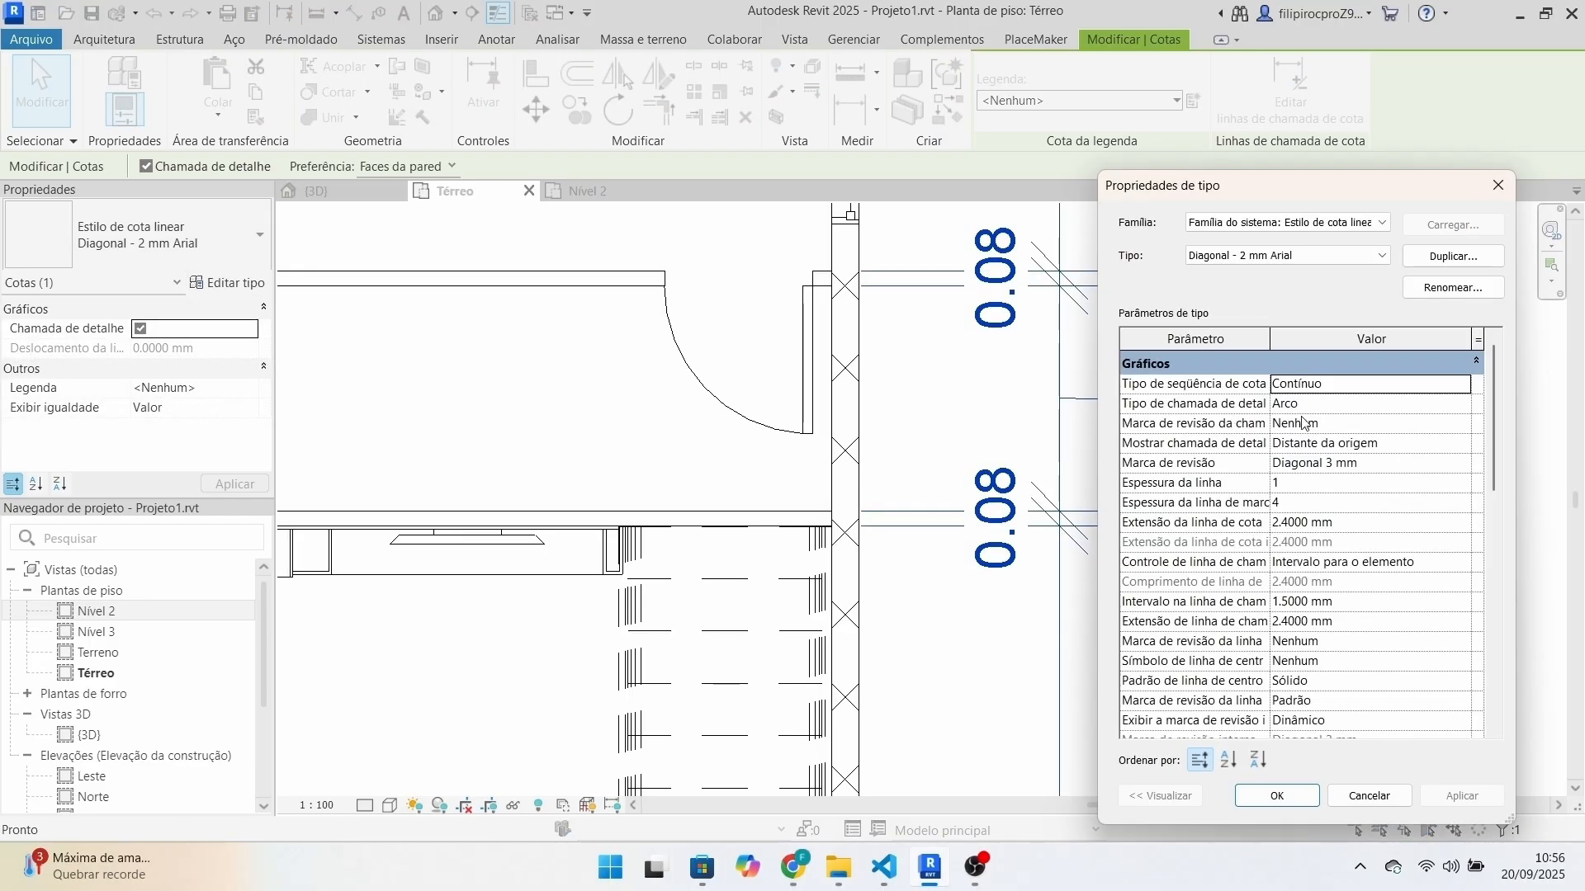
left_click(1458, 408)
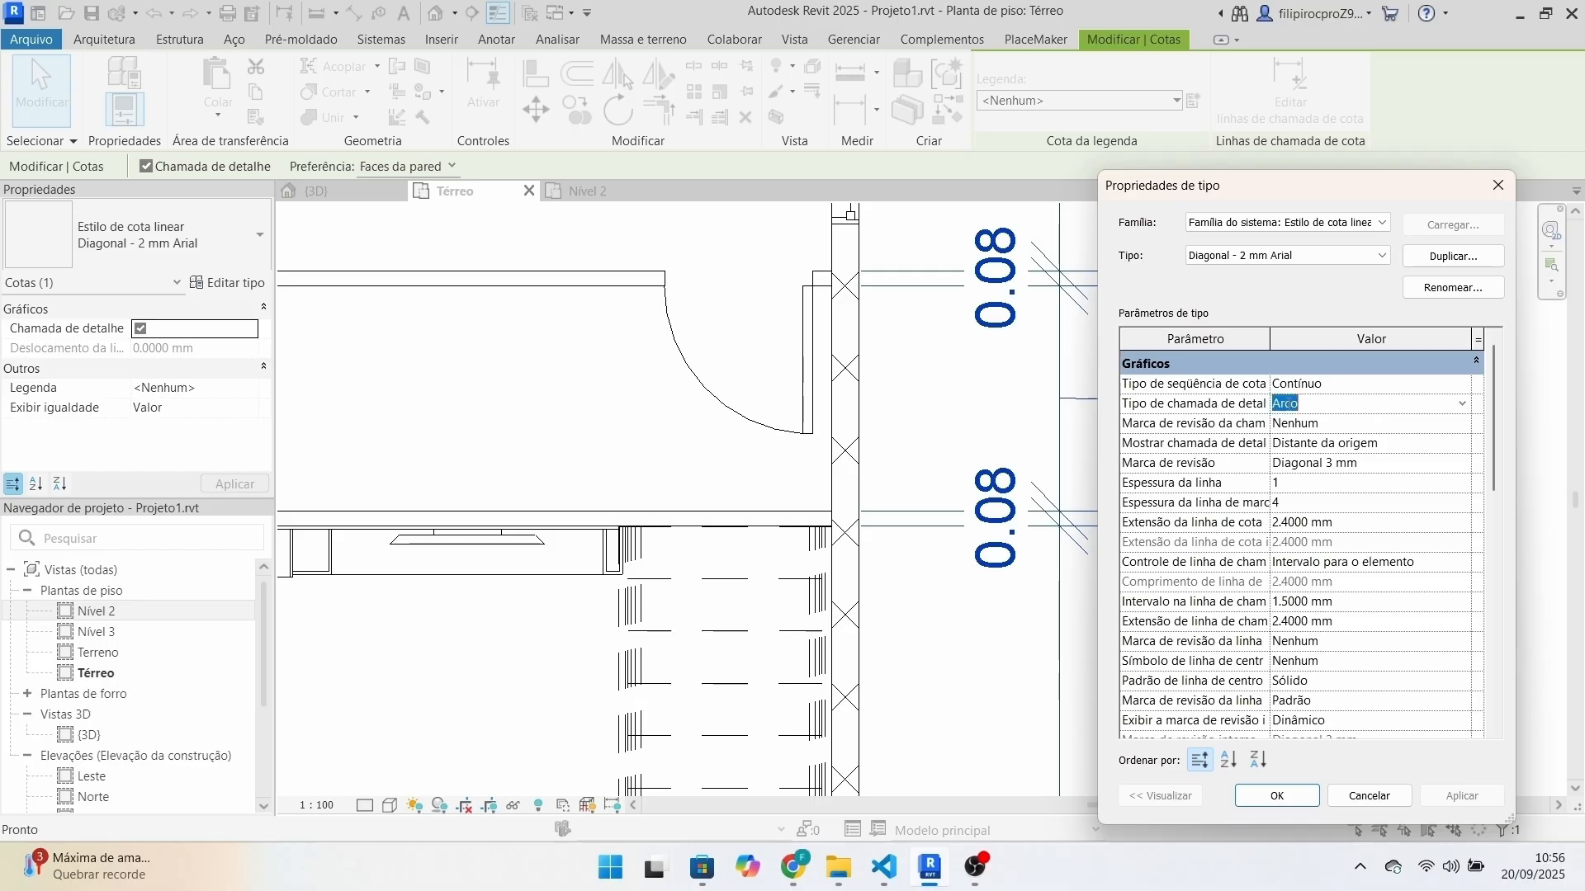
left_click(1462, 403)
left_click(1306, 429)
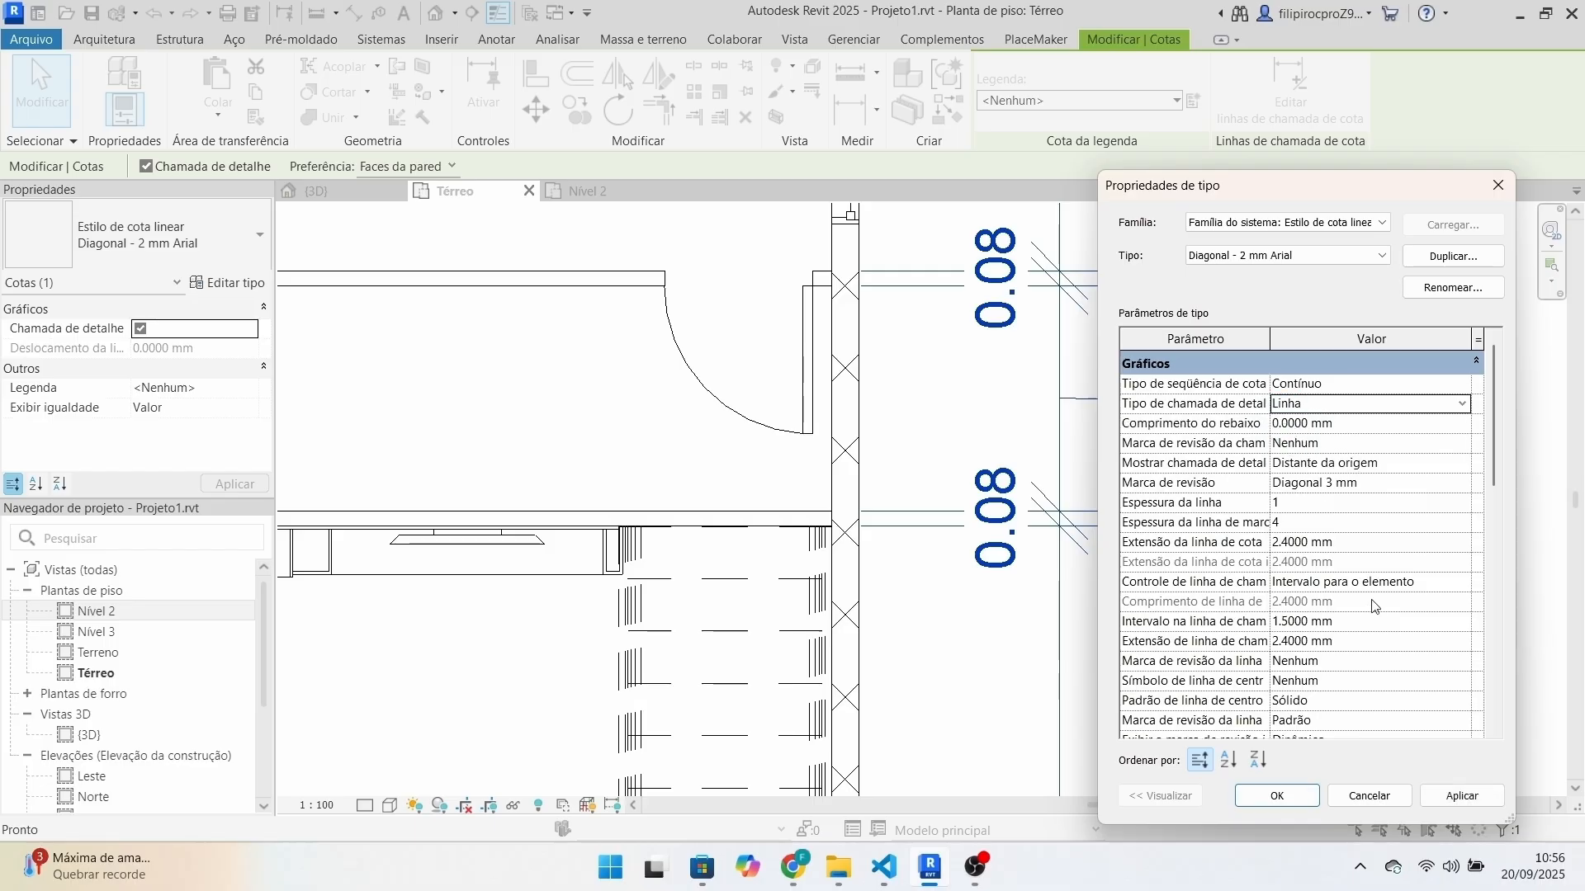
left_click(1277, 796)
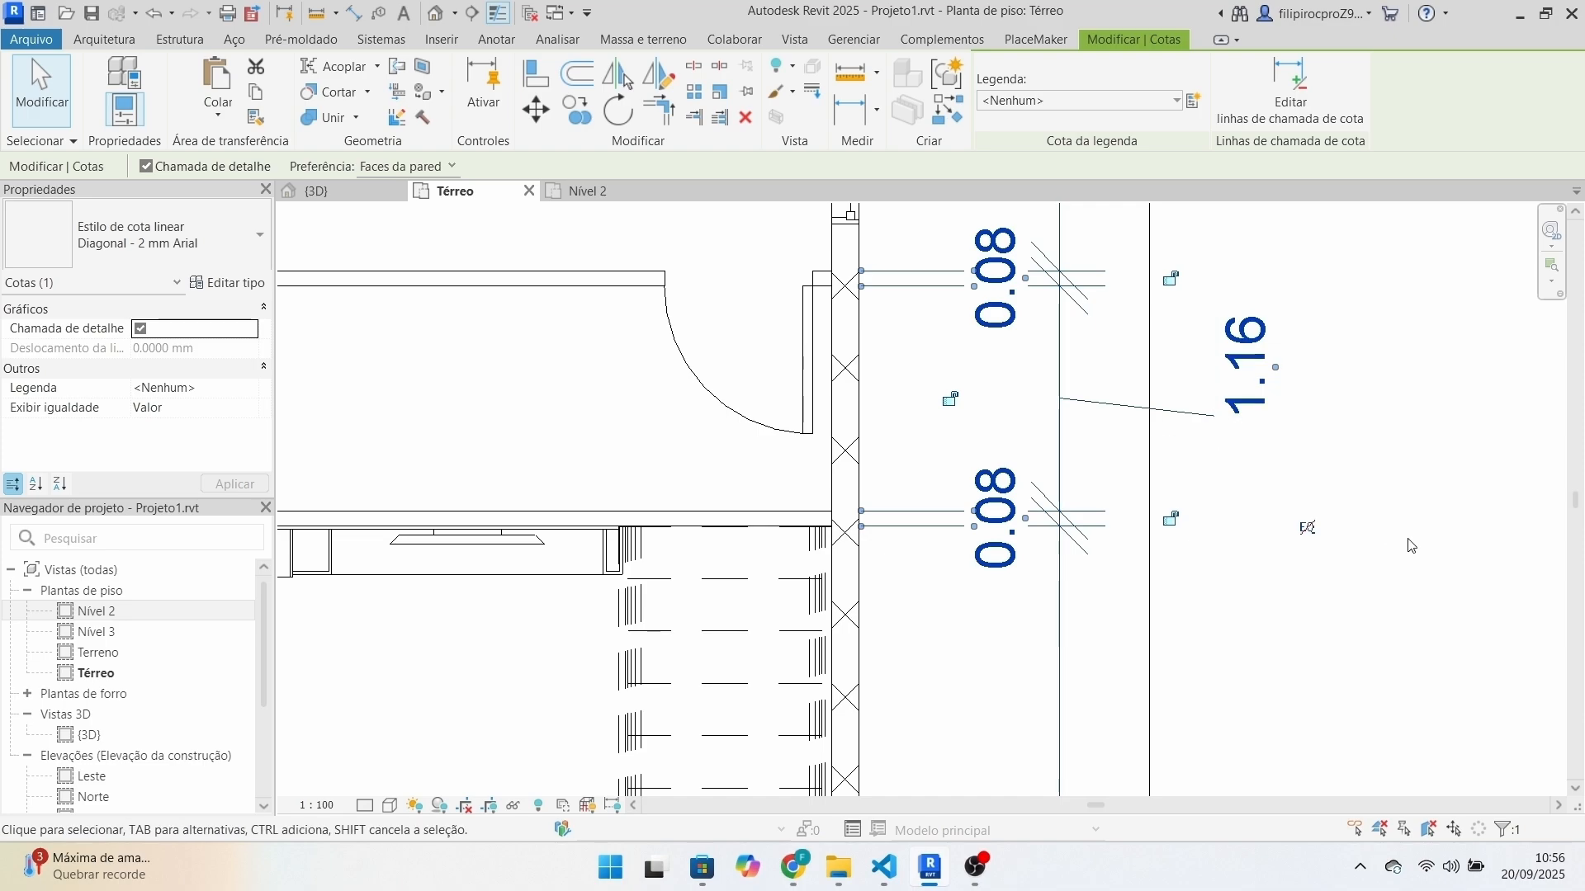
left_click(1335, 468)
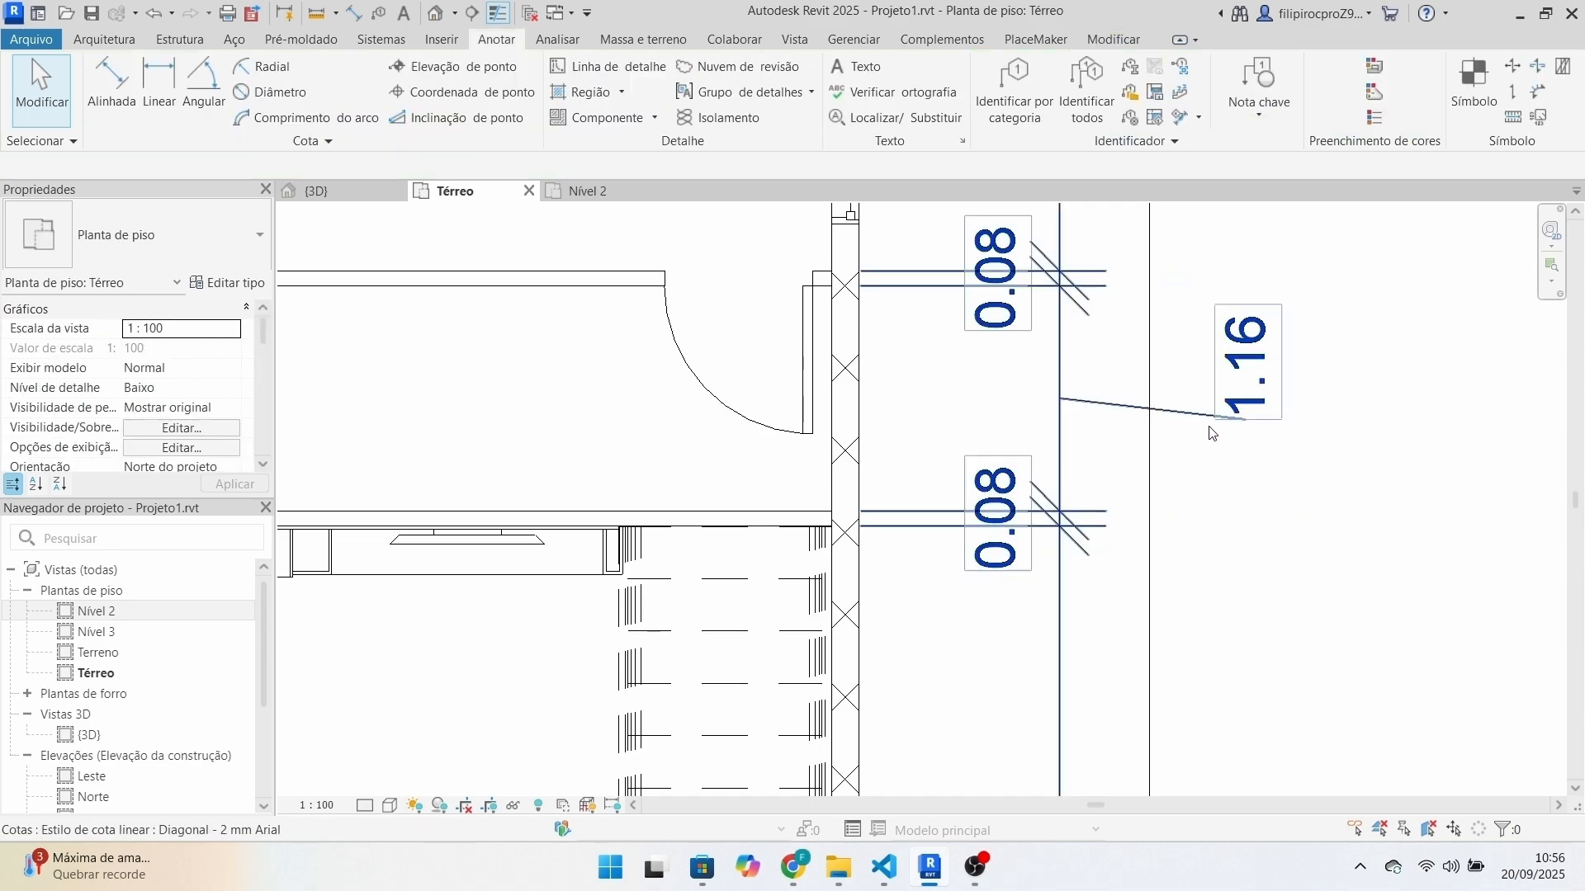
Start an aligned dimension and set it to pick individual references (Referências individuais), leaving the automatic dimension options as they are.
scroll(1291, 444, "down", 8)
middle_click_drag(1299, 573, 1097, 611)
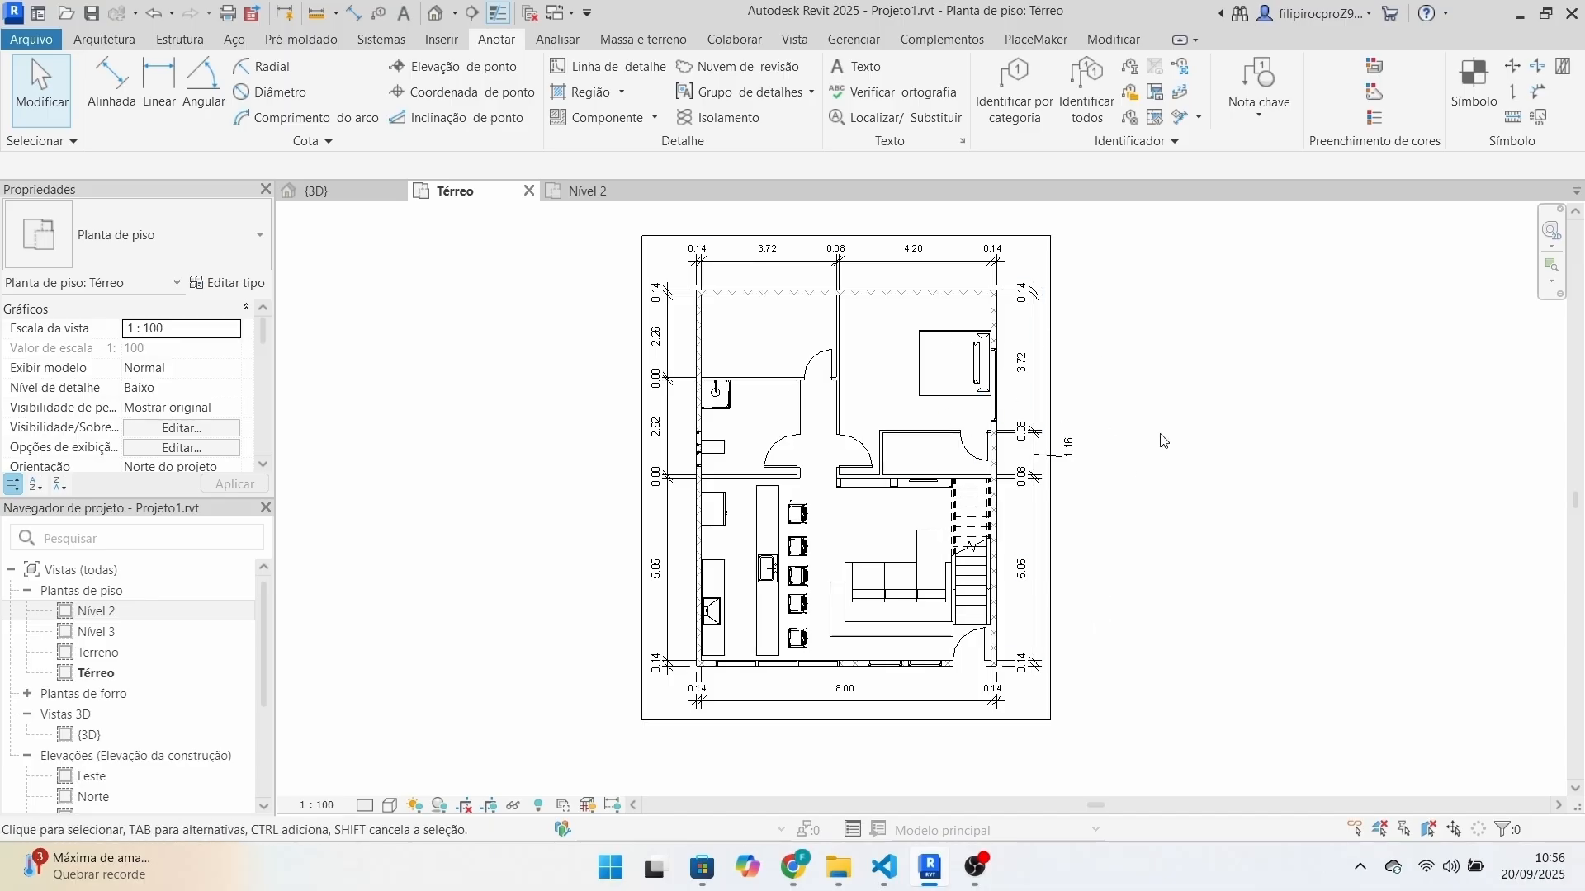
scroll(580, 405, "up", 3)
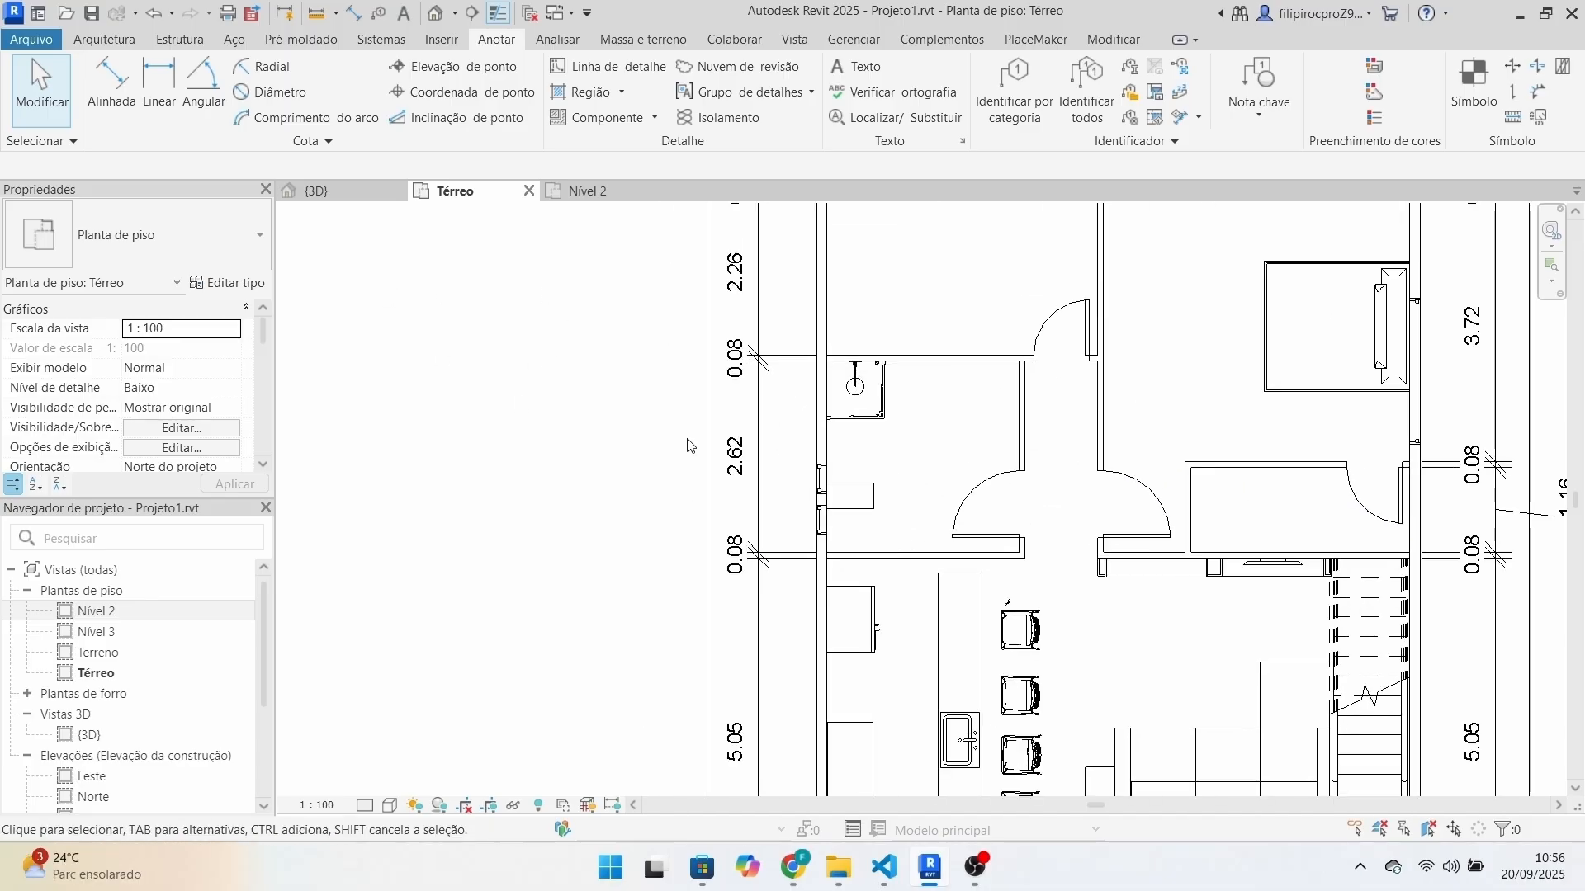
left_click(111, 87)
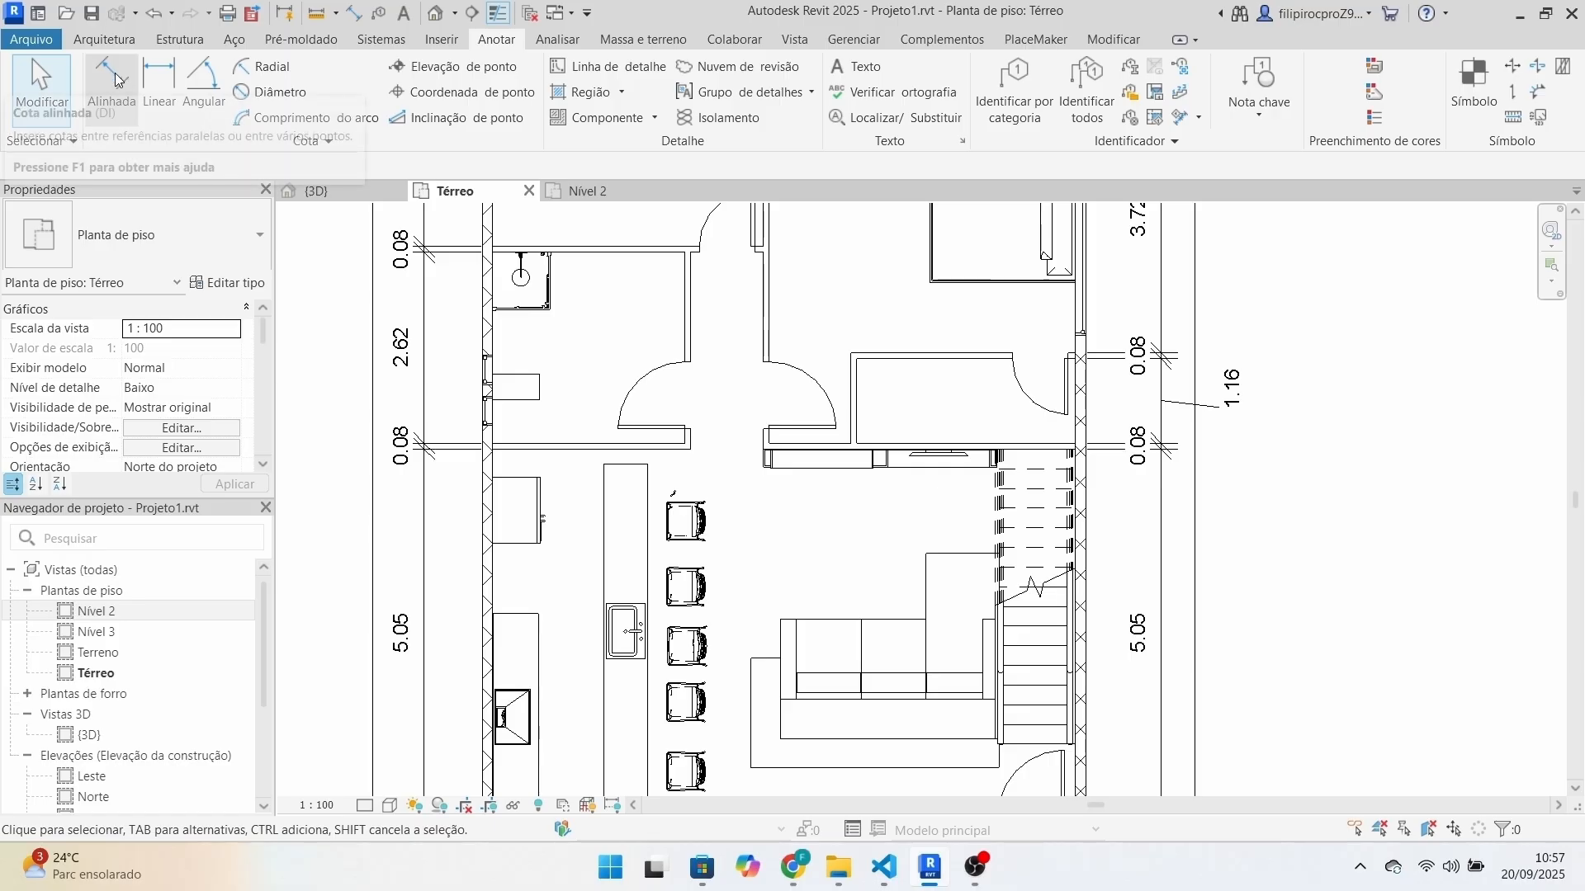
left_click(518, 166)
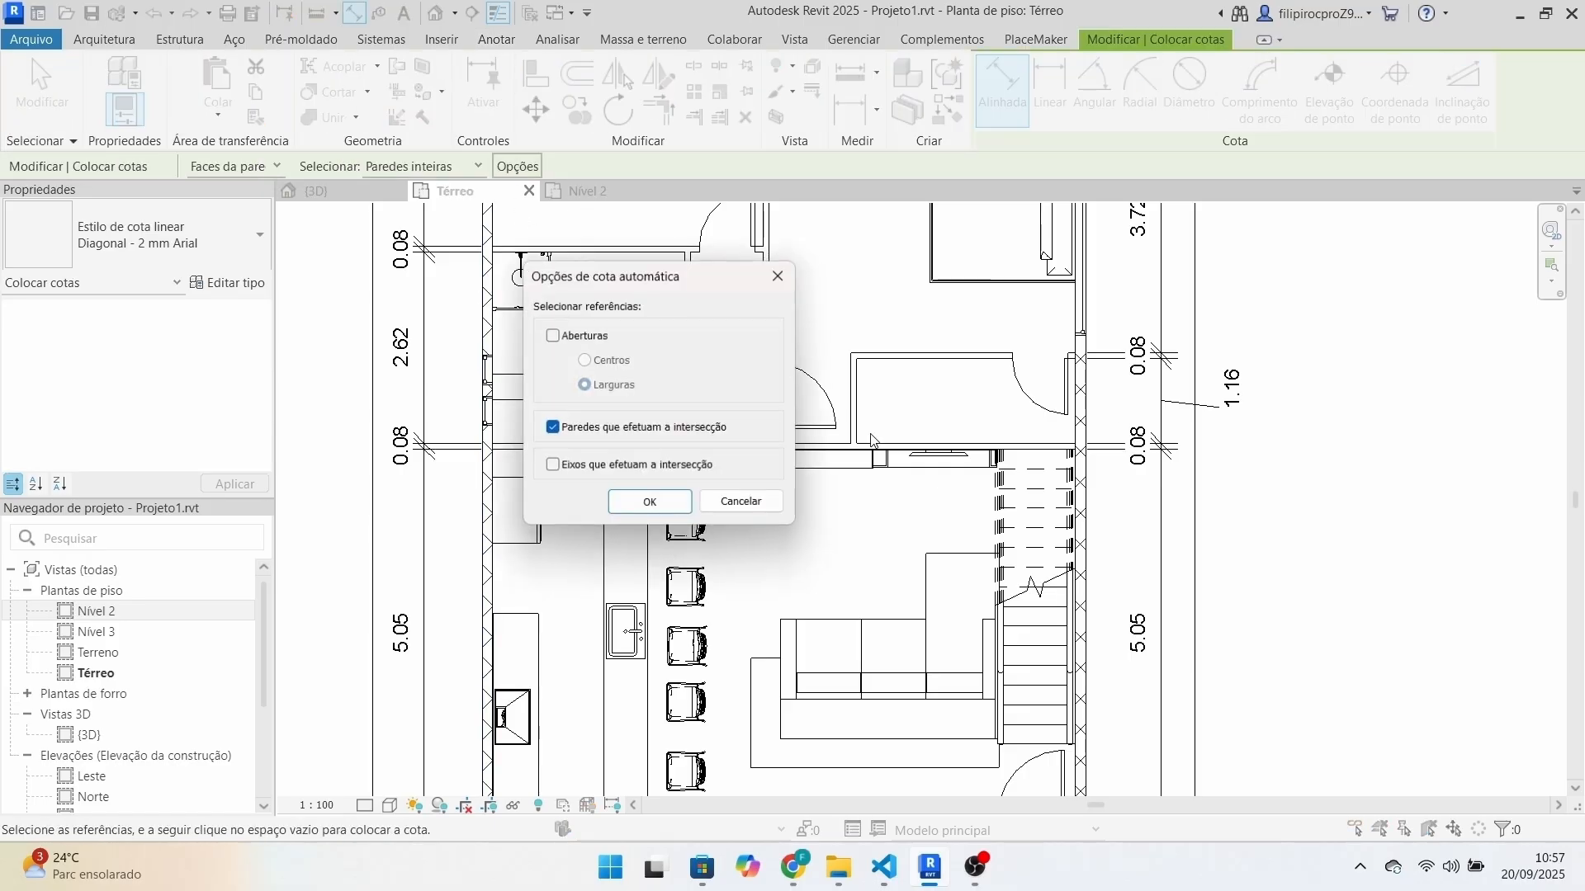
left_click(746, 505)
left_click(425, 165)
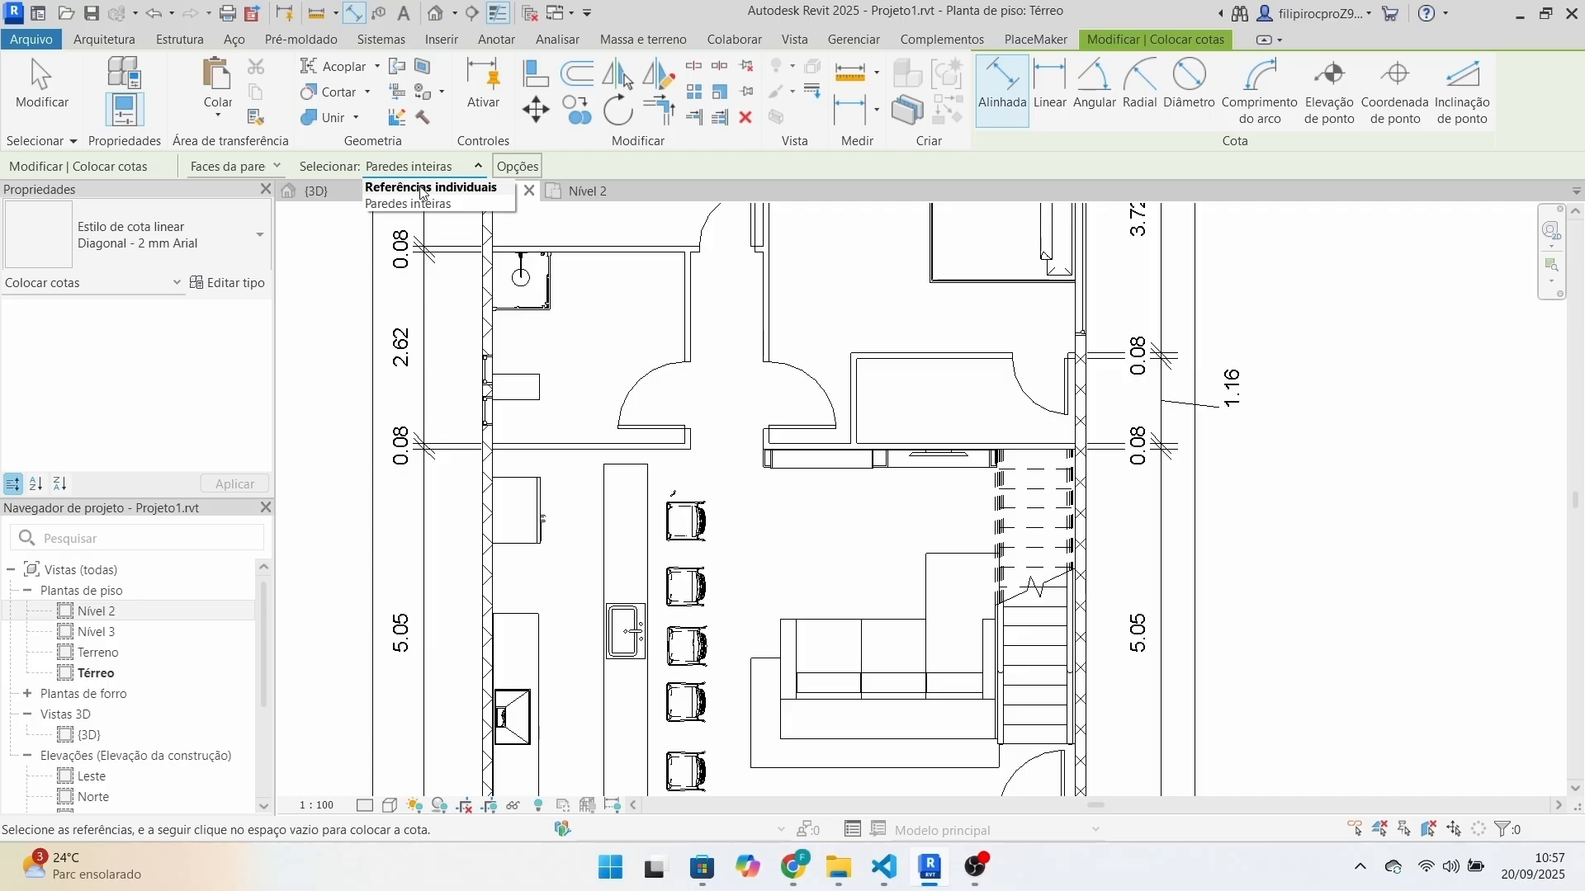
left_click(430, 187)
Dimension the two bathroom windows on the left wall between the lower and upper partitions, placing the chain inside the room.
scroll(518, 454, "up", 5)
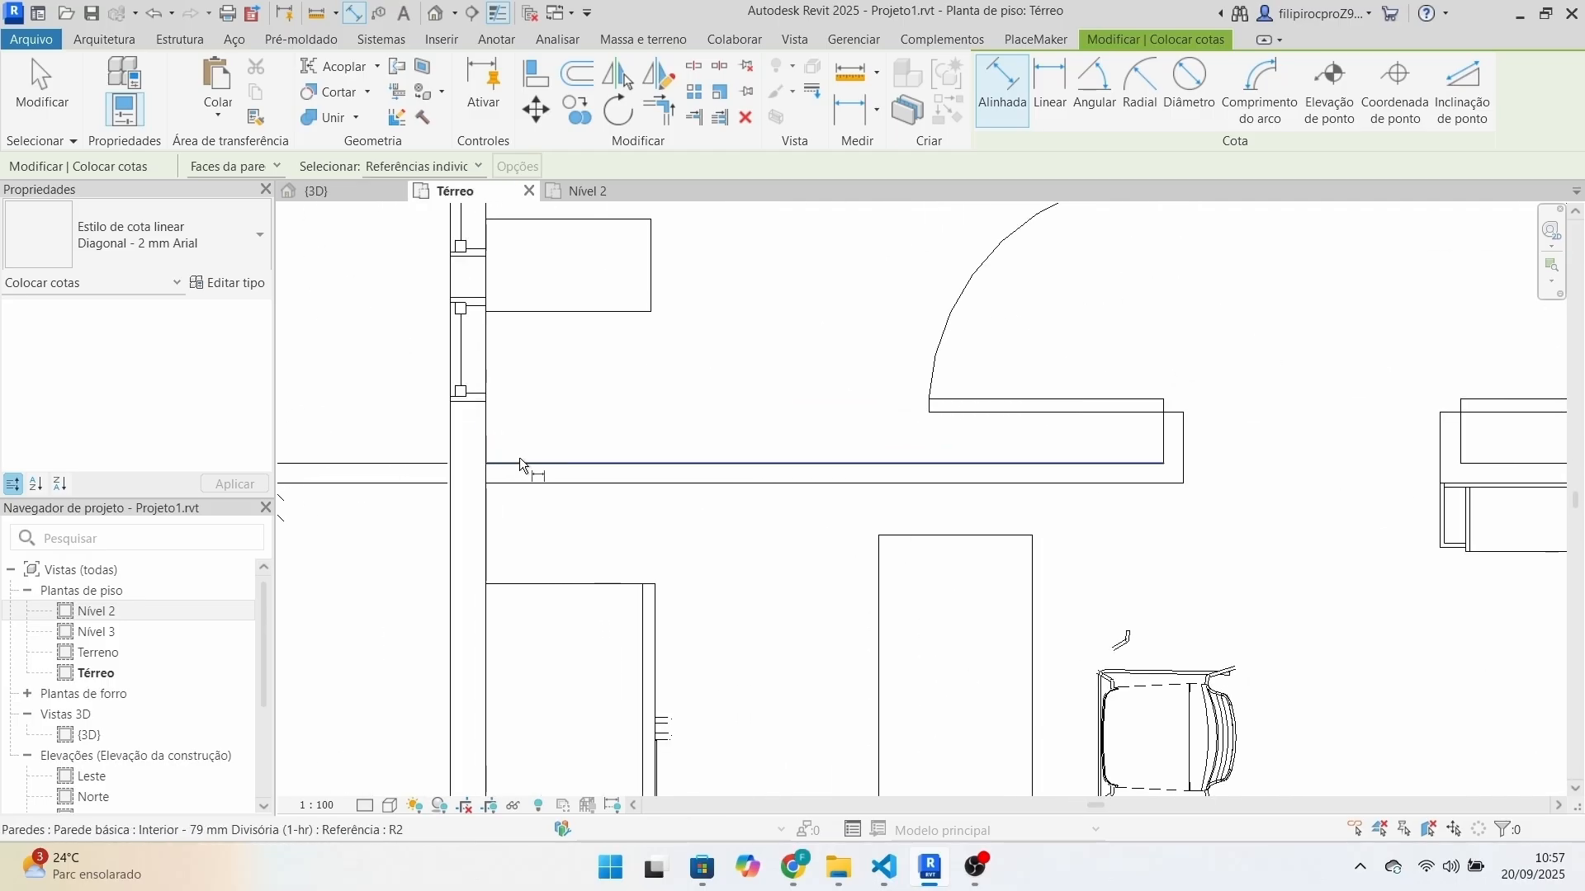
left_click(520, 463)
left_click(474, 404)
left_click(455, 301)
left_click(469, 261)
middle_click_drag(715, 329, 1008, 679)
left_click(768, 498)
middle_click_drag(1060, 535, 1153, 710)
scroll(1153, 709, "down", 2)
left_click(1059, 452)
left_click(1168, 642)
key("Escape")
key("Escape")
middle_click_drag(1290, 739, 1097, 402)
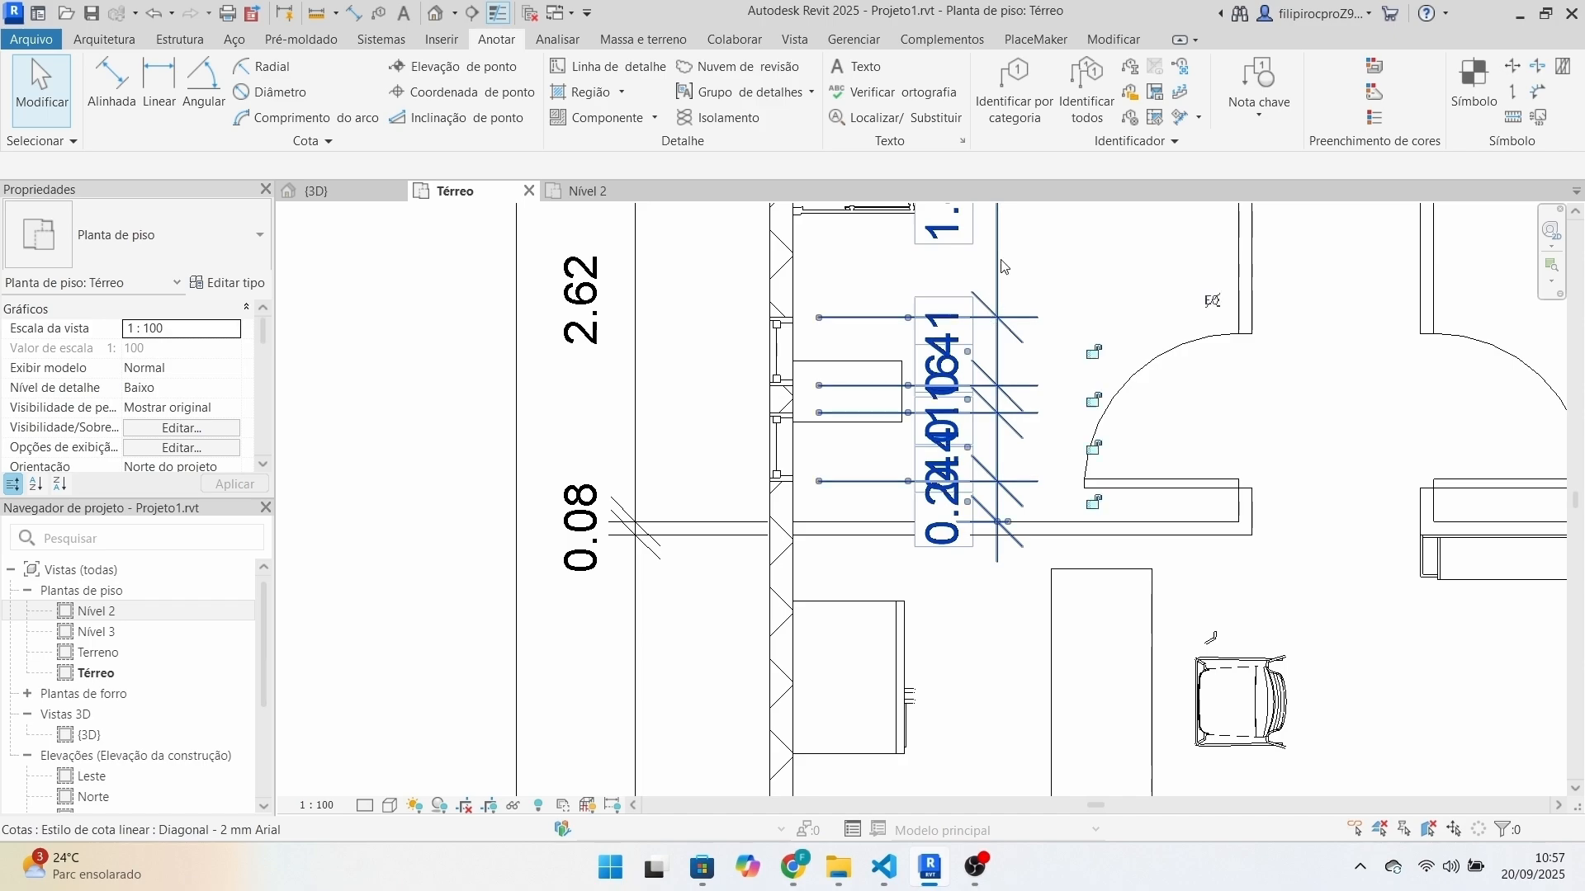
Pull the 0.16 and 0.41 texts of the bathroom window chain out on leaders and shift the chain farther from the wall.
left_click(1018, 390)
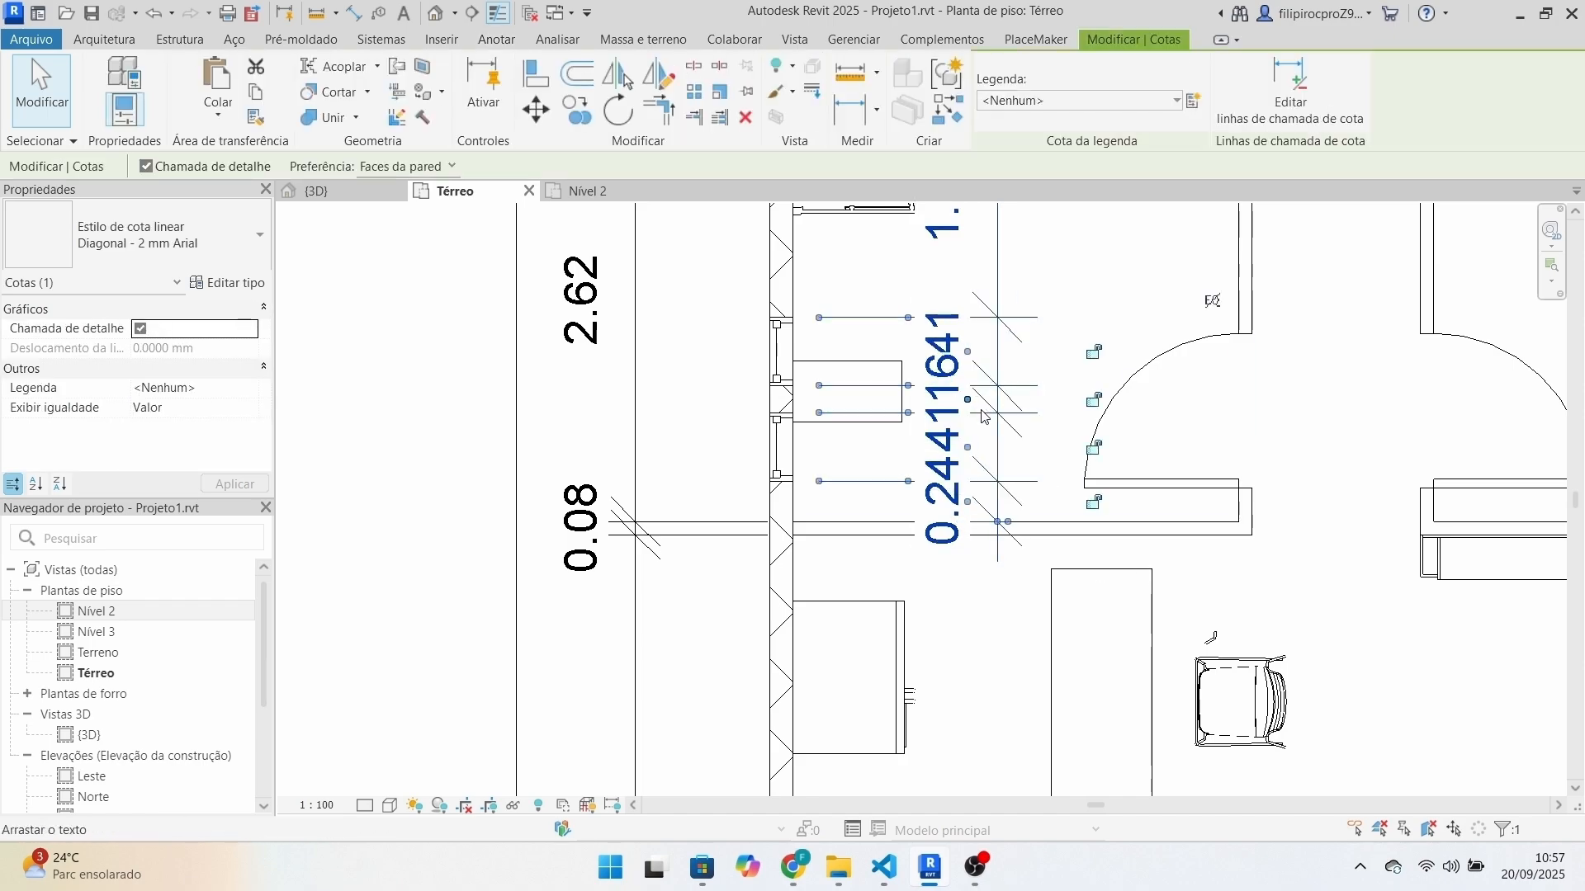
left_click_drag(970, 409, 1131, 412)
left_click(1306, 469)
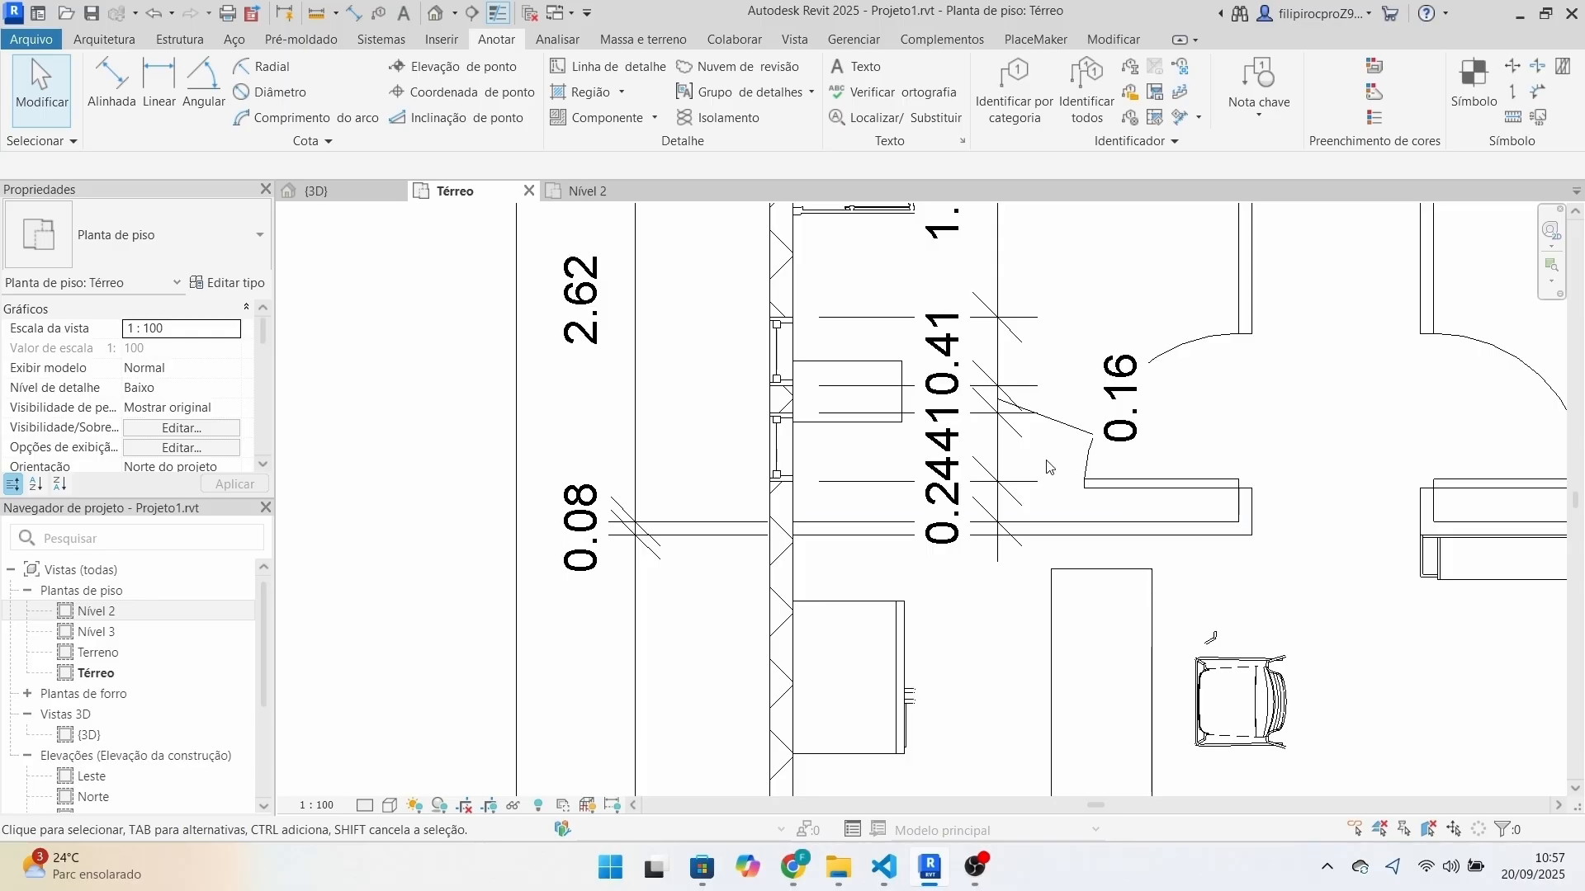
left_click(968, 363)
left_click_drag(968, 353, 1094, 289)
left_click(1227, 509)
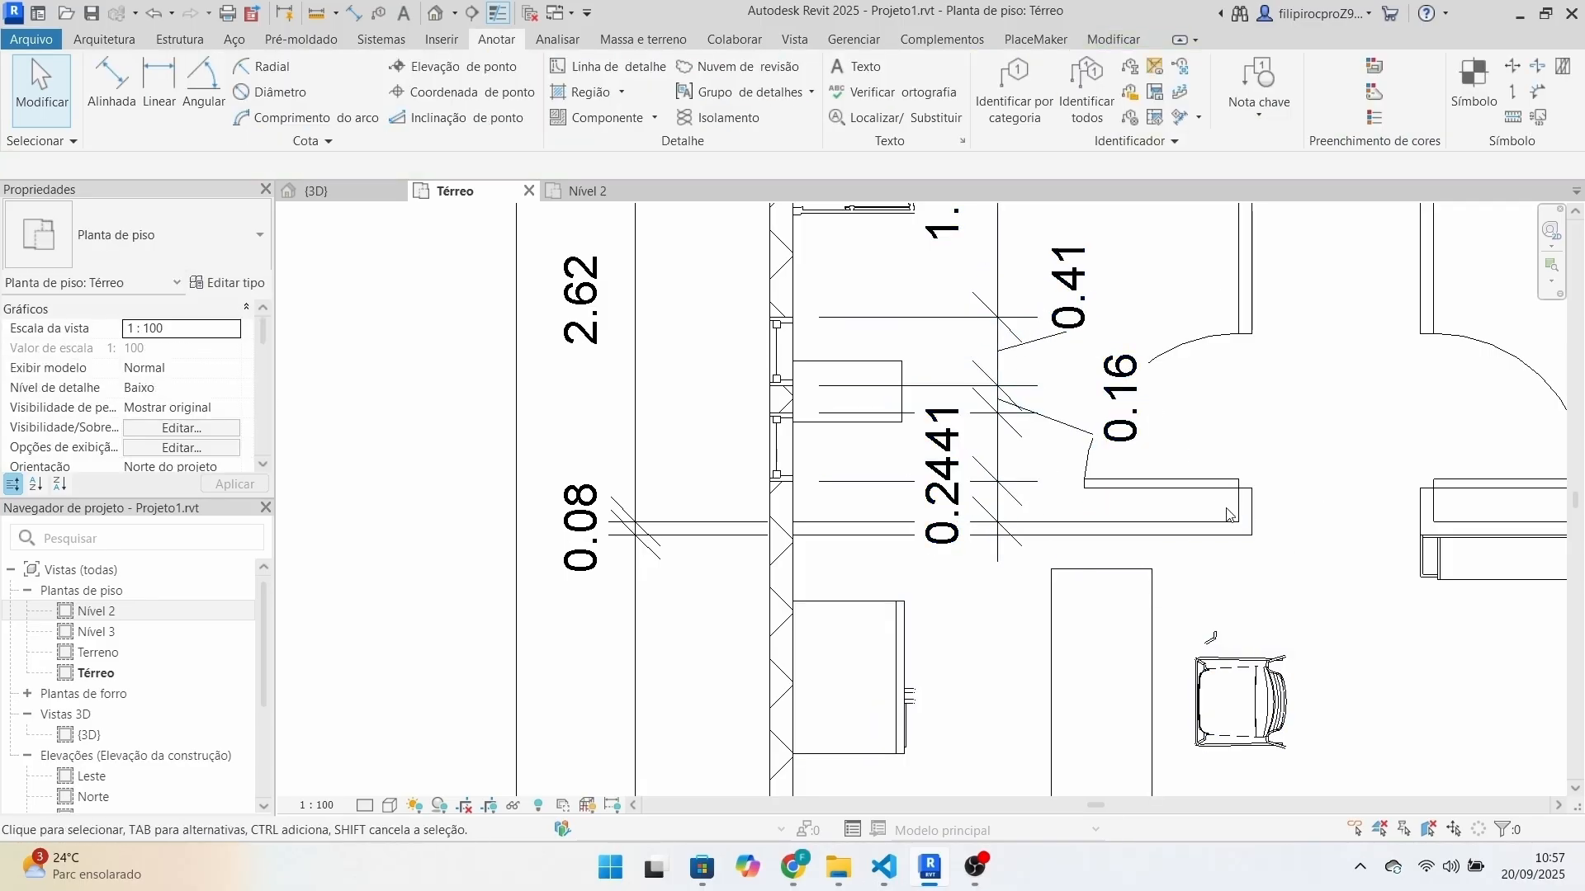
left_click(949, 529)
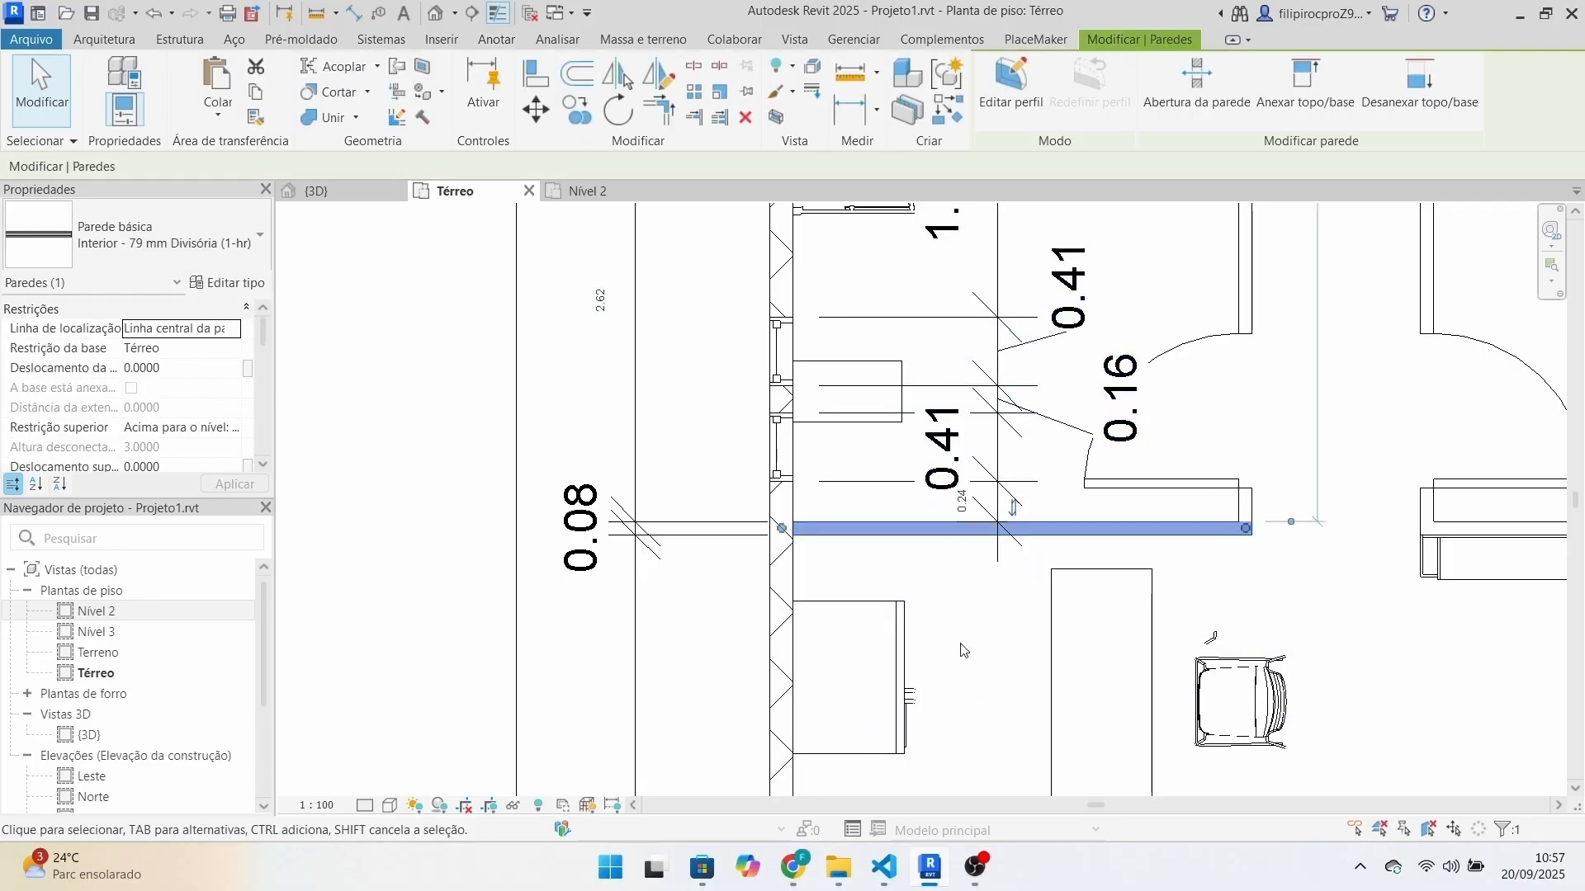
left_click(957, 470)
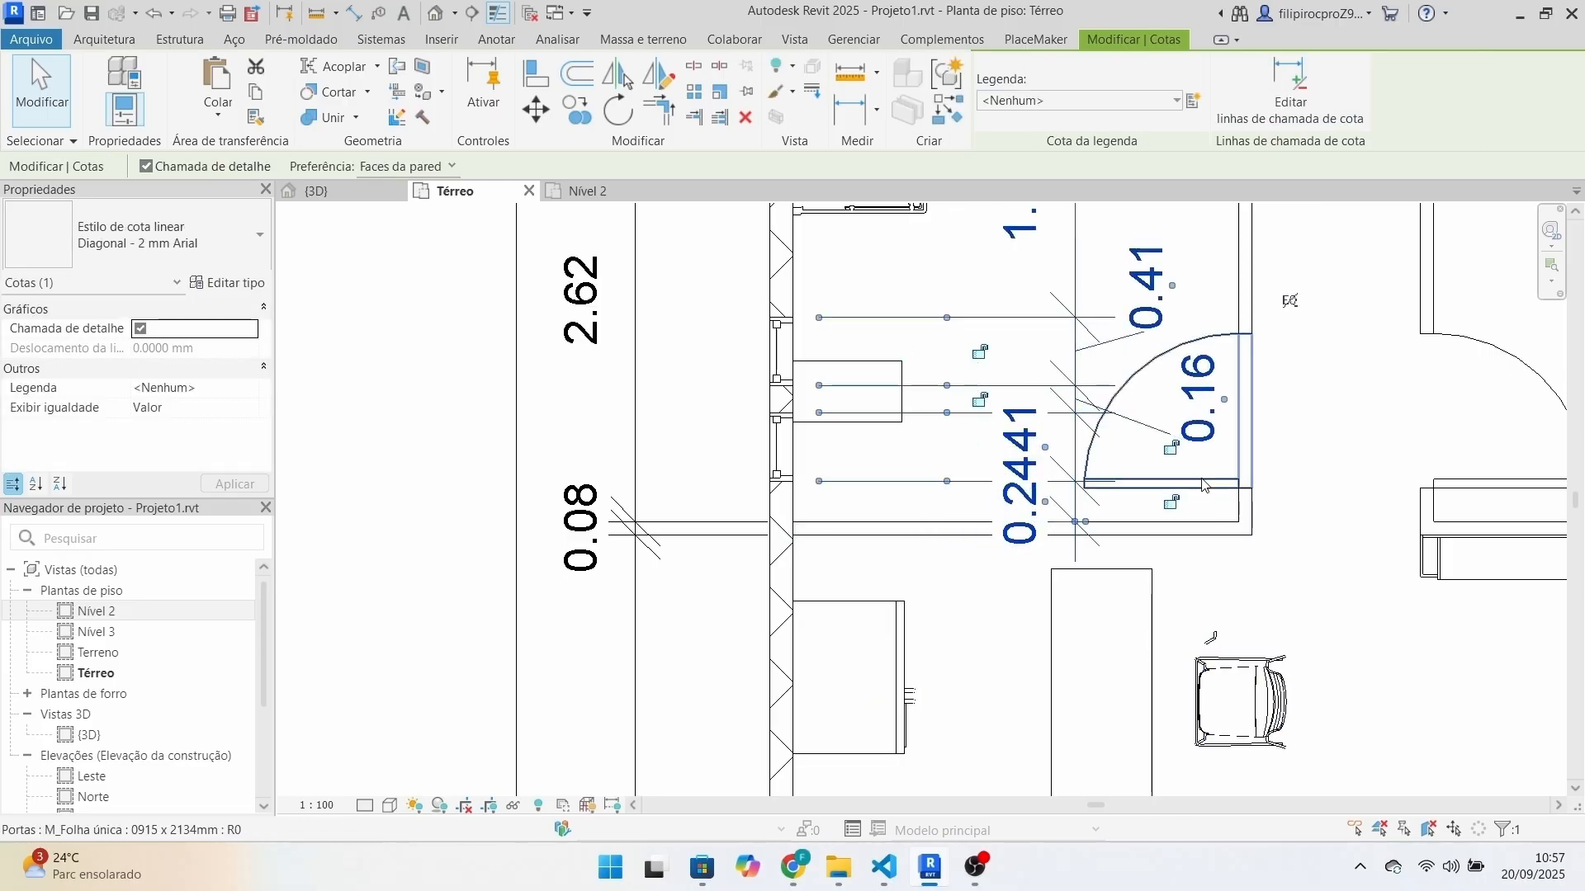
Undo the bathroom window dimension chain together with its text and position adjustments.
scroll(1181, 479, "down", 2)
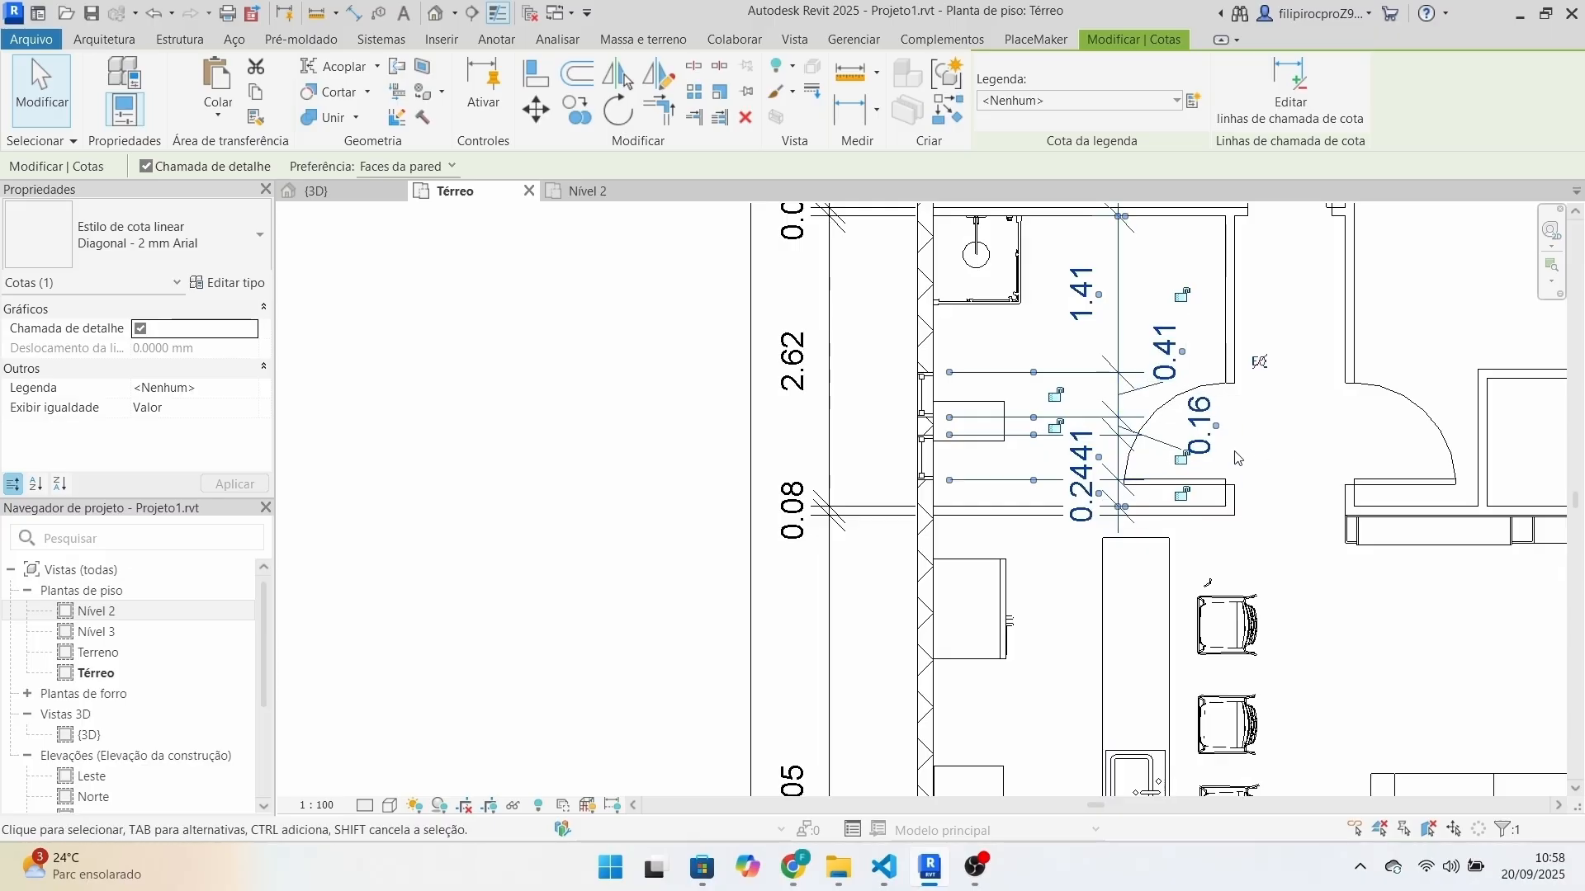
scroll(1181, 396, "up", 2)
key("Escape")
scroll(1206, 453, "up", 1)
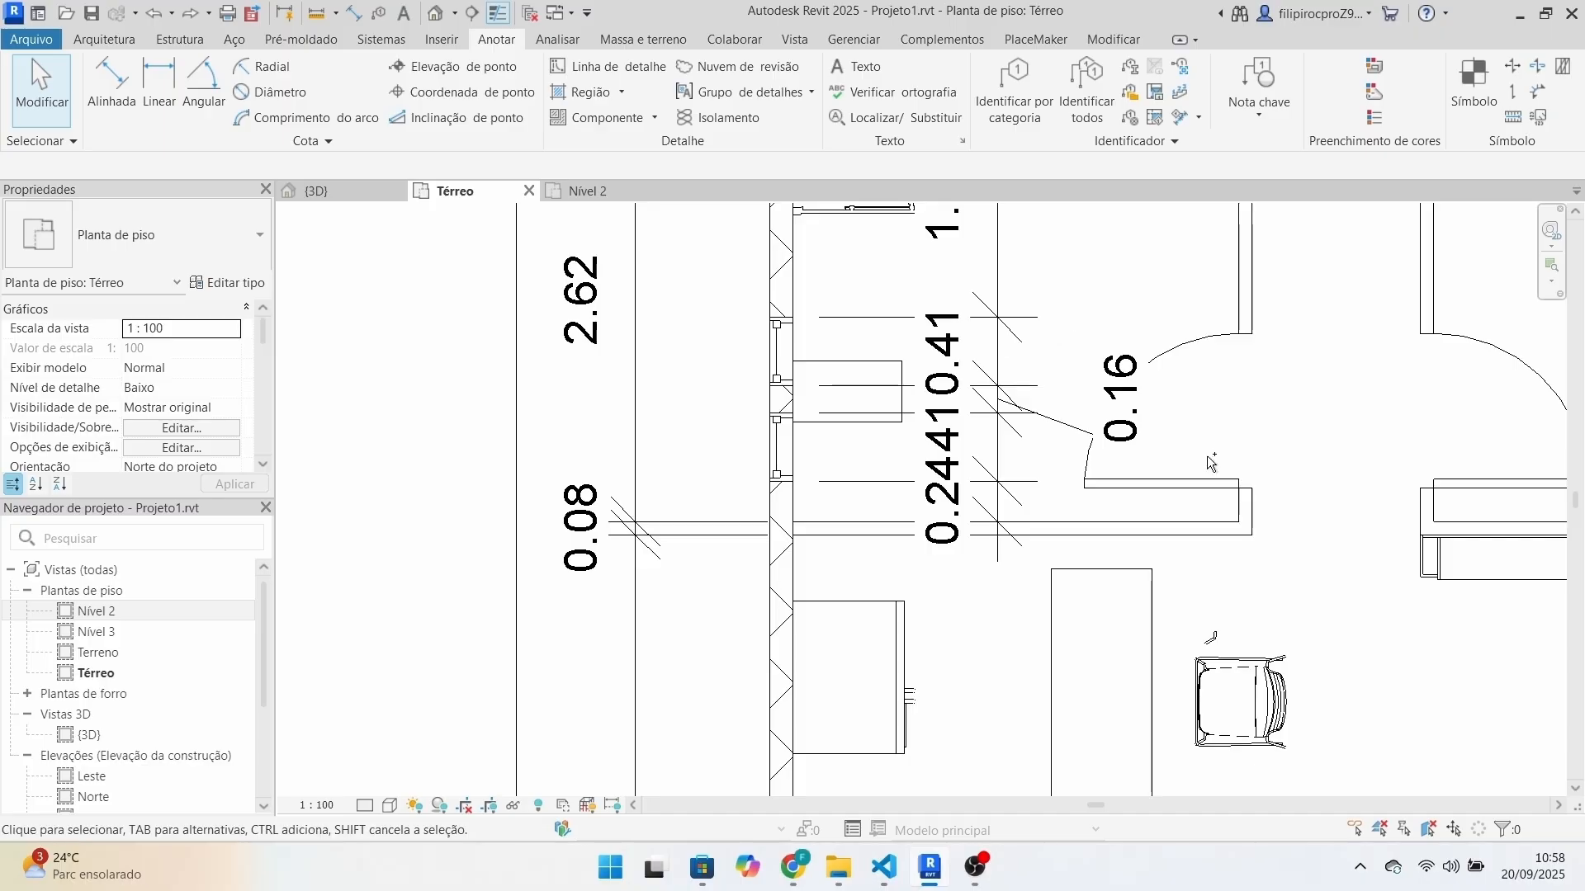
scroll(1207, 455, "up", 1)
scroll(1213, 475, "down", 5)
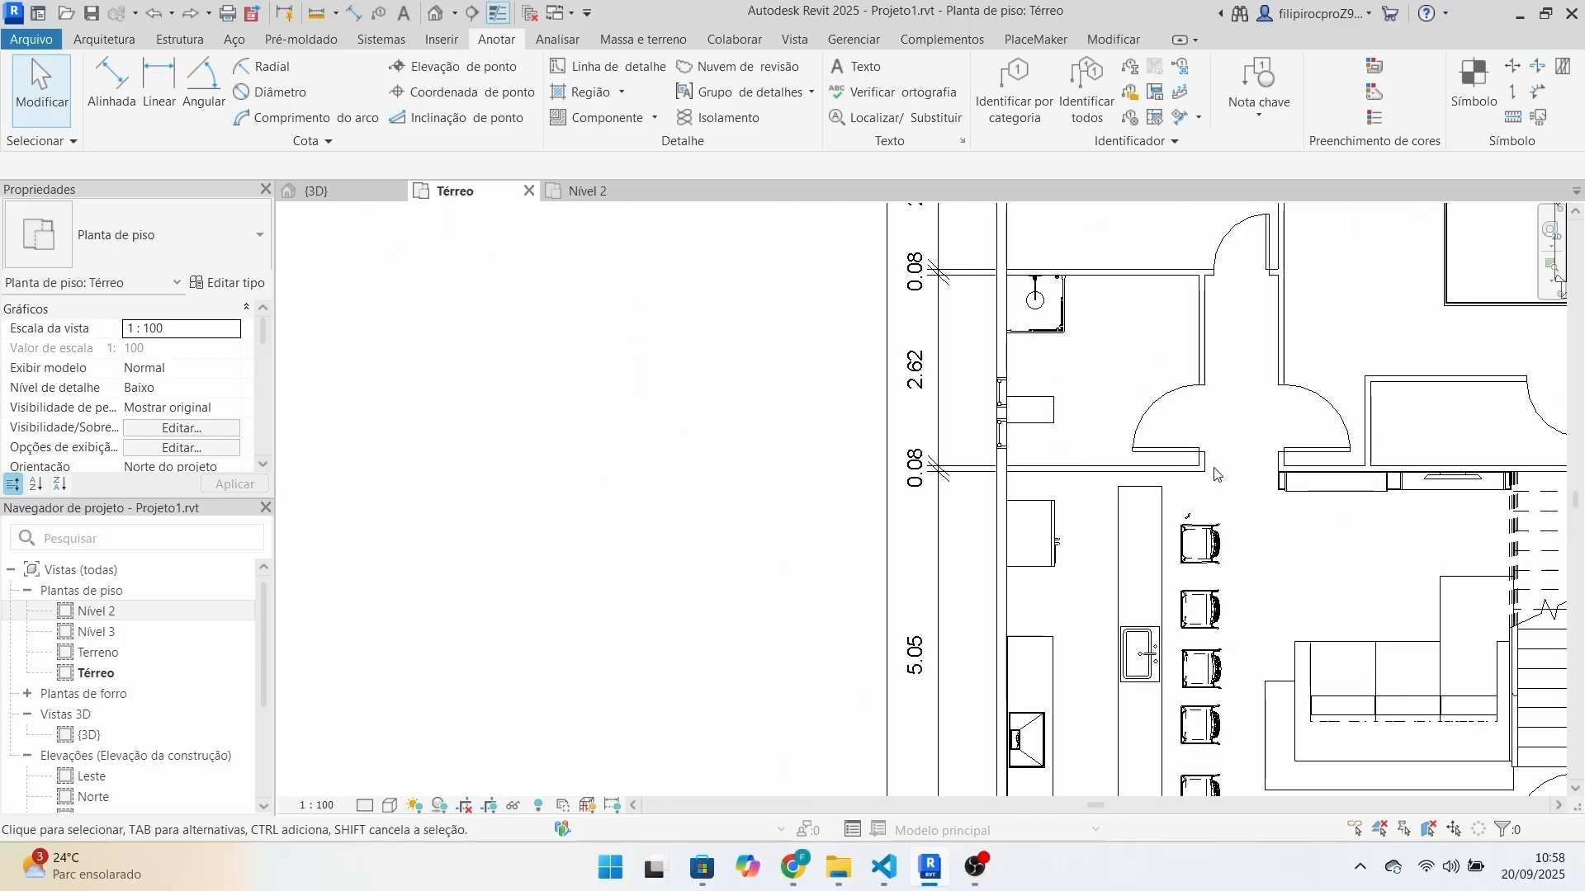
middle_click_drag(1245, 513, 1102, 514)
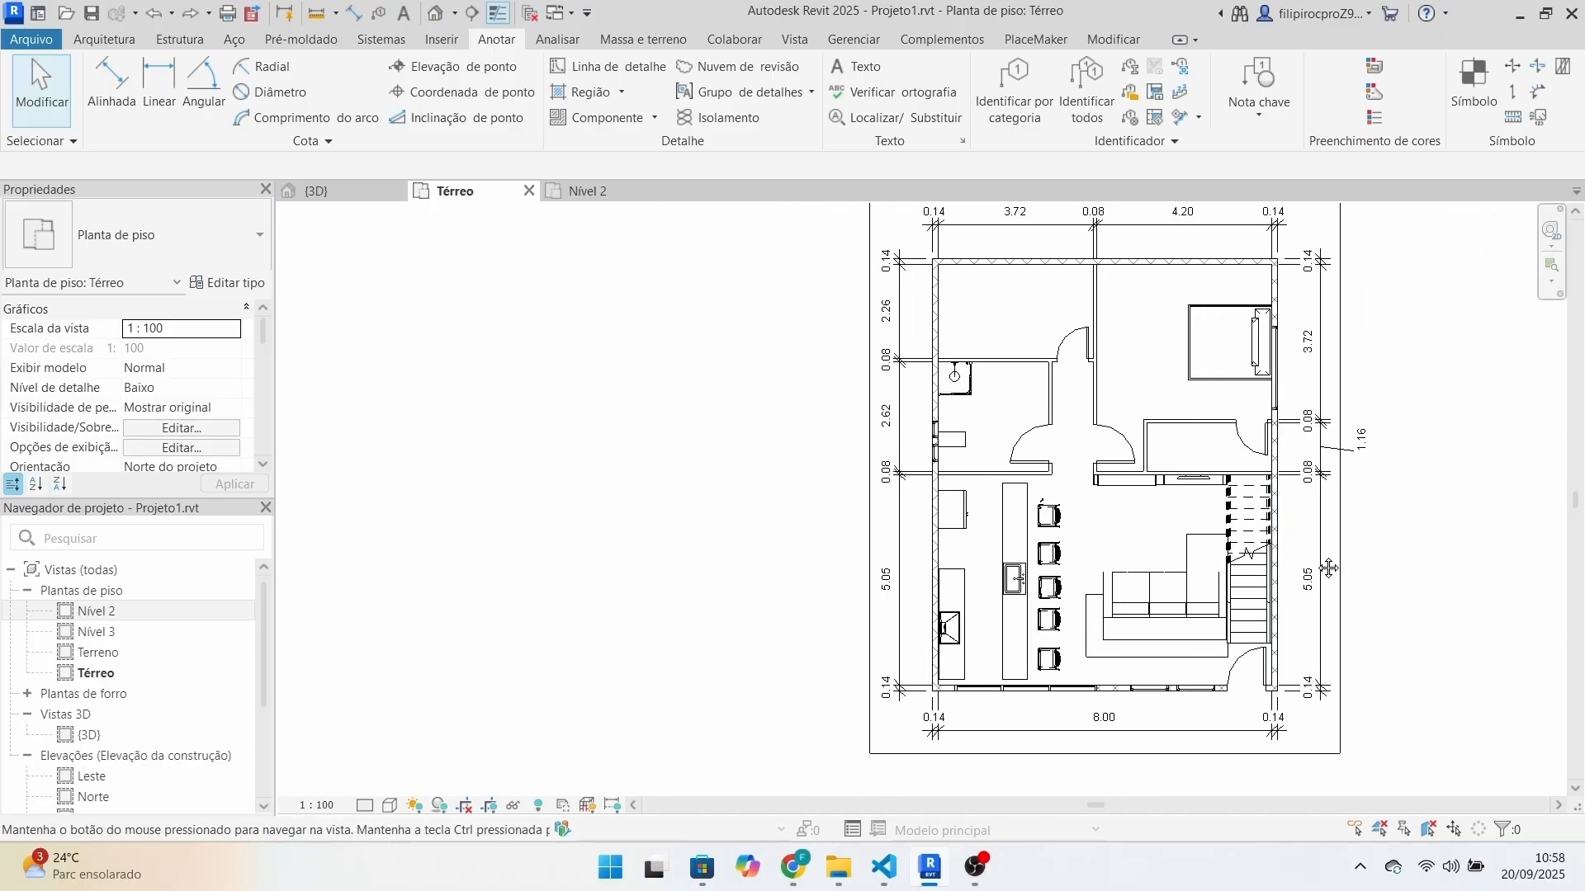
middle_click_drag(1401, 561, 1159, 555)
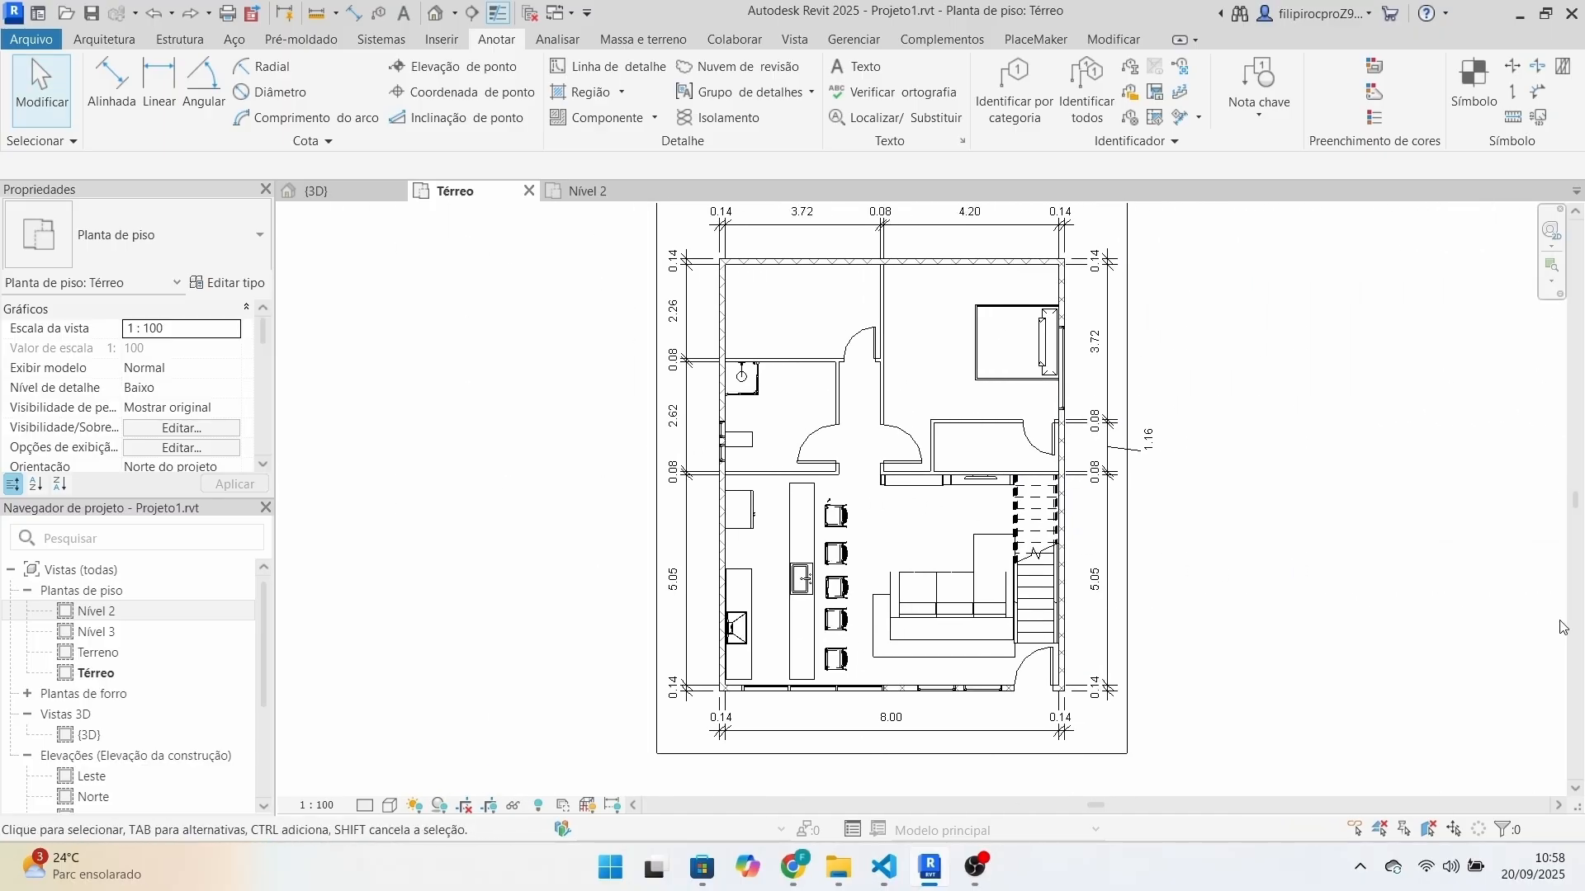
In the Nível 2 plan, place an aligned dimension chain above the upper exterior wall across the faces of the side walls and central partition.
left_click(583, 195)
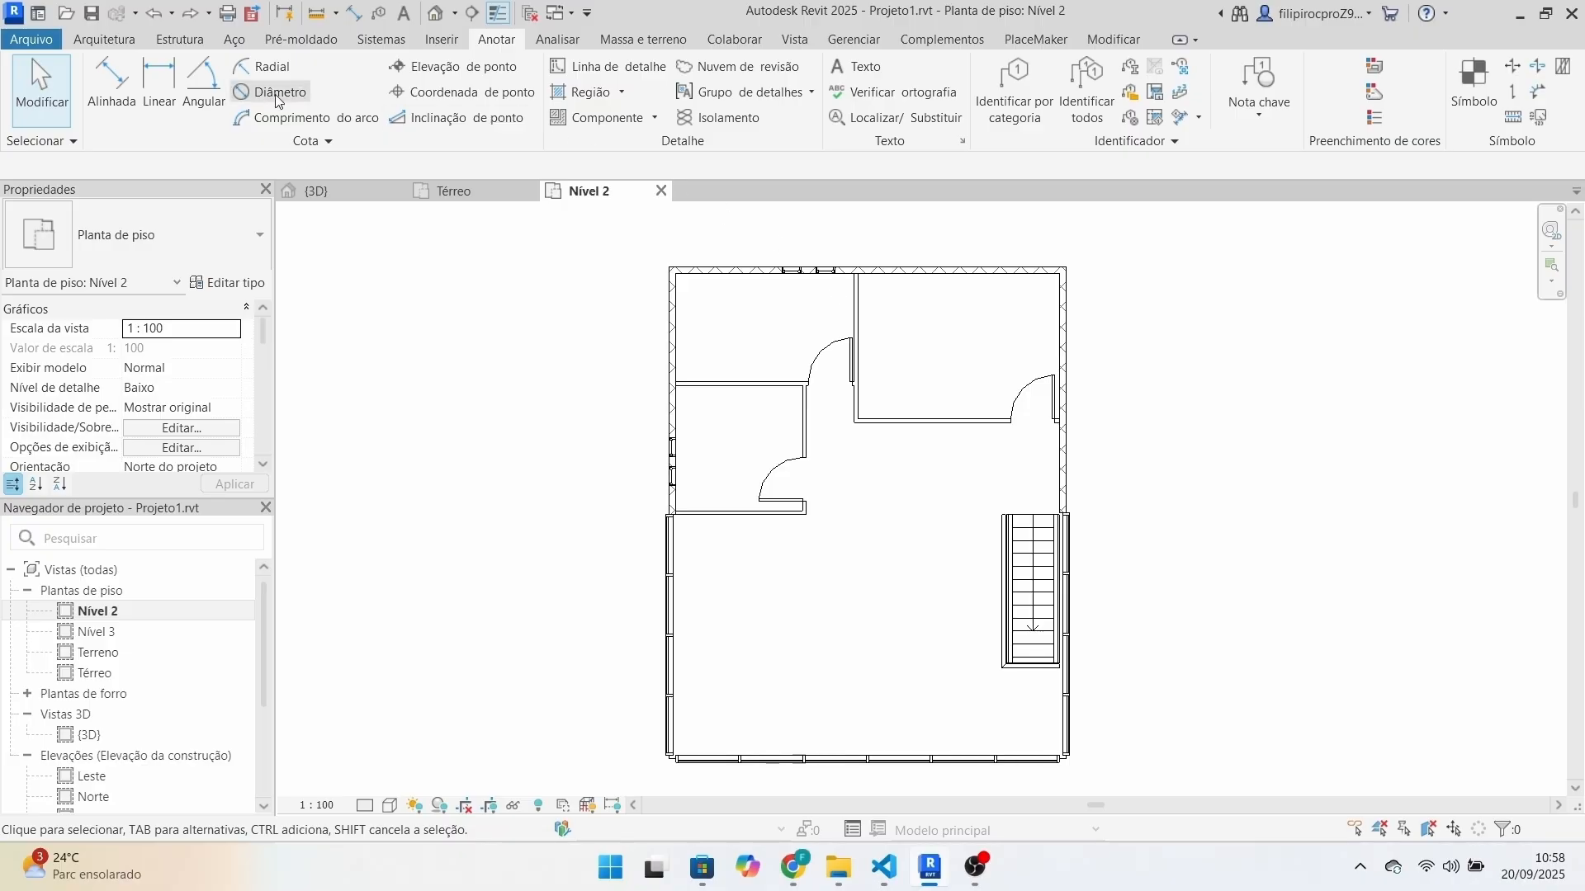
left_click(112, 79)
scroll(633, 299, "down", 1)
middle_click_drag(633, 300, 596, 343)
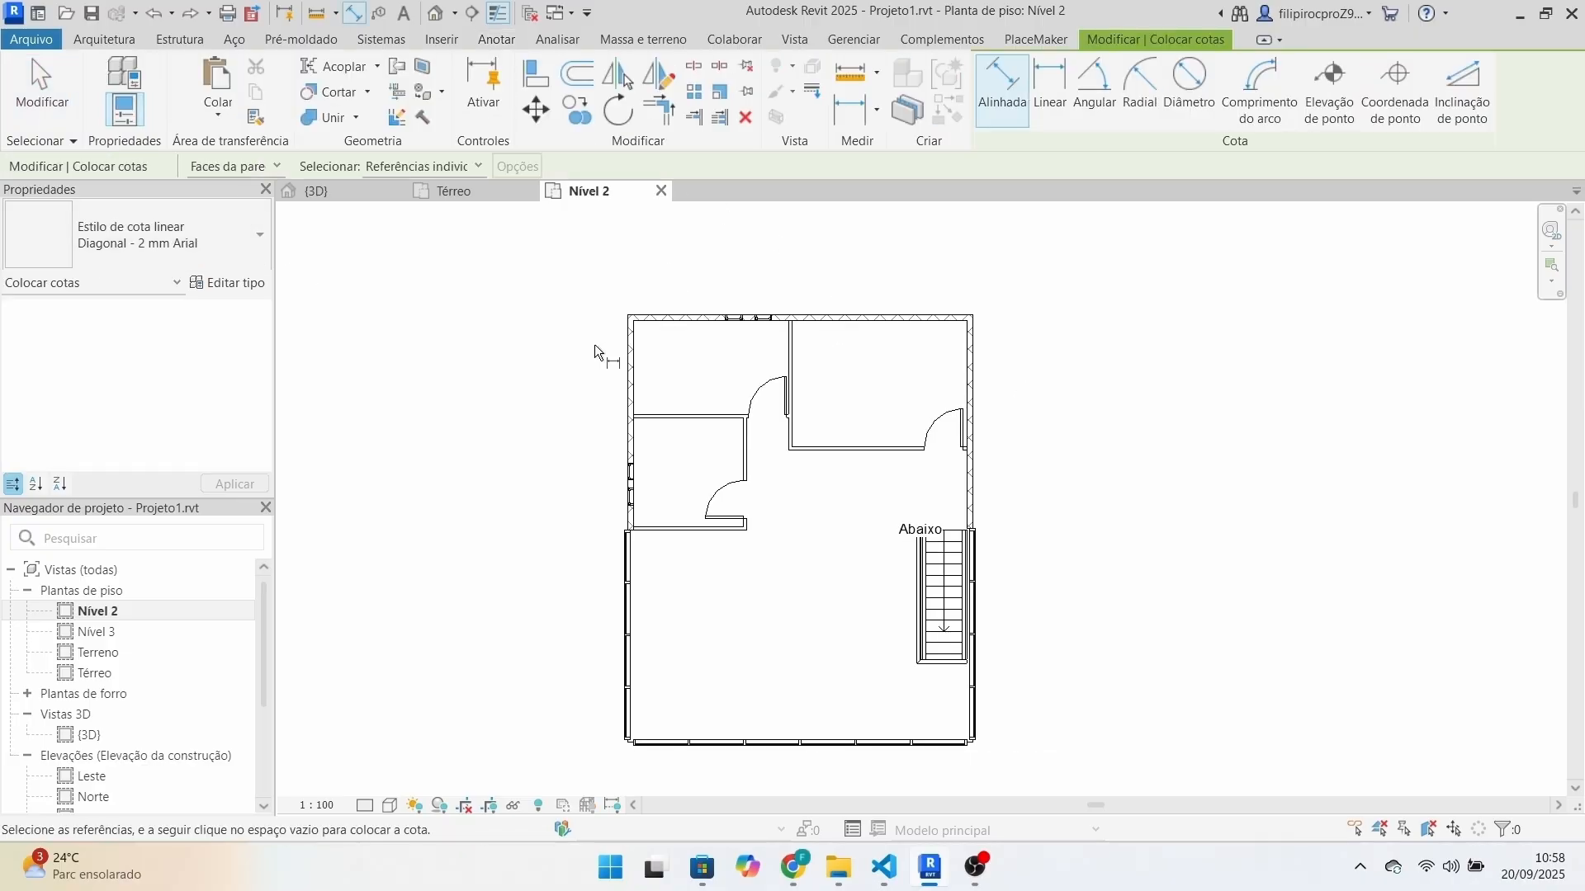
scroll(606, 344, "up", 3)
middle_click_drag(621, 347, 646, 432)
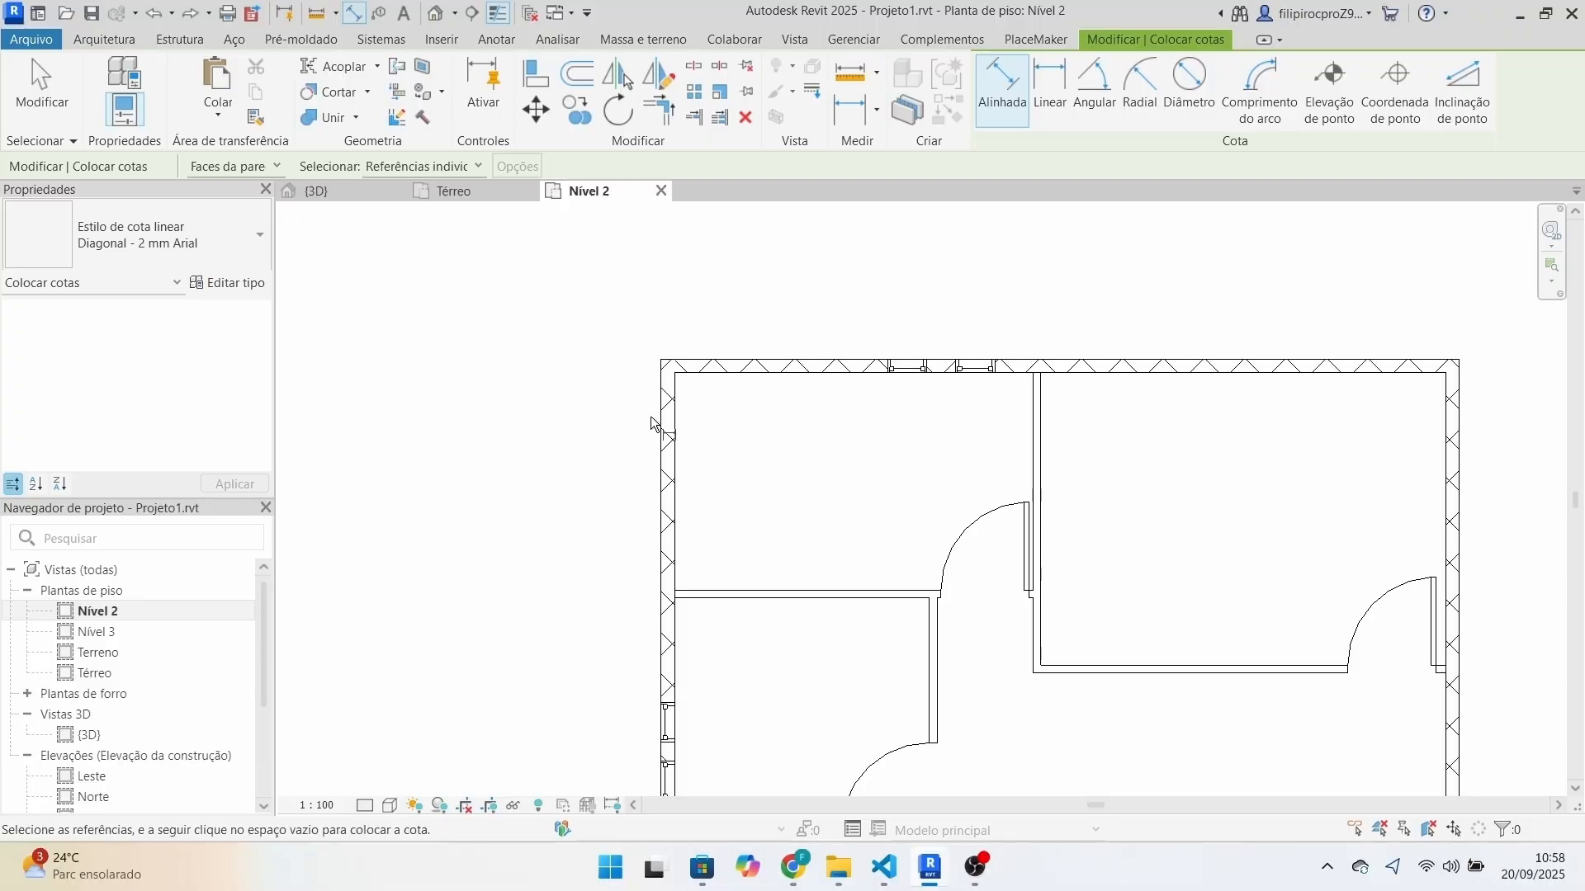
left_click(673, 434)
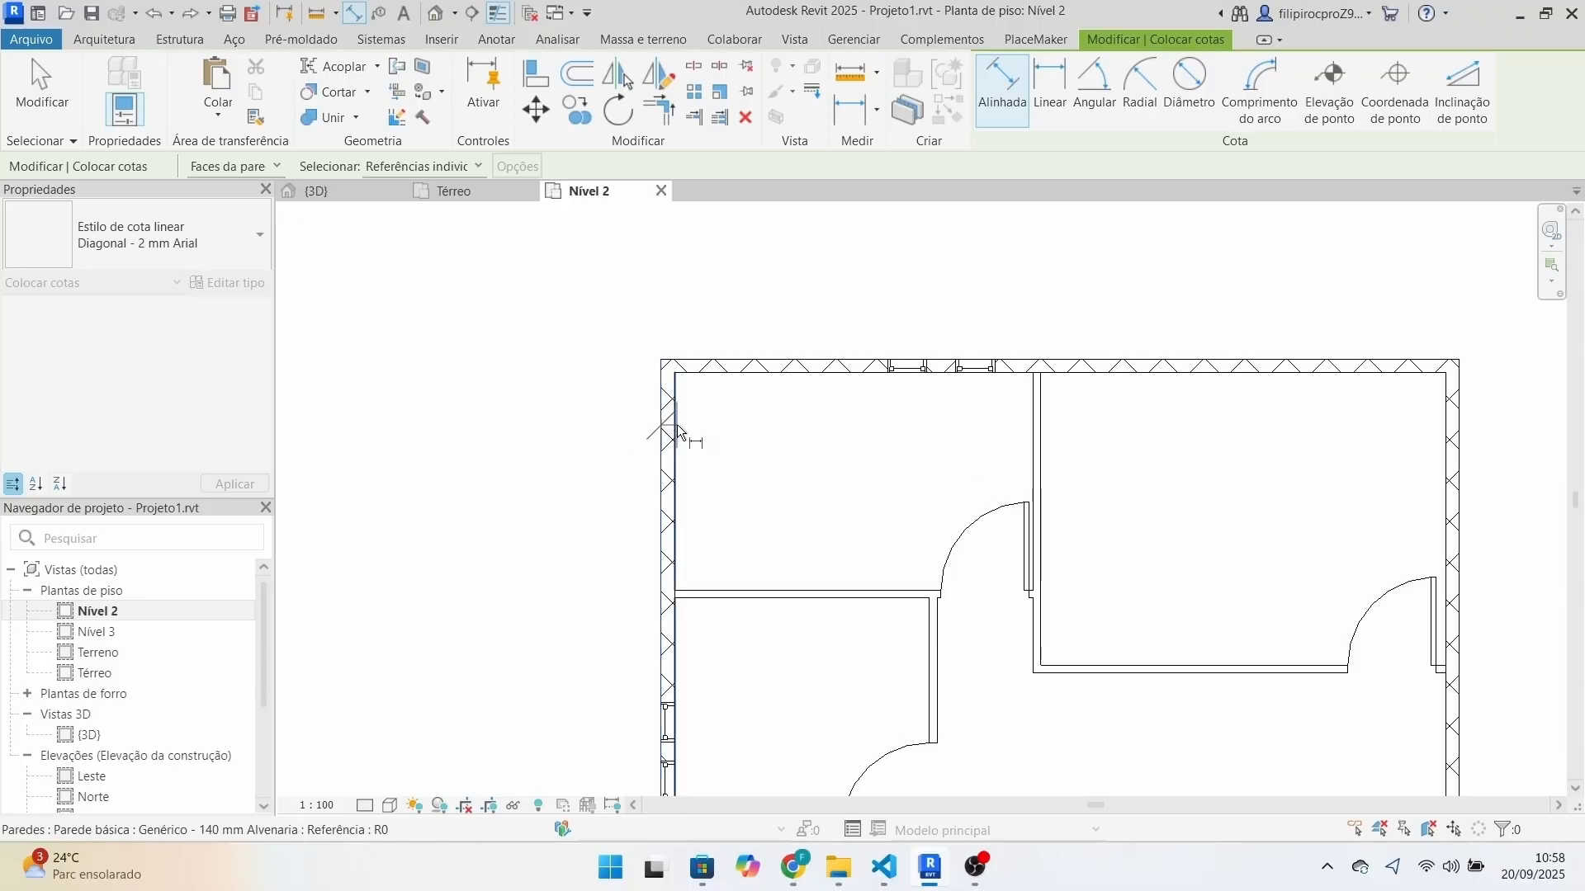
left_click(677, 423)
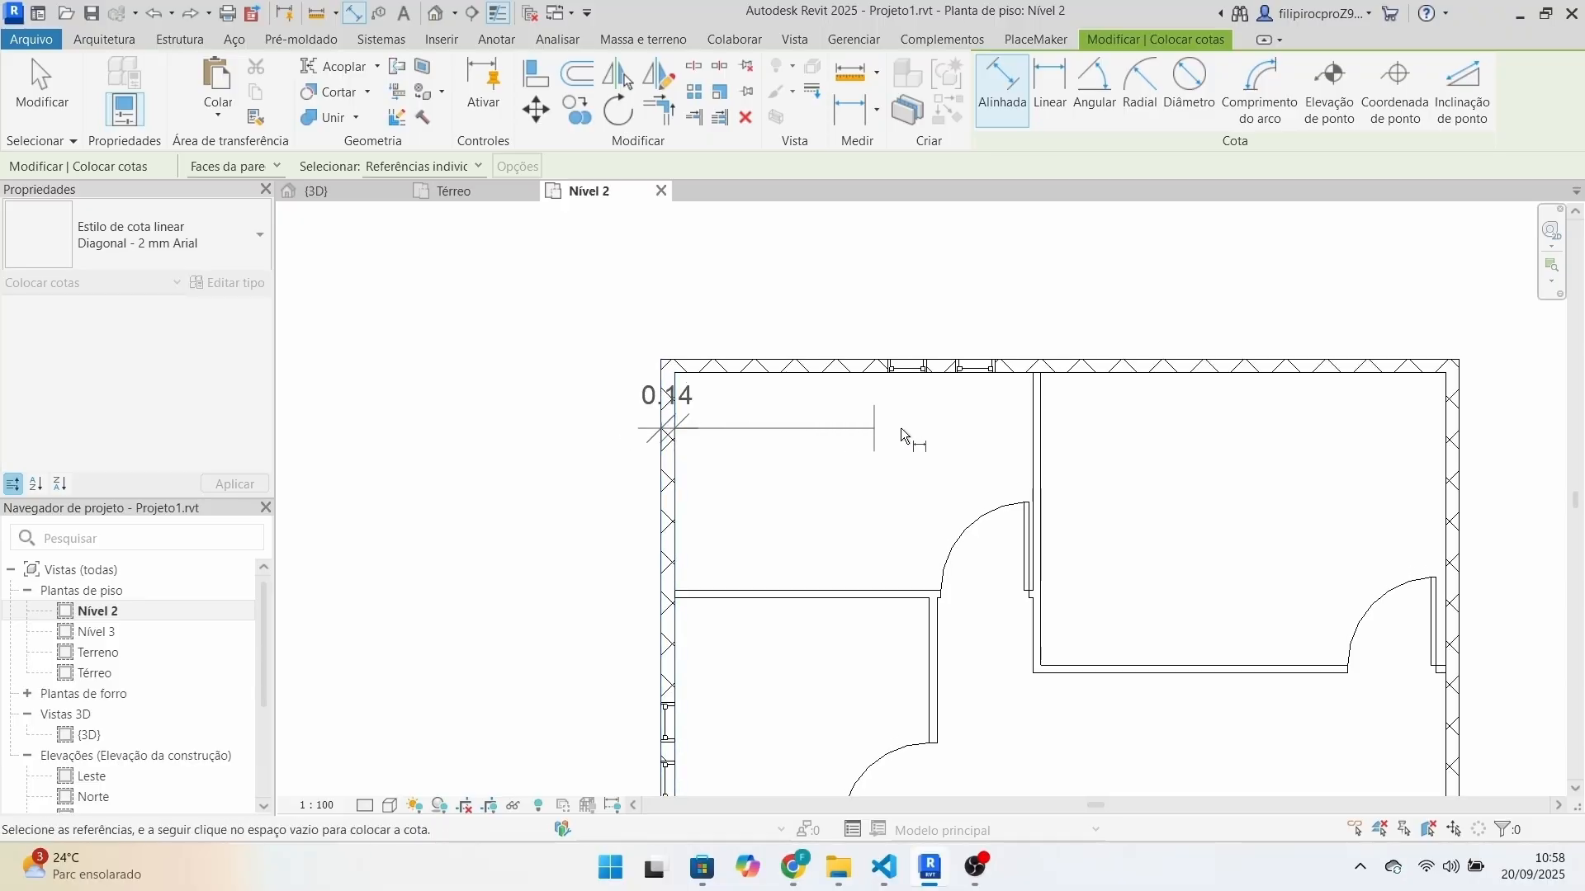
left_click(1041, 424)
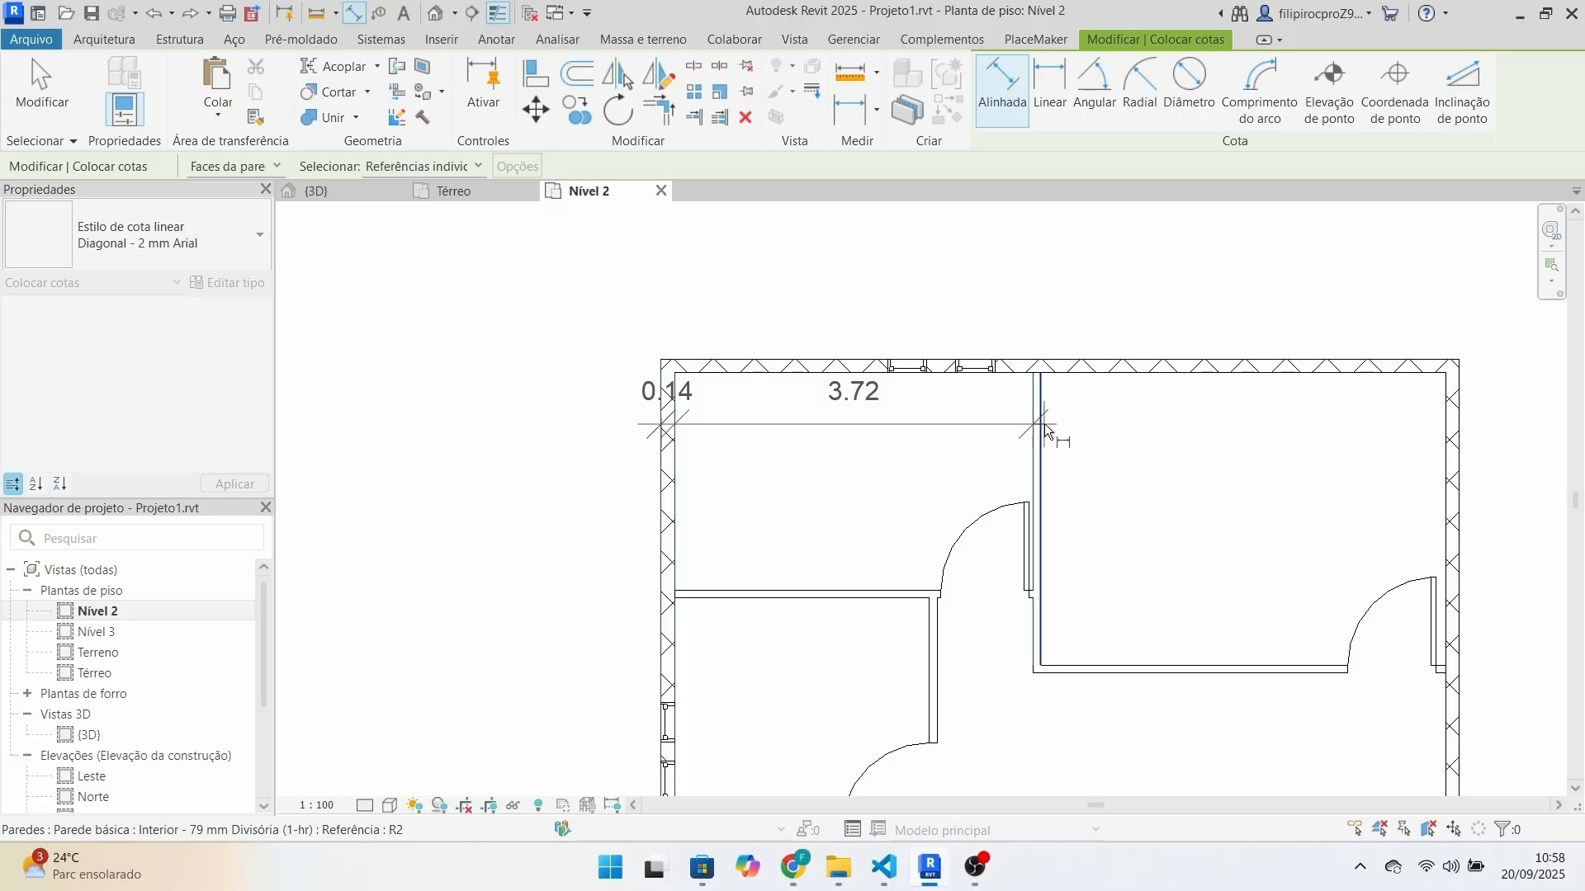
left_click(1043, 423)
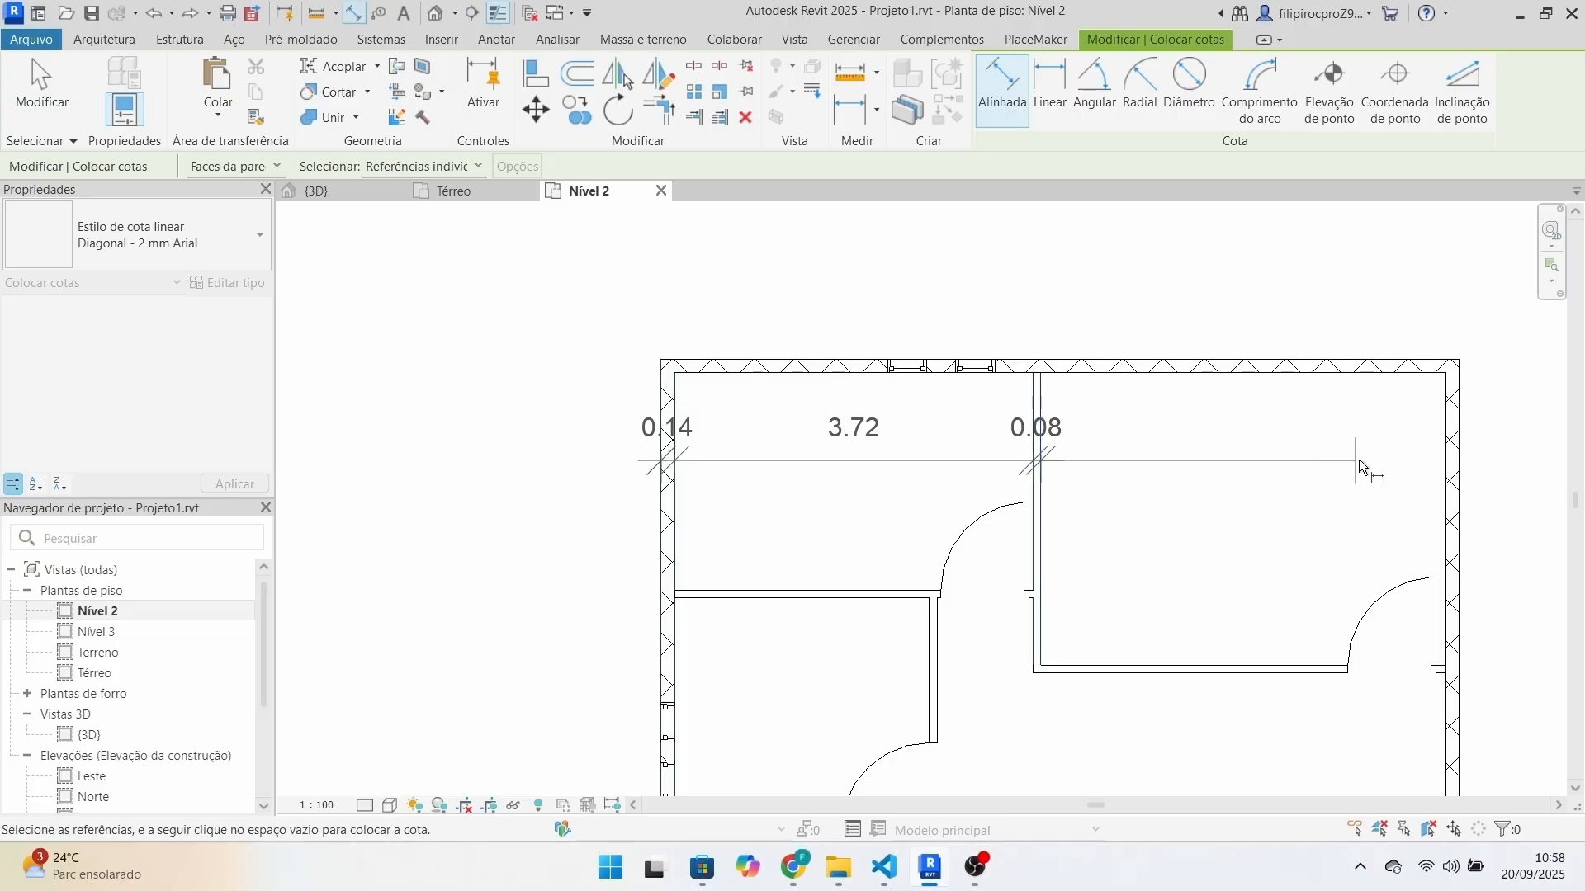
left_click(1447, 436)
left_click(1459, 435)
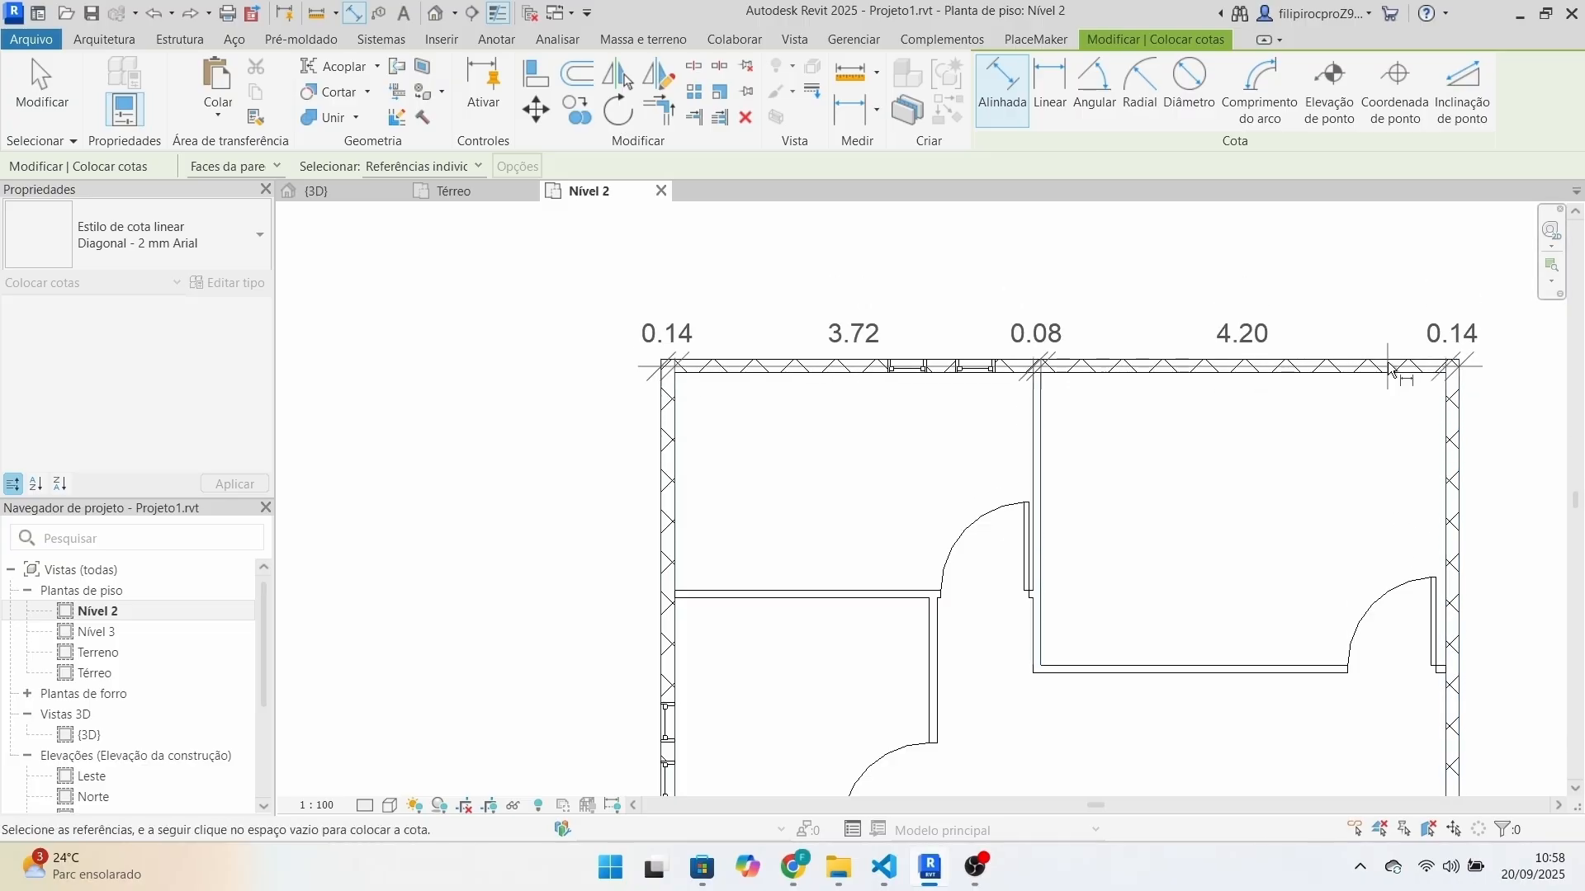
middle_click_drag(1377, 327, 1388, 418)
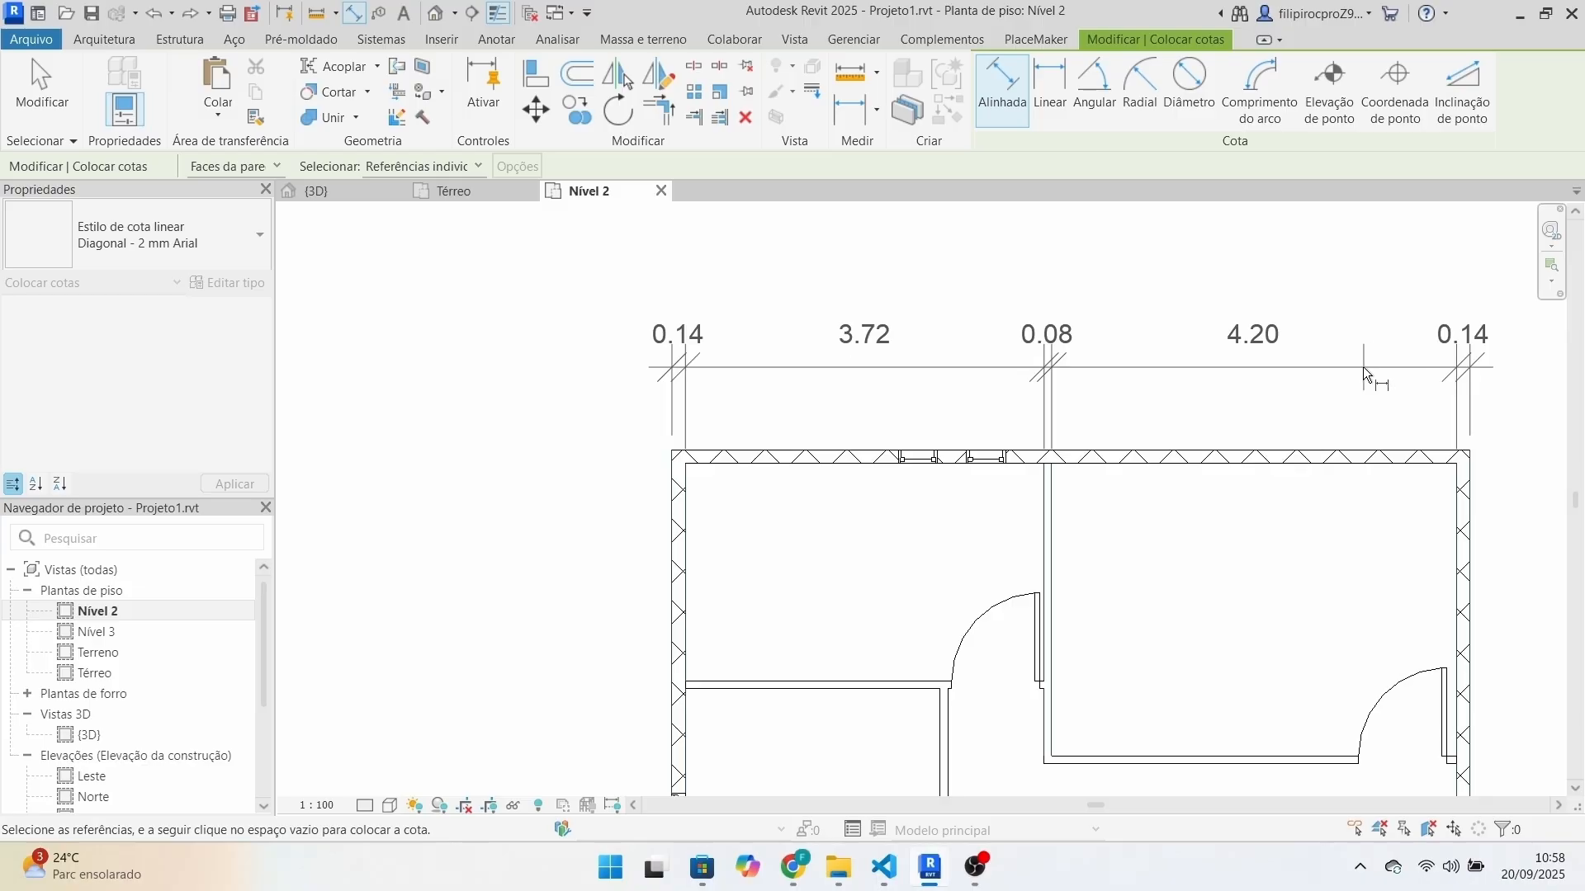
left_click(1301, 376)
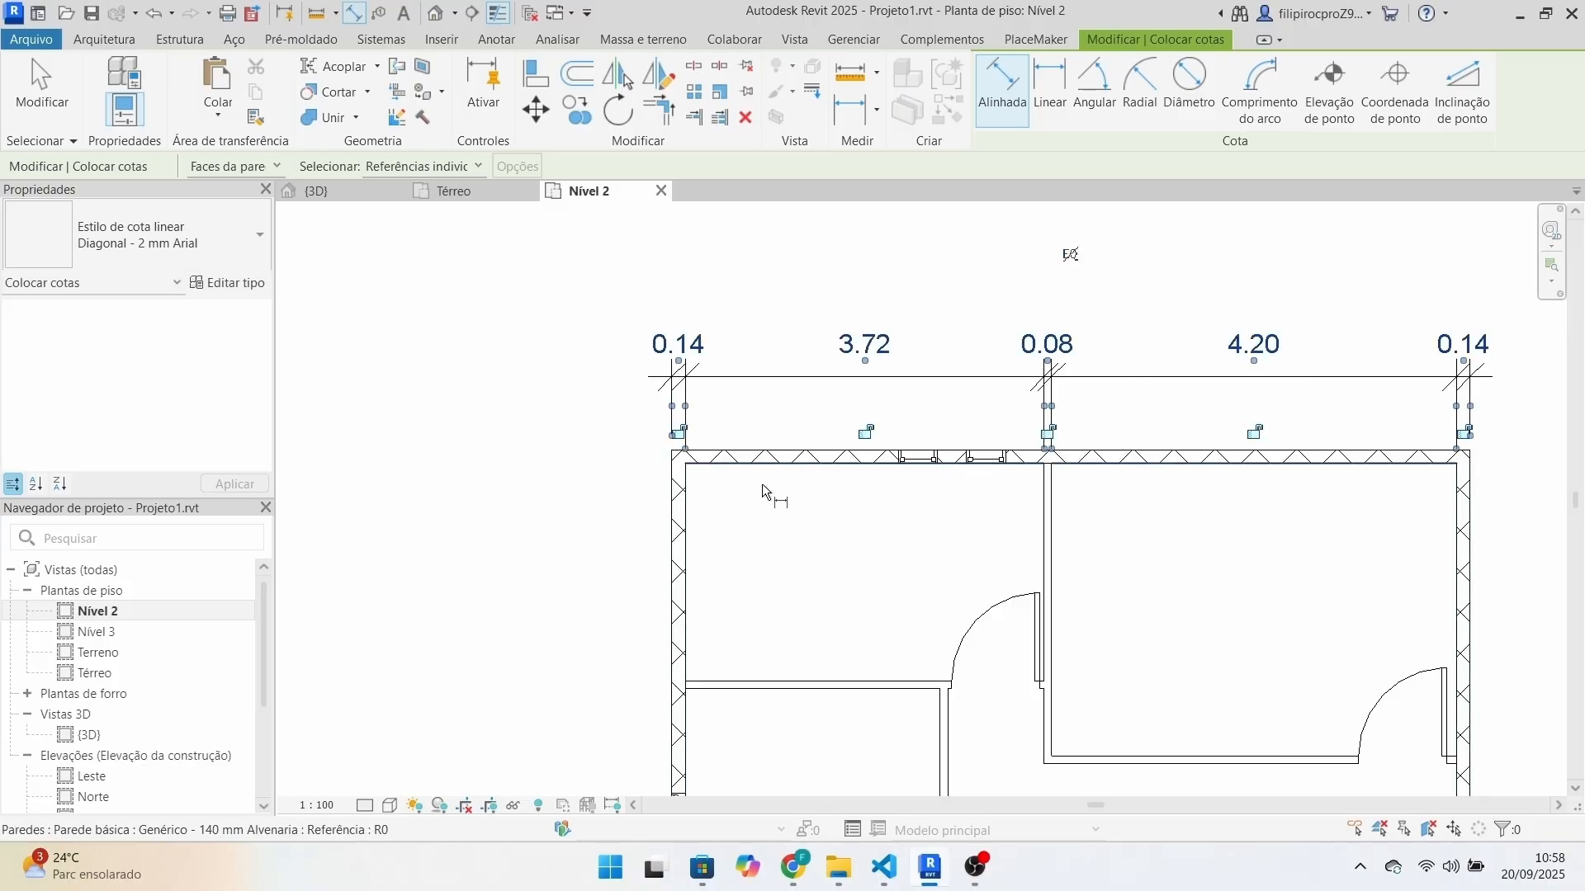
key("Escape")
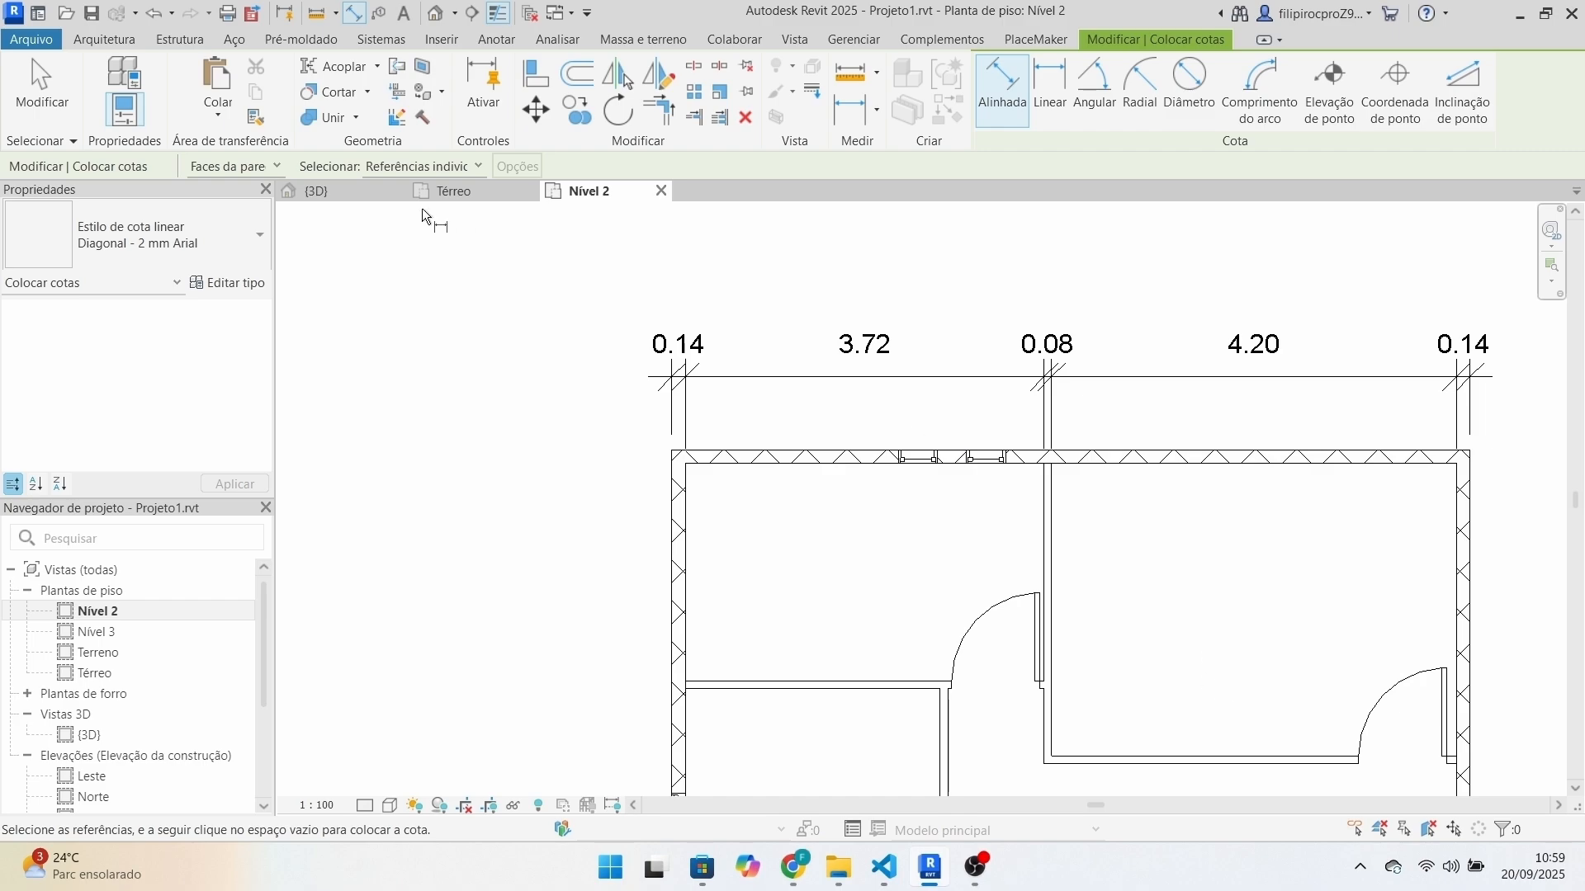
Set the aligned dimension's wall reference to the core centre (Centro do núcleo).
left_click(276, 171)
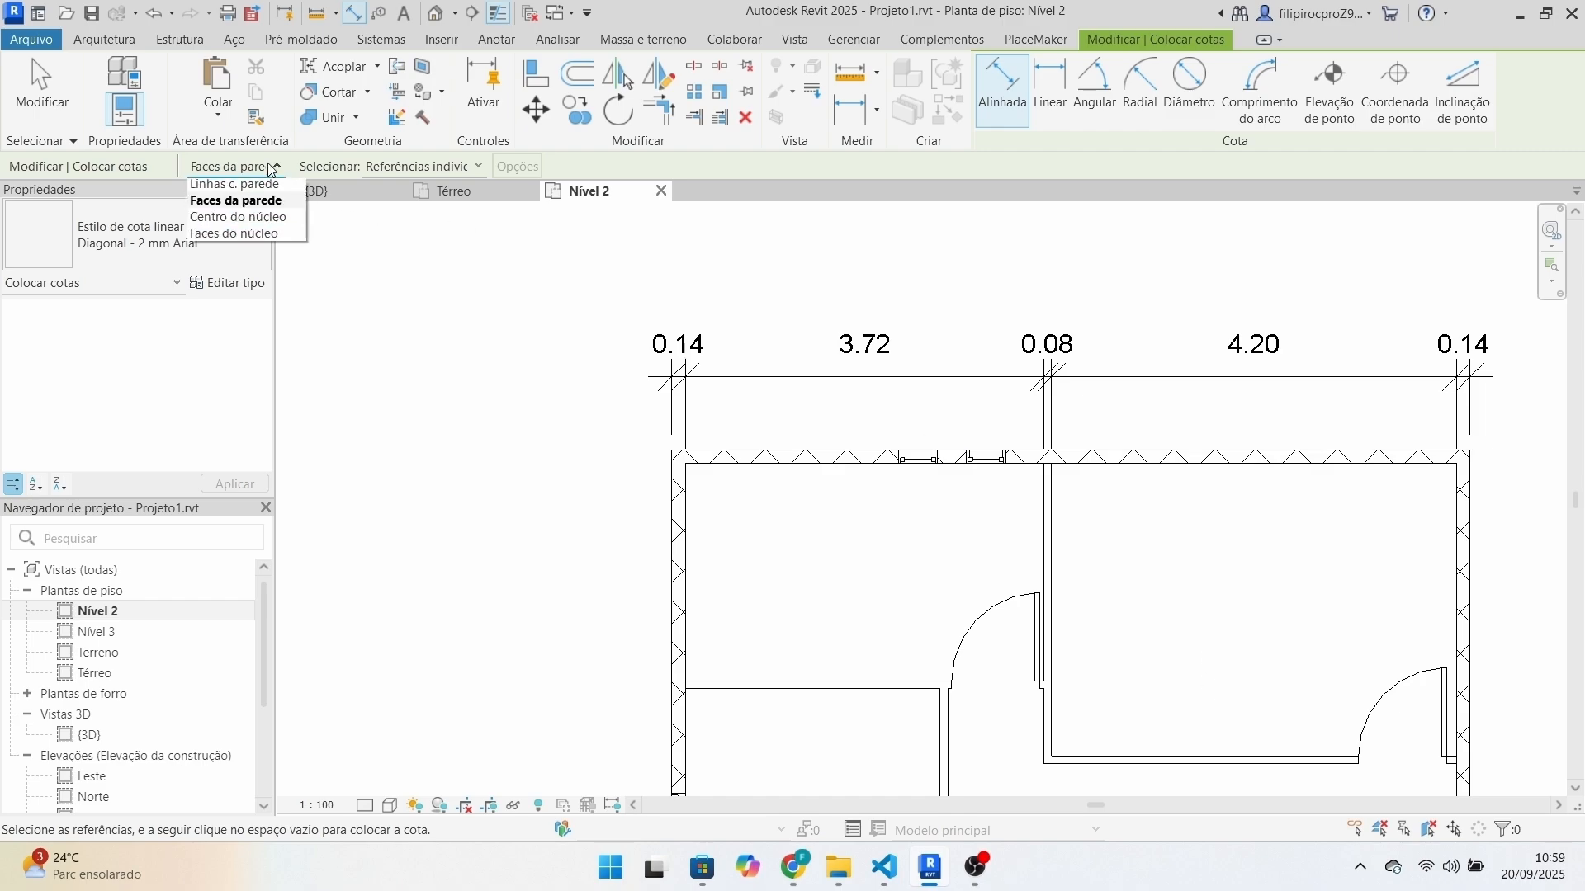
left_click(248, 220)
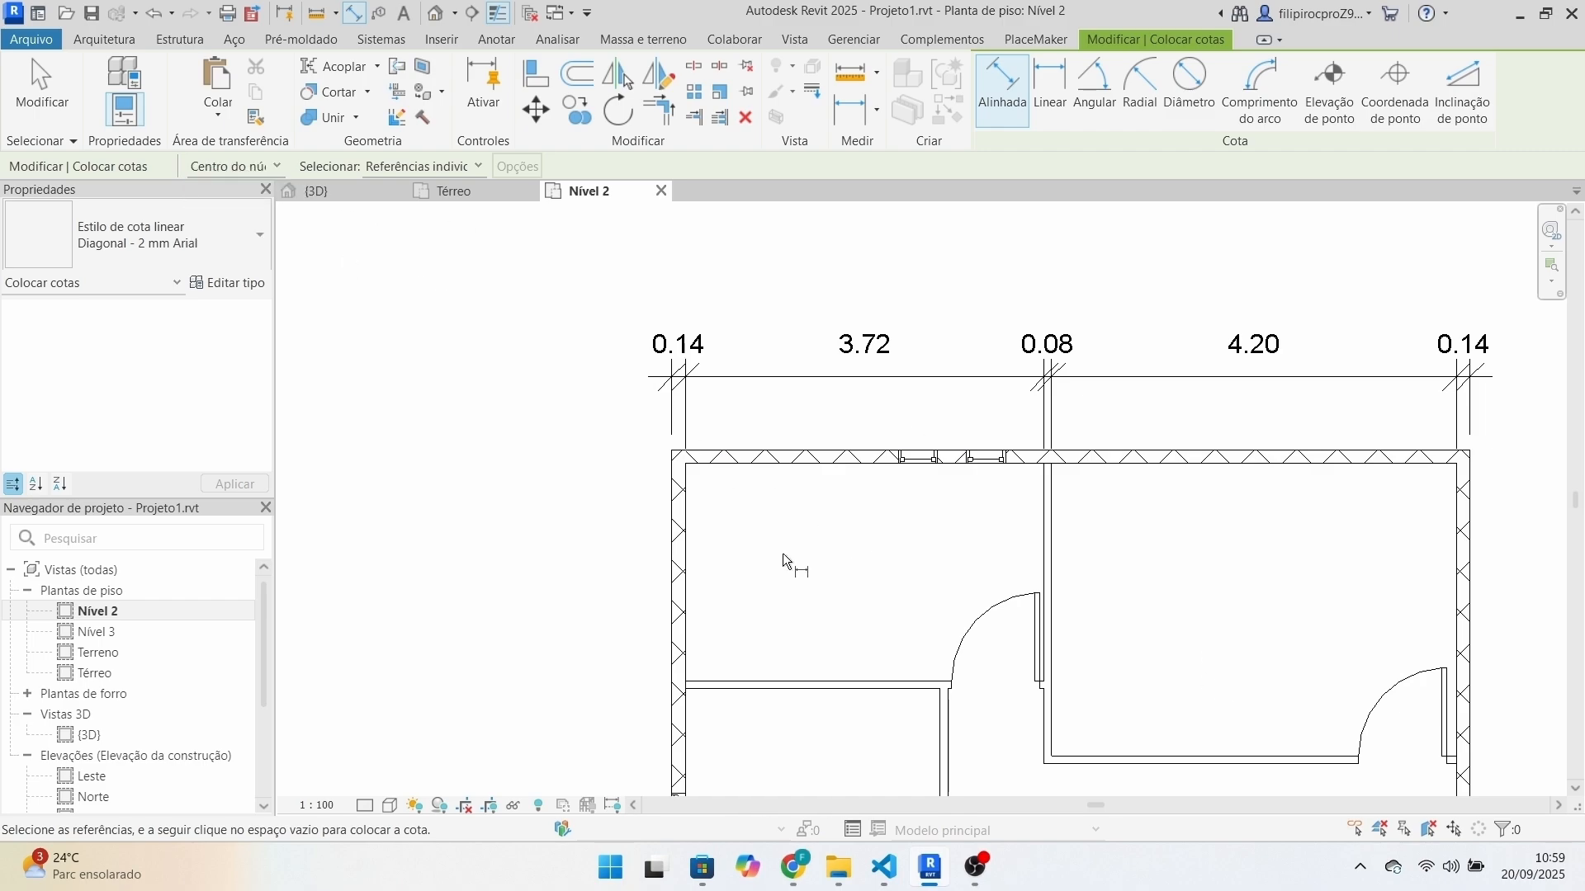
left_click(678, 568)
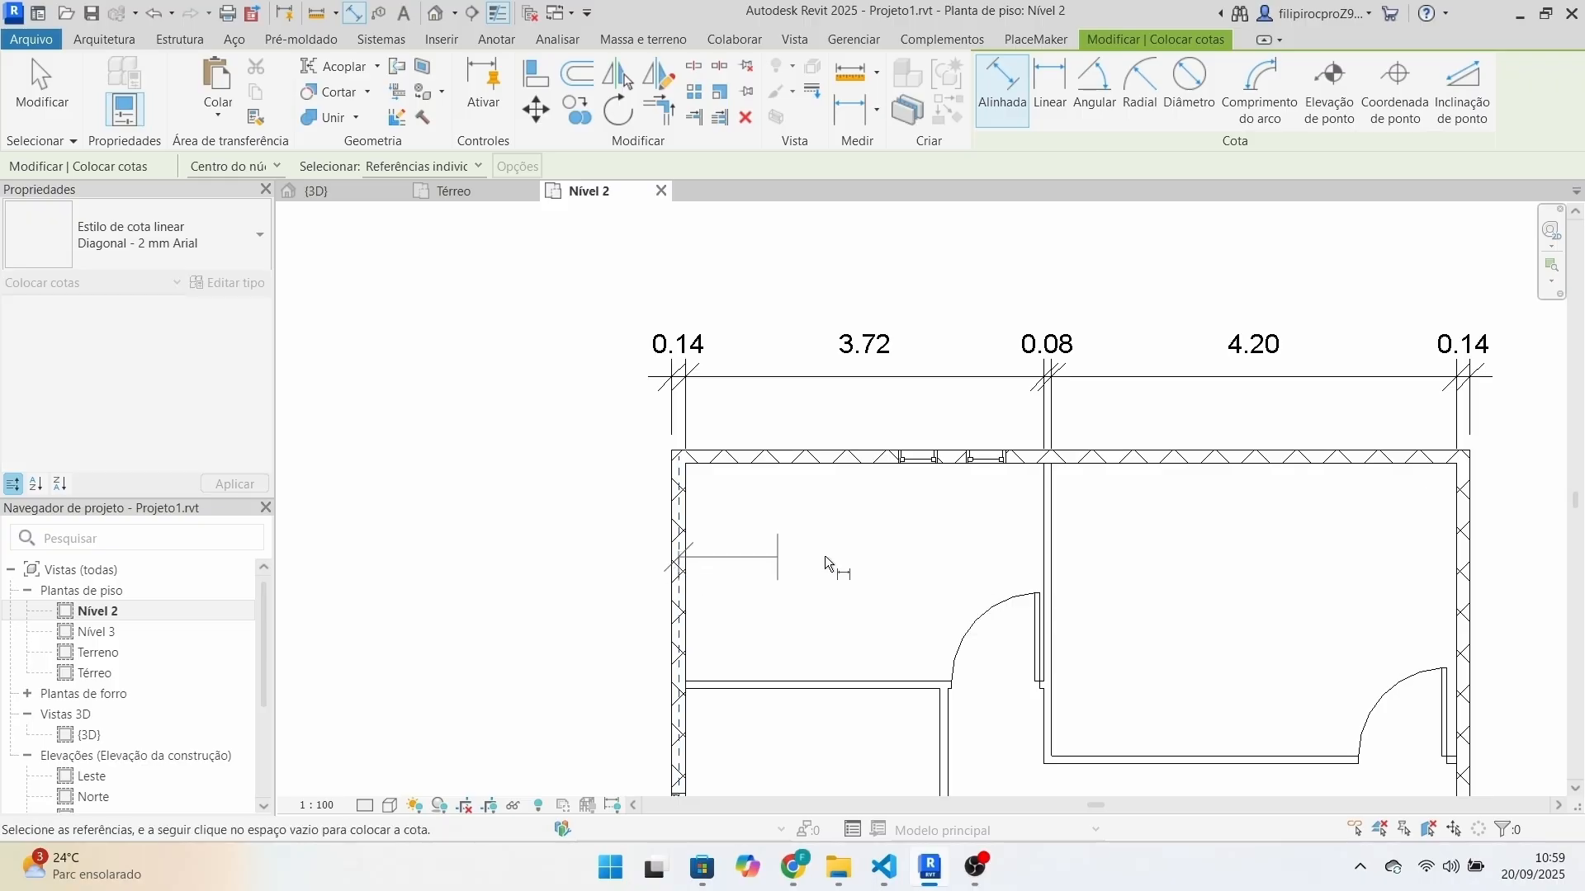
left_click(1047, 558)
left_click(1461, 558)
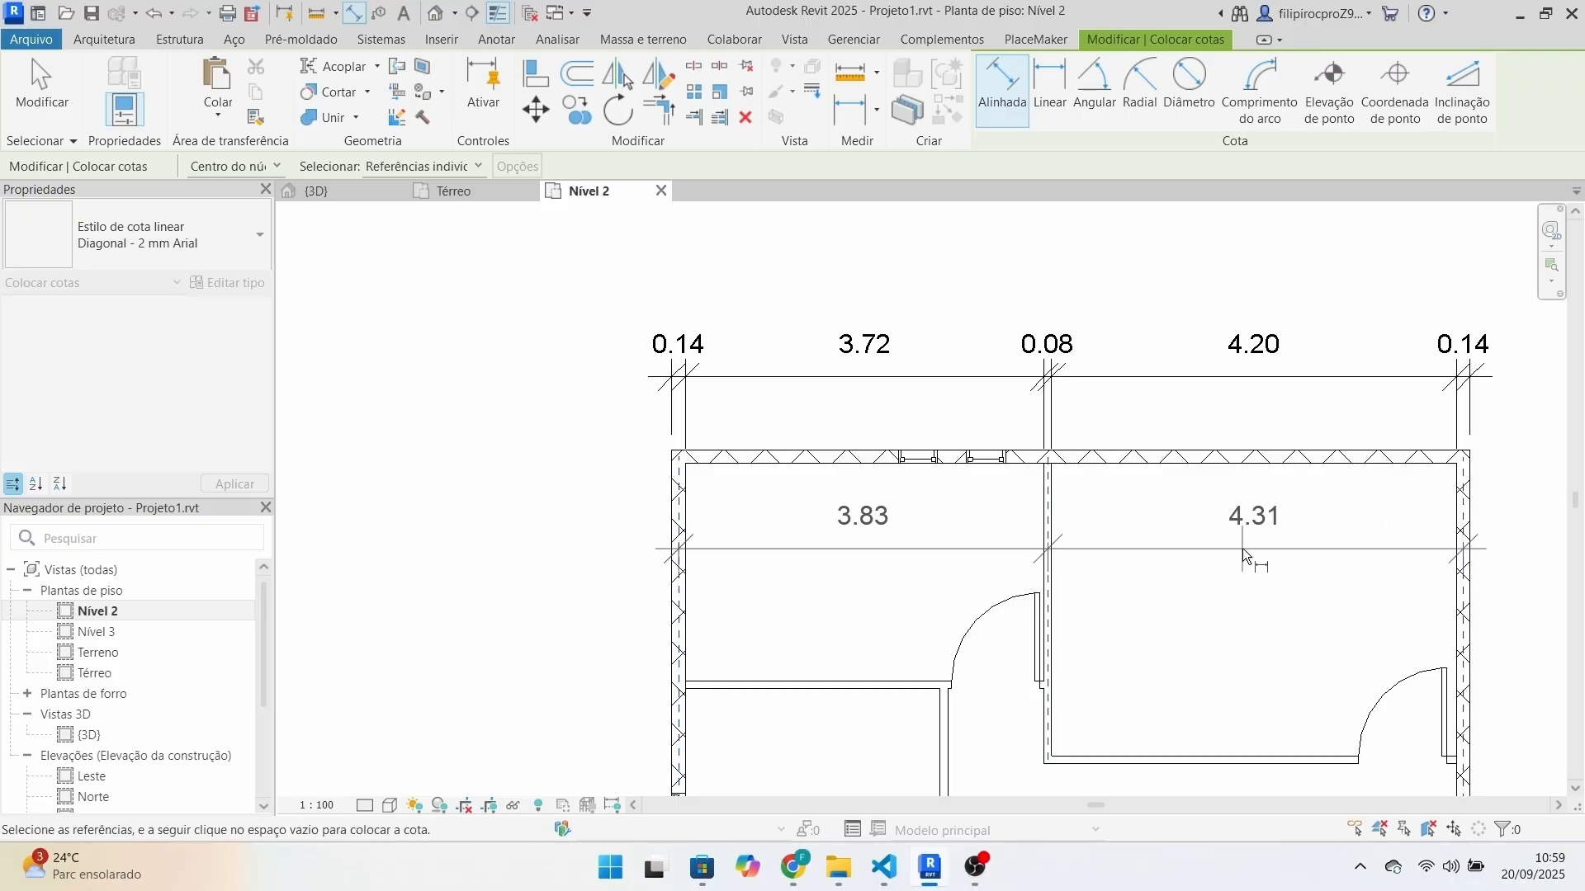
key("Escape")
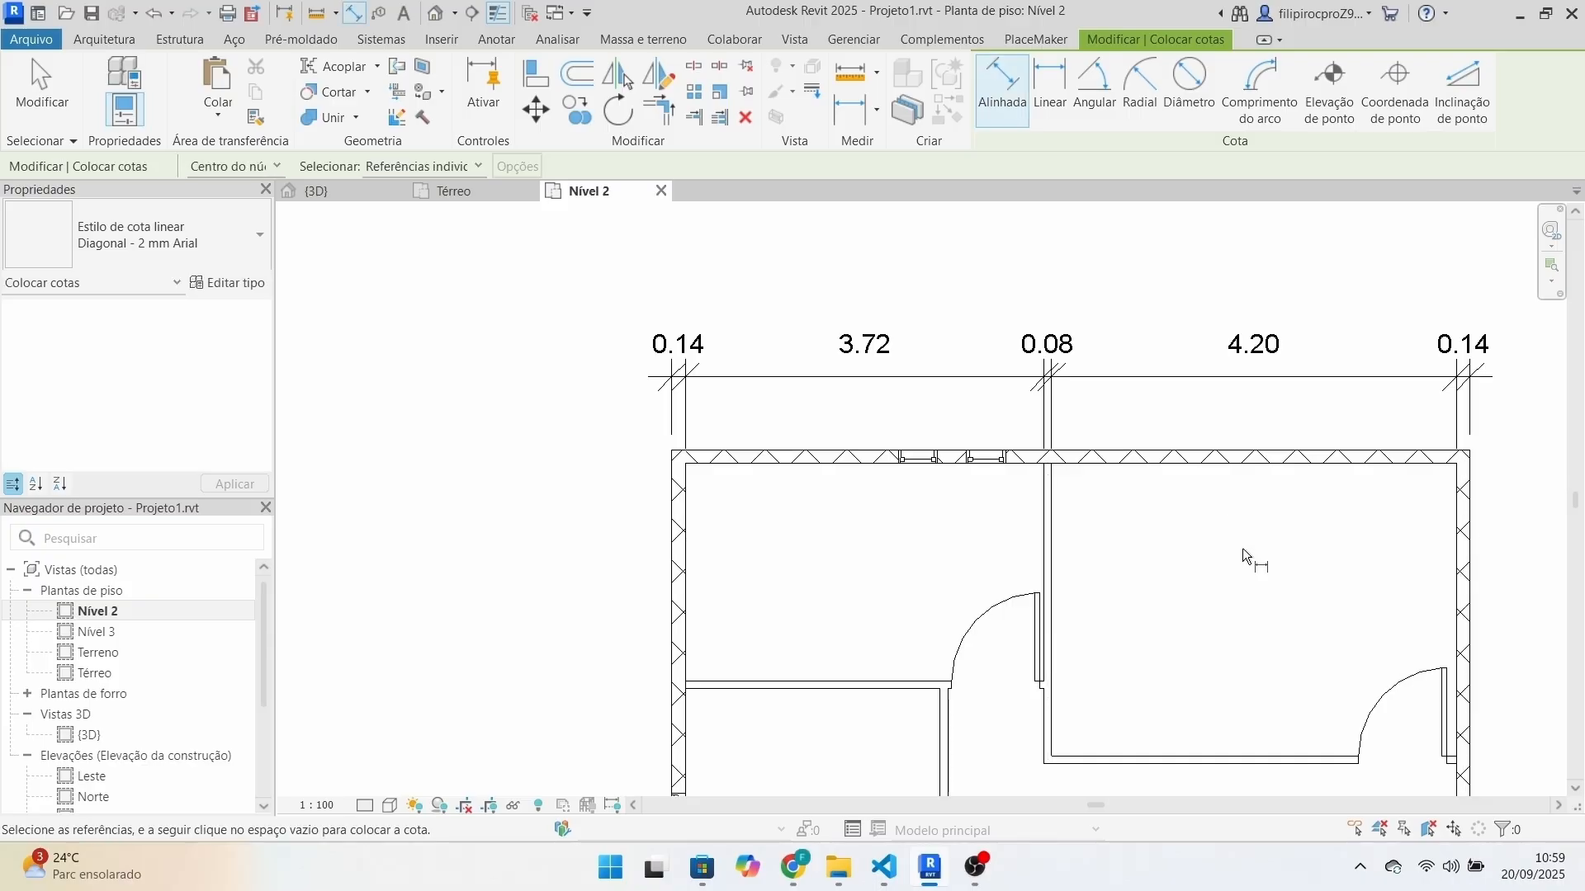
Set the dimension to pick entire walls (Paredes inteiras), keeping only intersecting walls (Paredes que efetuam a intersecção) as automatic references.
scroll(744, 561, "down", 1)
middle_click_drag(1047, 786, 705, 557)
scroll(705, 557, "down", 2)
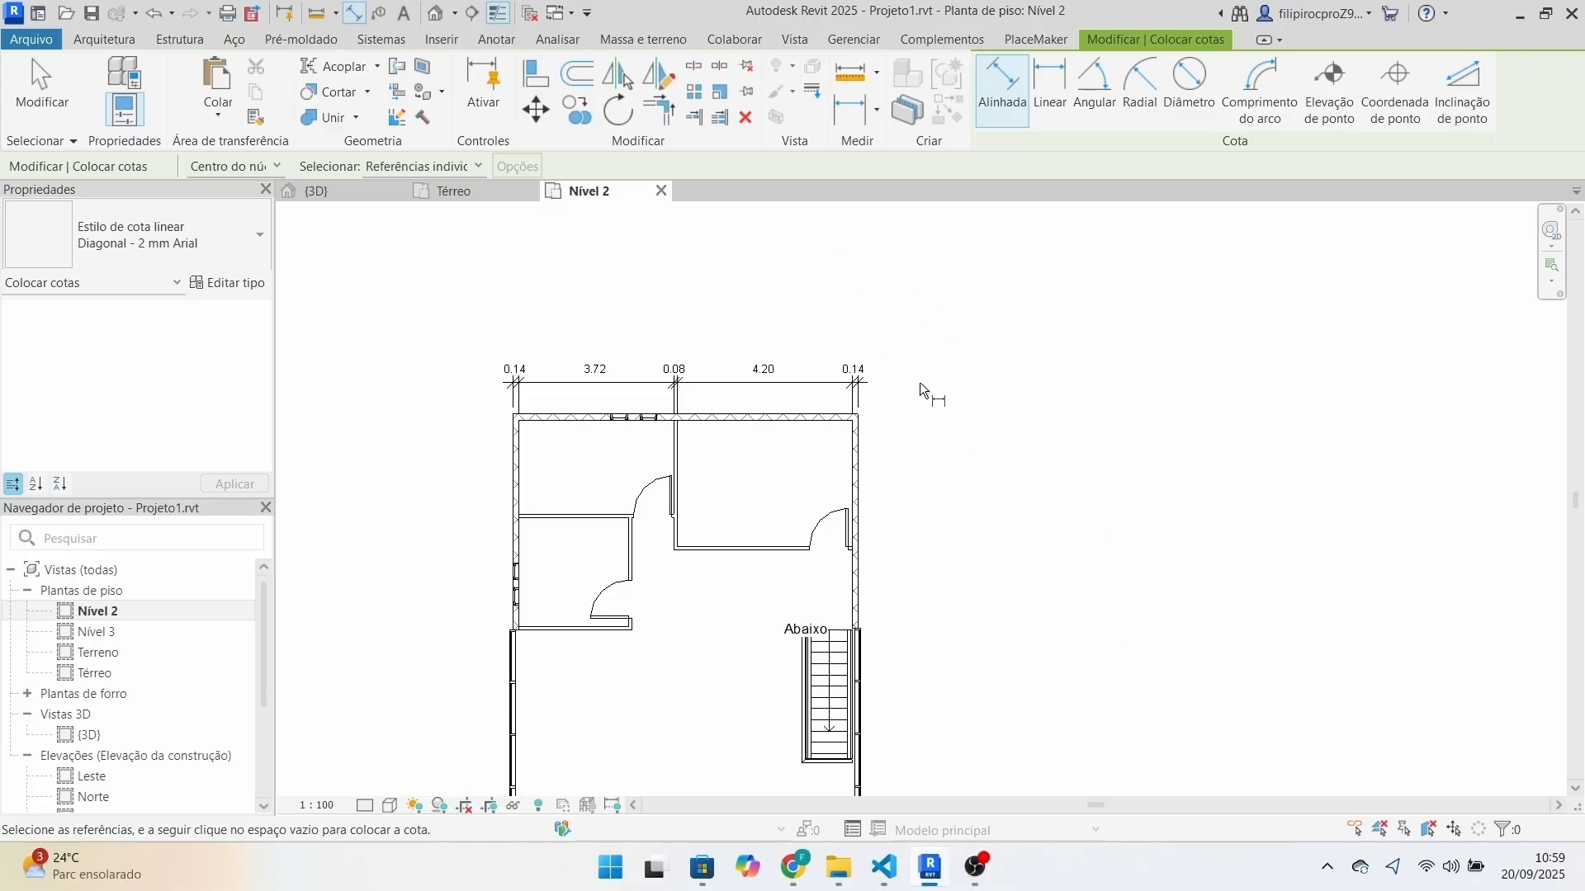
left_click(459, 169)
left_click(408, 204)
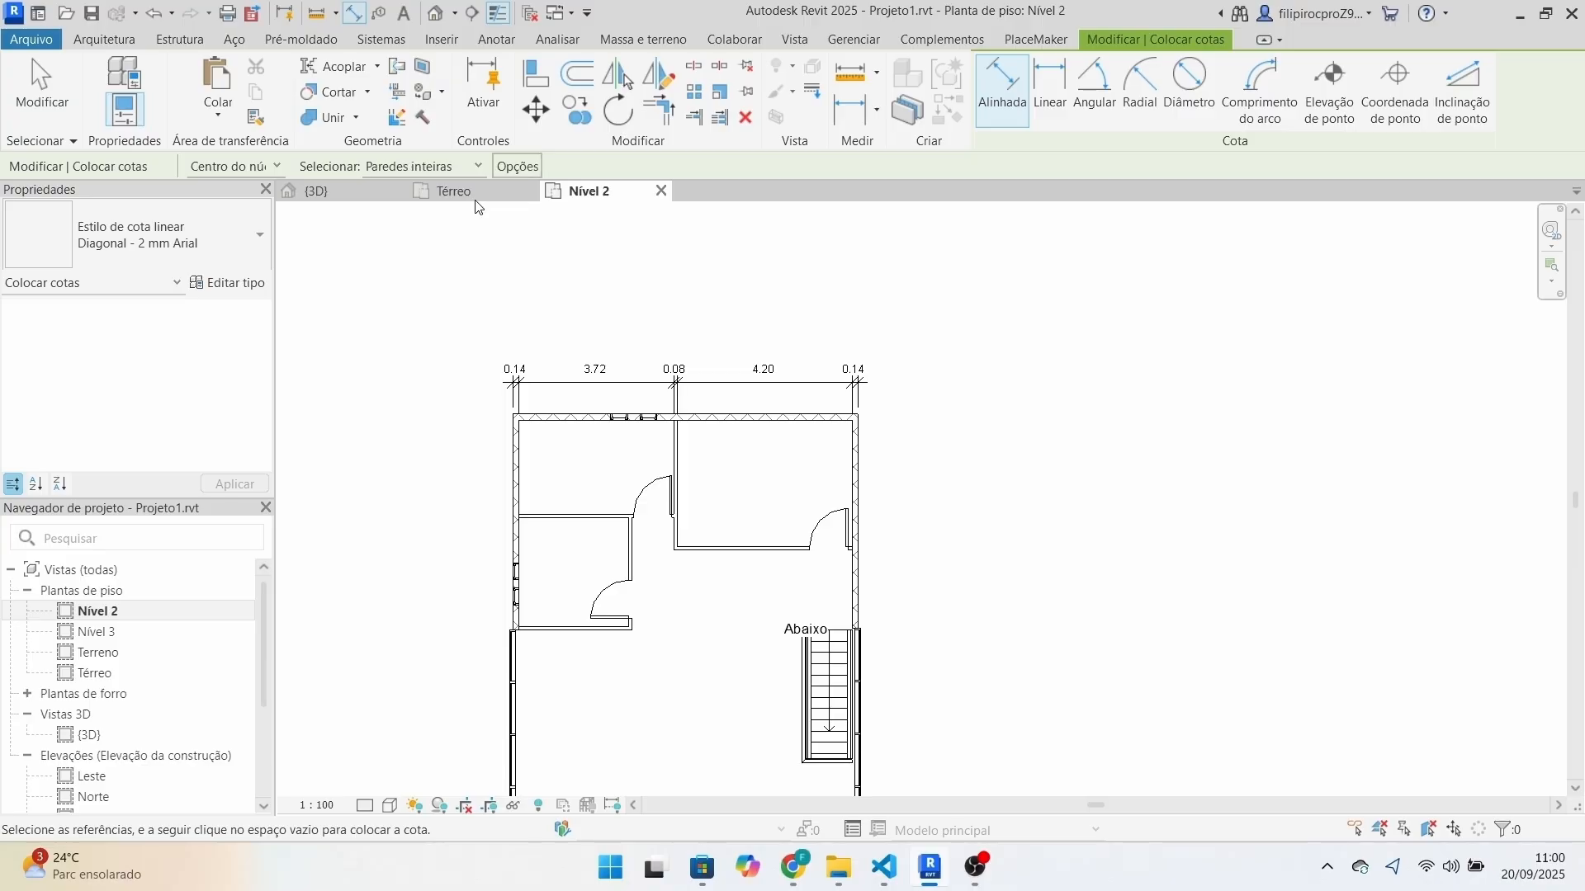
left_click(521, 167)
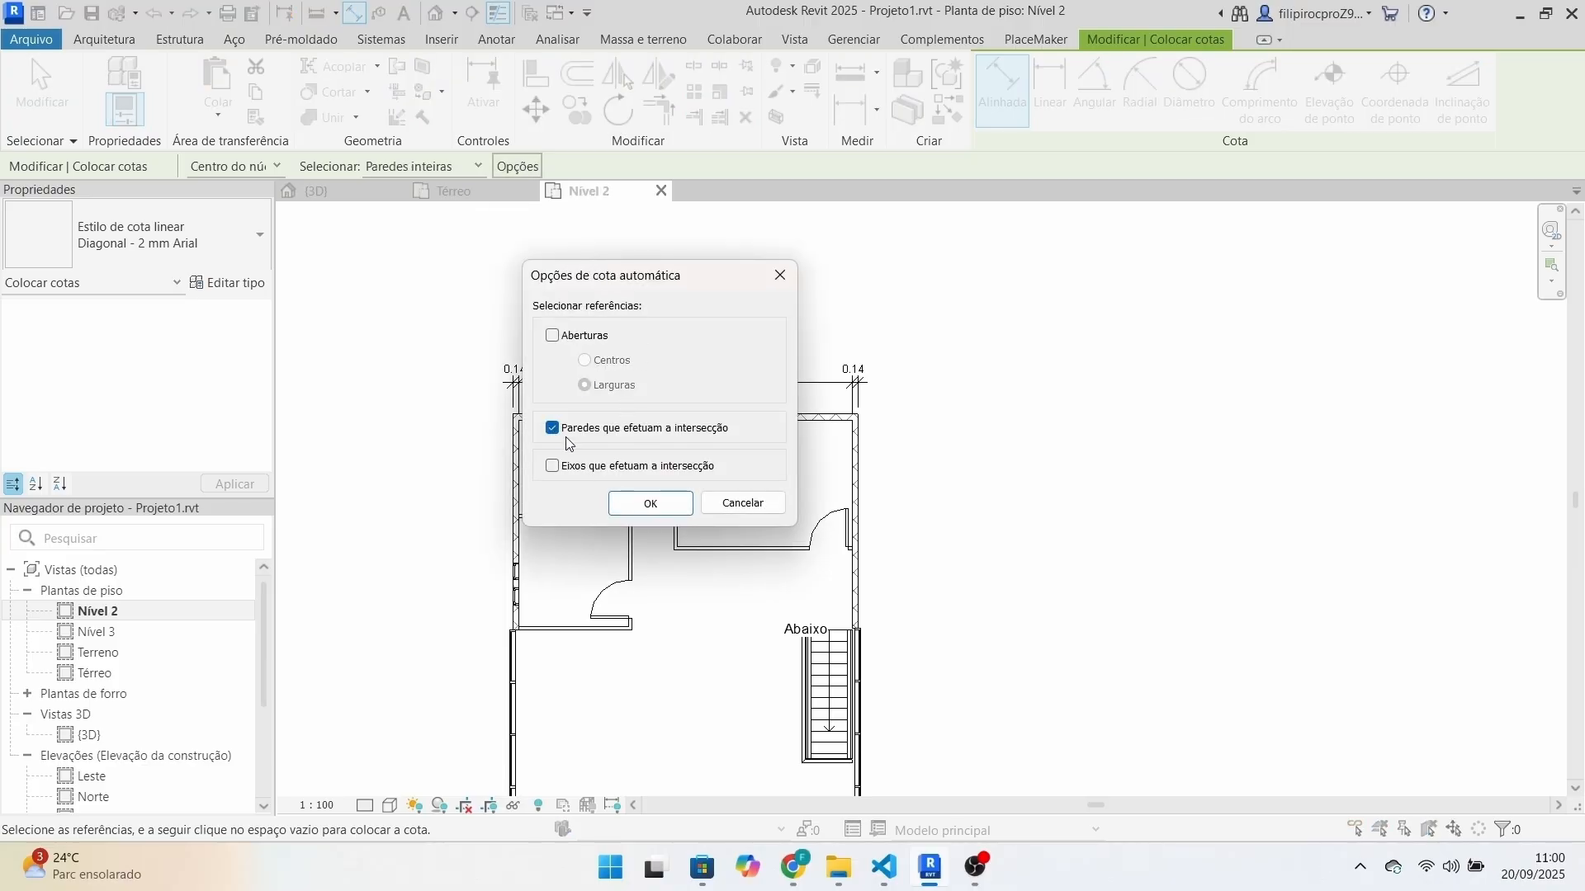
left_click(657, 503)
Dimension the left and right exterior masonry walls with their intersecting walls, placing each chain outside the building.
scroll(718, 746, "down", 1)
middle_click_drag(720, 745, 859, 507)
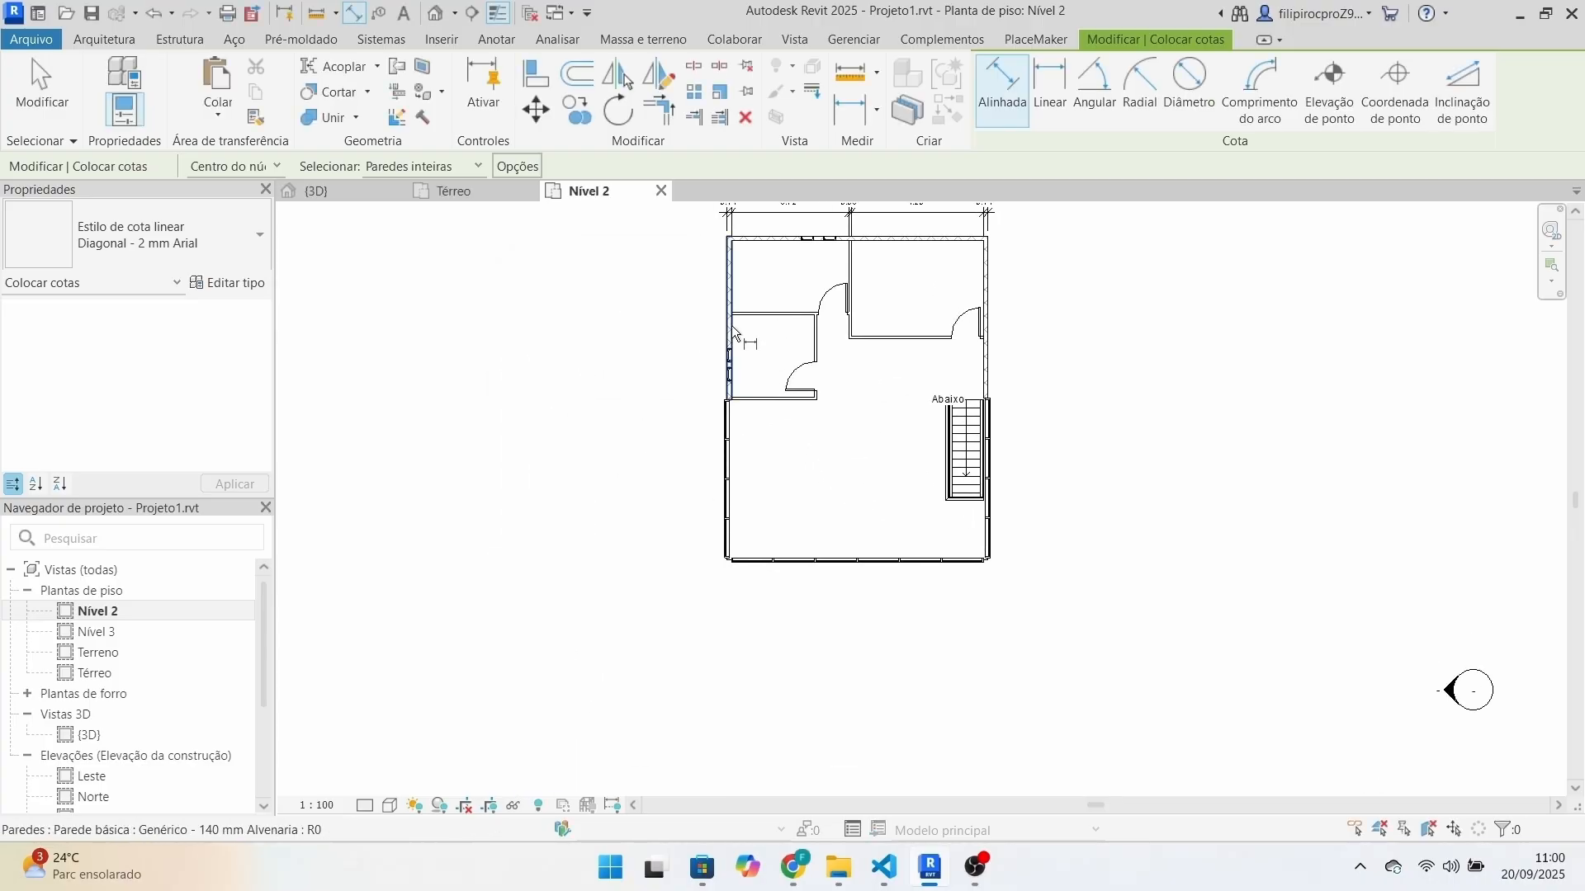
left_click(730, 284)
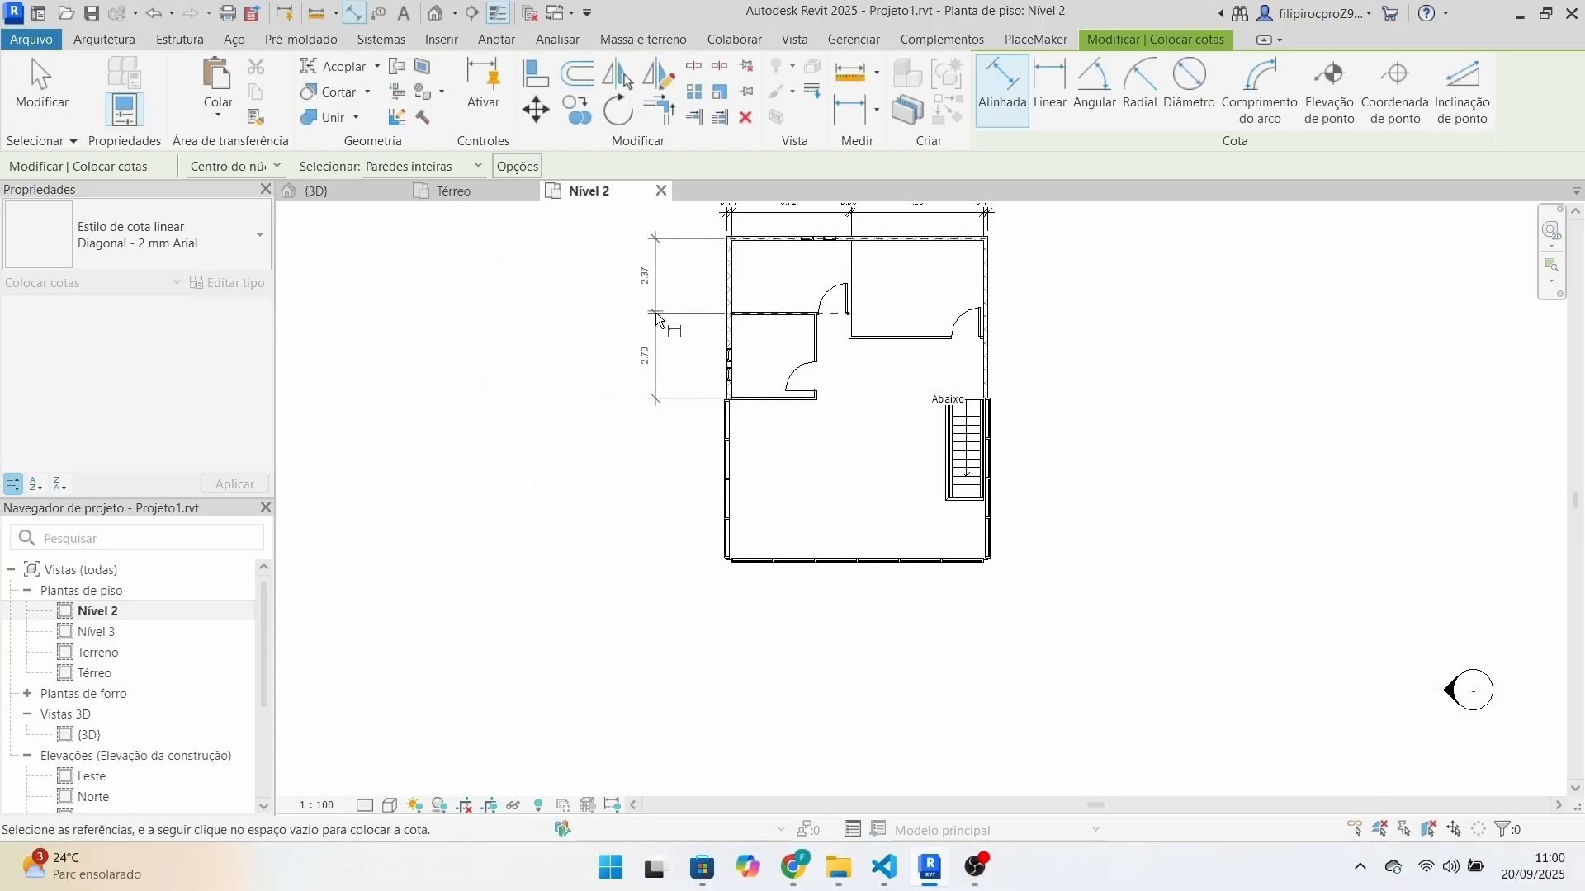
left_click(675, 324)
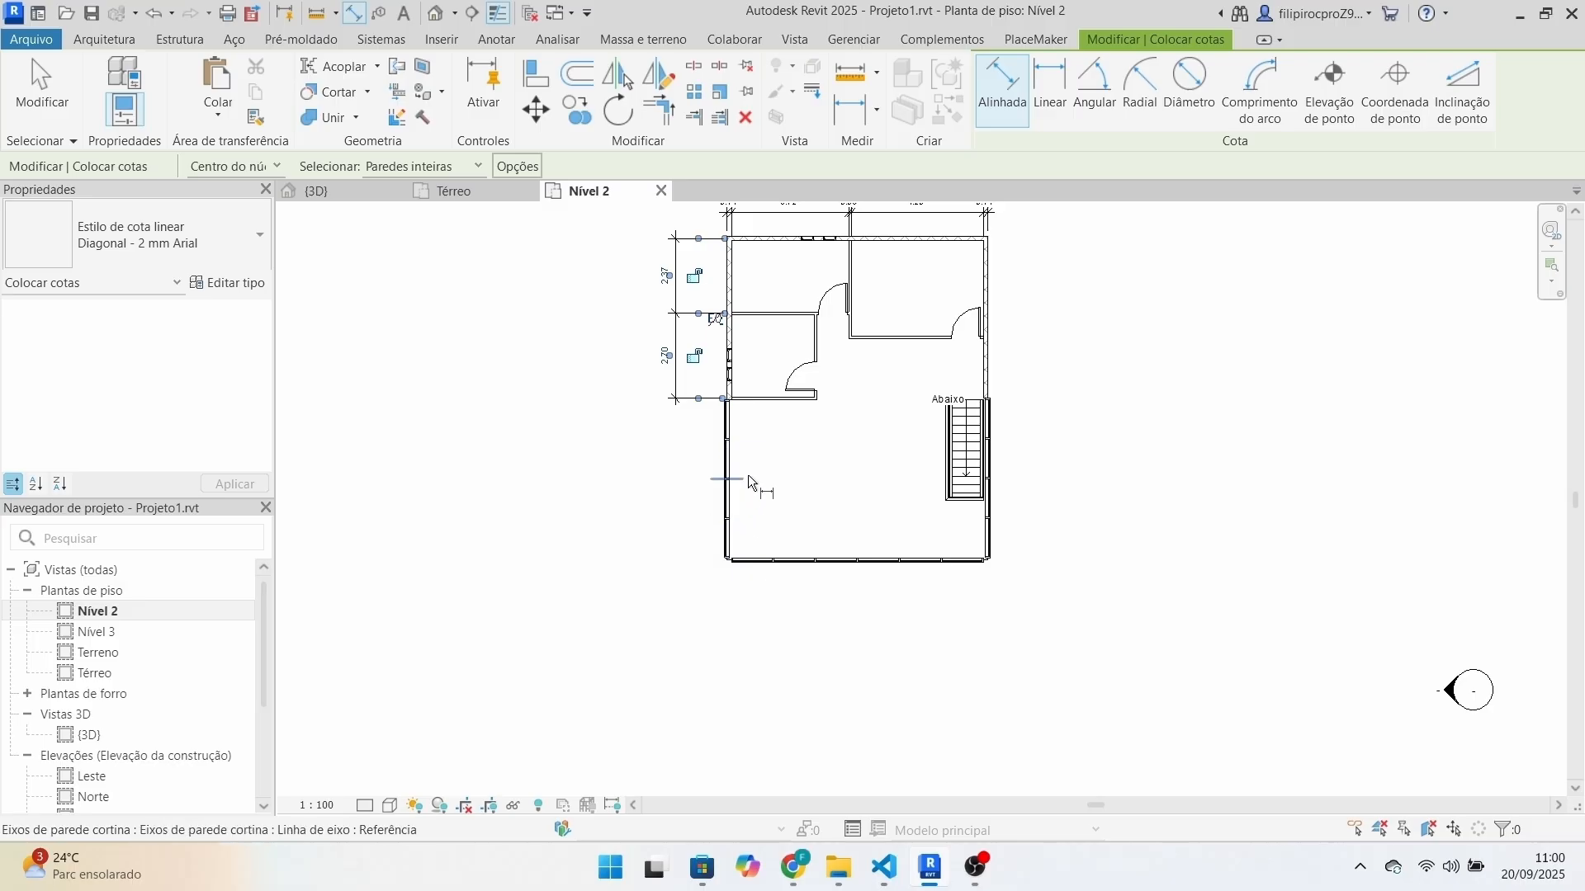
left_click(984, 294)
left_click(1023, 367)
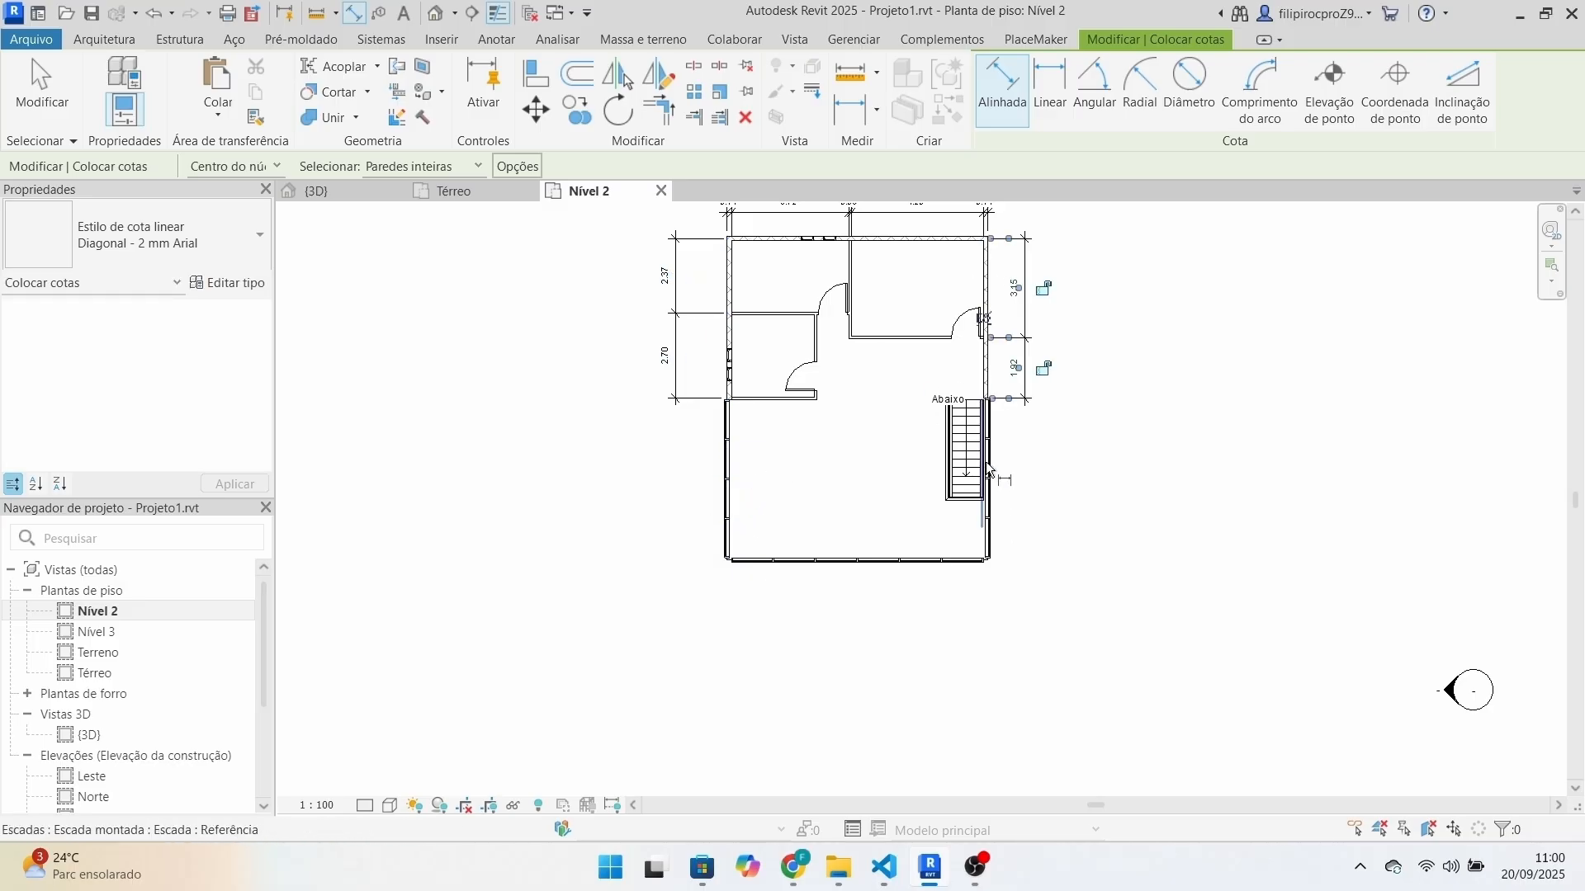
scroll(985, 463, "up", 2)
key("Escape")
key("Escape")
scroll(826, 417, "down", 3)
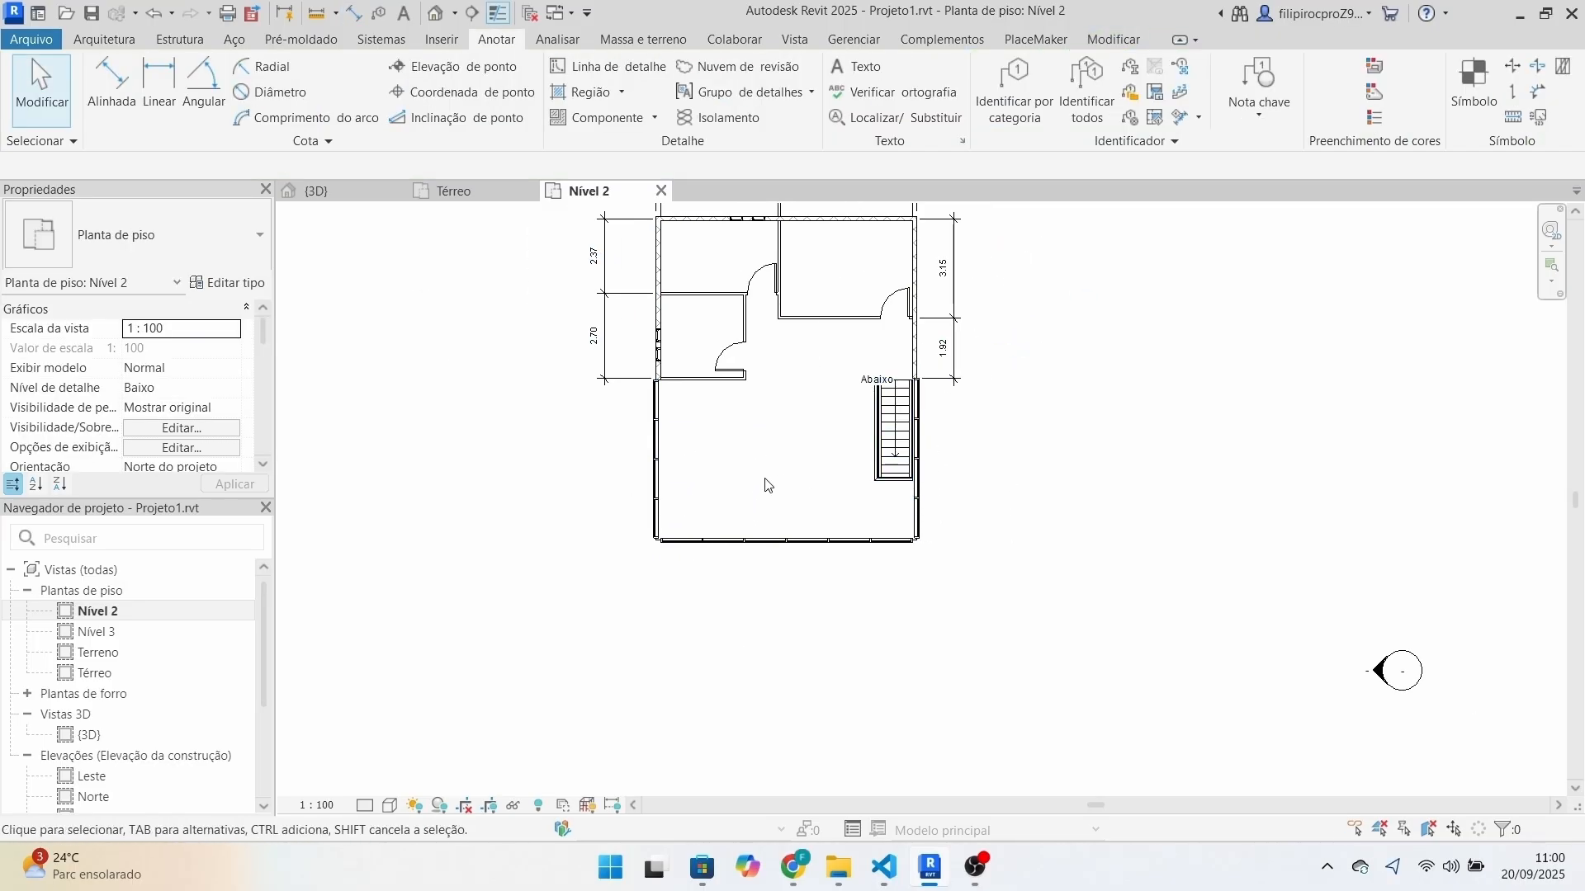
scroll(685, 456, "up", 2)
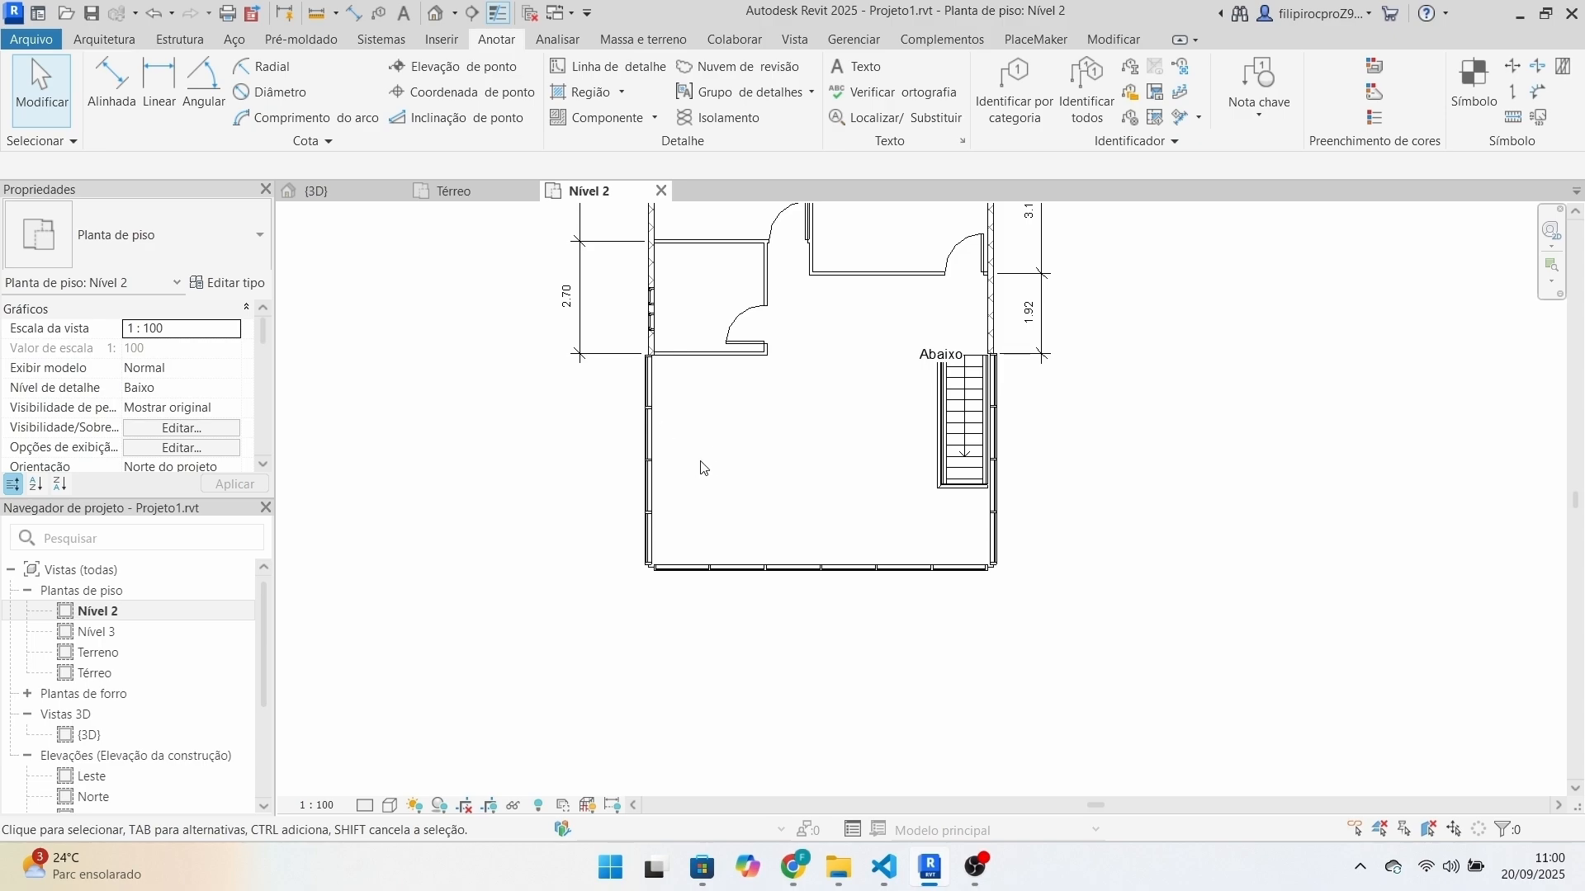
key("d")
key("i")
scroll(701, 392, "up", 3)
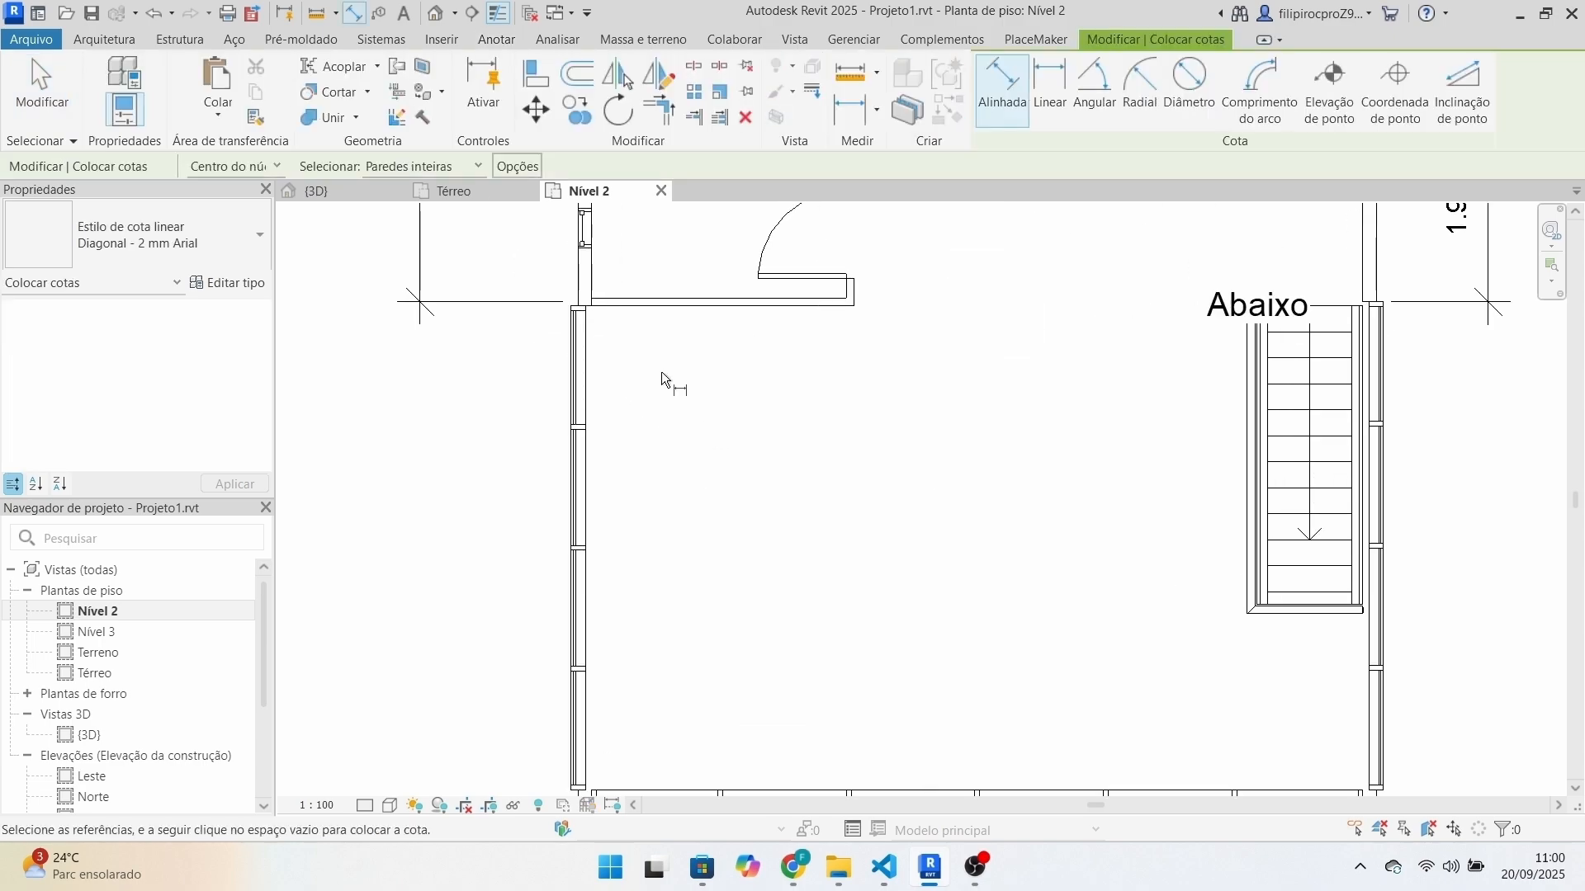
left_click(578, 316)
middle_click_drag(770, 640, 683, 289)
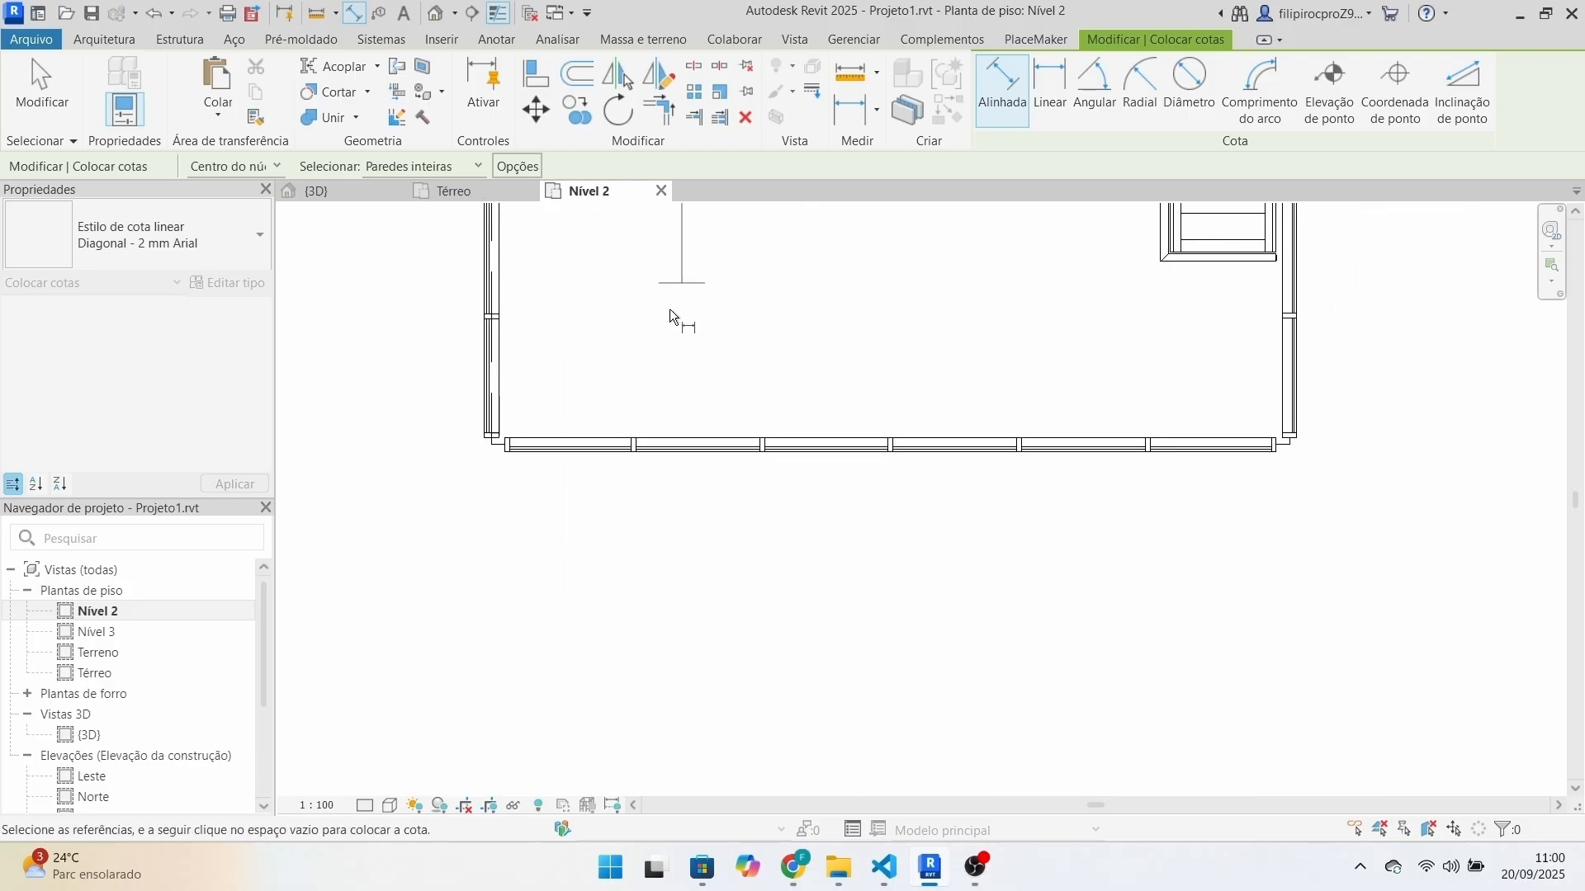
scroll(483, 450, "up", 3)
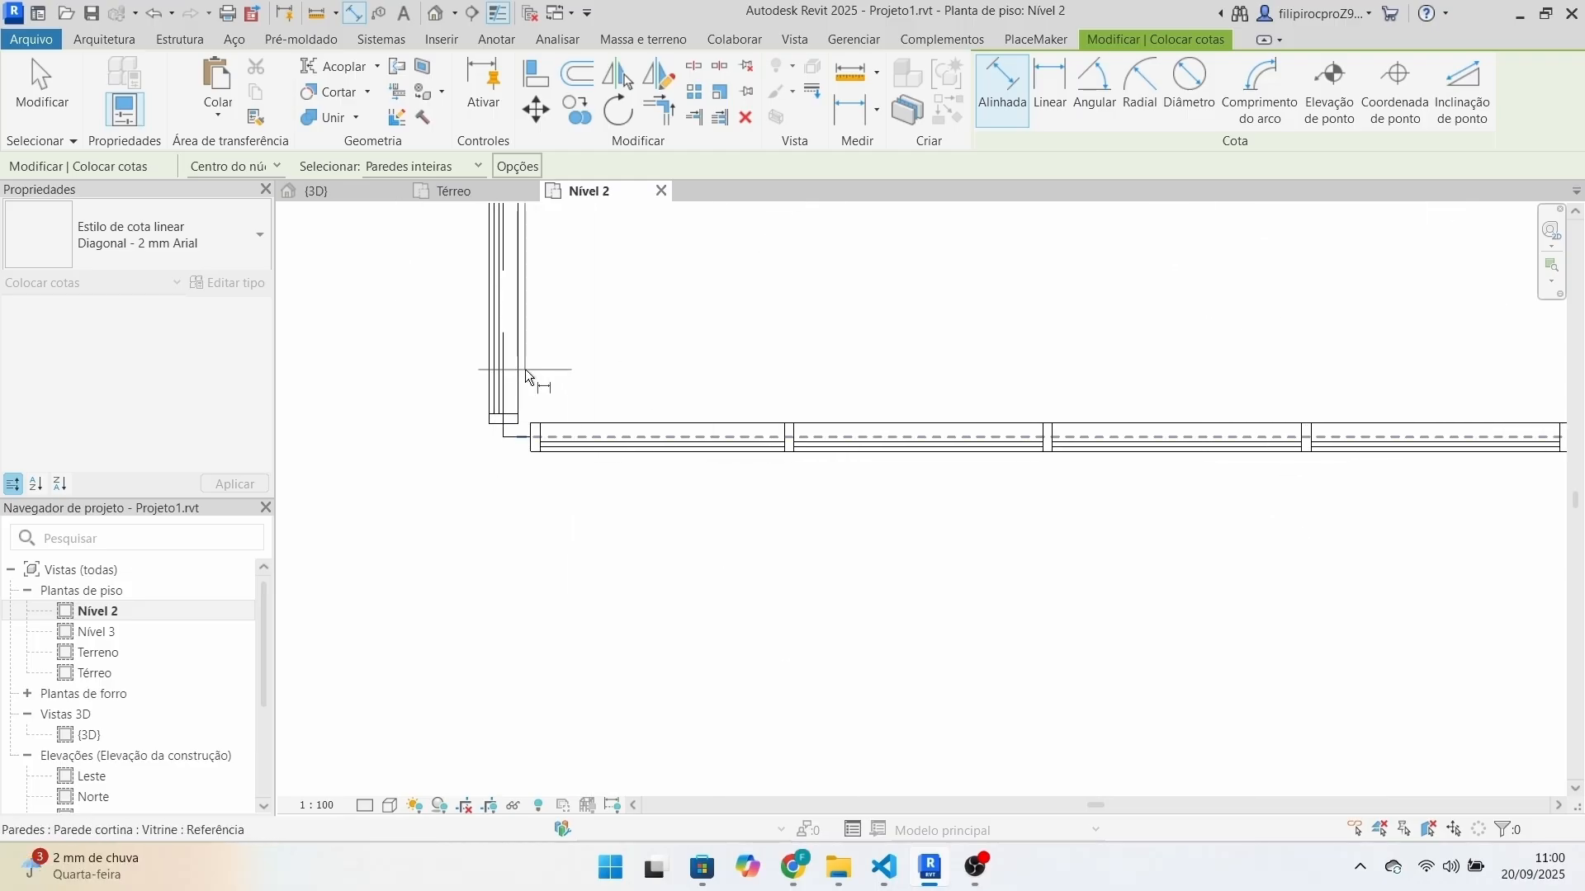
key("Escape")
key("Escape")
scroll(772, 385, "down", 2)
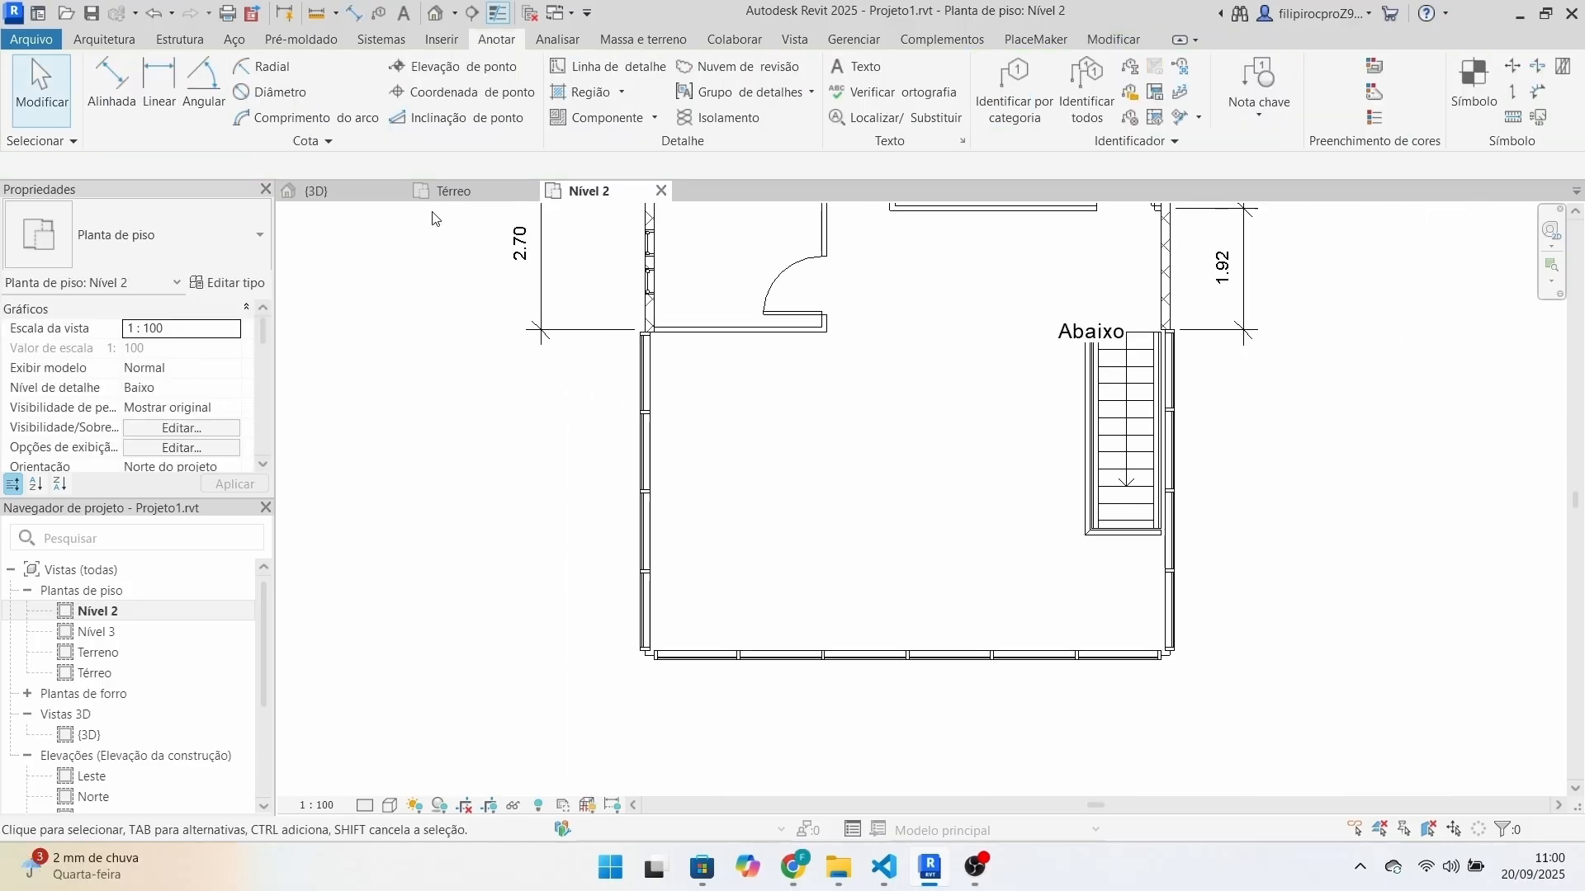
Start an aligned dimension and set its wall reference to the wall faces (Faces da parede).
key("d")
key("i")
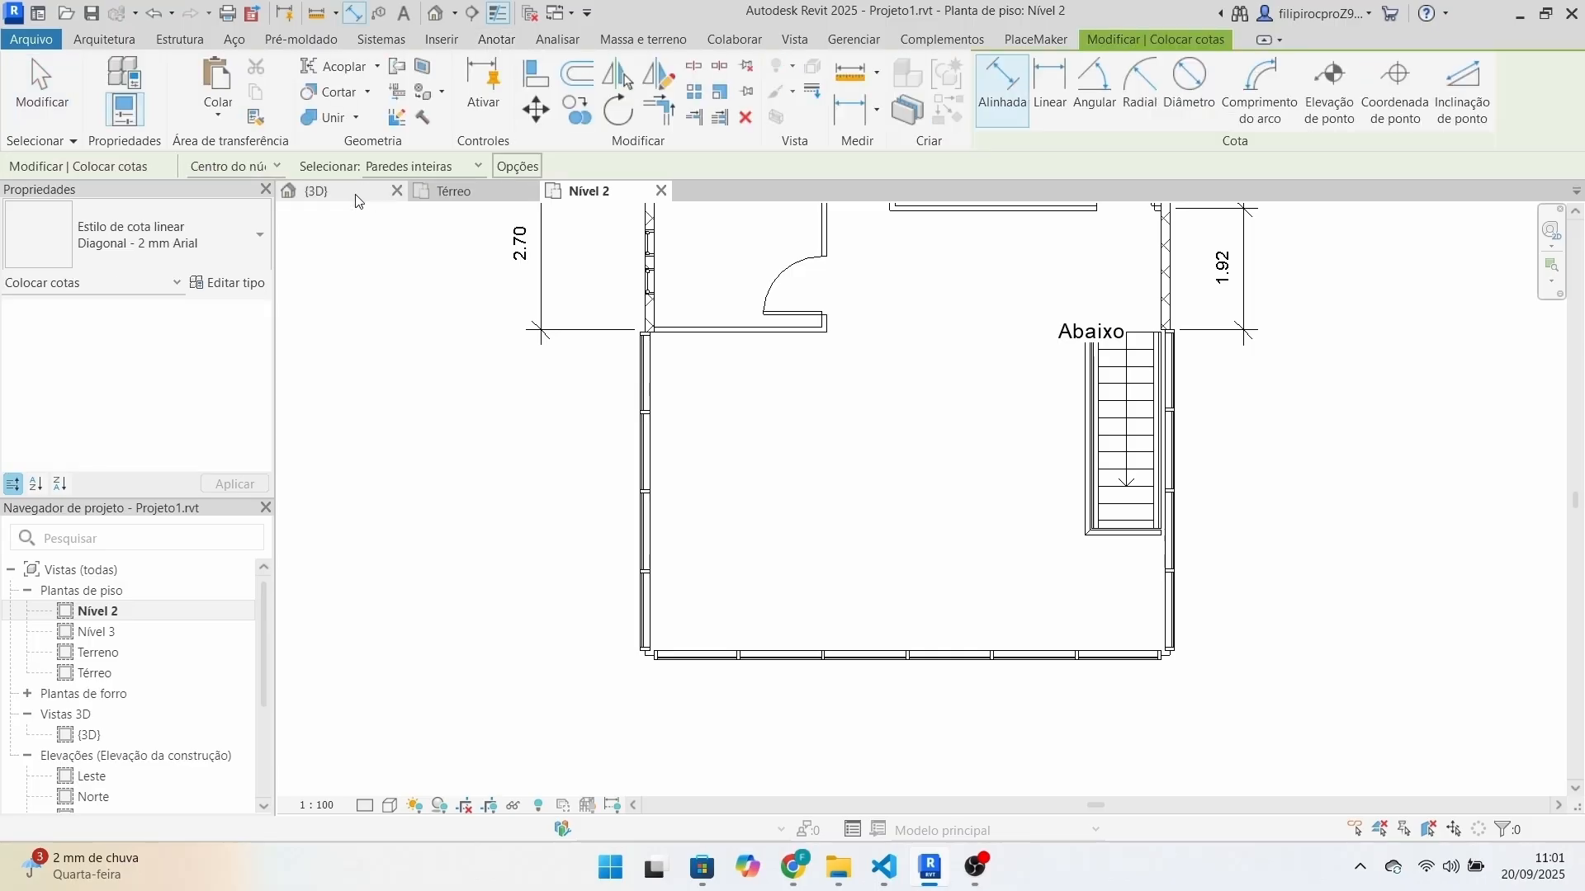
left_click(233, 166)
left_click(239, 206)
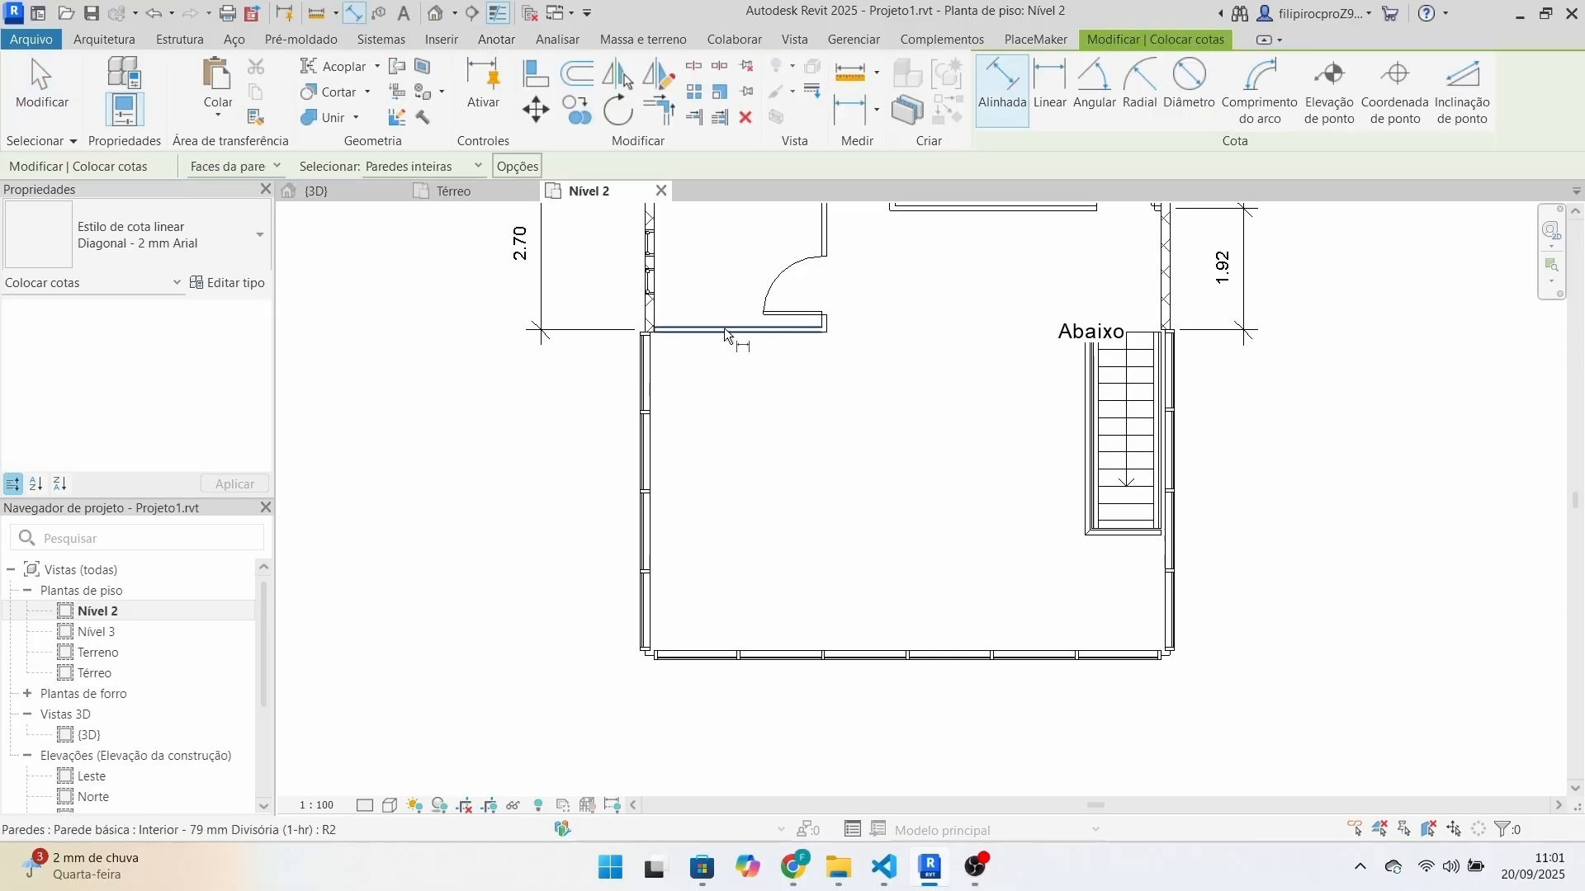
Pick the lower-left partition wall's face and the bottom curtain wall's glazing line as references for an aligned dimension on Nível 2.
scroll(702, 338, "up", 6)
scroll(552, 292, "up", 4)
left_click(568, 285)
scroll(611, 415, "down", 4)
scroll(628, 463, "down", 5)
middle_click_drag(611, 661, 1015, 323)
scroll(1015, 324, "up", 5)
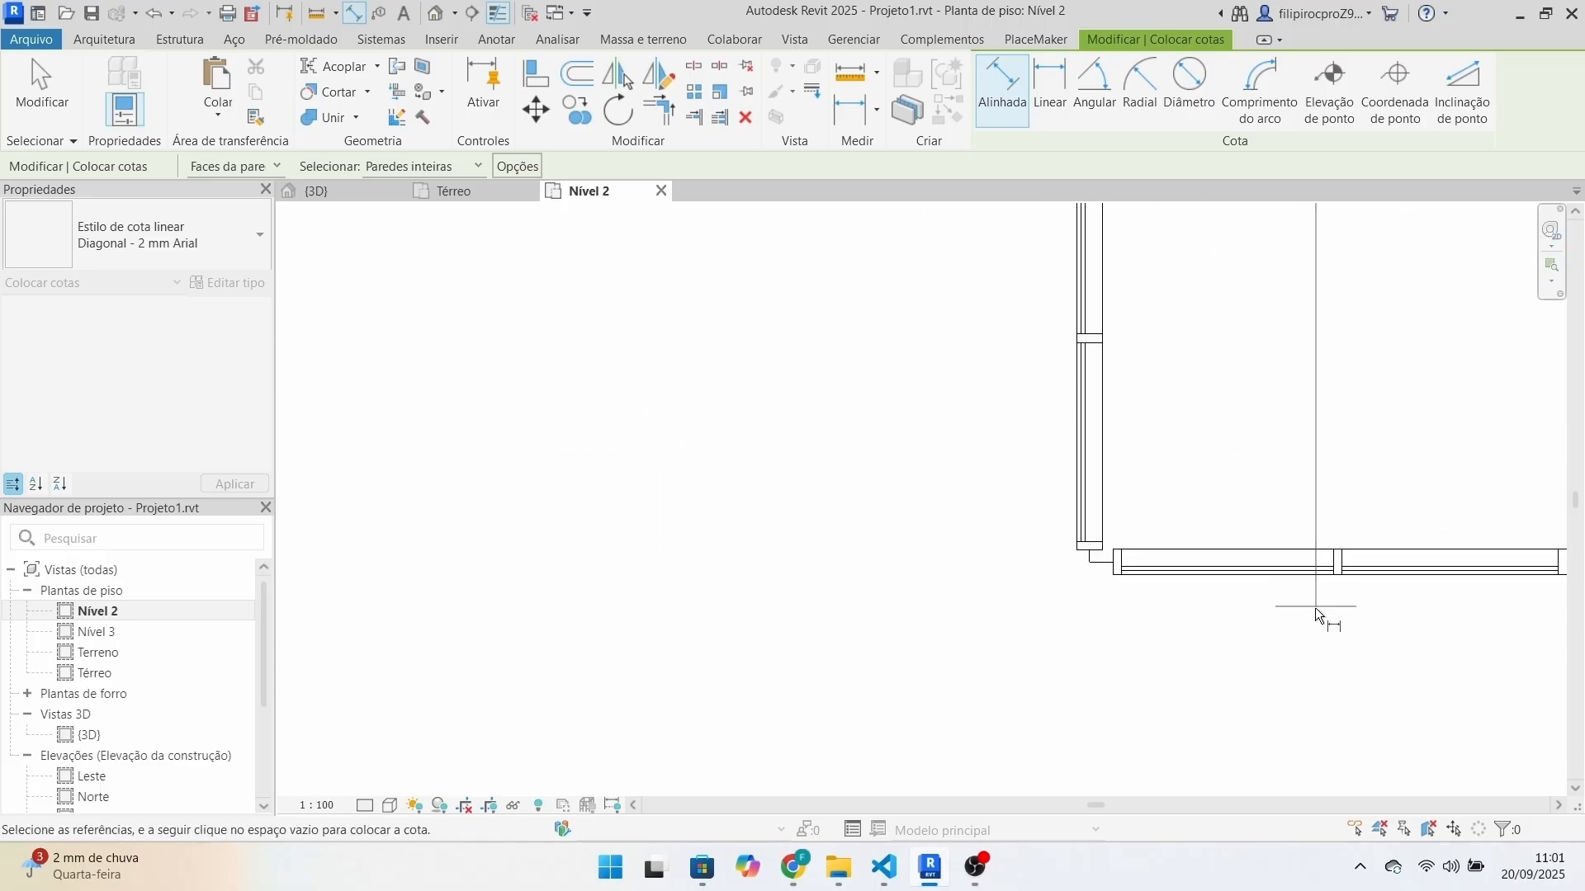
middle_click_drag(1132, 584, 1106, 494)
scroll(1106, 493, "up", 3)
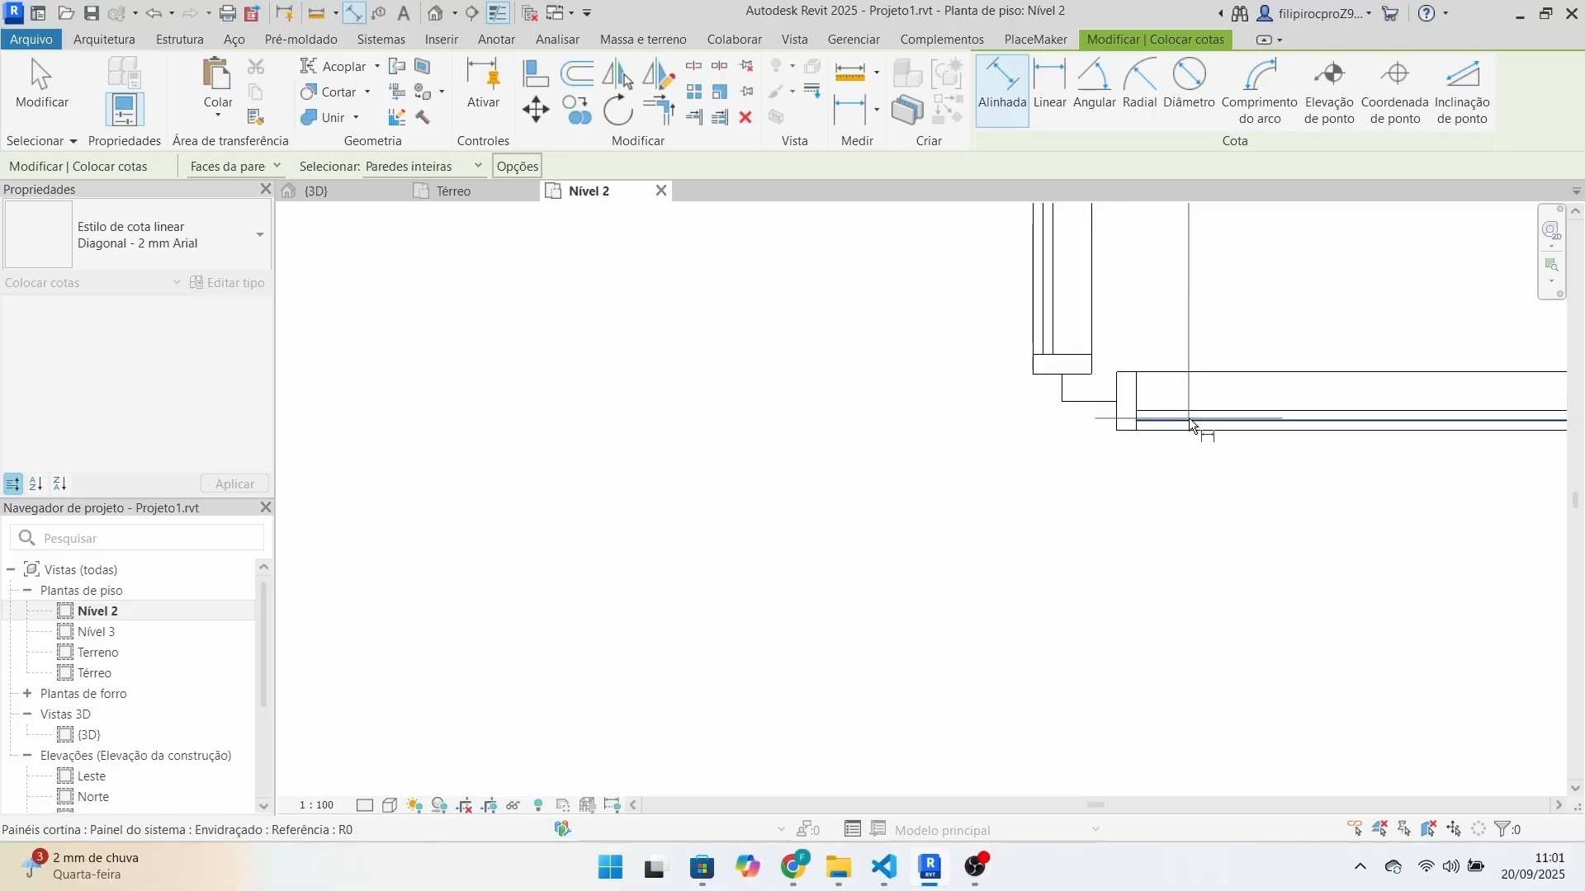
key("Tab")
key("Tab")
key("Tab")
key("Tab")
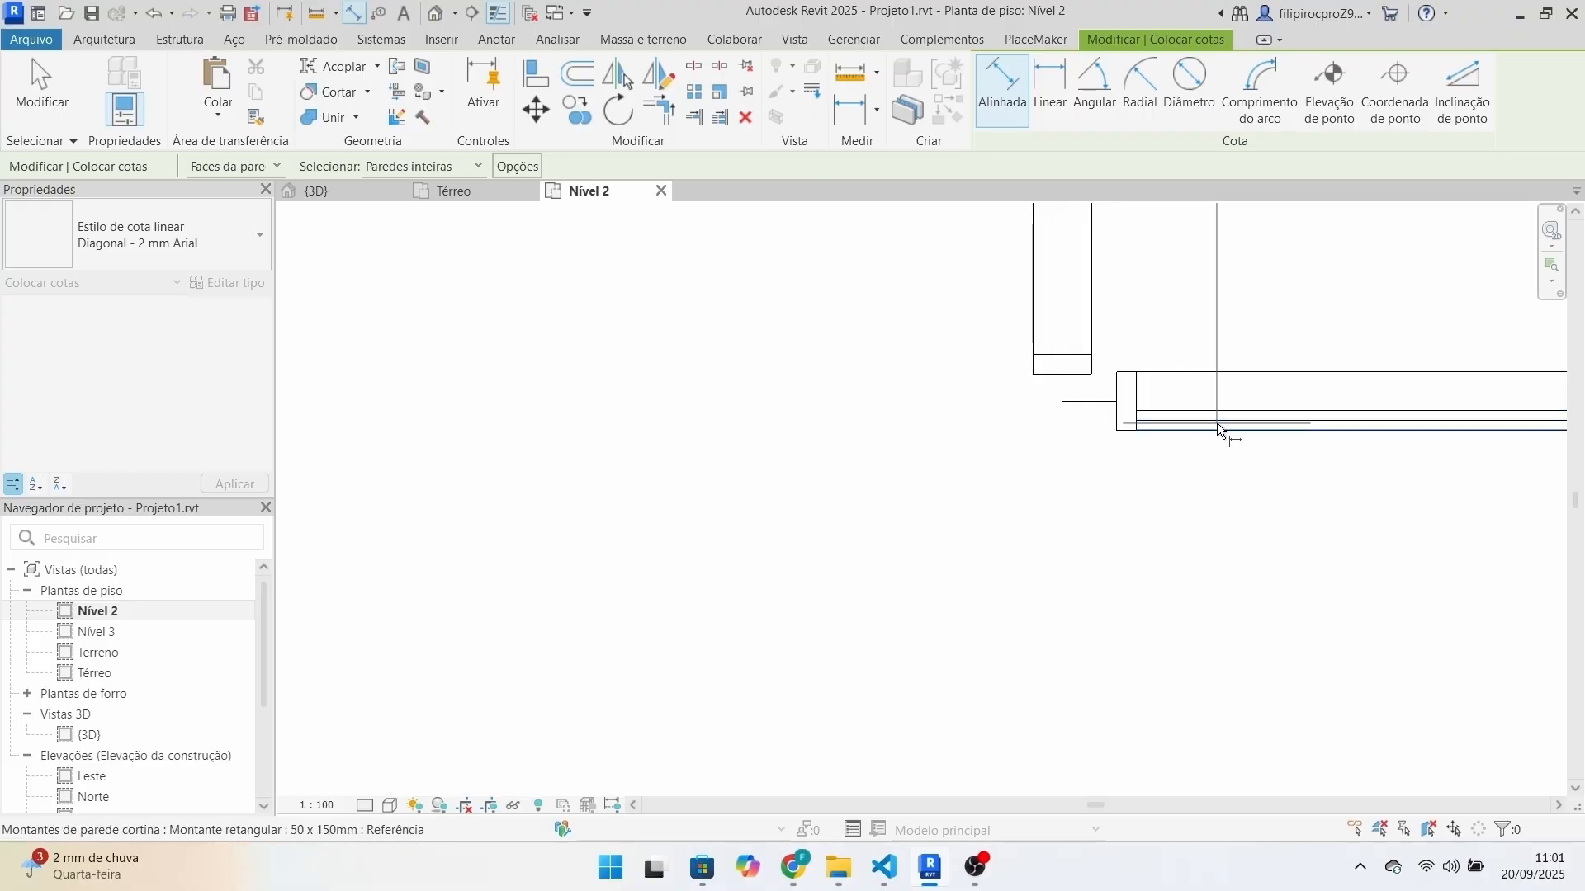
key("Tab")
key("Tab")
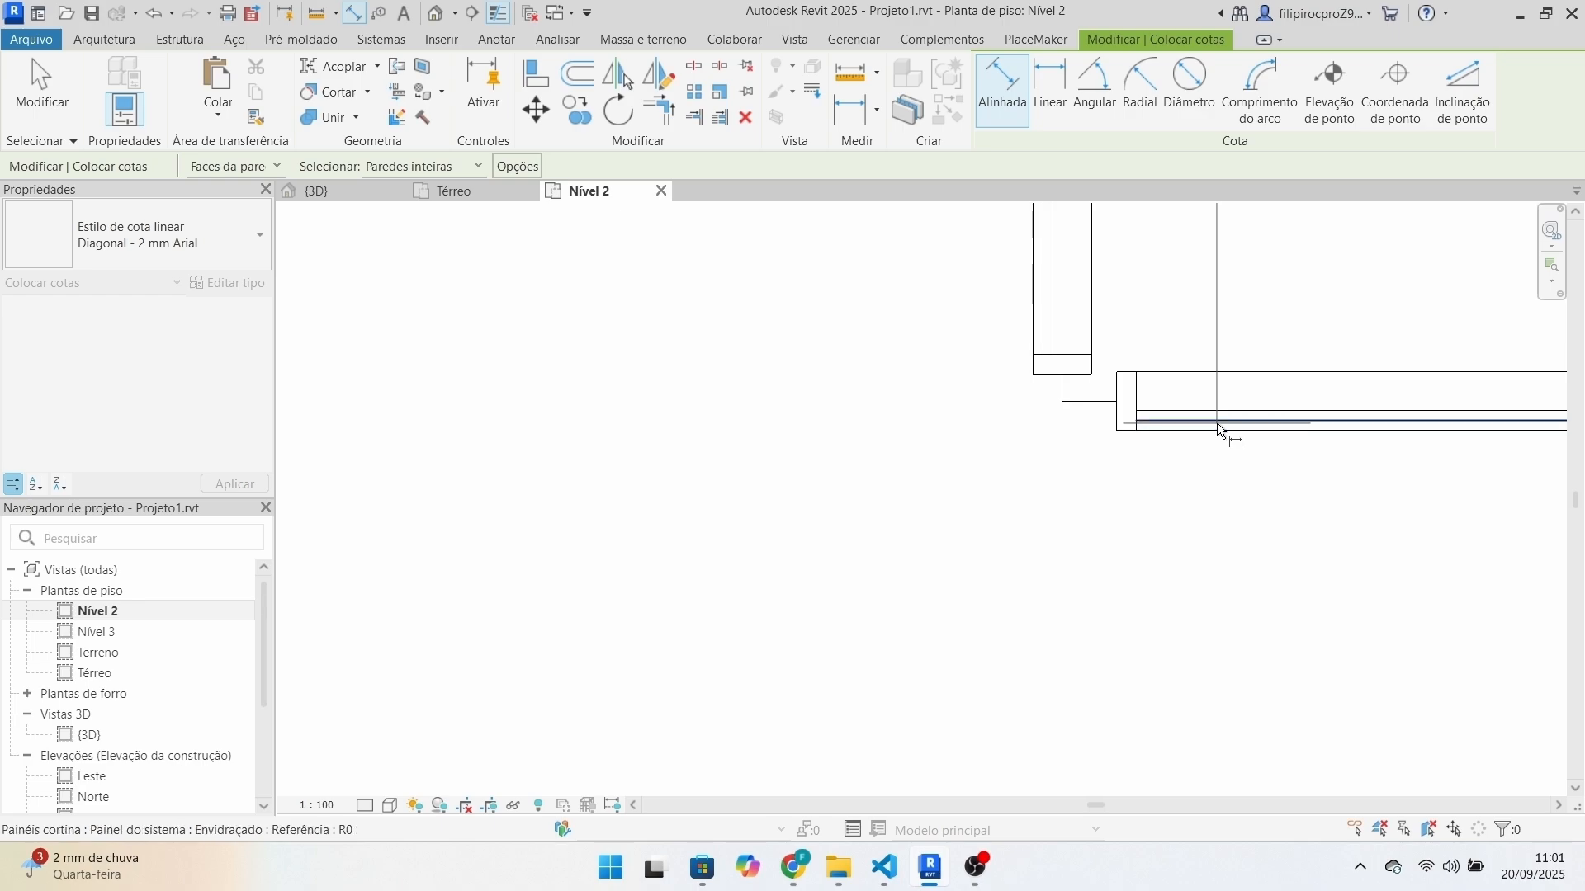
left_click(1220, 428)
Place the left curtain wall's dimension outside the building, in line with the existing left-hand chain, and end the dimension command.
scroll(1085, 475, "down", 4)
middle_click_drag(1085, 475, 1086, 719)
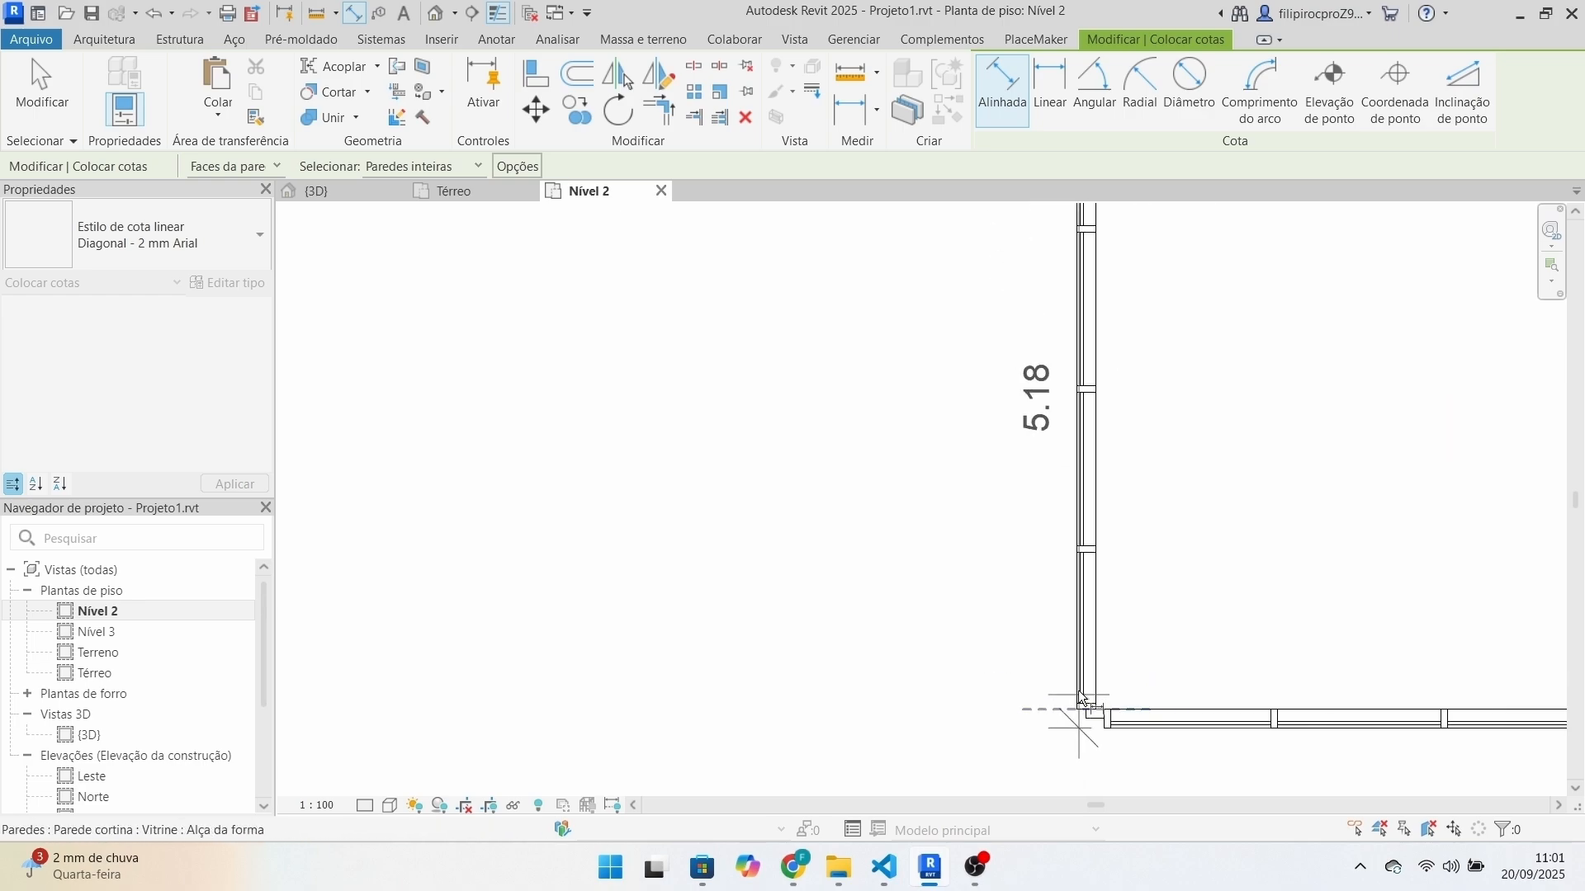
scroll(1113, 452, "down", 2)
middle_click_drag(1128, 480, 1256, 748)
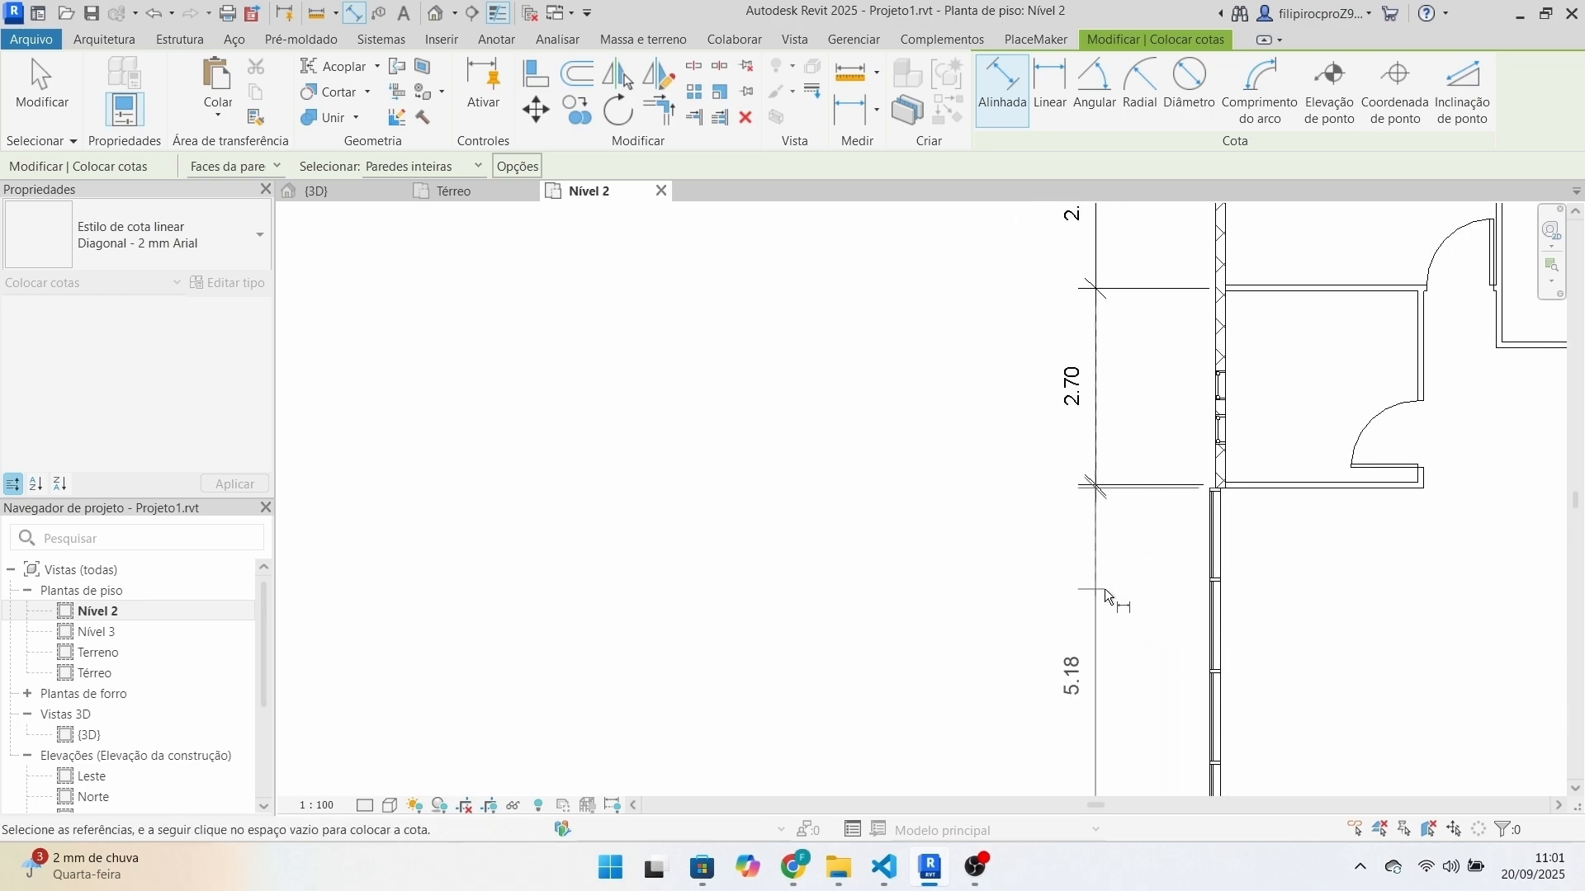
left_click(1101, 588)
key("Escape")
key("Escape")
scroll(1309, 601, "down", 5)
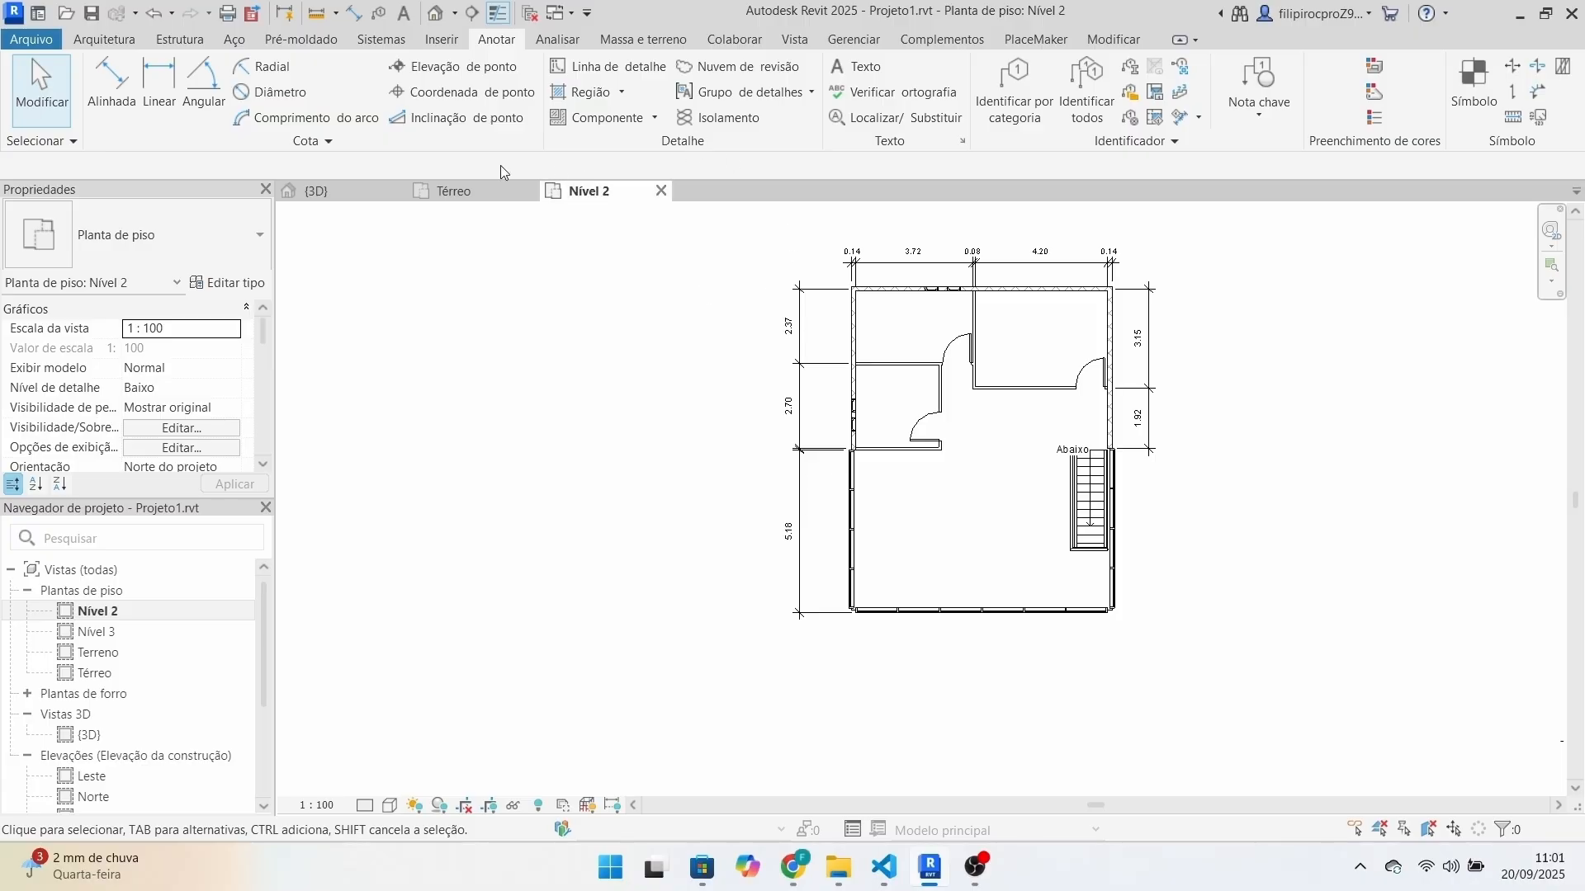
Switch to the Térreo plan, start placing a room (Ambiente), and set the new room's name to QUARTO.
left_click(485, 192)
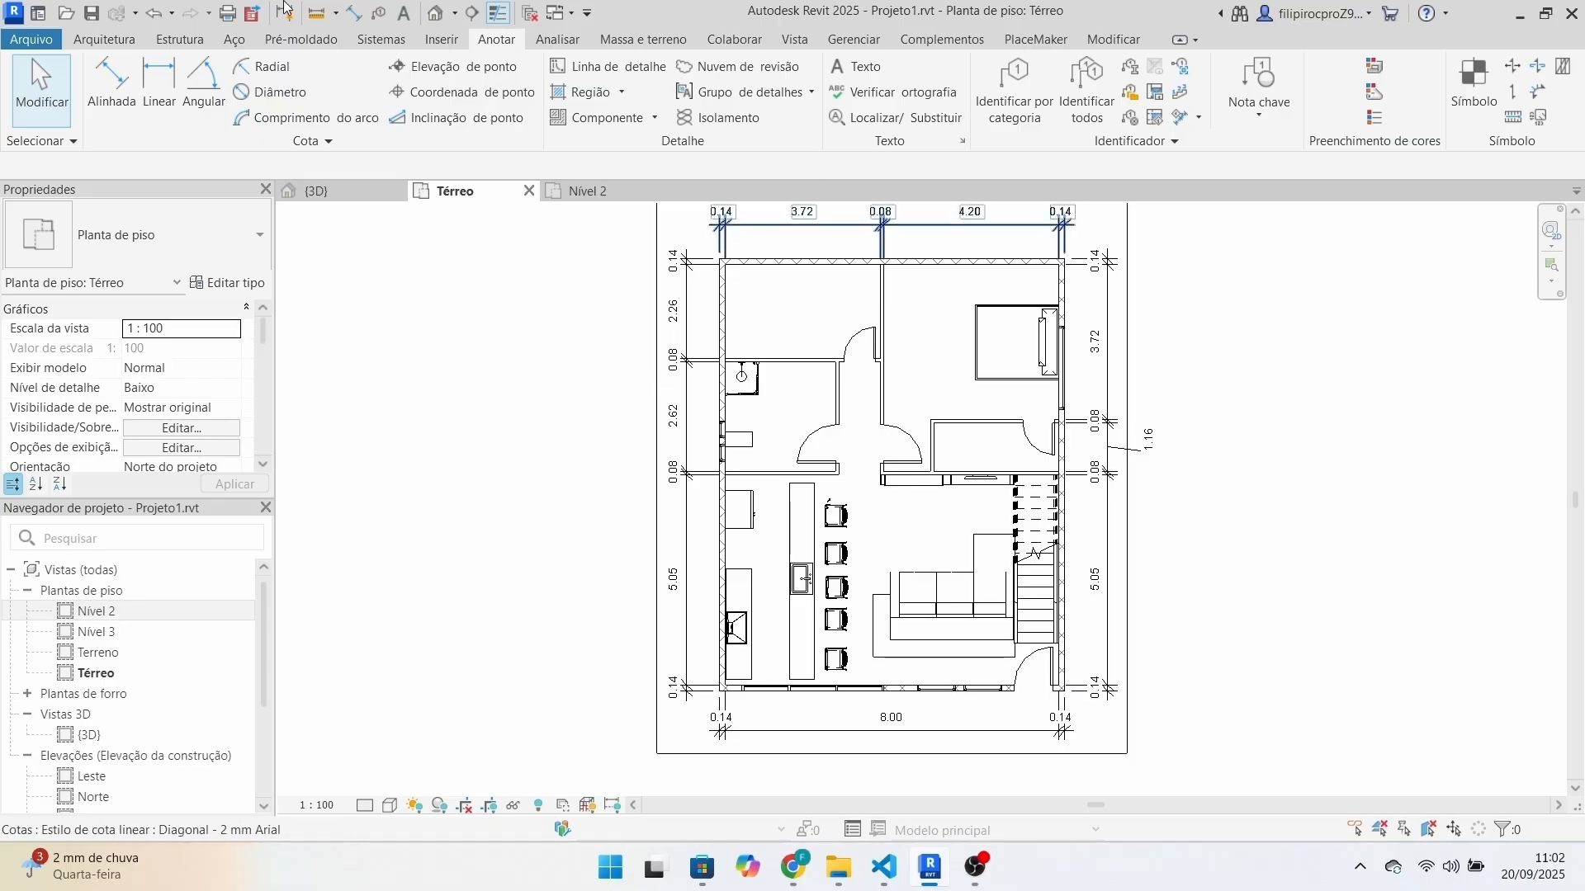
left_click(102, 42)
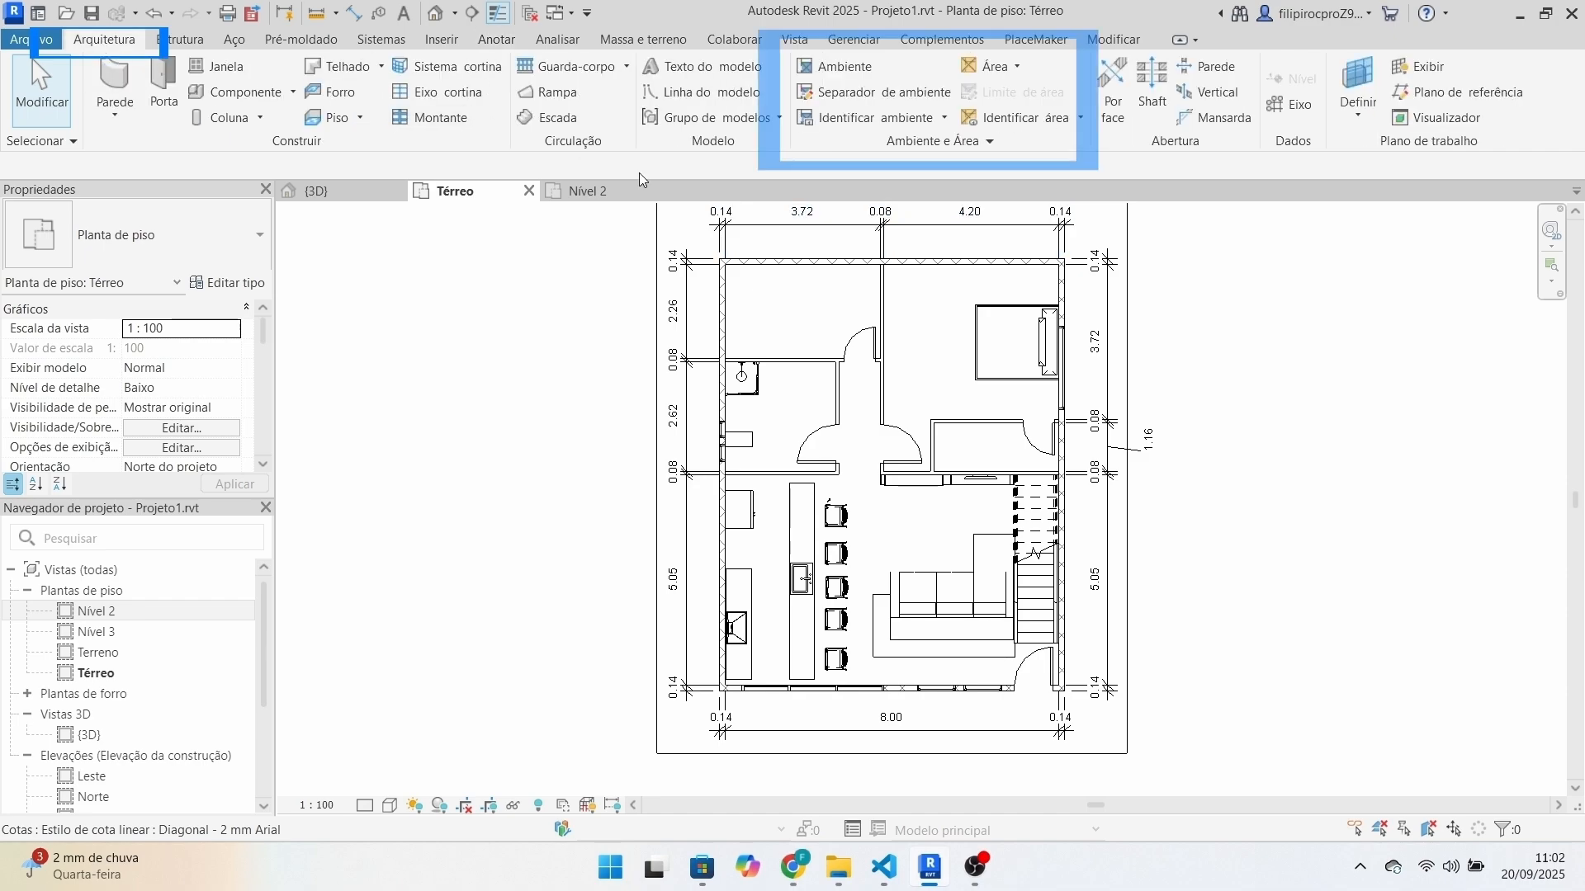
left_click(834, 66)
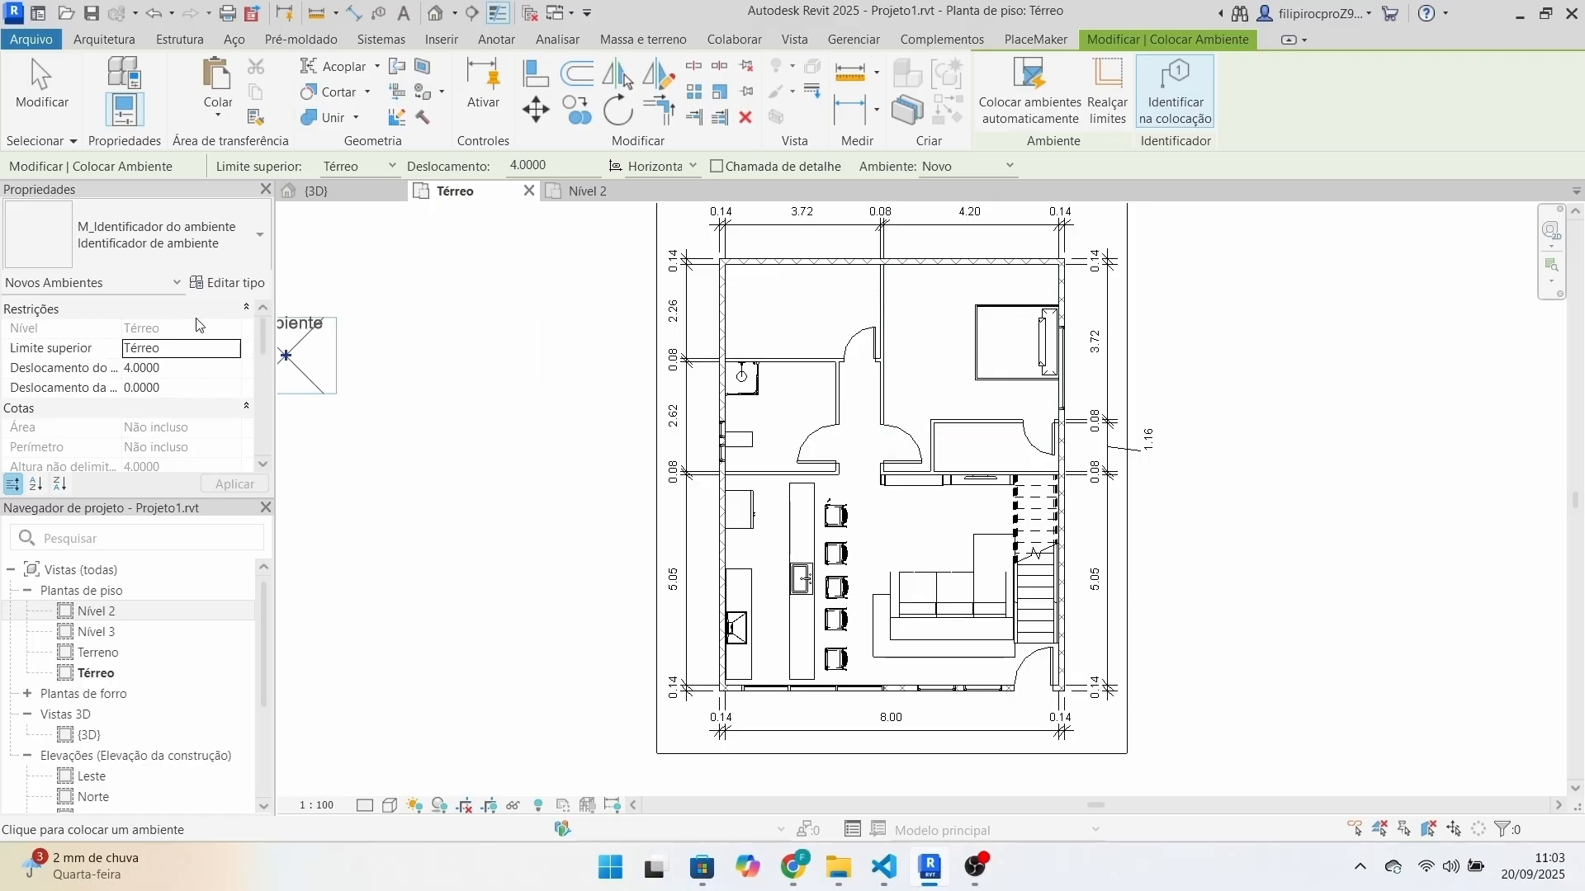
scroll(188, 406, "down", 5)
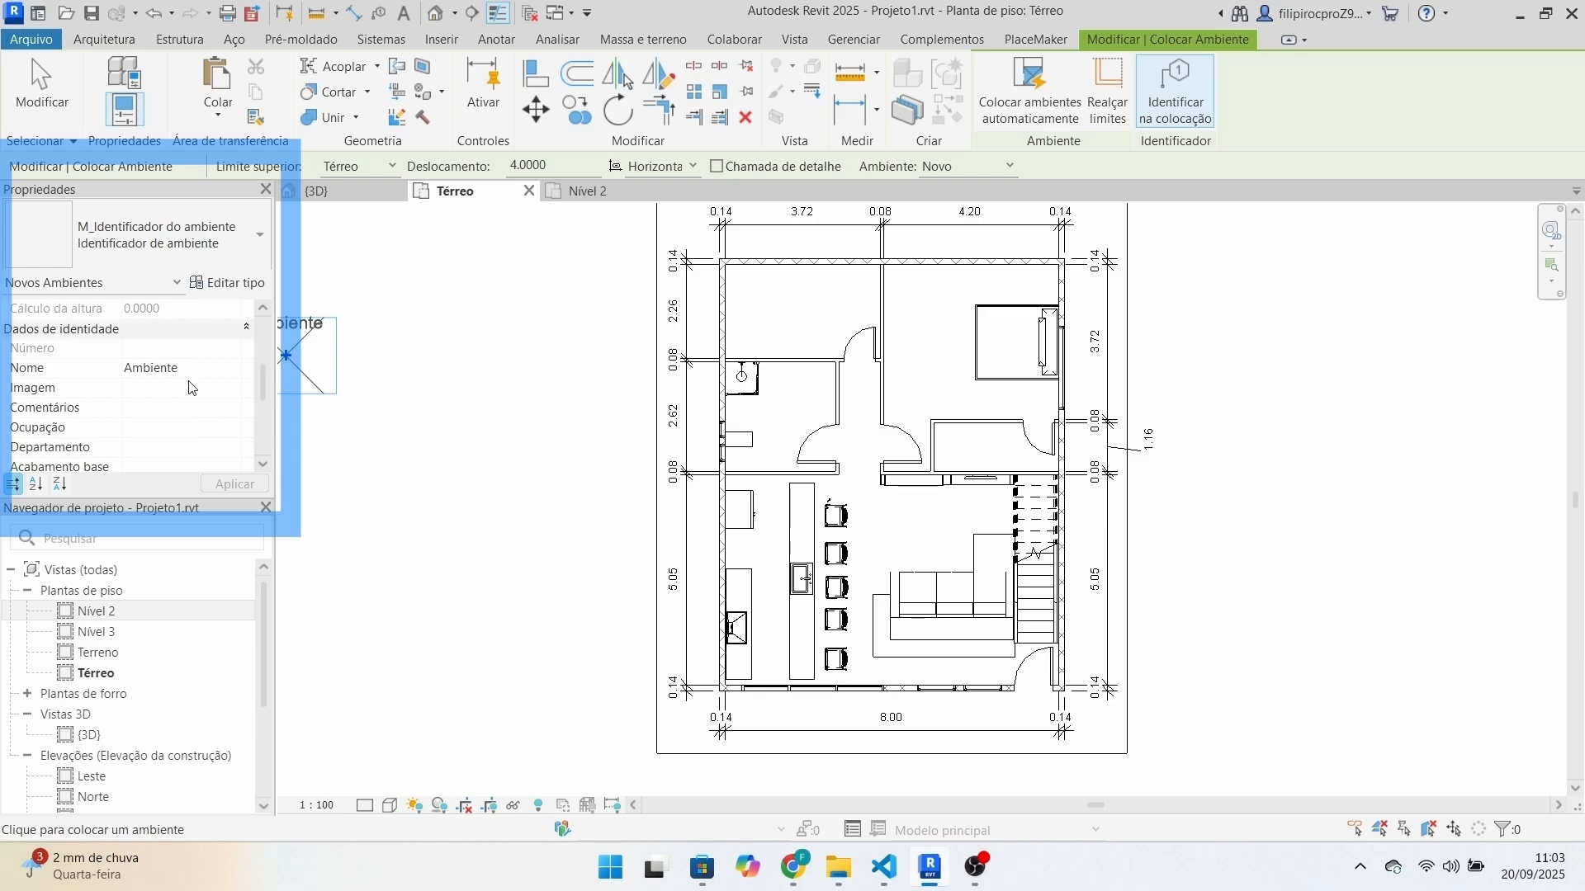
left_click(182, 369)
left_click_drag(206, 369, 90, 358)
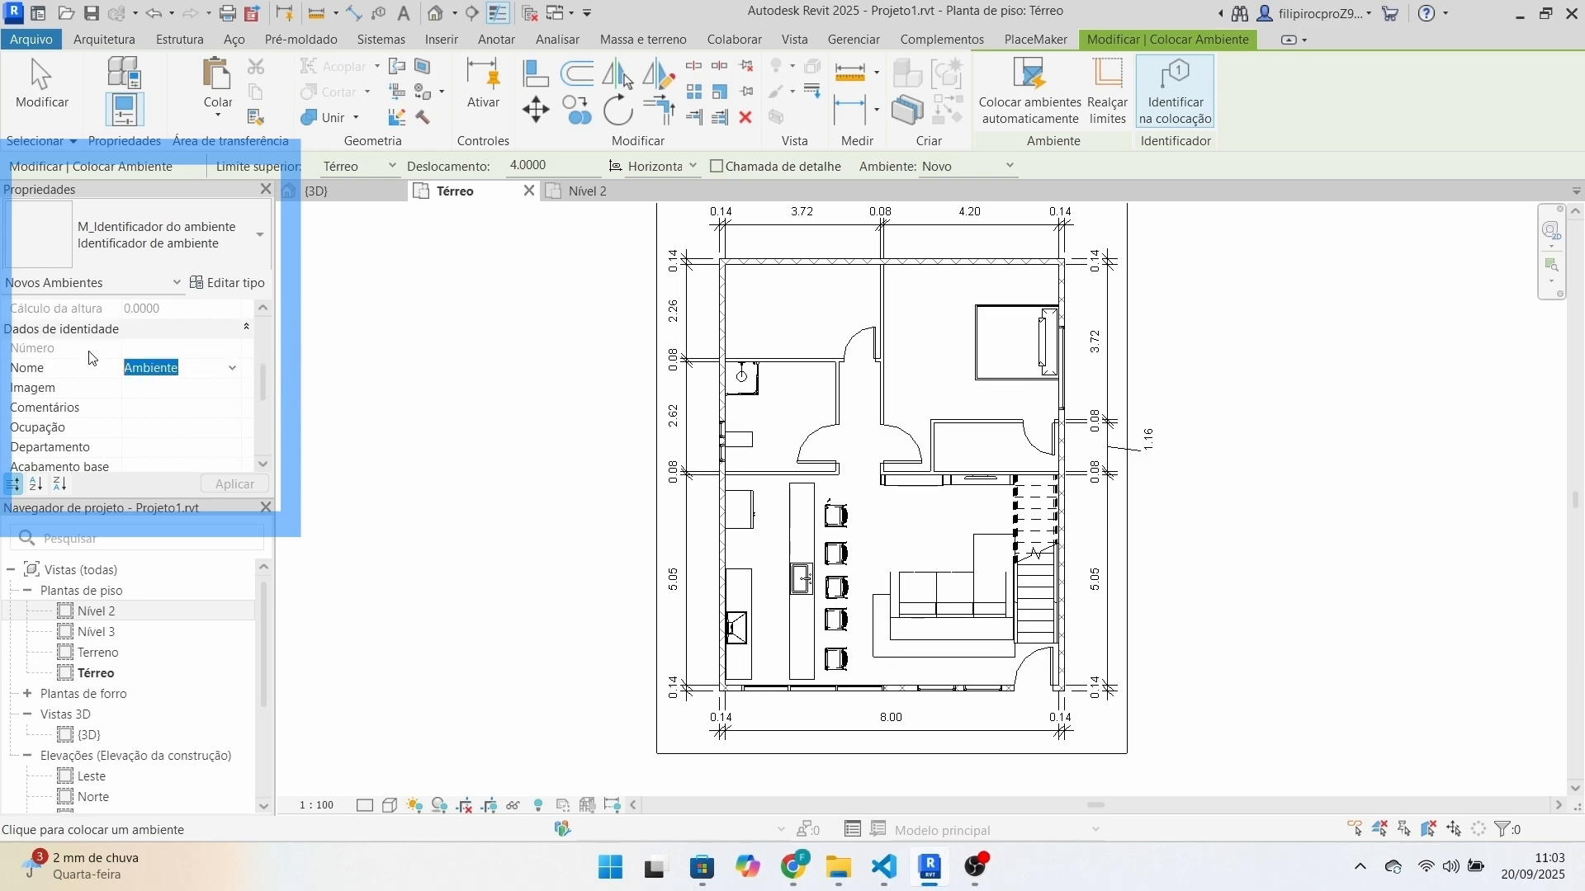
type("QUARTO")
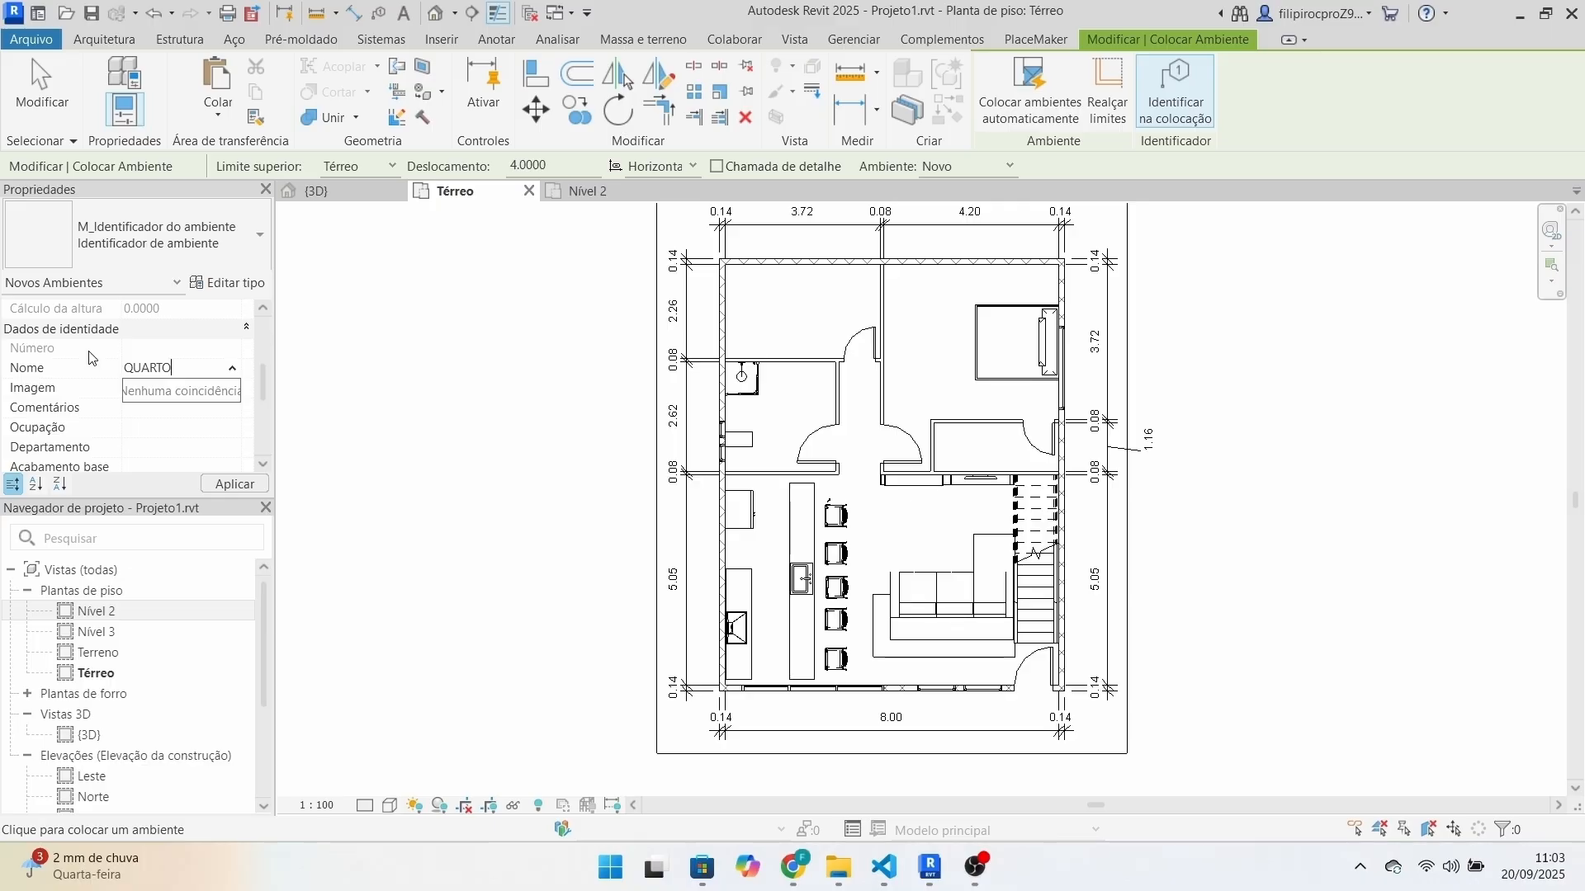
left_click(234, 484)
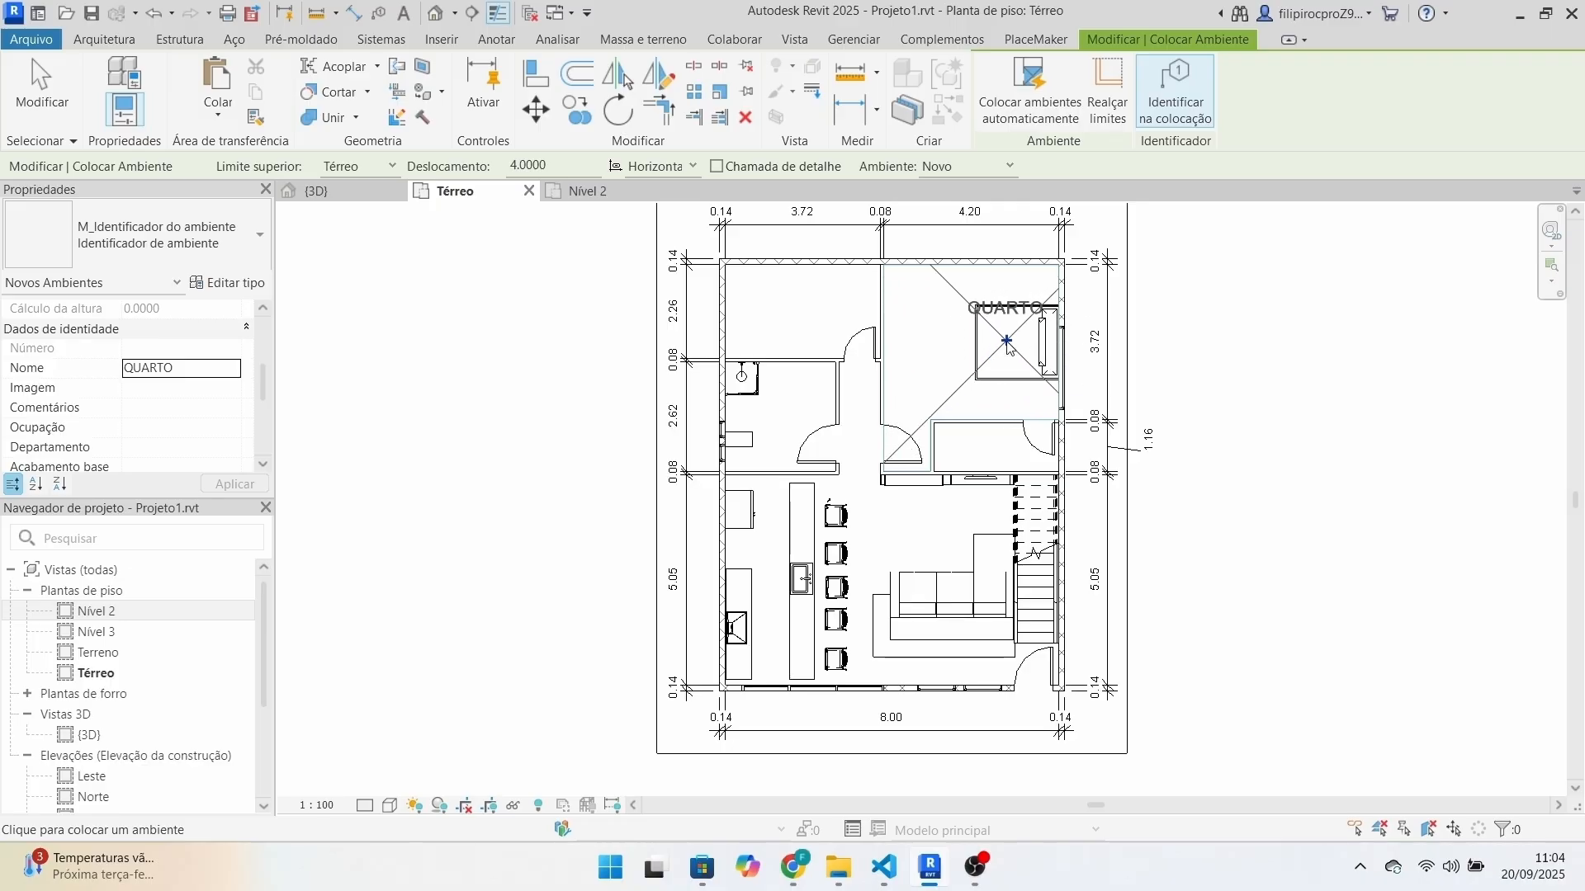
Turn on the area display (Mostrar área) in the room tag's type properties.
left_click(219, 289)
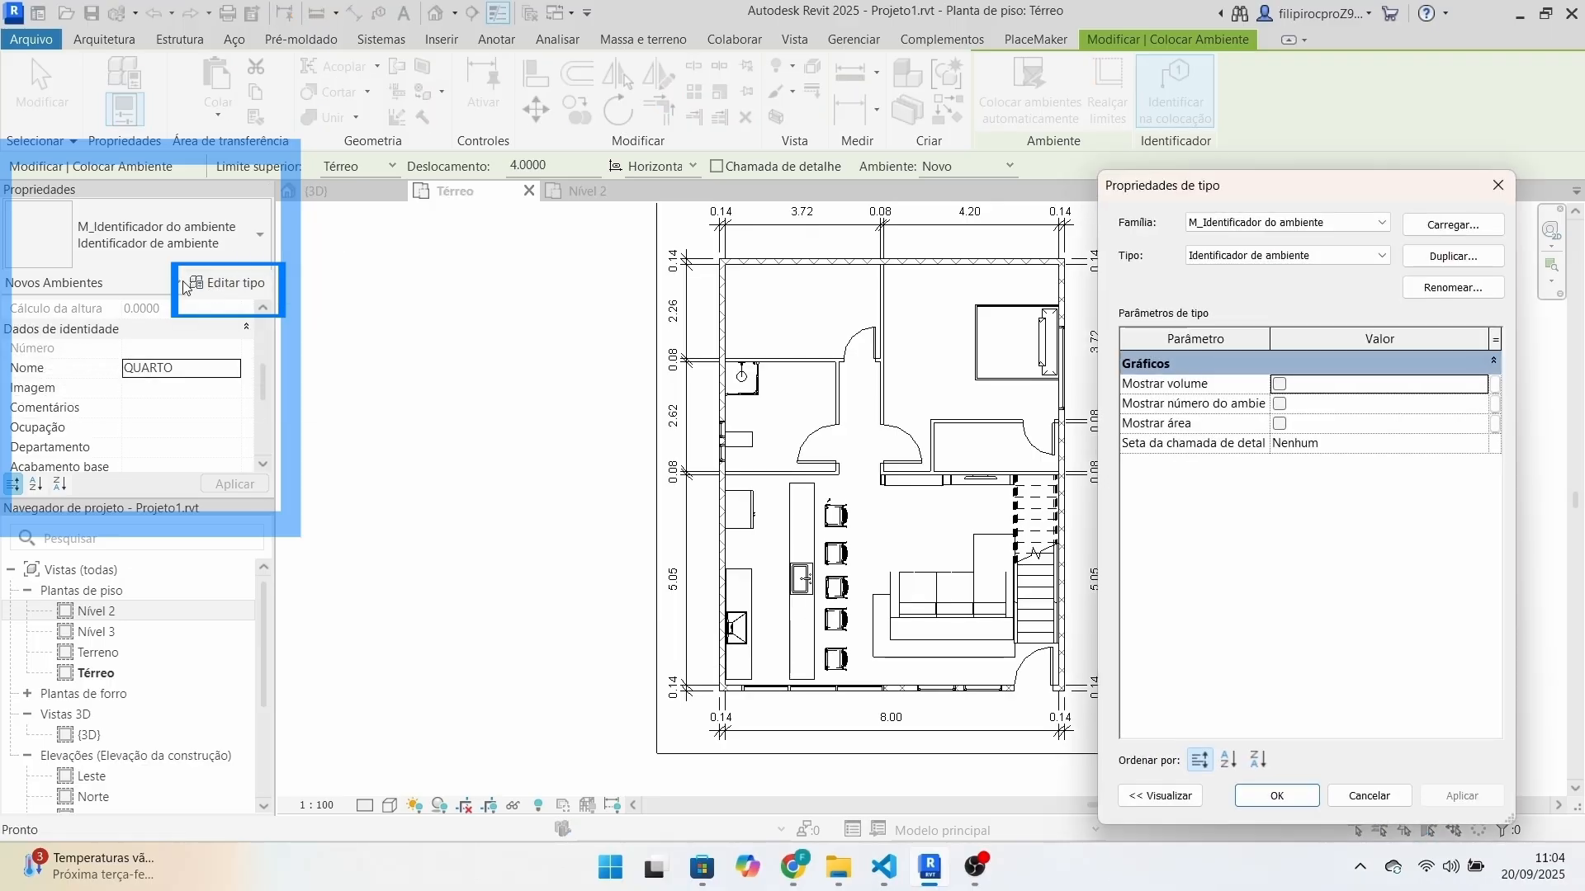
left_click(1279, 423)
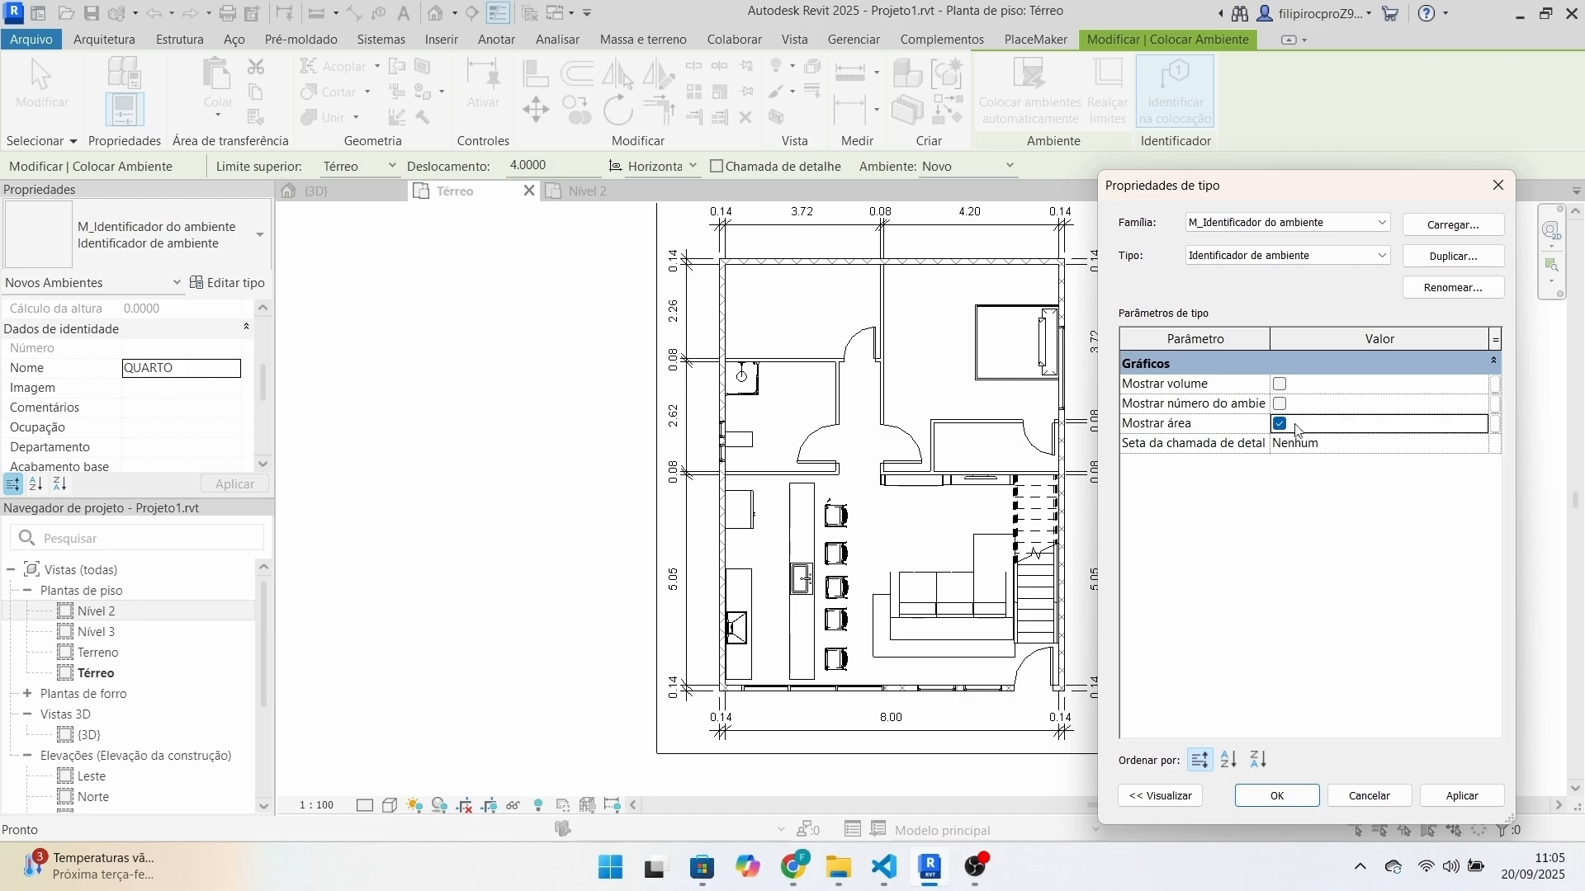
left_click(1460, 796)
left_click(1276, 796)
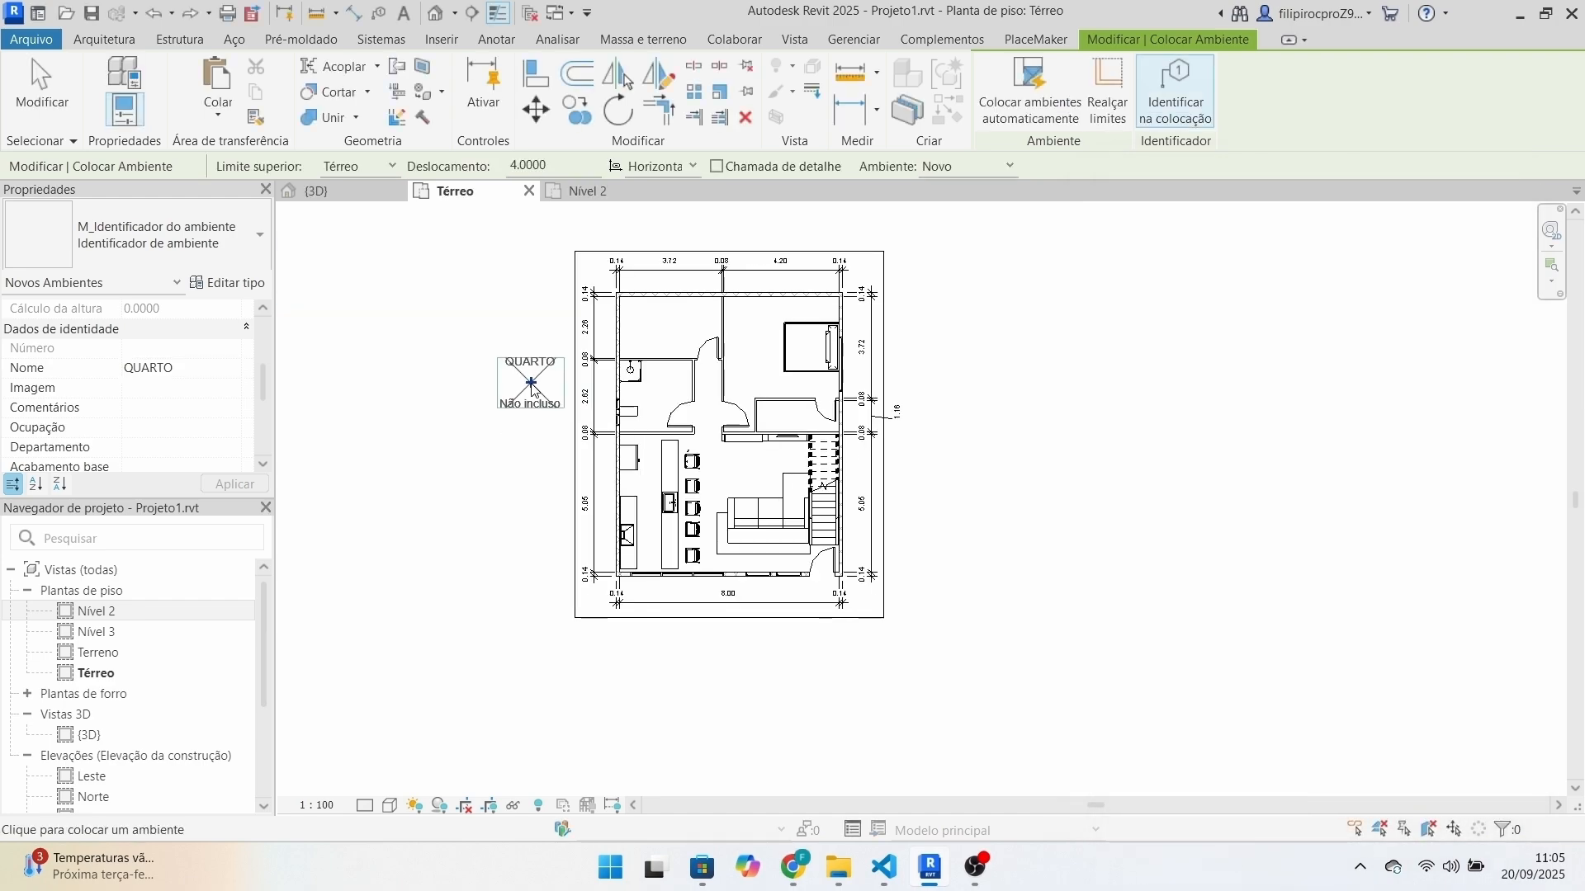
Place the QUARTO room in the bedroom, and a room named ÁREA DE SERVIÇO in the upper-left space.
scroll(750, 364, "up", 2)
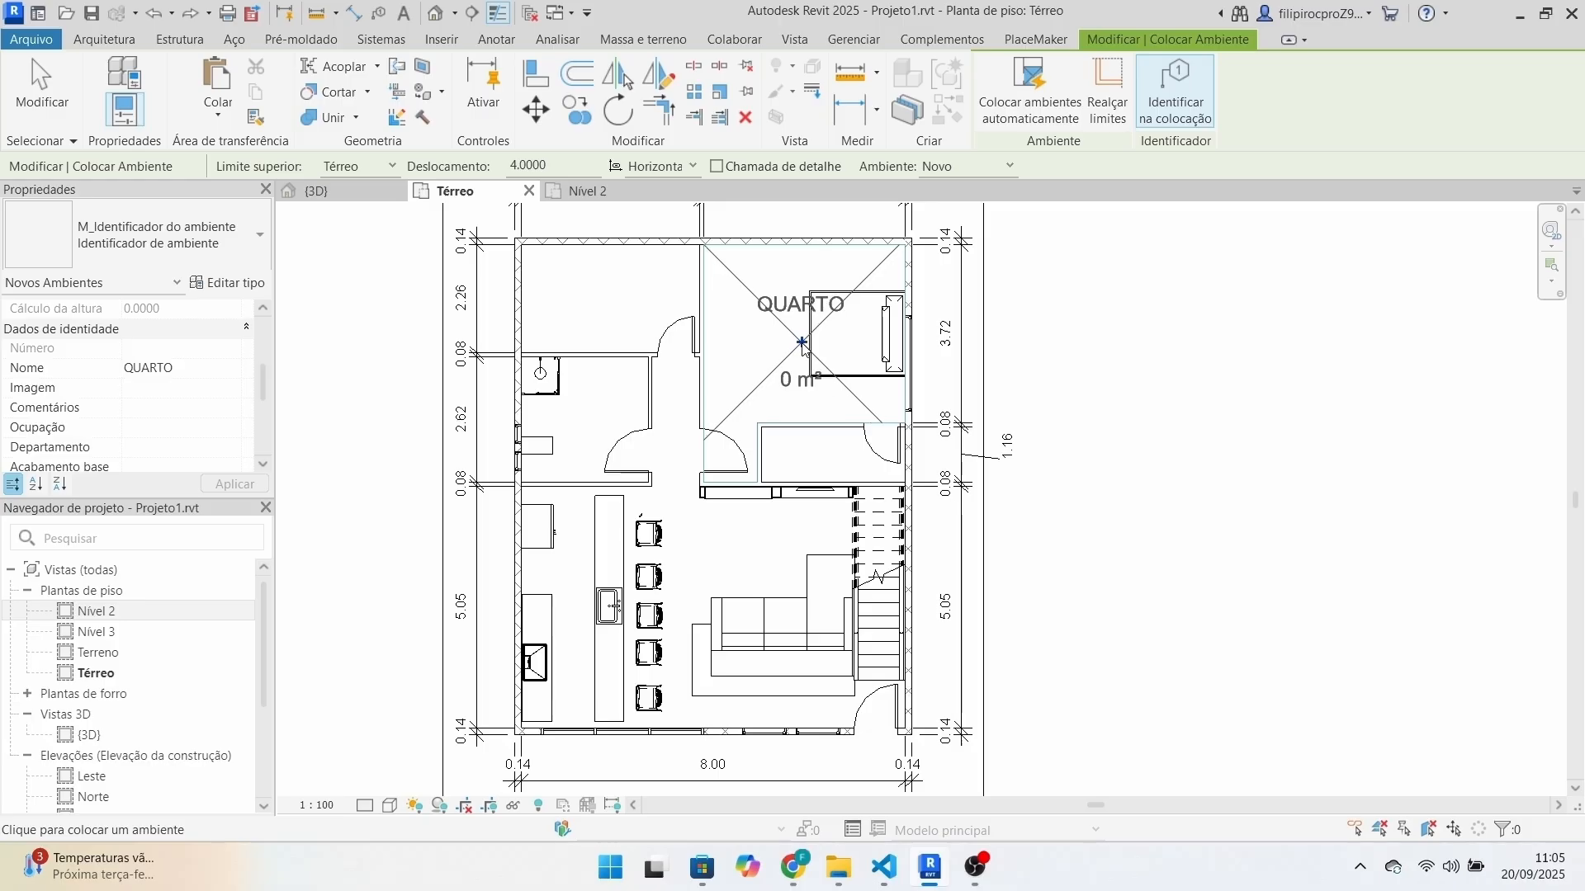
left_click(808, 347)
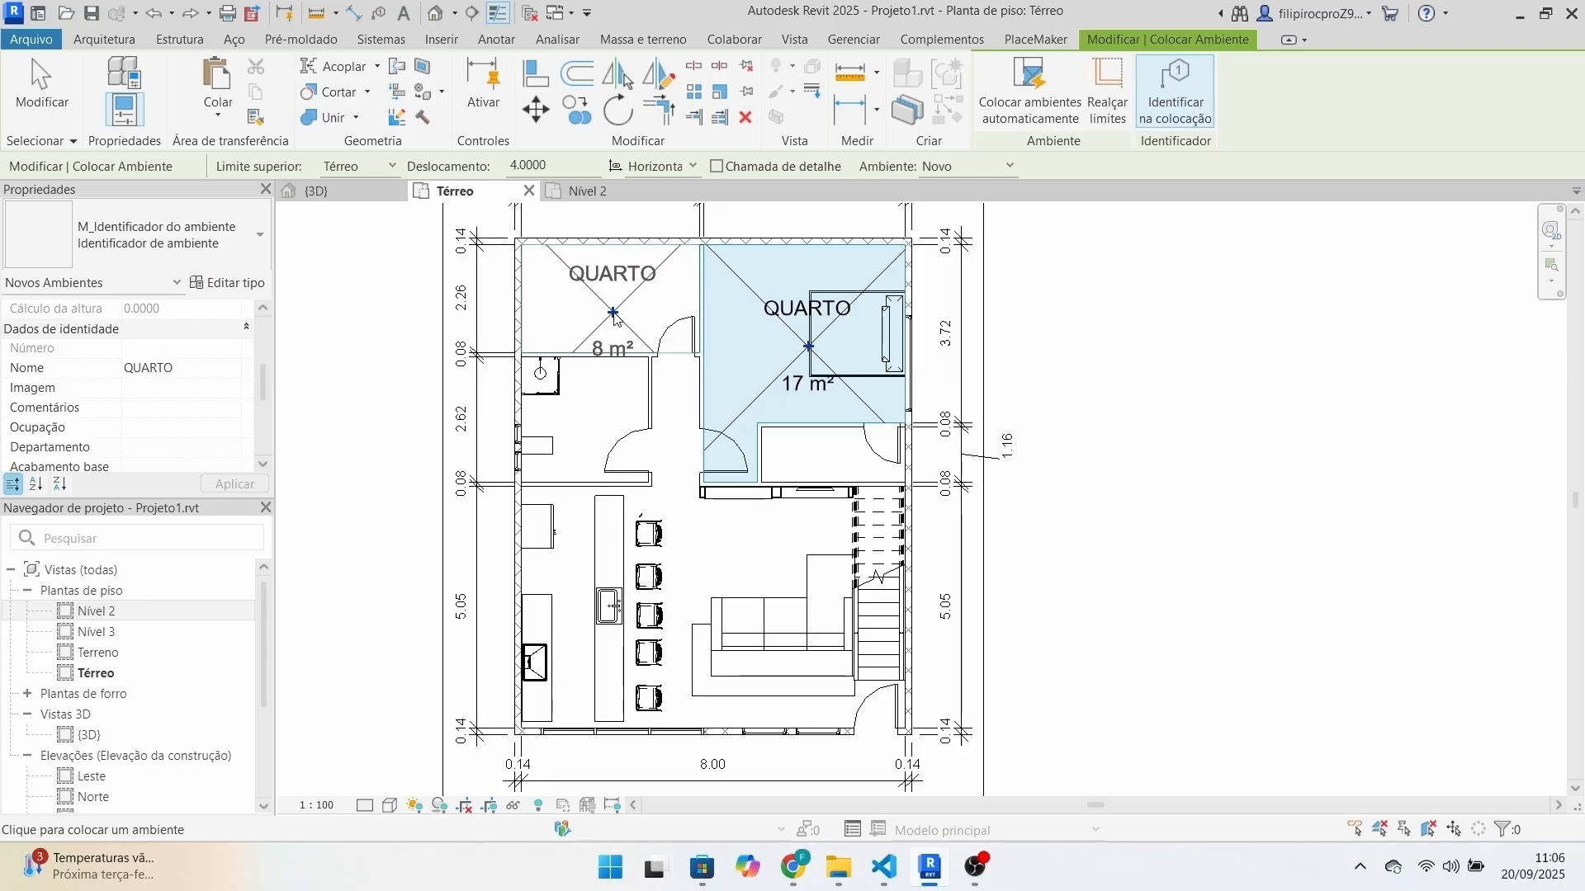
left_click(162, 364)
type("ÁREA DE SERVIÇ")
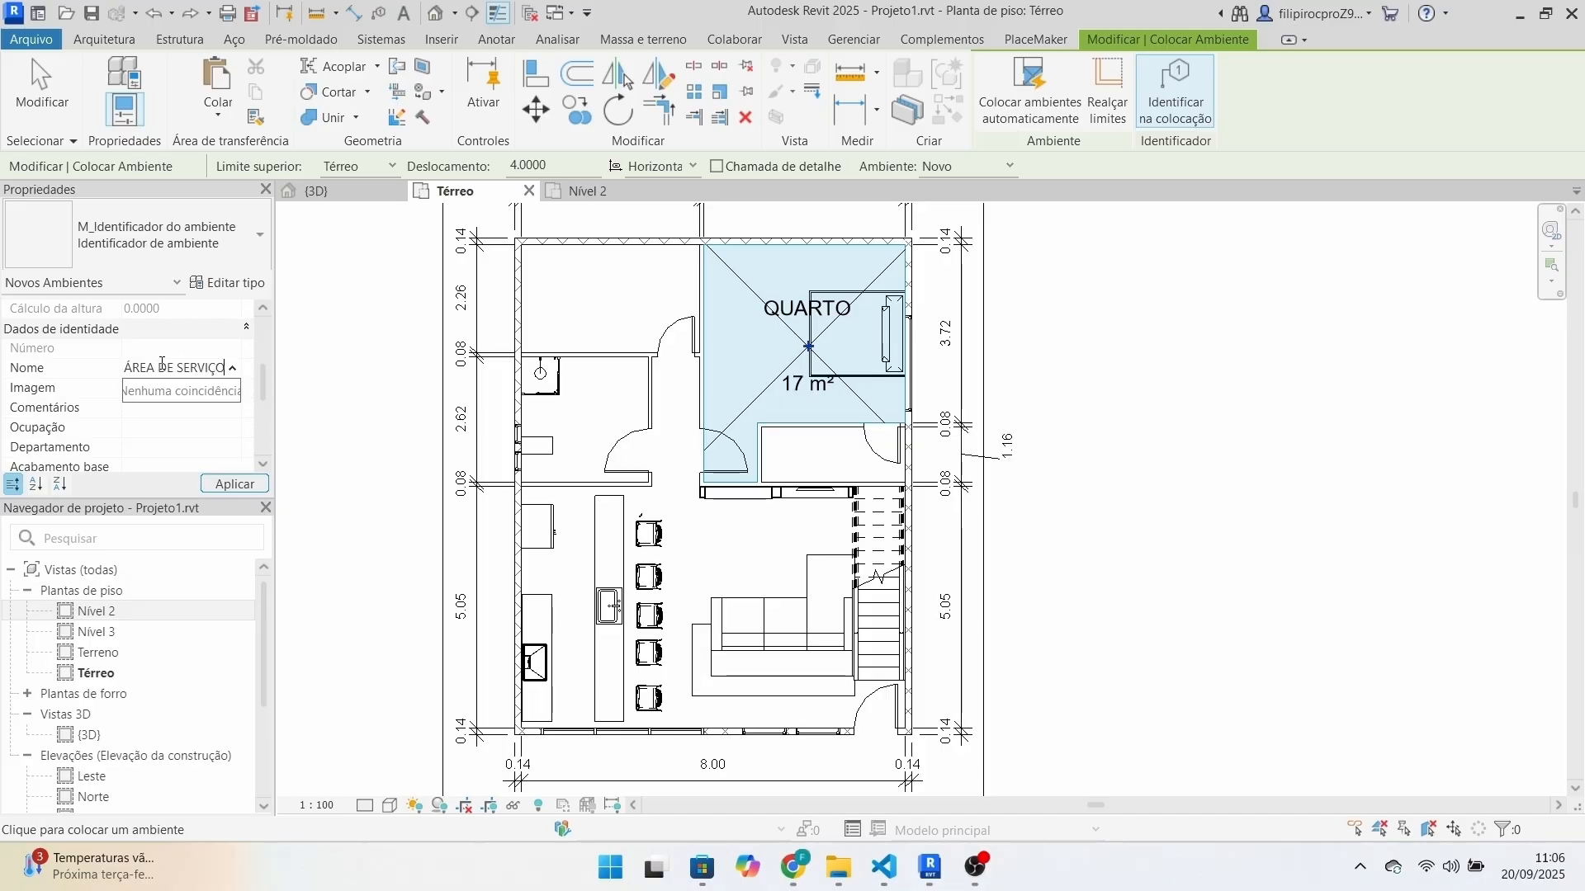
left_click(614, 312)
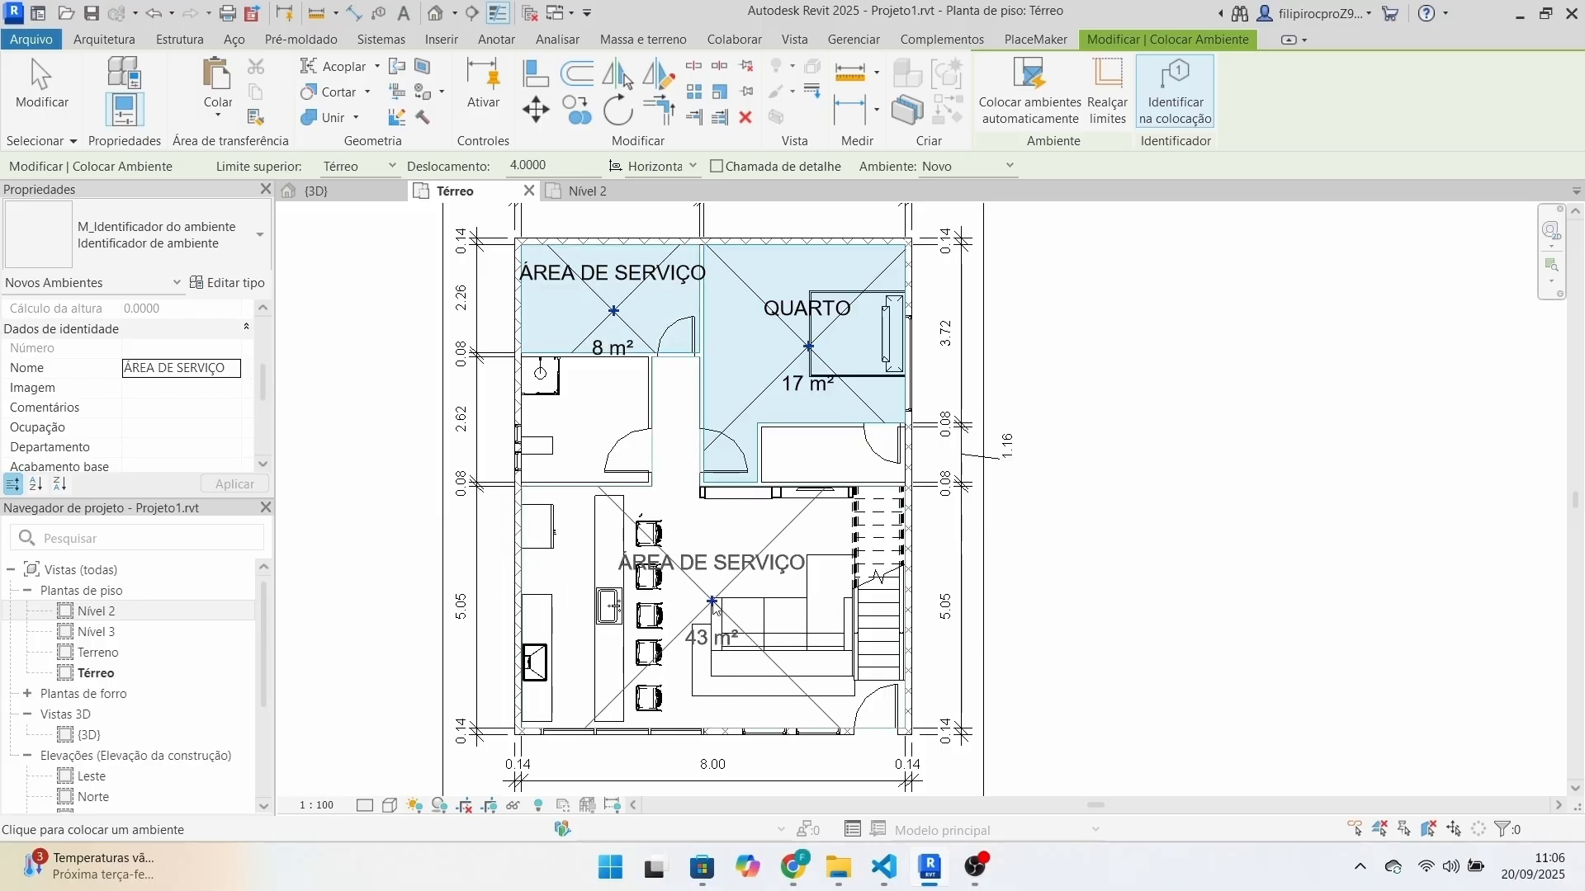
Name the next room SALA COZINHA and place it in the open living and kitchen area.
left_click(170, 368)
triple_click(169, 368)
type("SALA COZINHA")
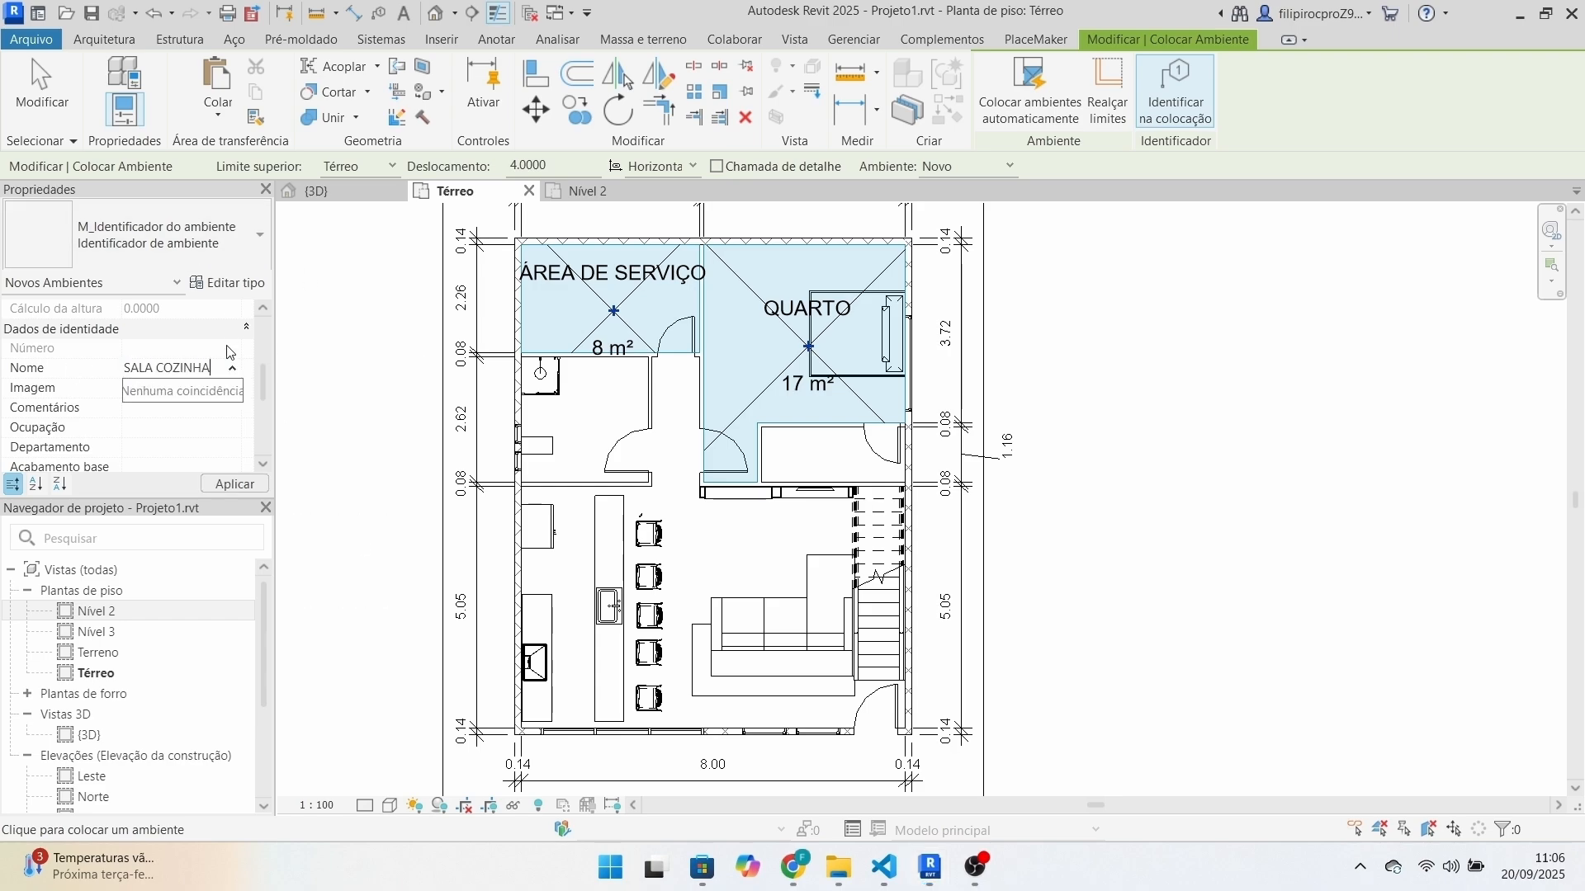
left_click(233, 484)
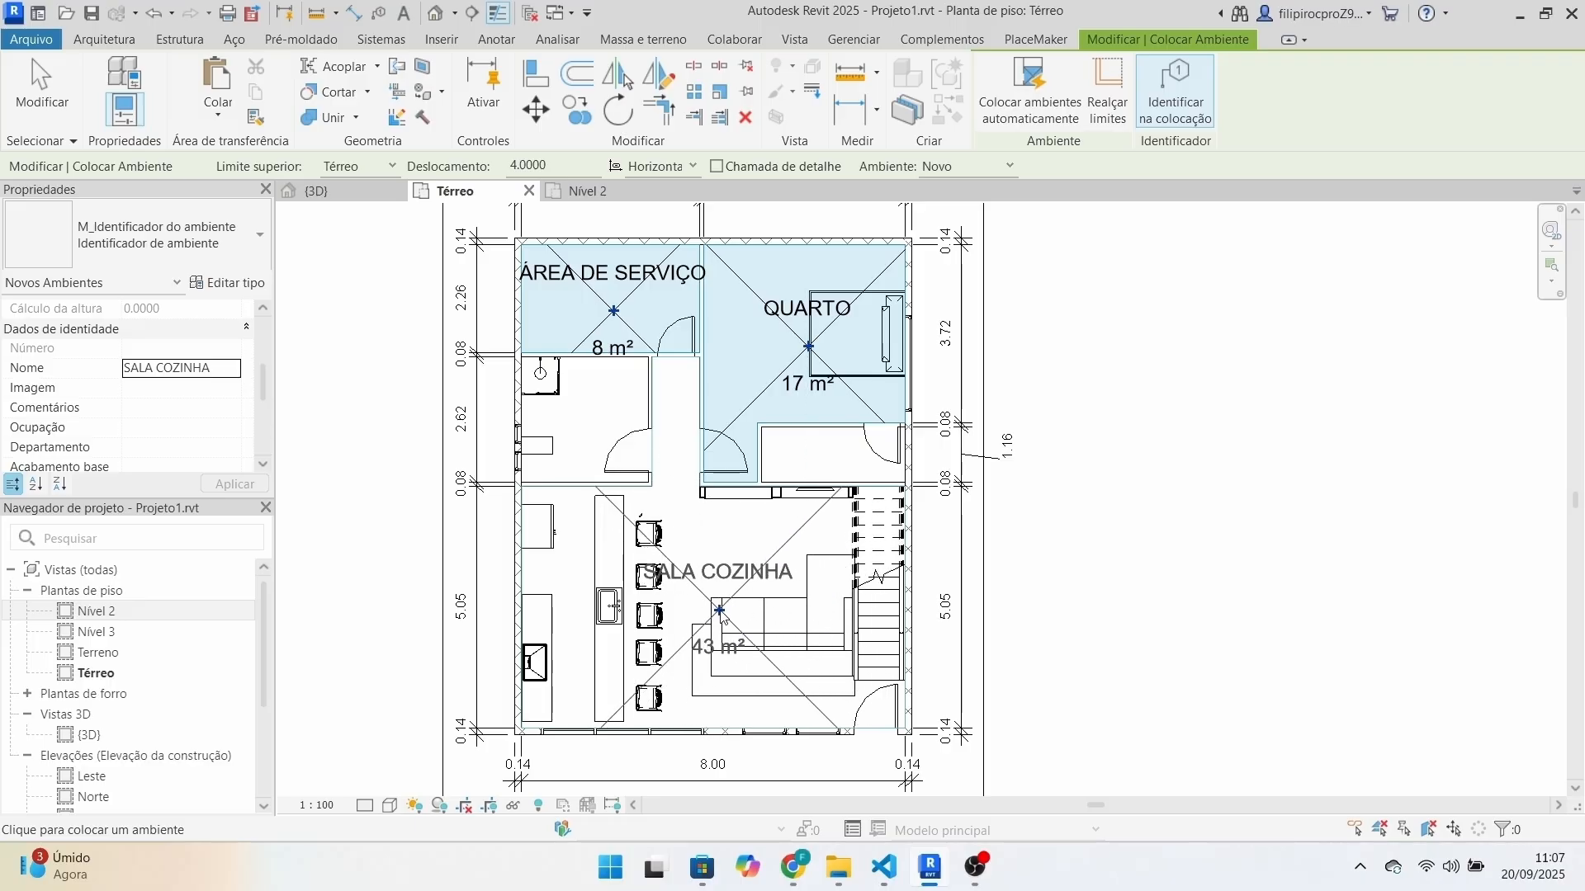
left_click(738, 606)
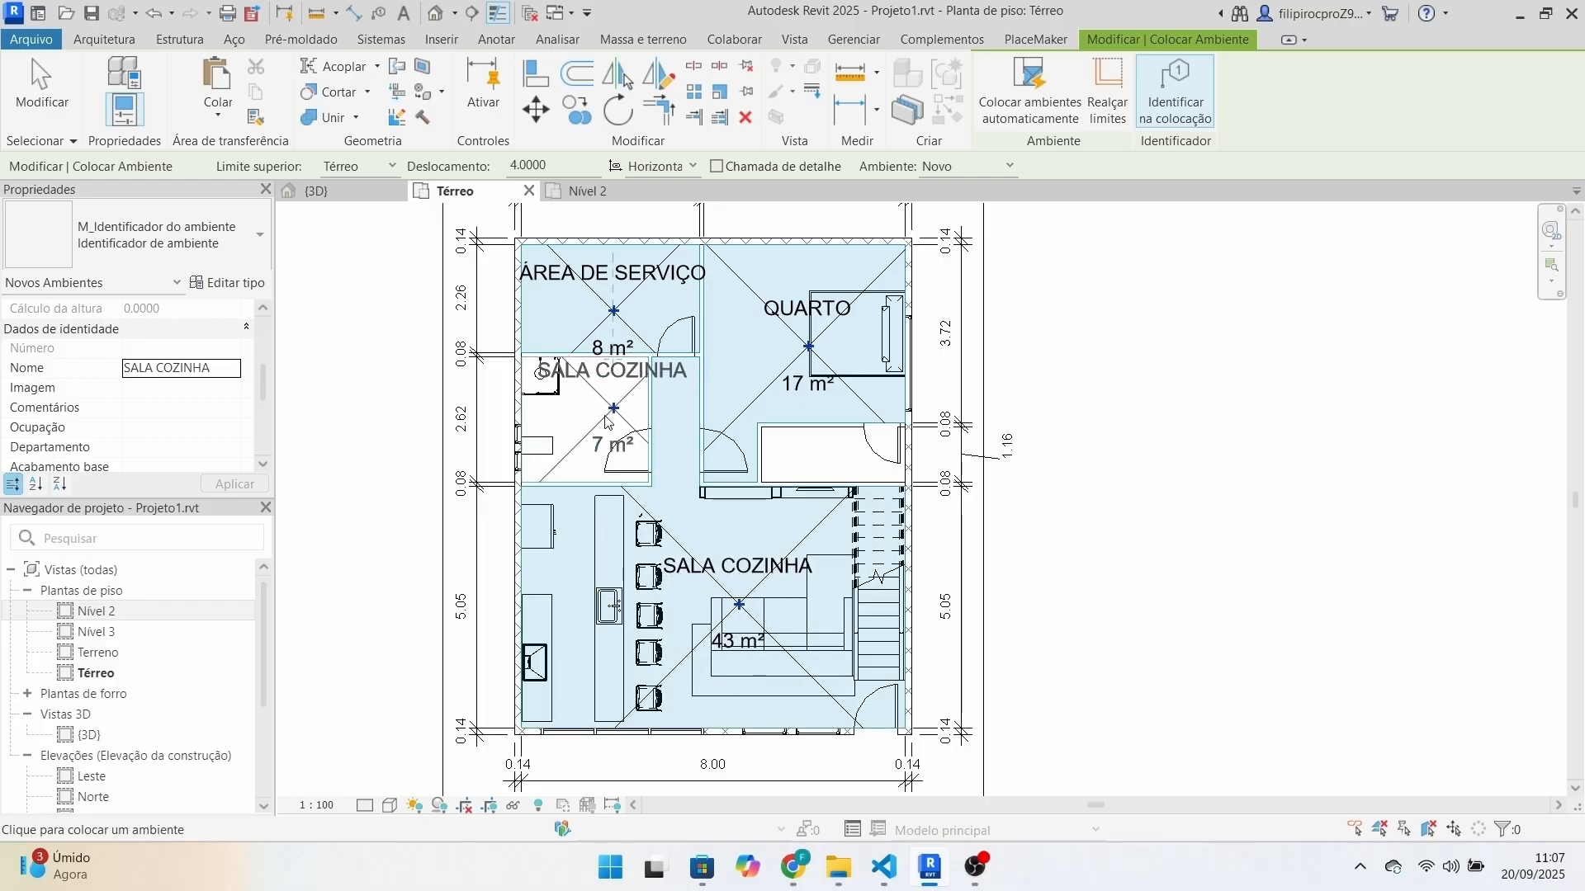
Name the next room BANHO and place it in the bathroom.
left_click(215, 369)
type("BANHO")
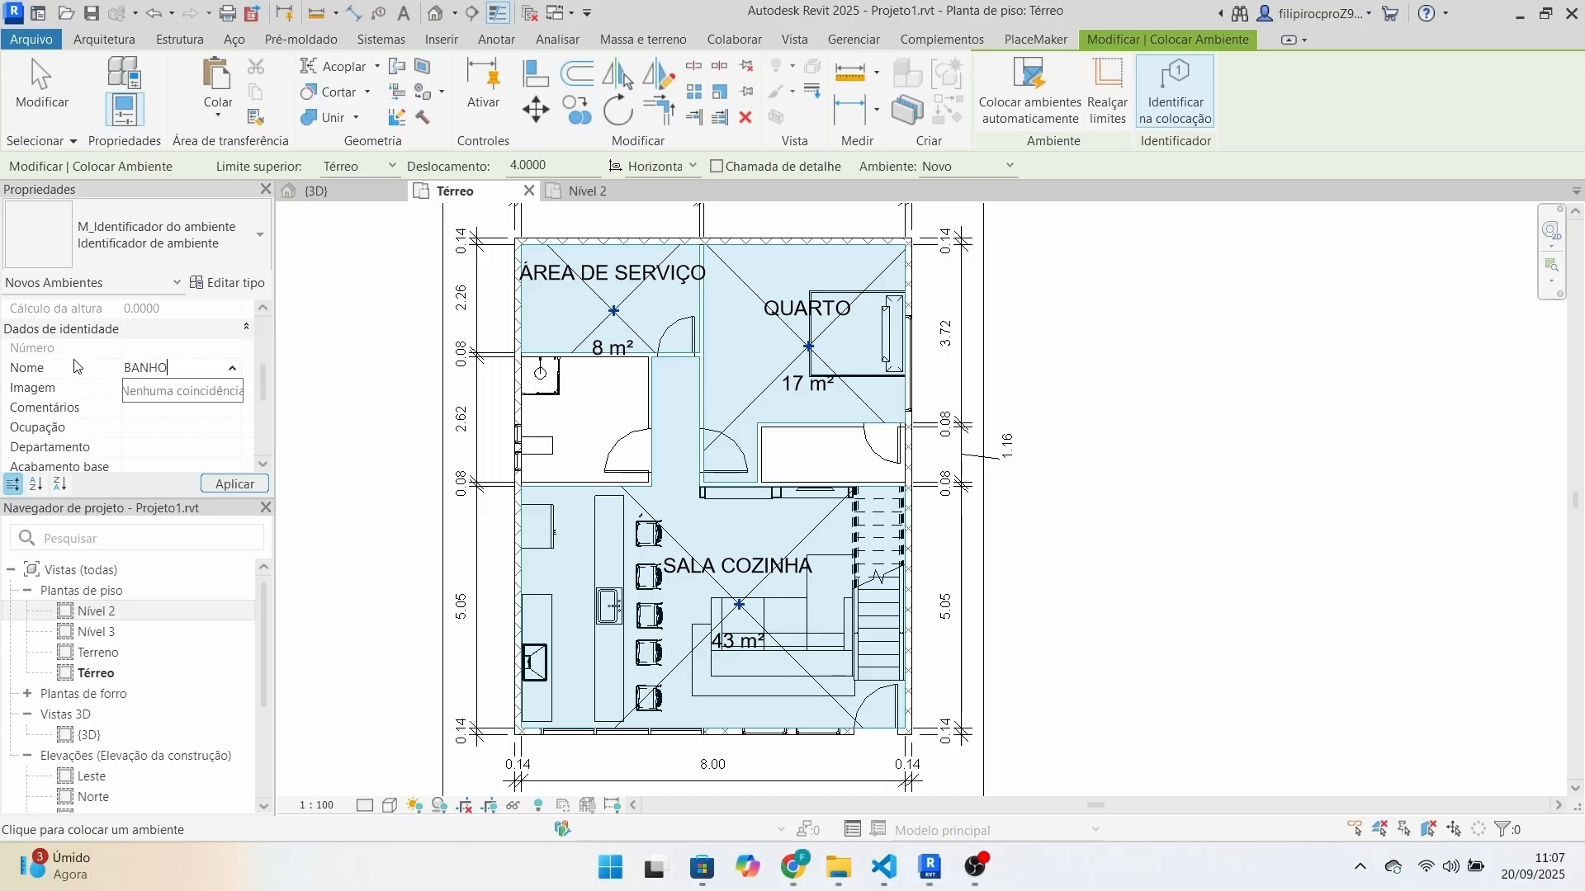
left_click(587, 410)
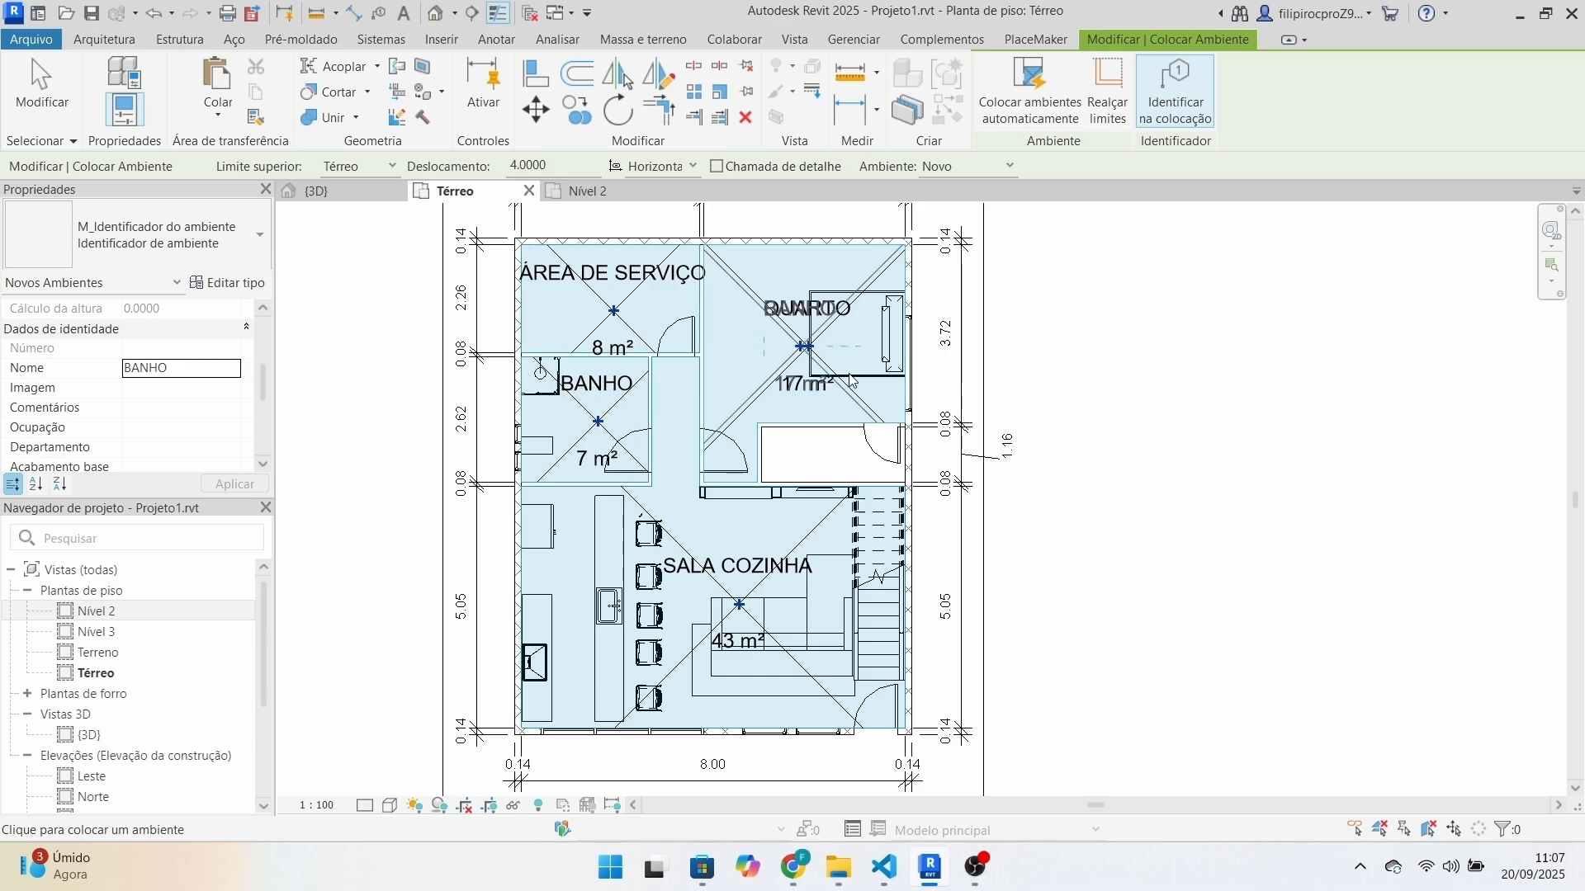
Place a room named CLOSET in the small space below the bedroom and end the room command.
left_click(202, 368)
type("CLOS")
left_click_drag(199, 365, 30, 369)
key("BackSpace")
type("C")
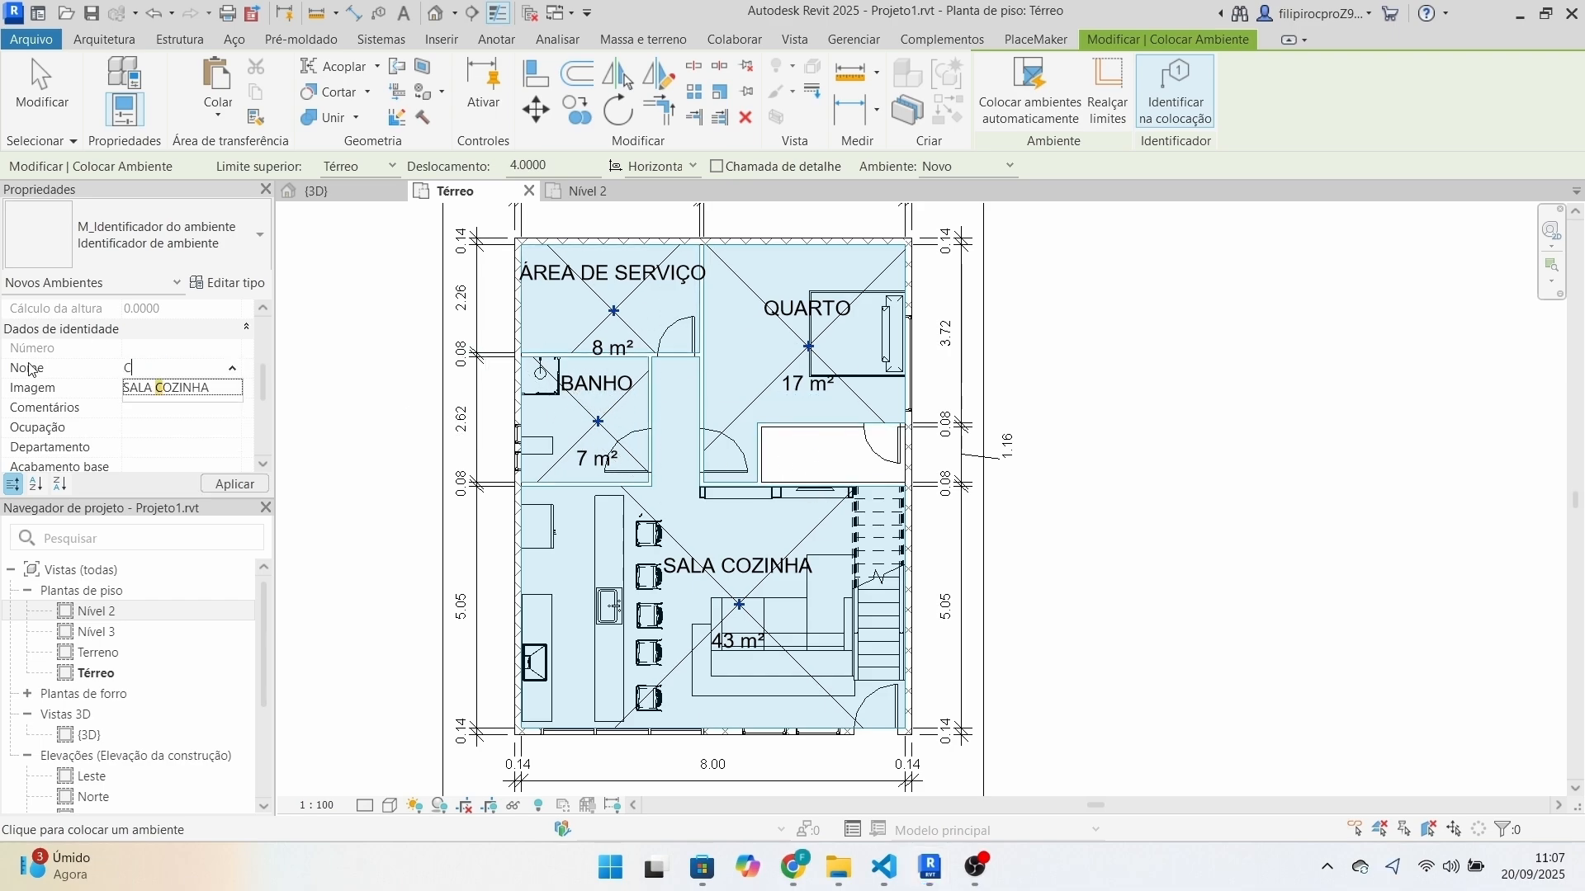
type("LOSET")
key("Return")
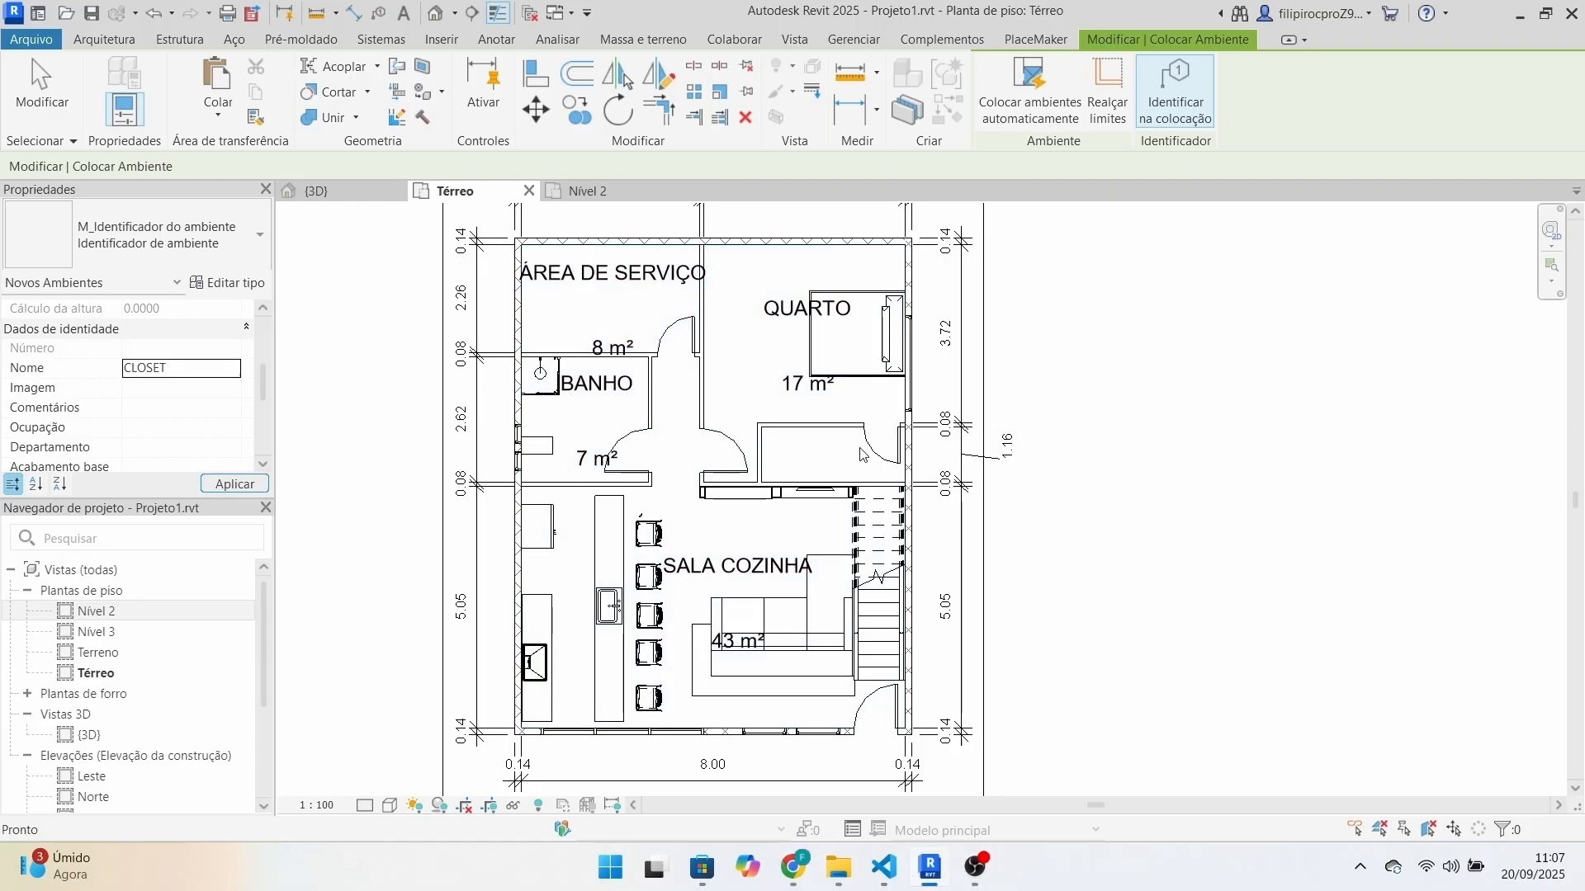
left_click(839, 489)
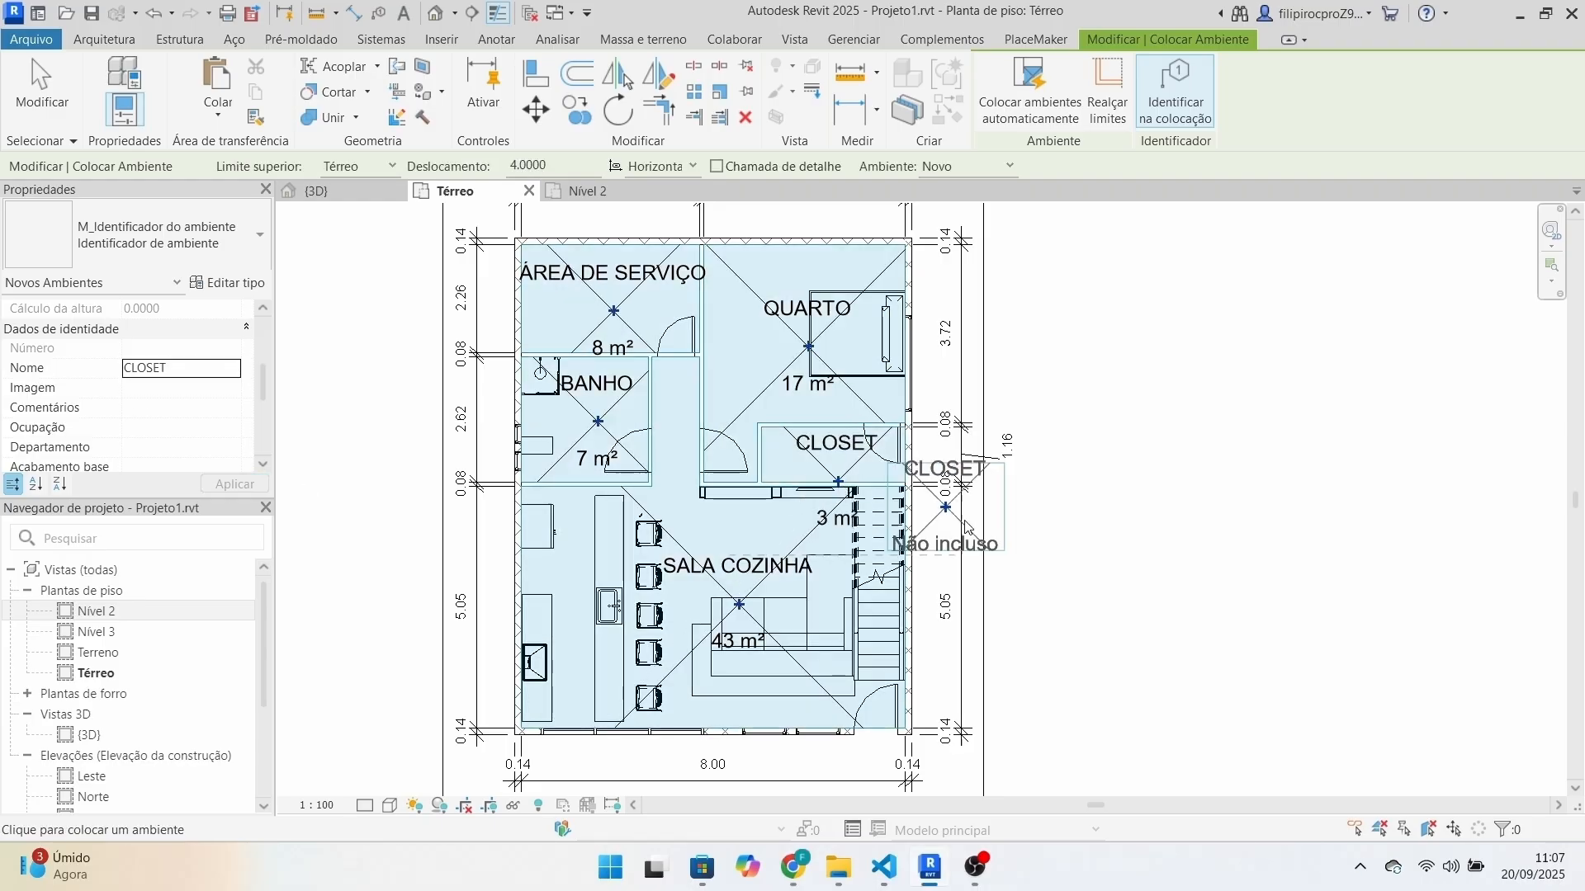
key("Escape")
key("Escape")
scroll(486, 515, "up", 2)
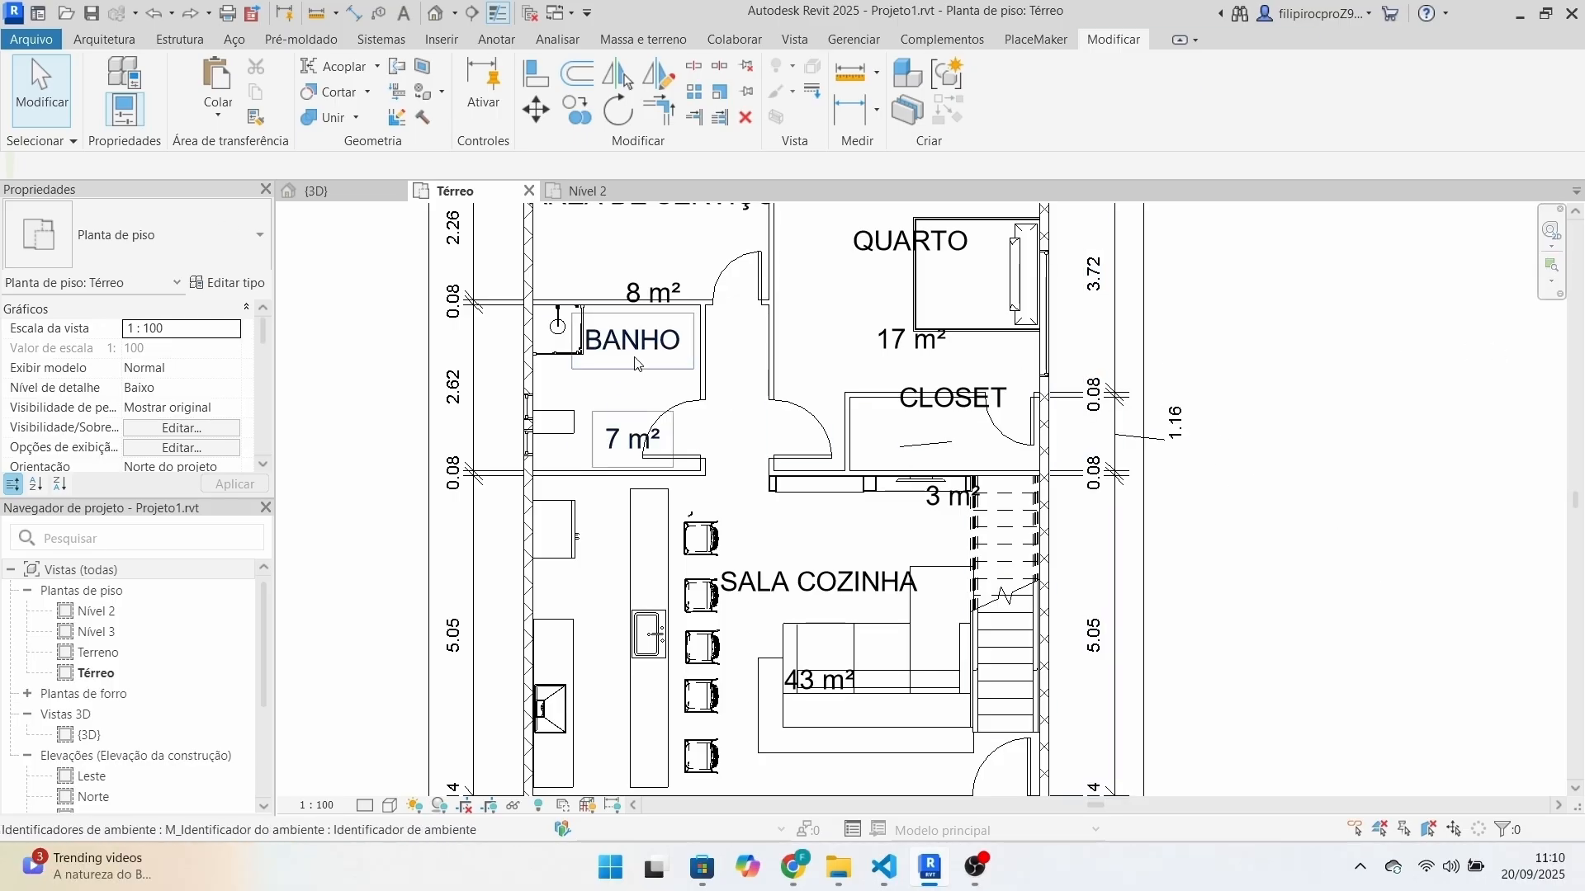
Open the room tag family of the BANHO tag for editing and delete the room number label 101.
left_click(648, 372)
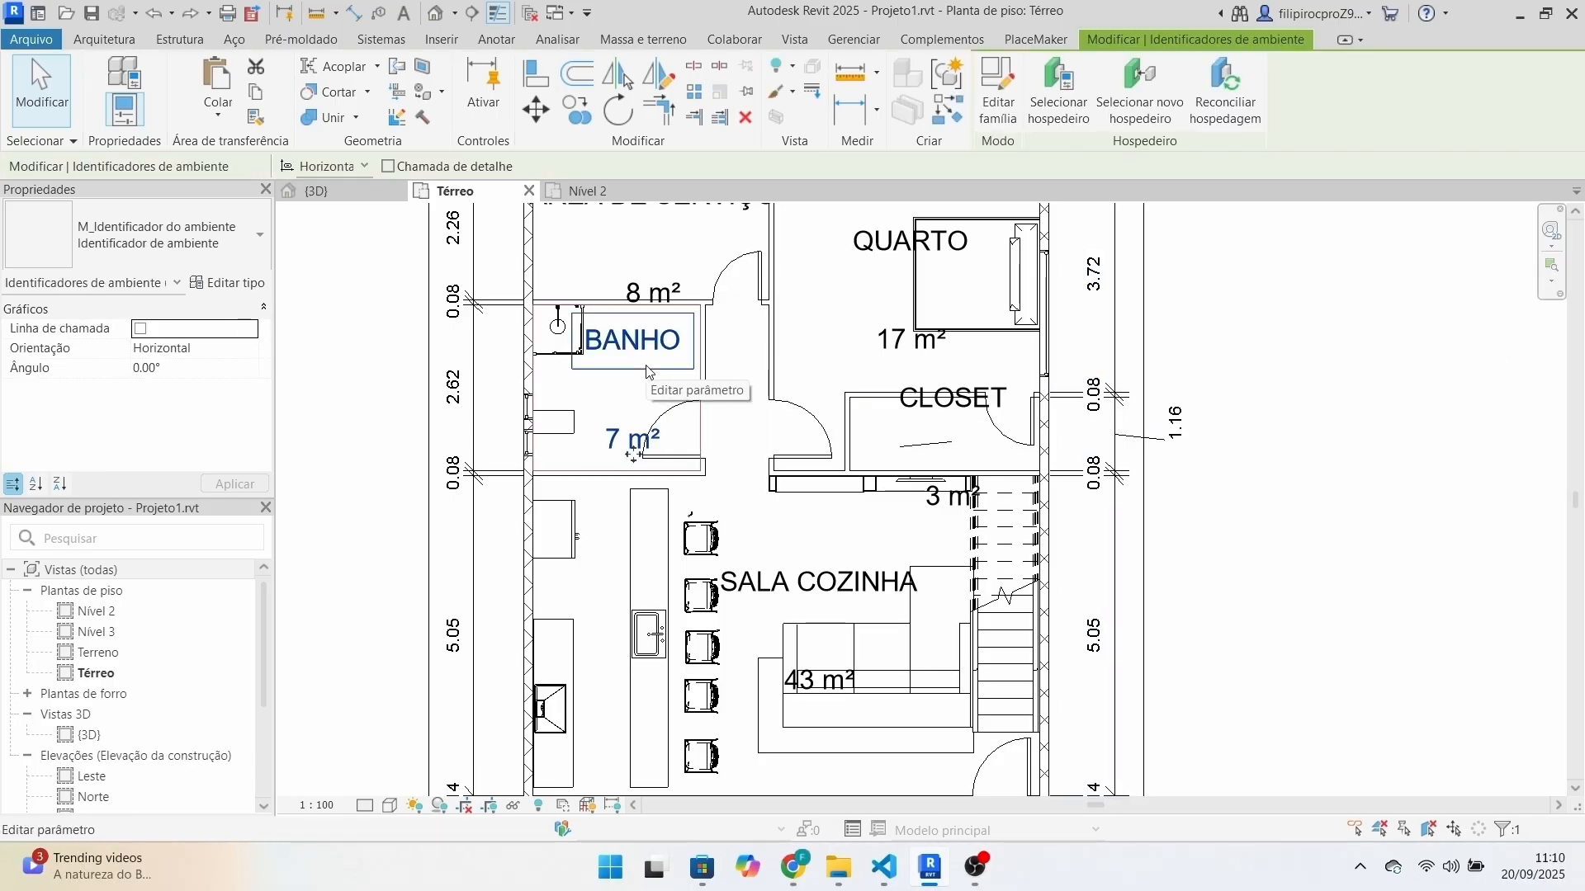
right_click(648, 372)
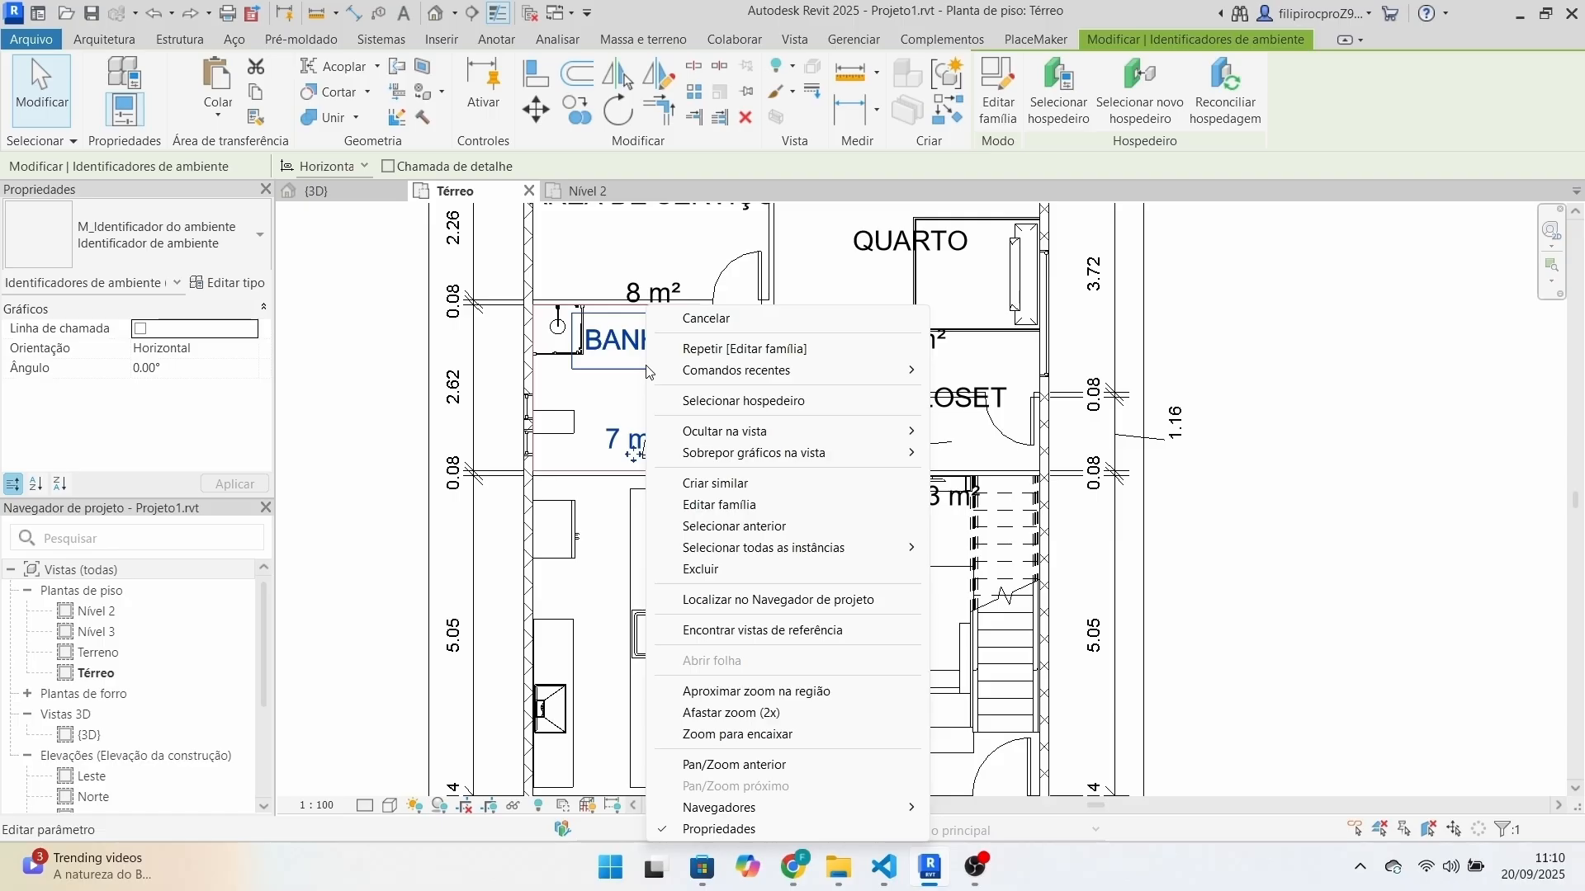
left_click(791, 507)
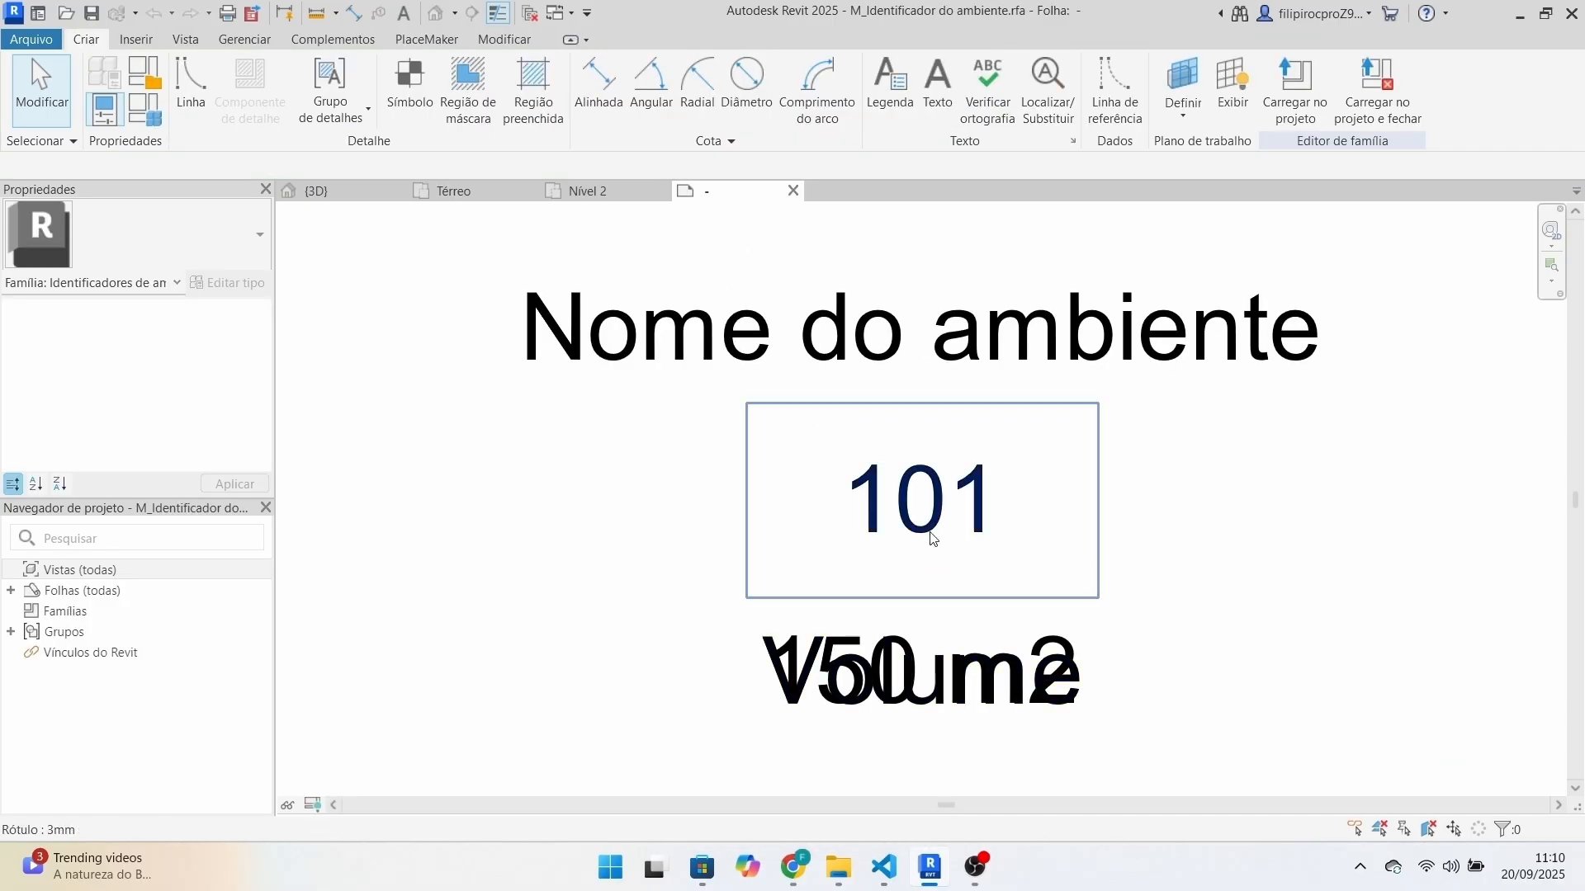
scroll(952, 543, "down", 2)
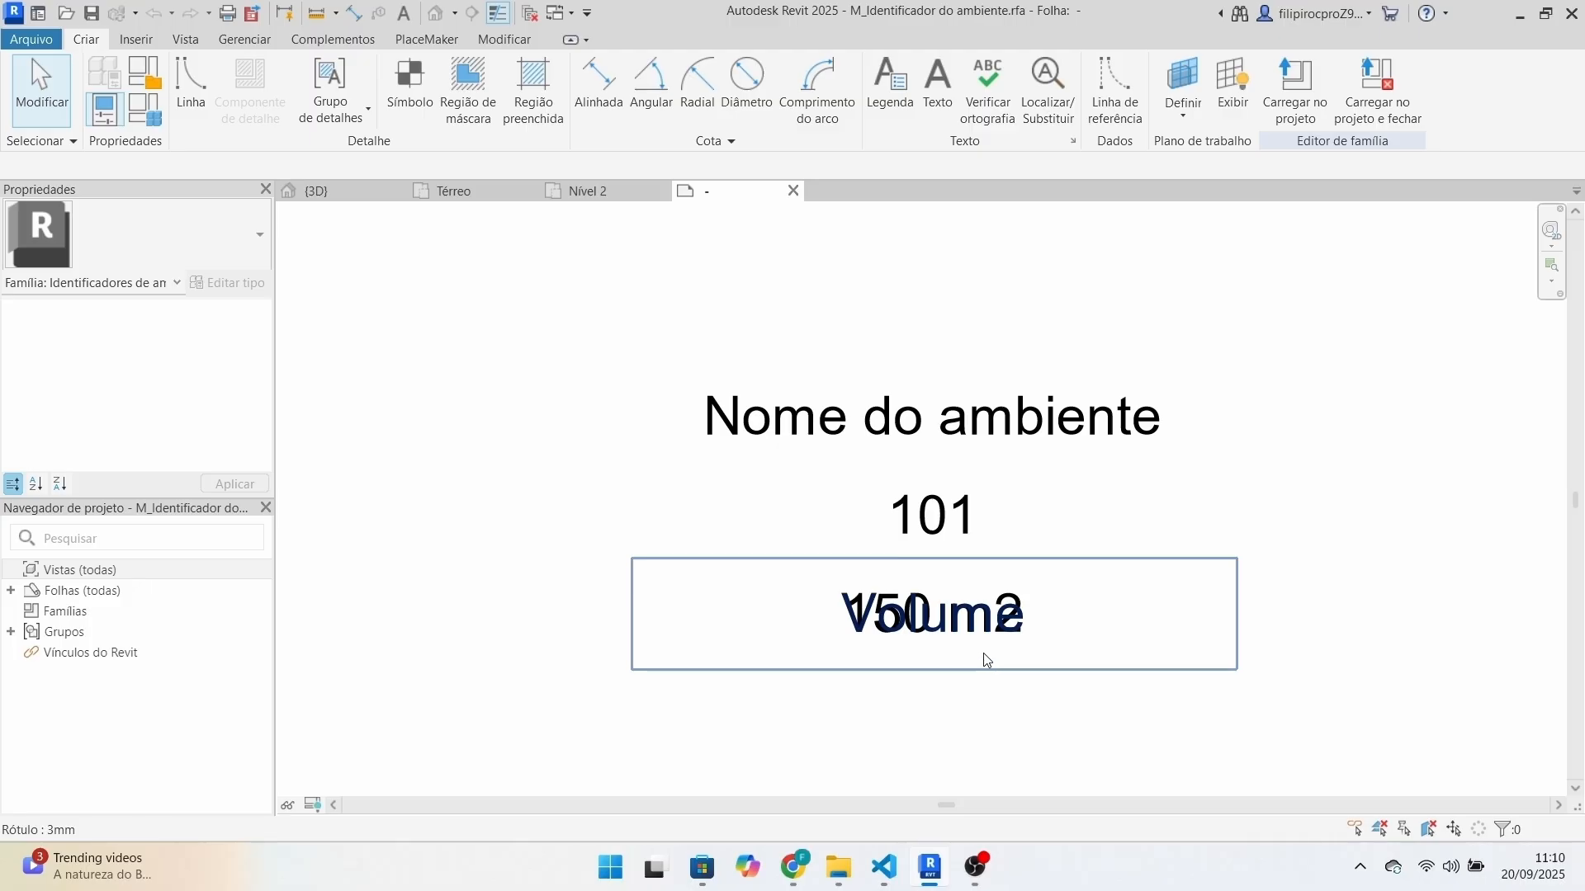
left_click(962, 540)
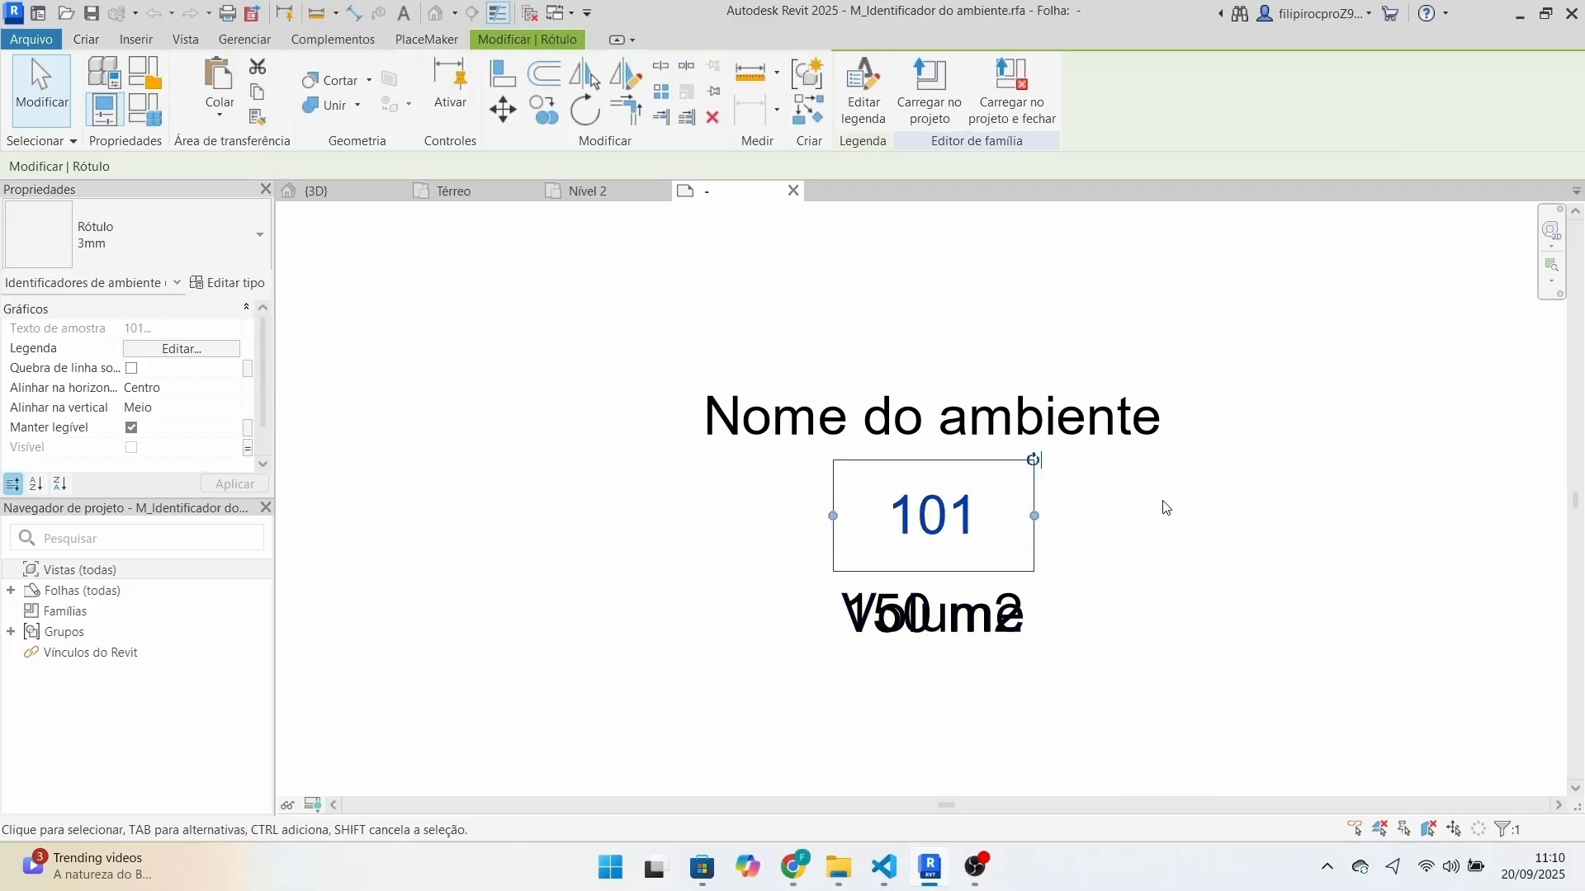
key("Delete")
Move the Volume label above the Nome do ambiente label and the 150 m2 area label up just below it.
left_click_drag(982, 607, 995, 311)
left_click_drag(1008, 638, 1001, 517)
left_click(1362, 400)
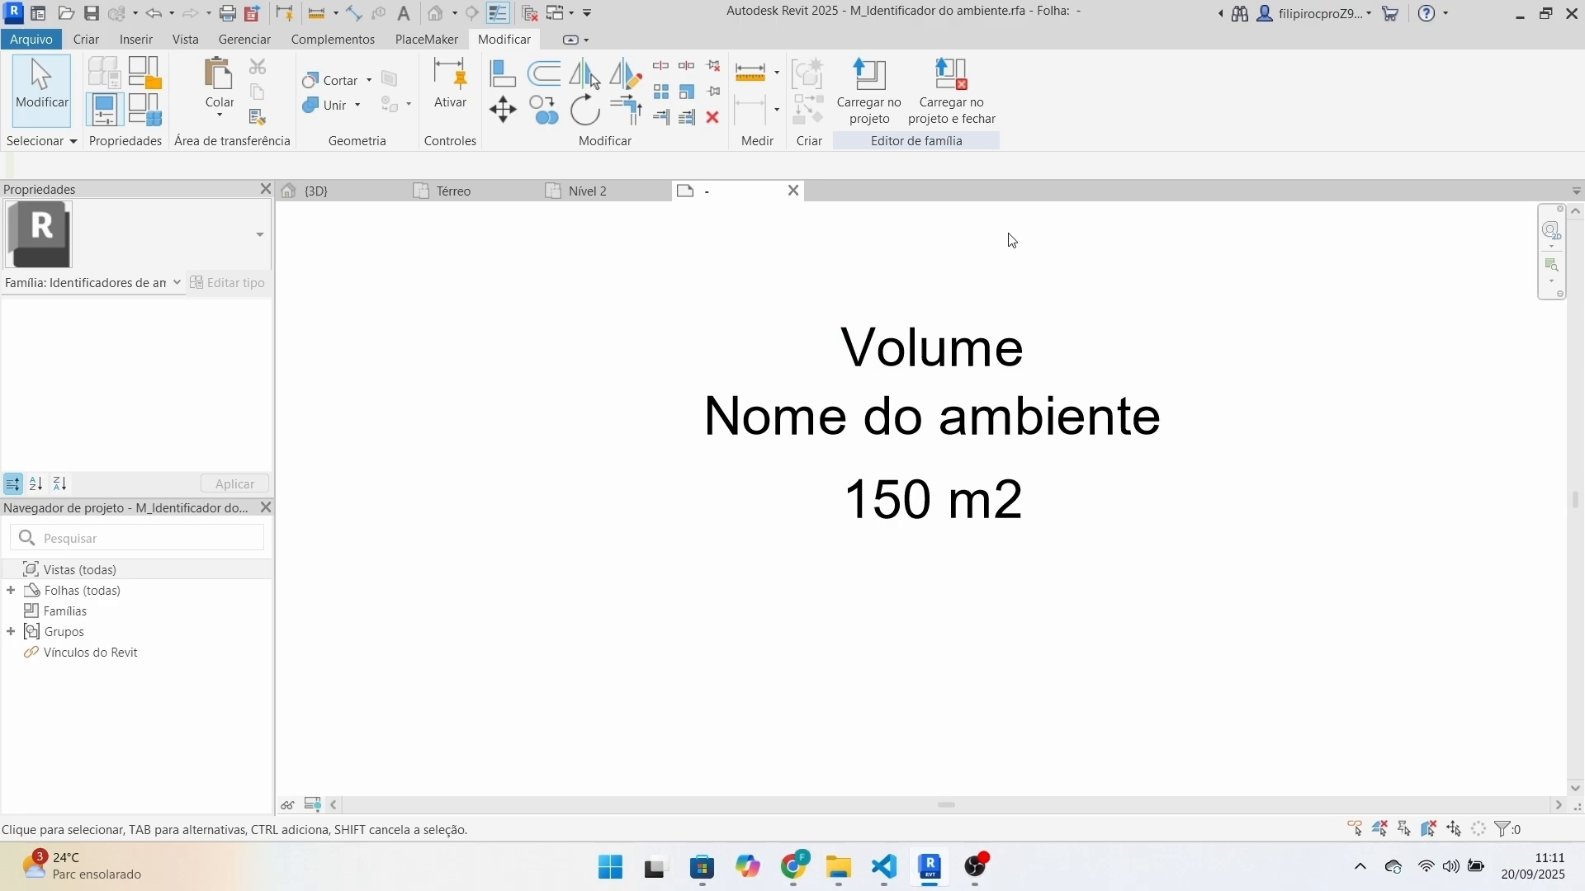
Load the edited room tag family into the project, replacing the existing version.
left_click(882, 103)
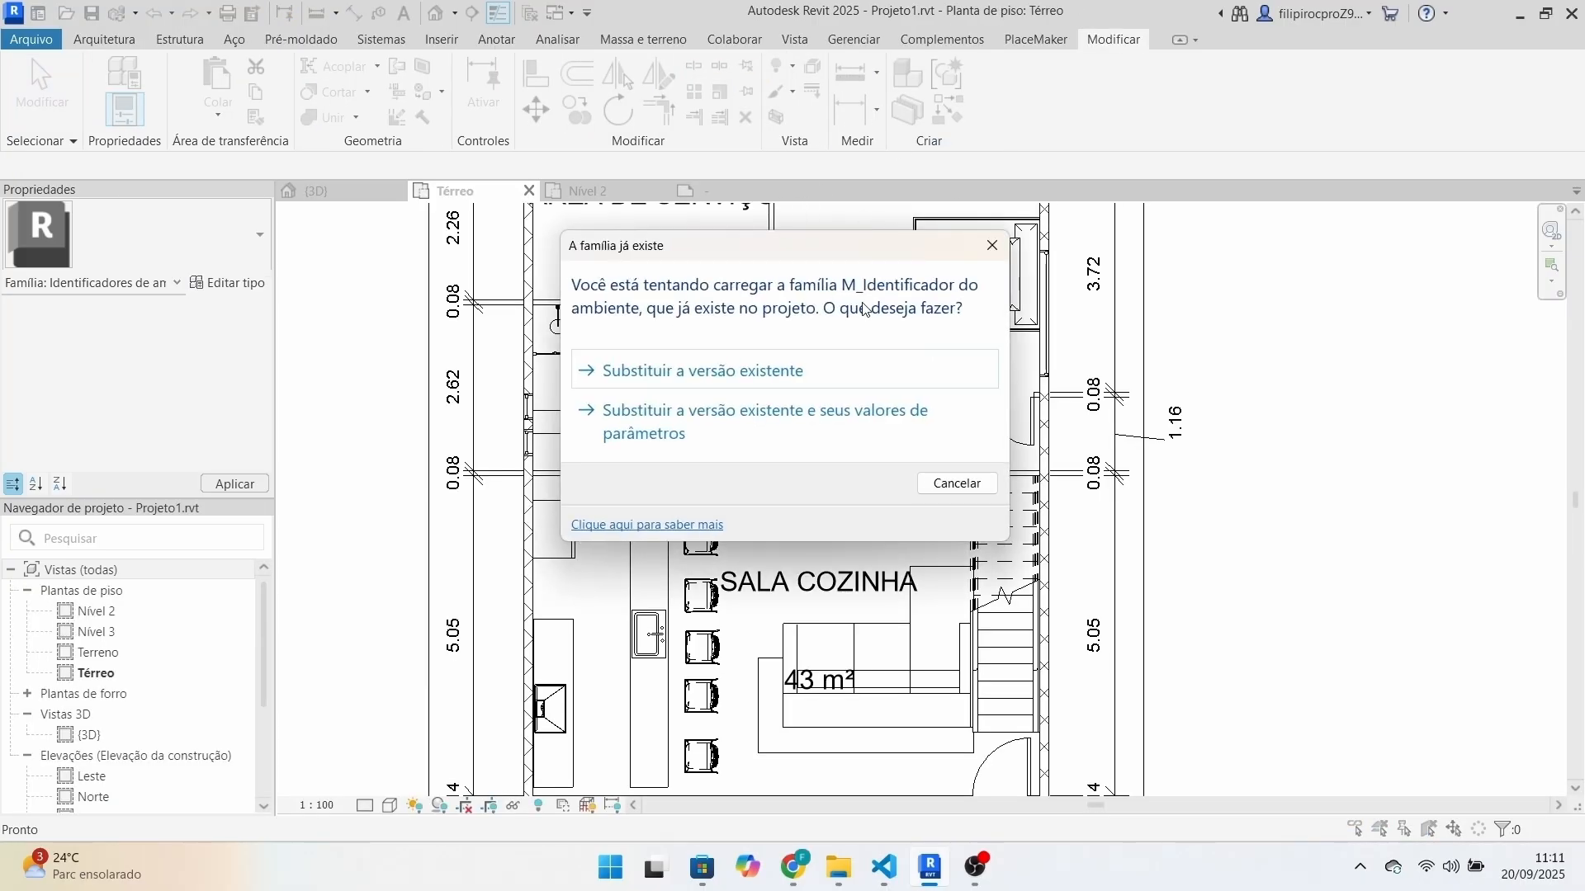
left_click(724, 376)
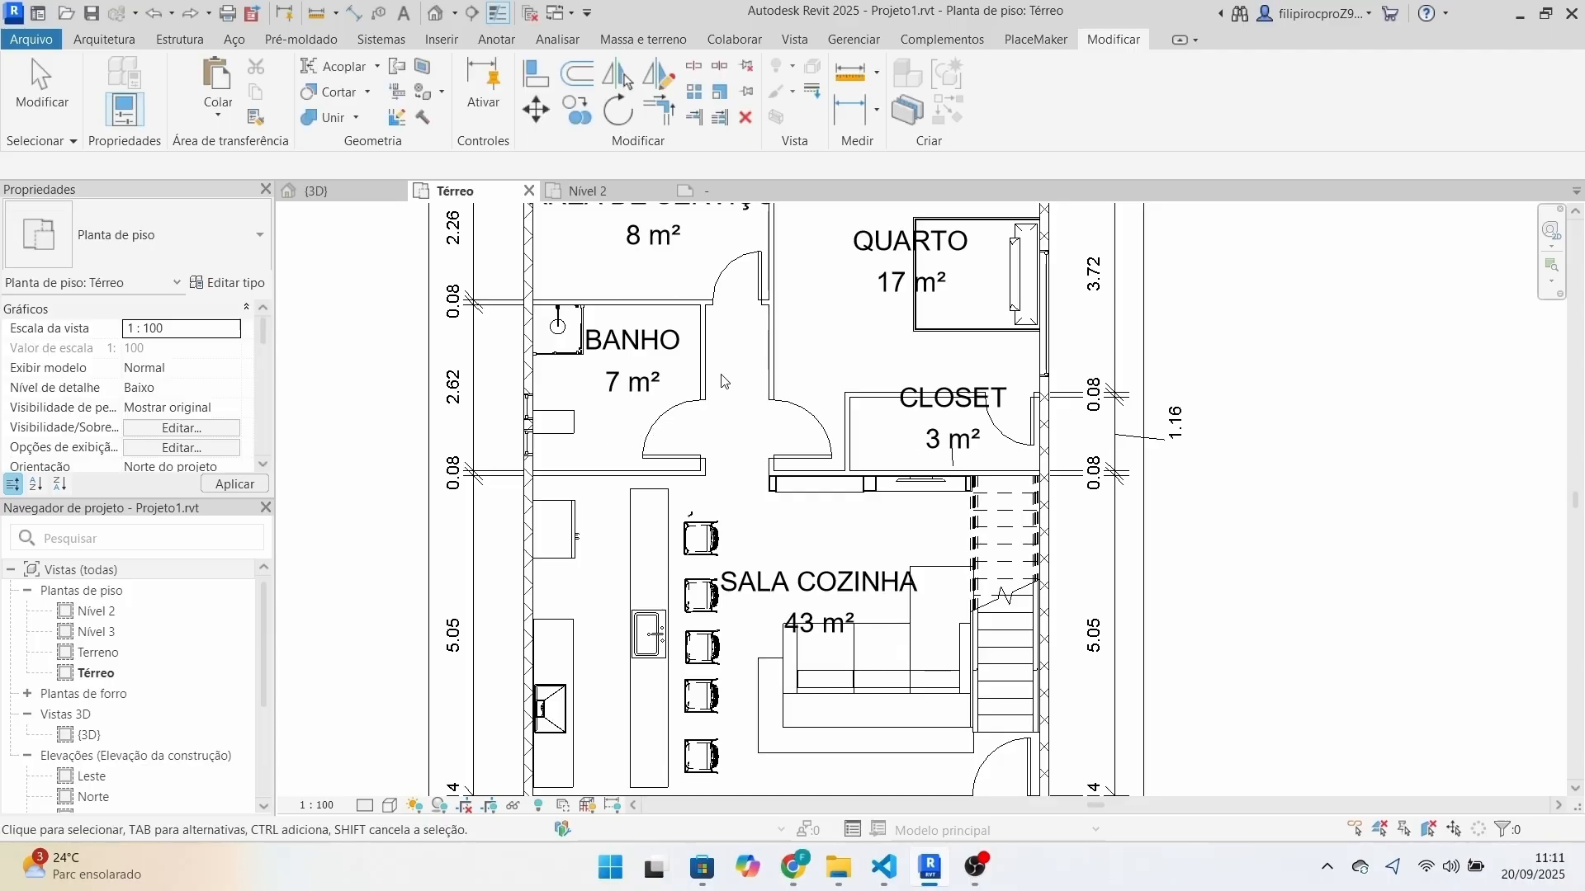
scroll(1027, 454, "down", 1)
scroll(1028, 455, "down", 1)
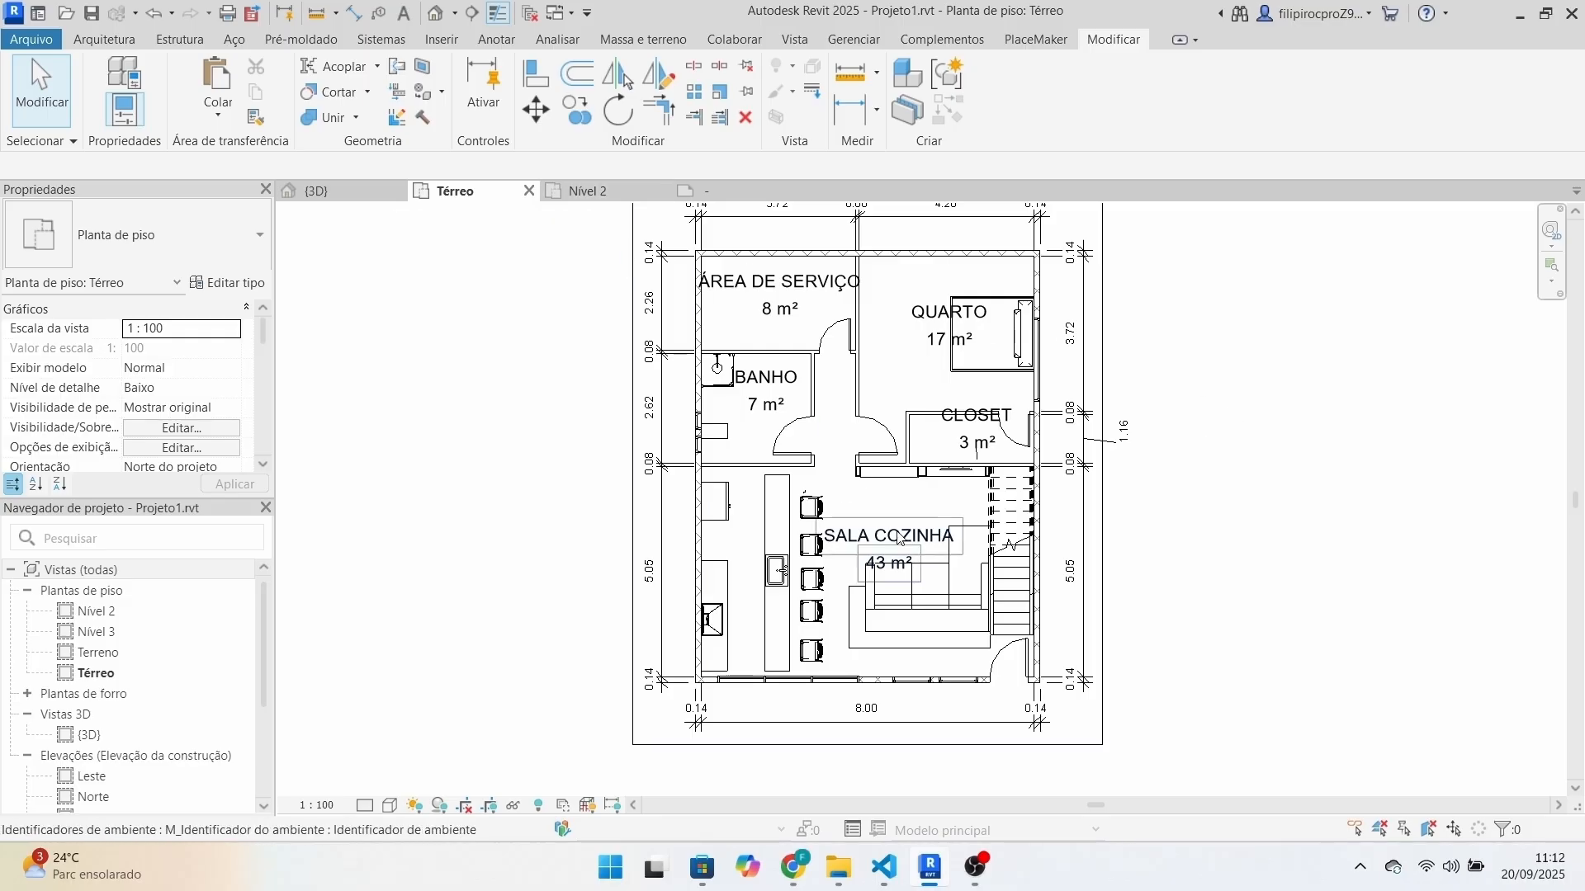
scroll(904, 535, "up", 3)
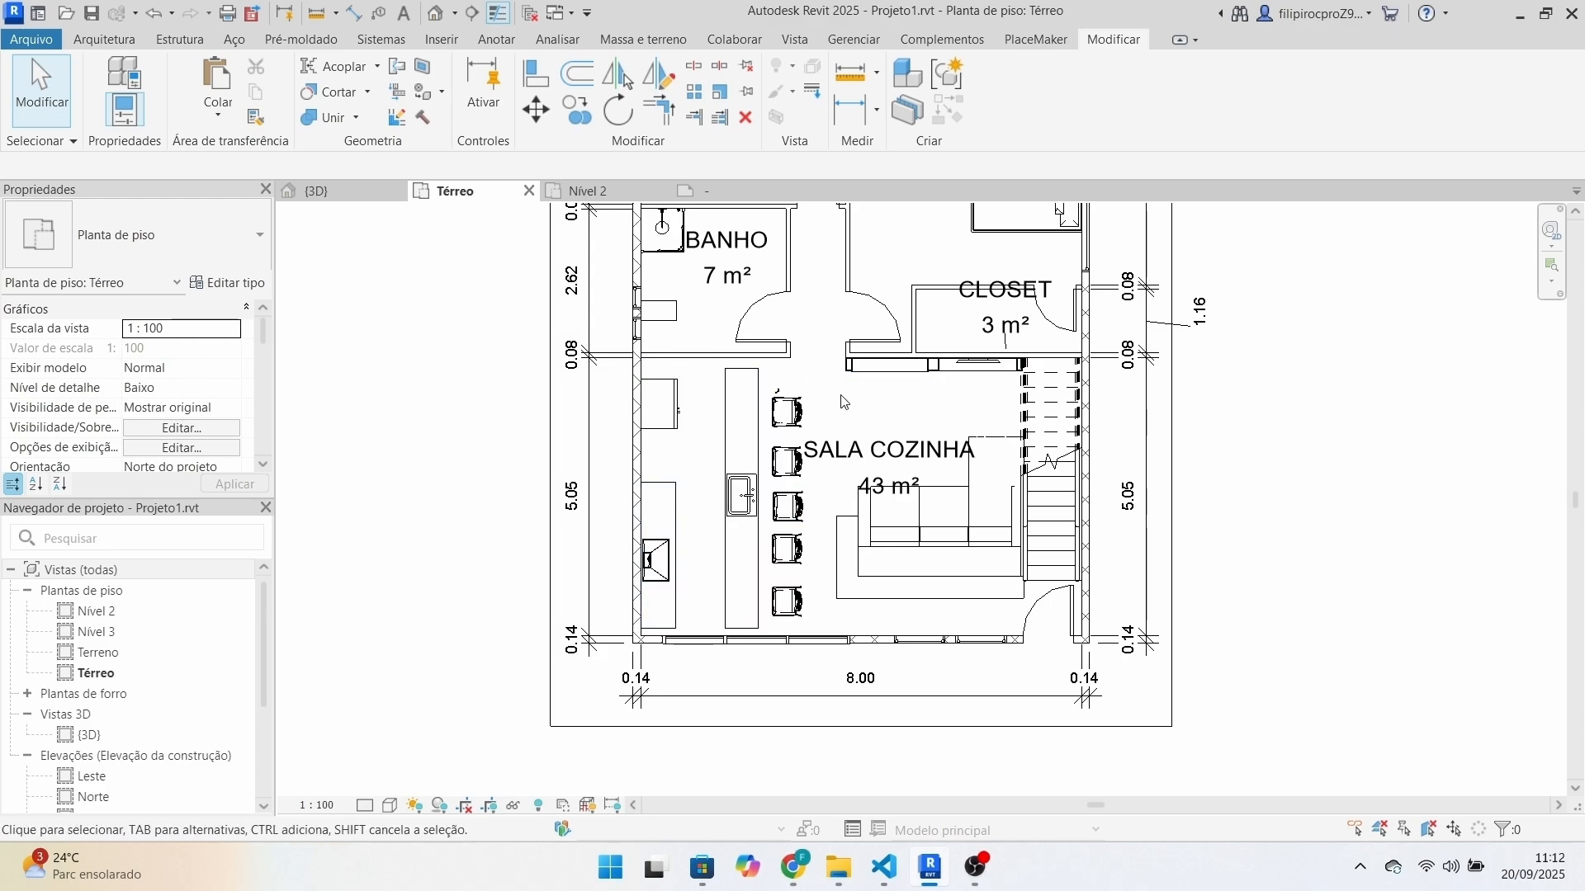
Draw a room separation line across the corridor opening, between the bathroom and bedroom wall ends above SALA COZINHA.
left_click(107, 47)
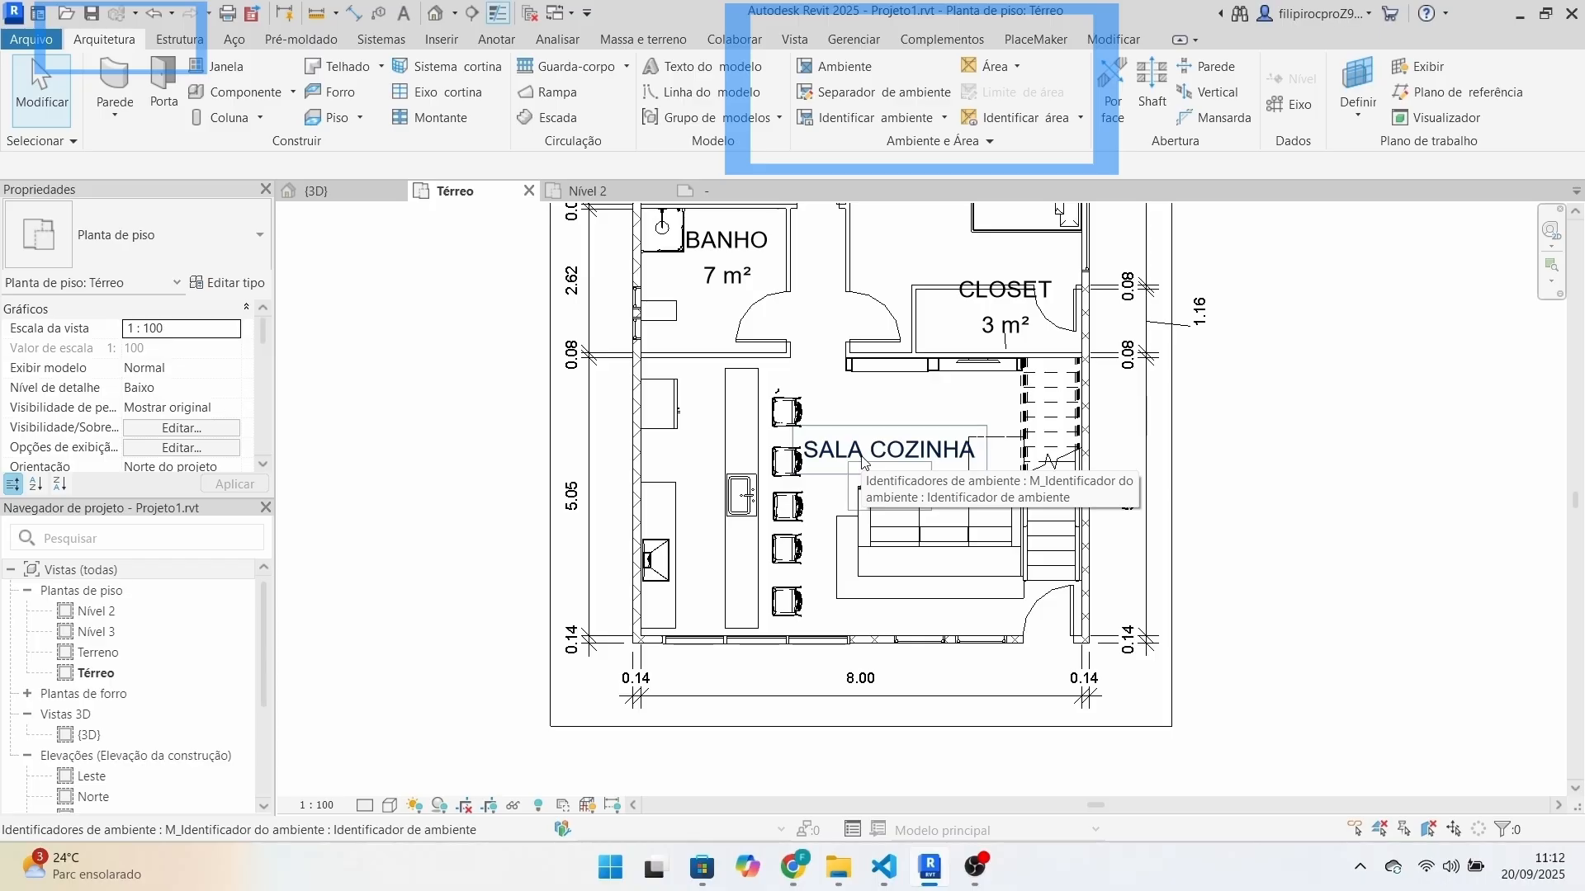
left_click(880, 97)
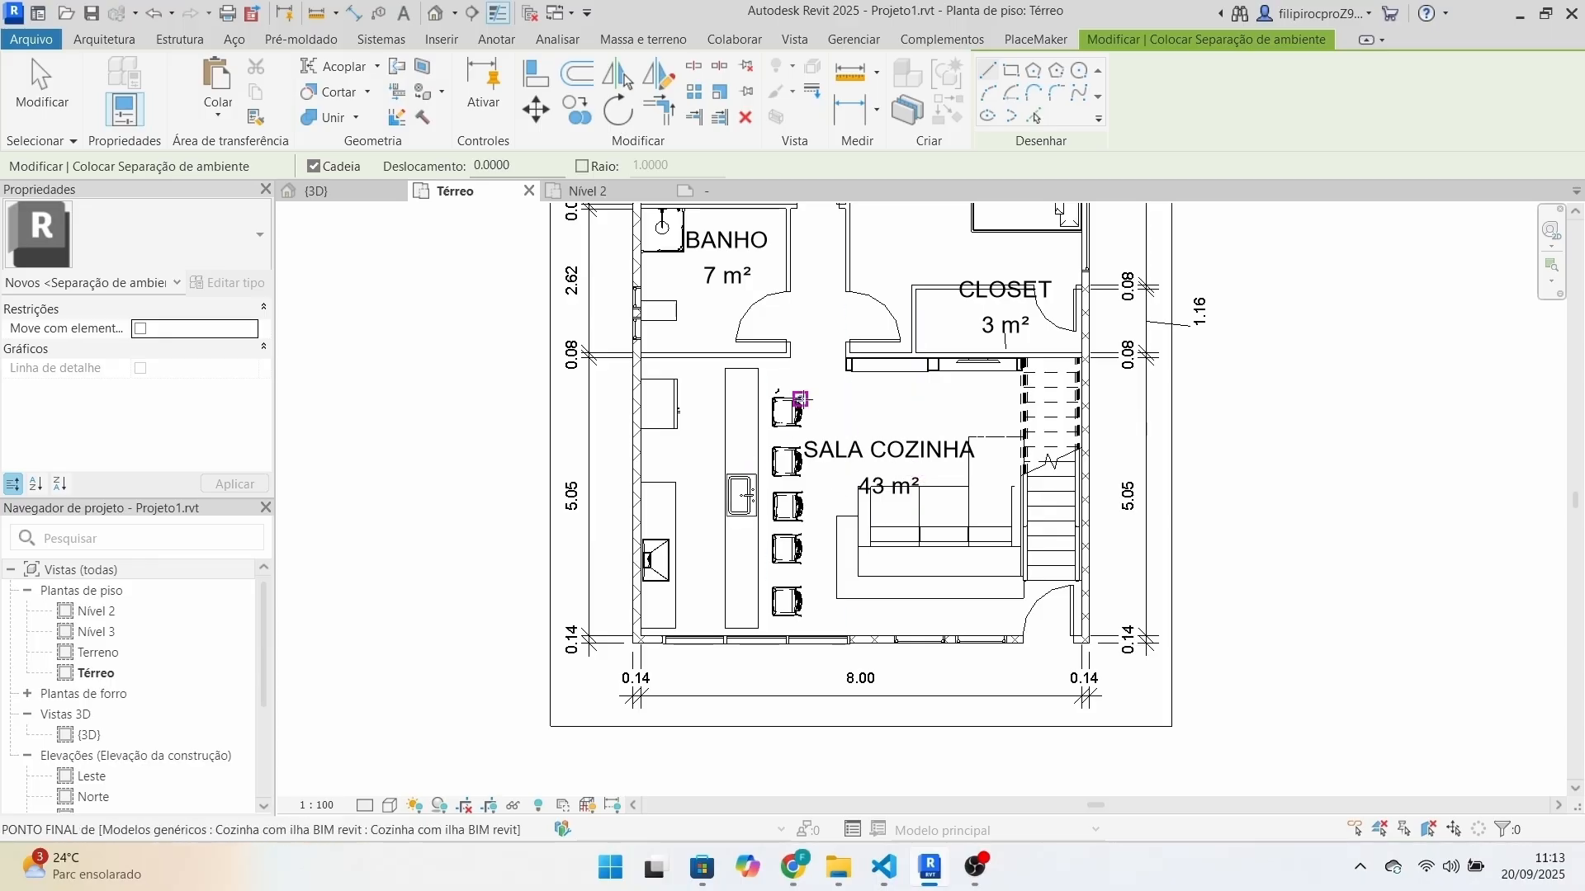
scroll(819, 382, "up", 3)
scroll(819, 382, "up", 2)
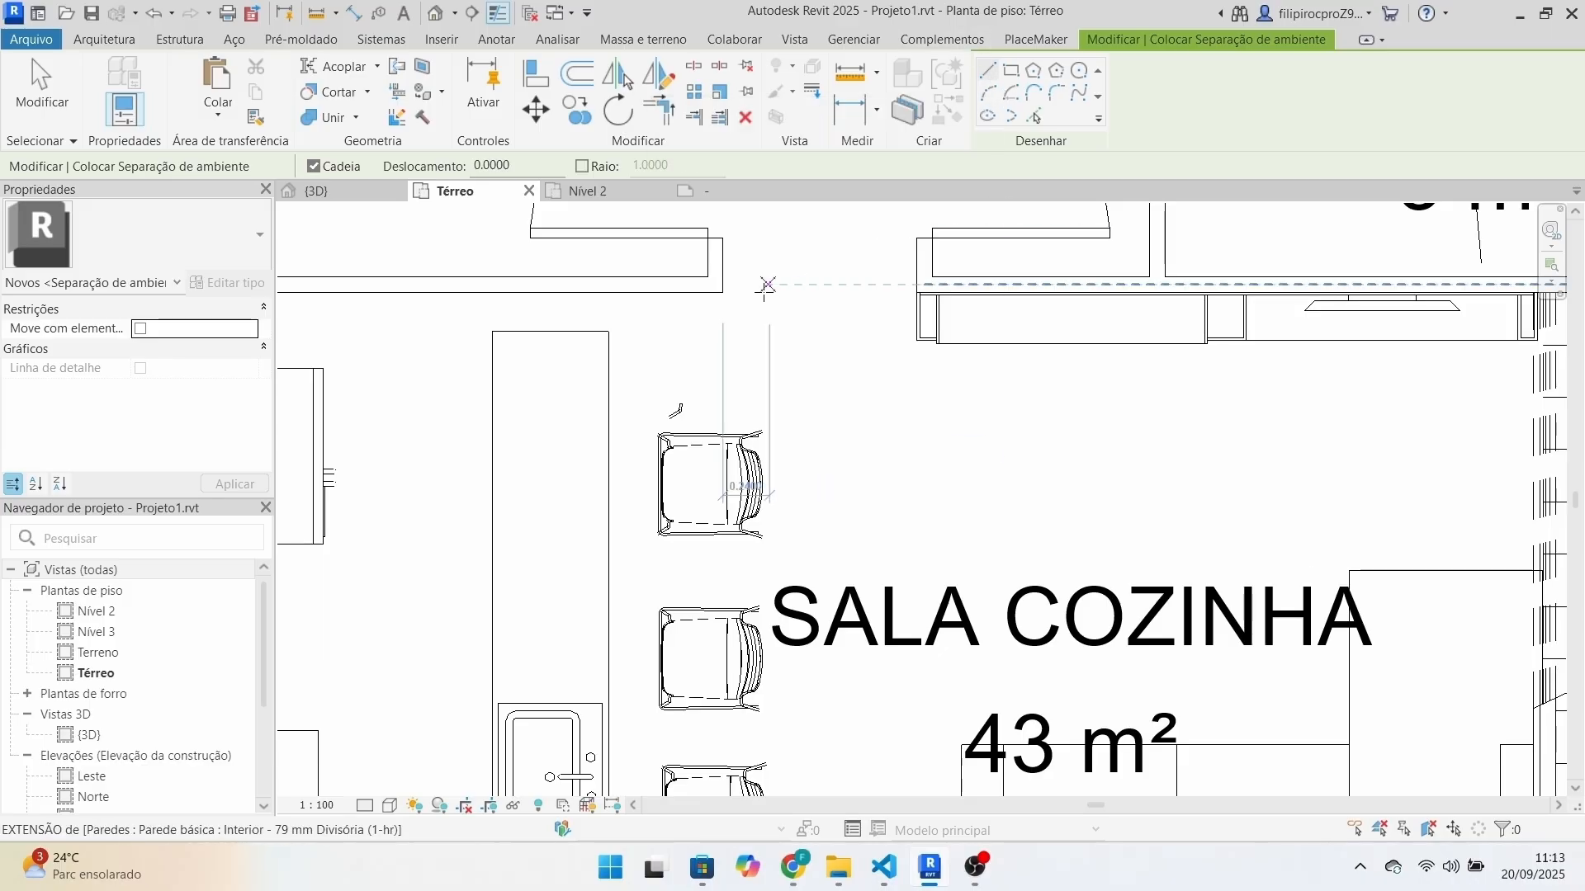
left_click(723, 293)
left_click(924, 292)
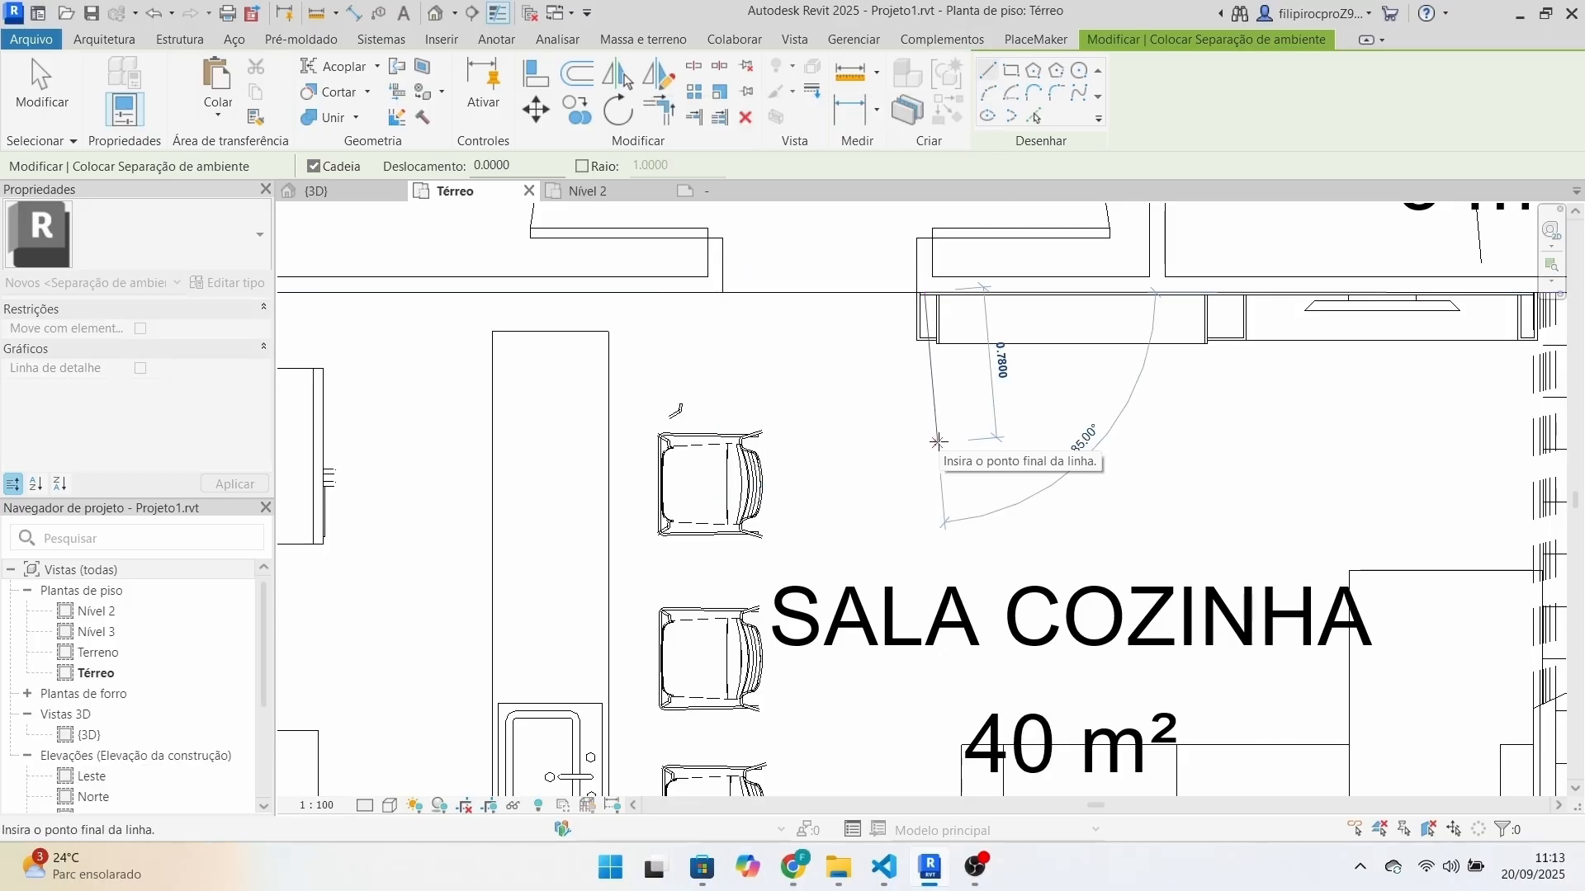
key("Escape")
key("Escape")
scroll(821, 396, "down", 5)
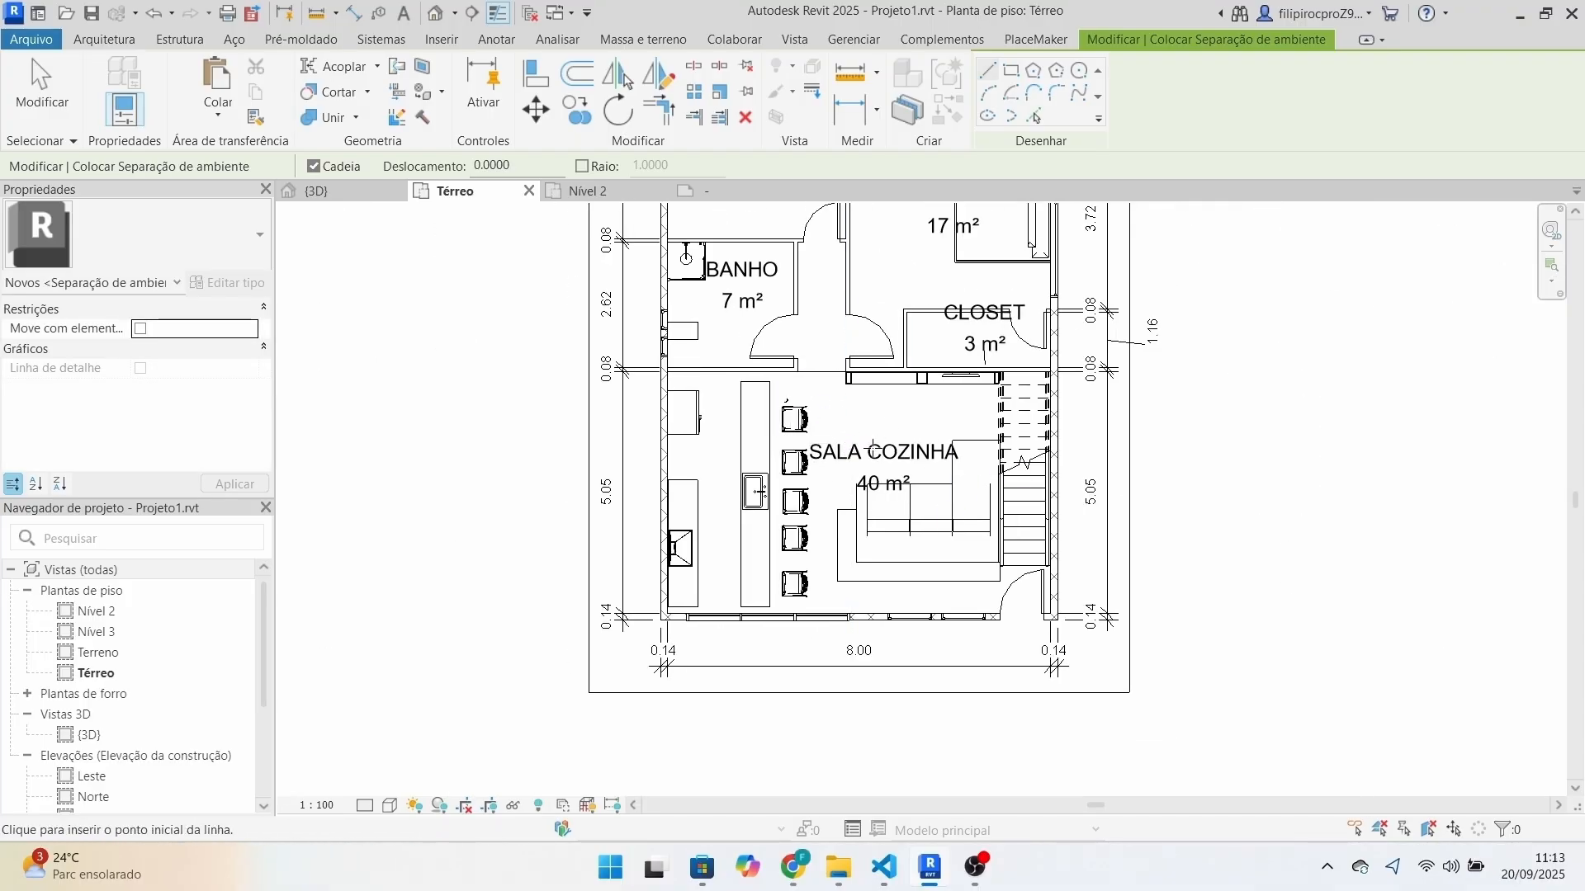
key("Escape")
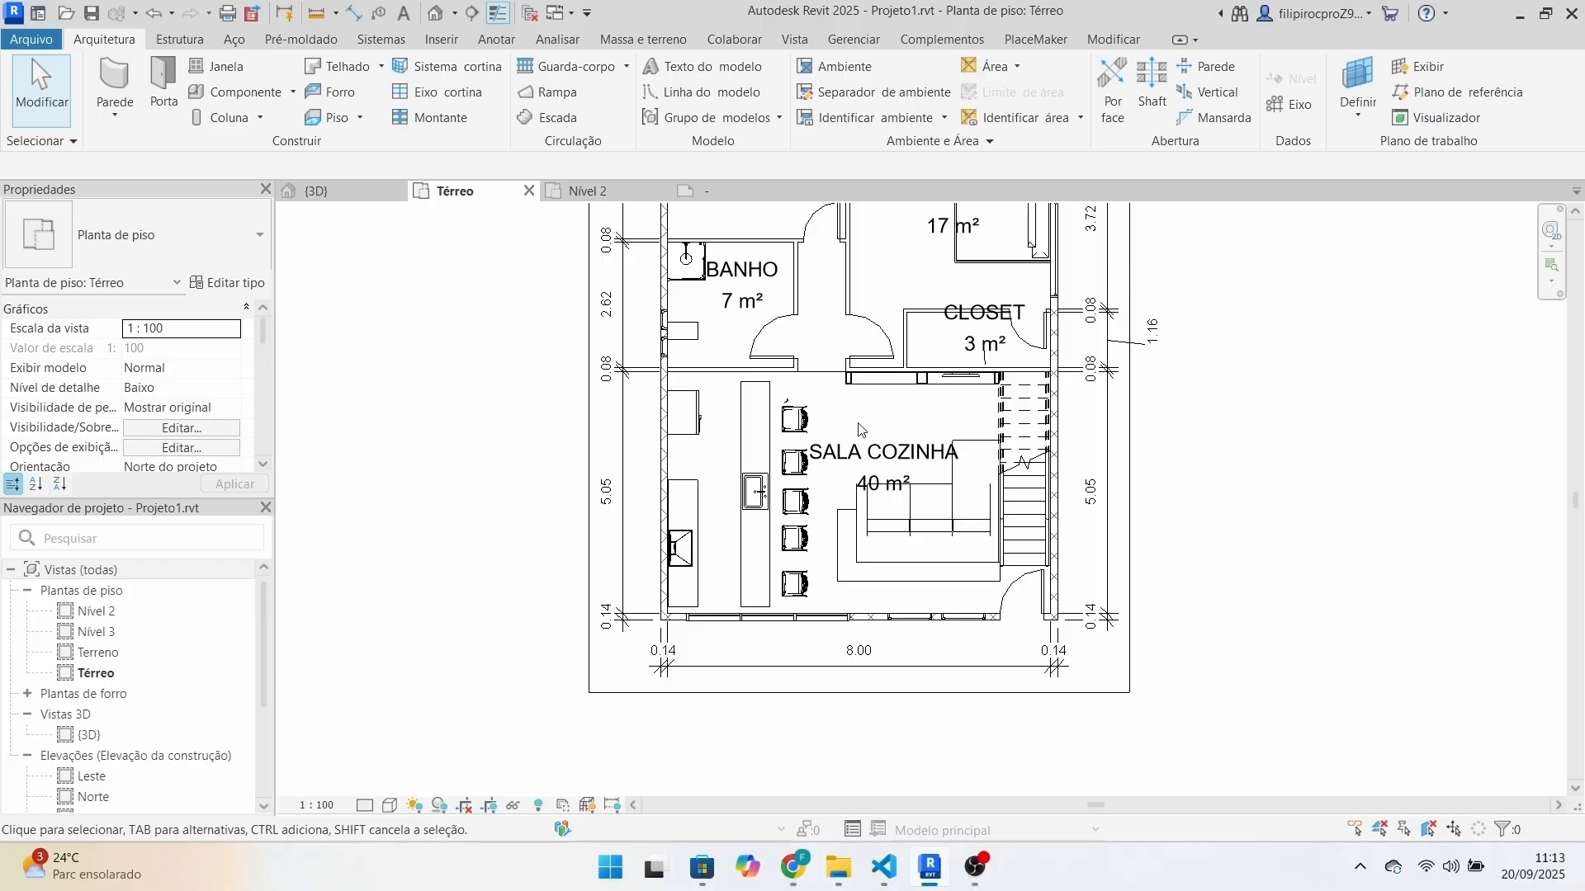
Name the next room CORR., place it in the corridor between BANHO and QUARTO, and end the room command.
scroll(855, 355, "up", 5)
scroll(907, 297, "down", 3)
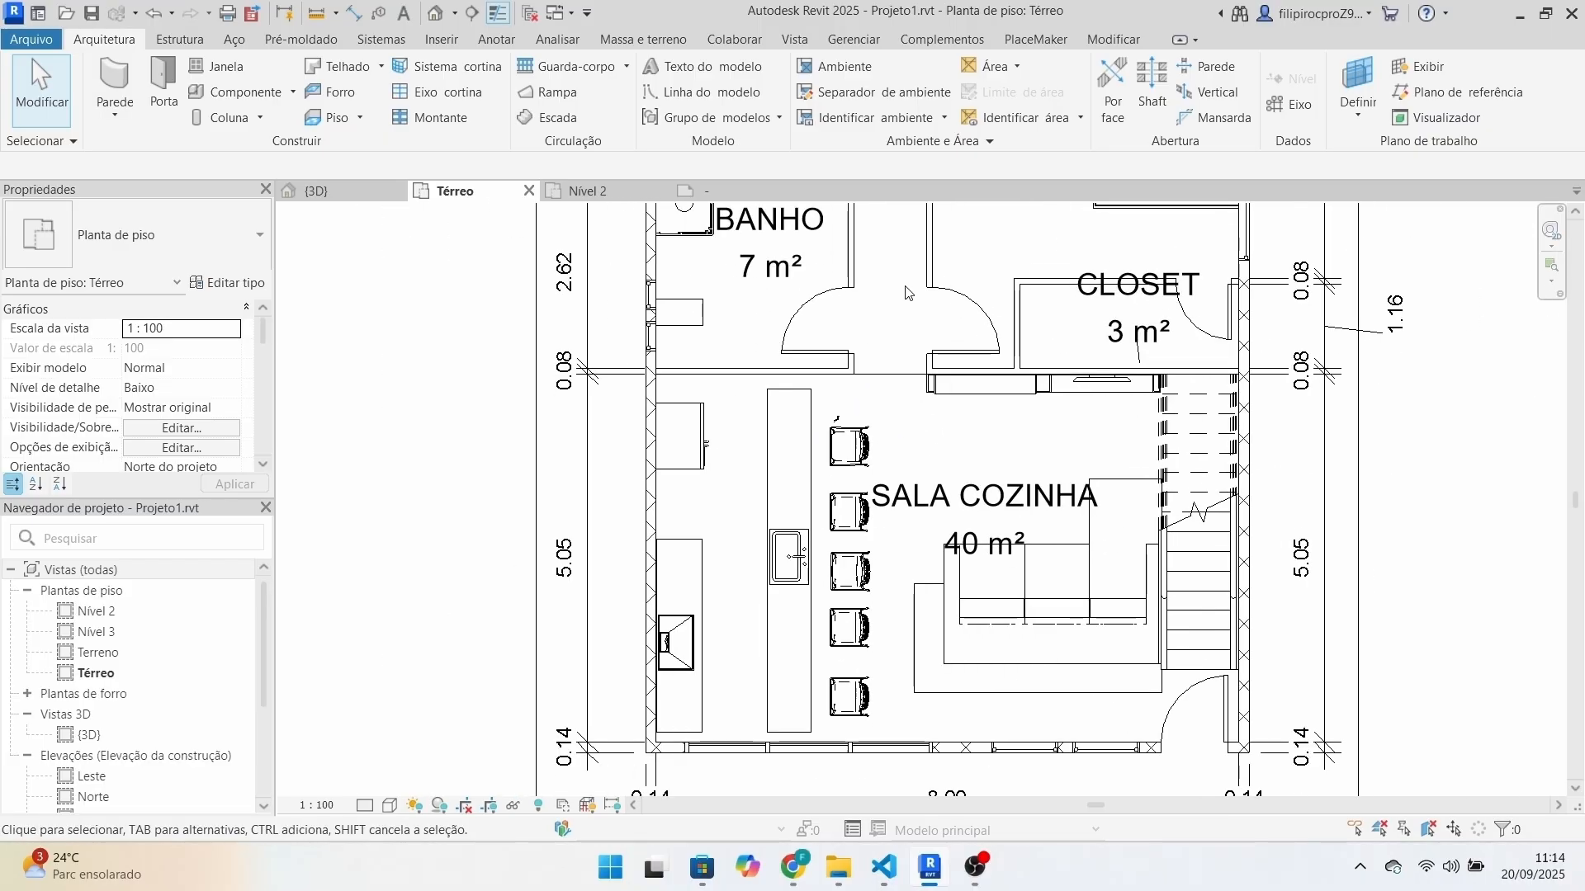
middle_click_drag(908, 293, 913, 369)
scroll(898, 338, "up", 2)
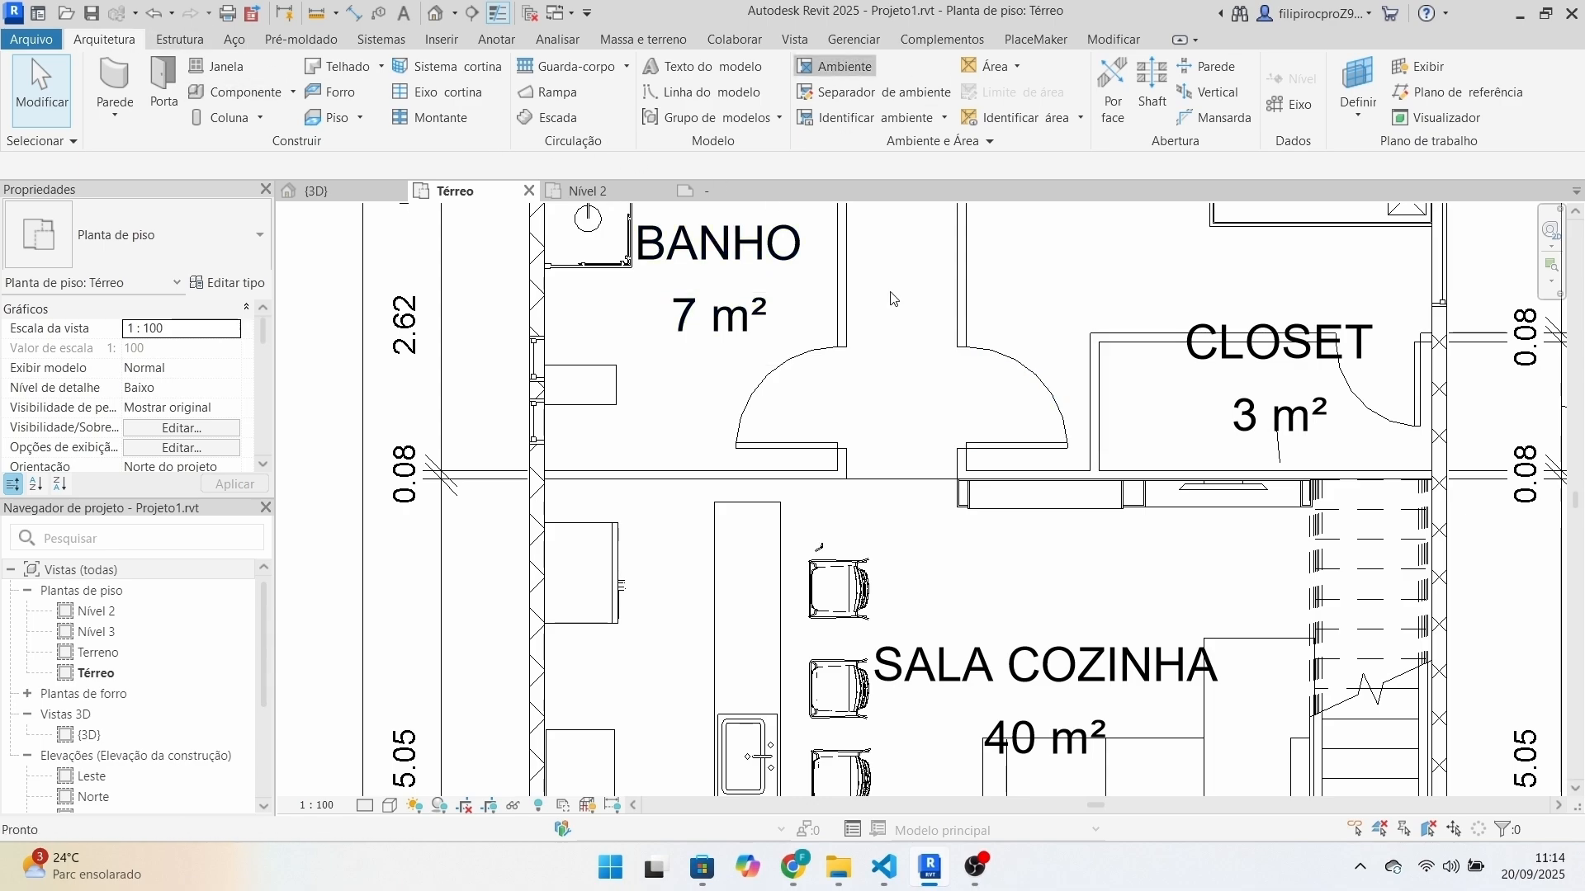
left_click(837, 66)
scroll(911, 322, "down", 2)
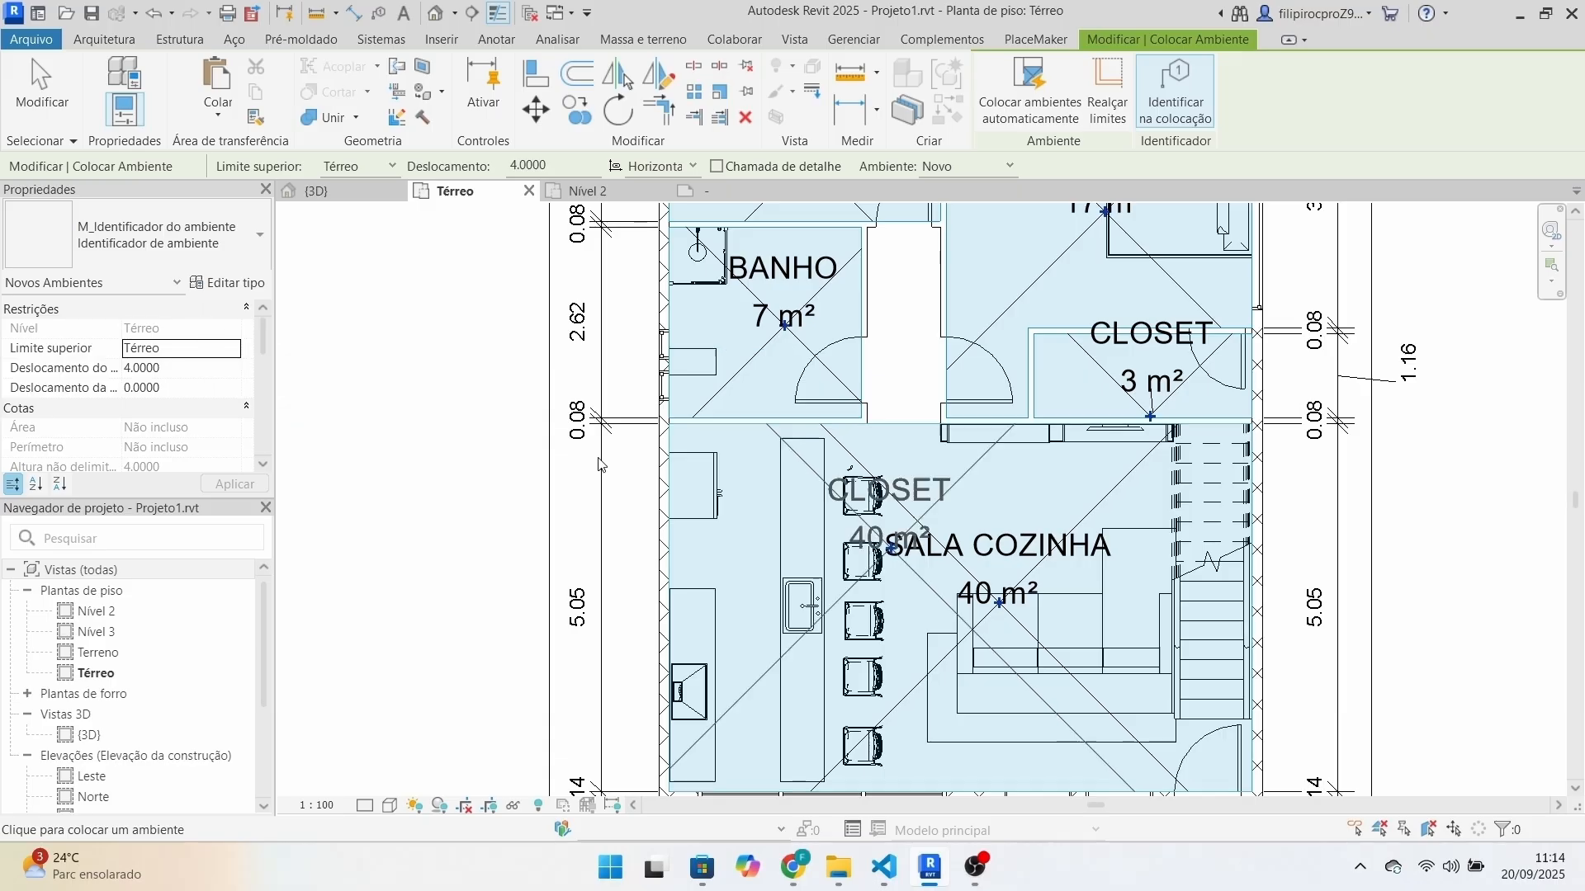
scroll(202, 376, "down", 2)
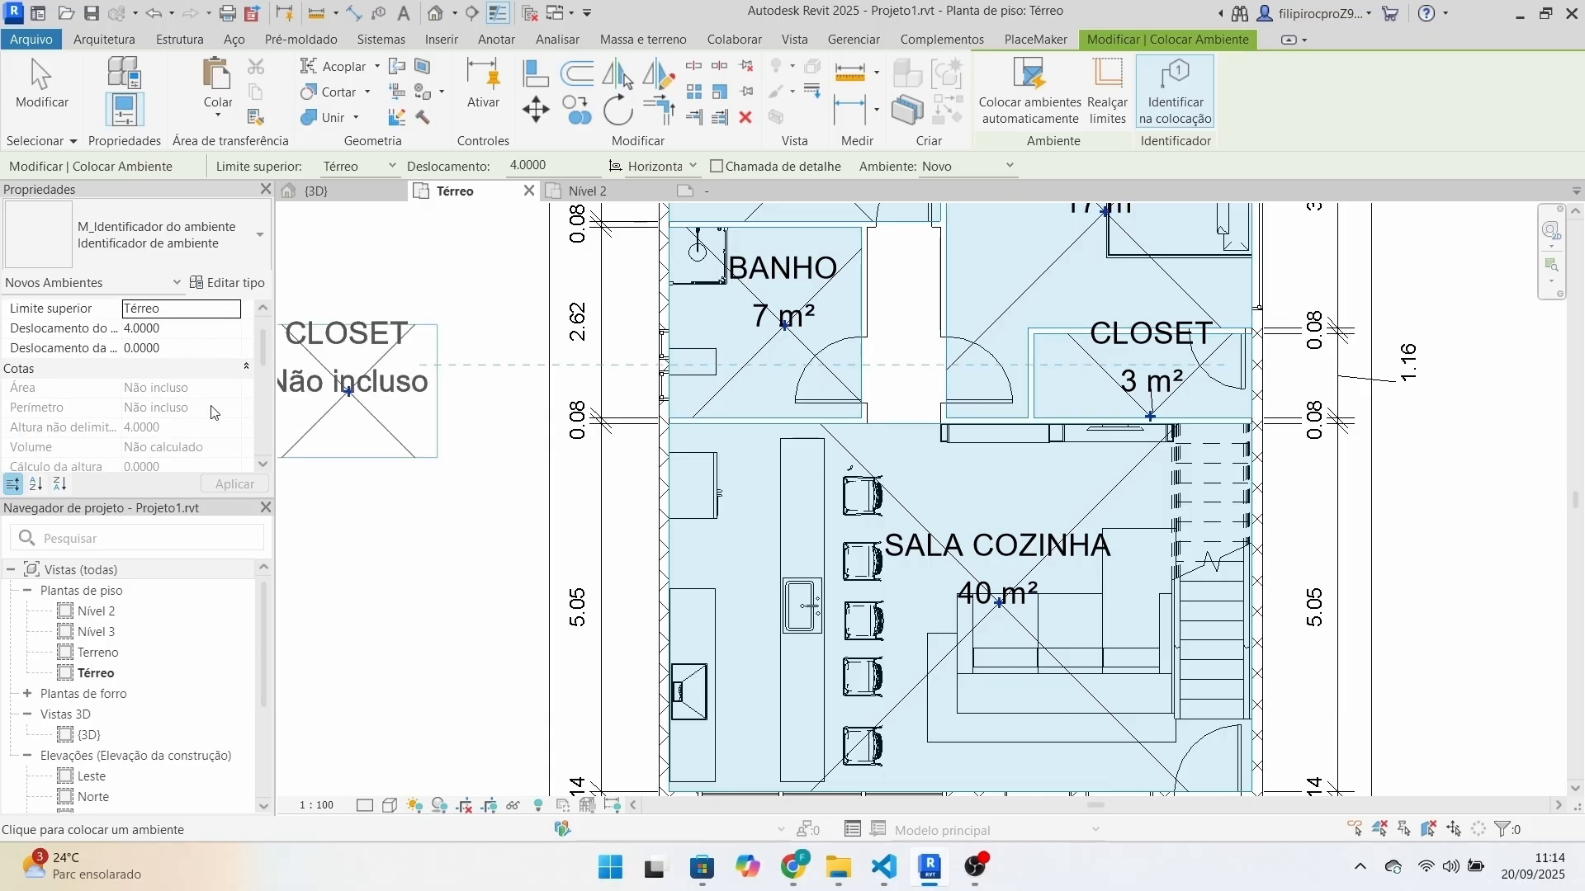
scroll(212, 409, "up", 2)
scroll(377, 464, "down", 1)
scroll(189, 399, "down", 7)
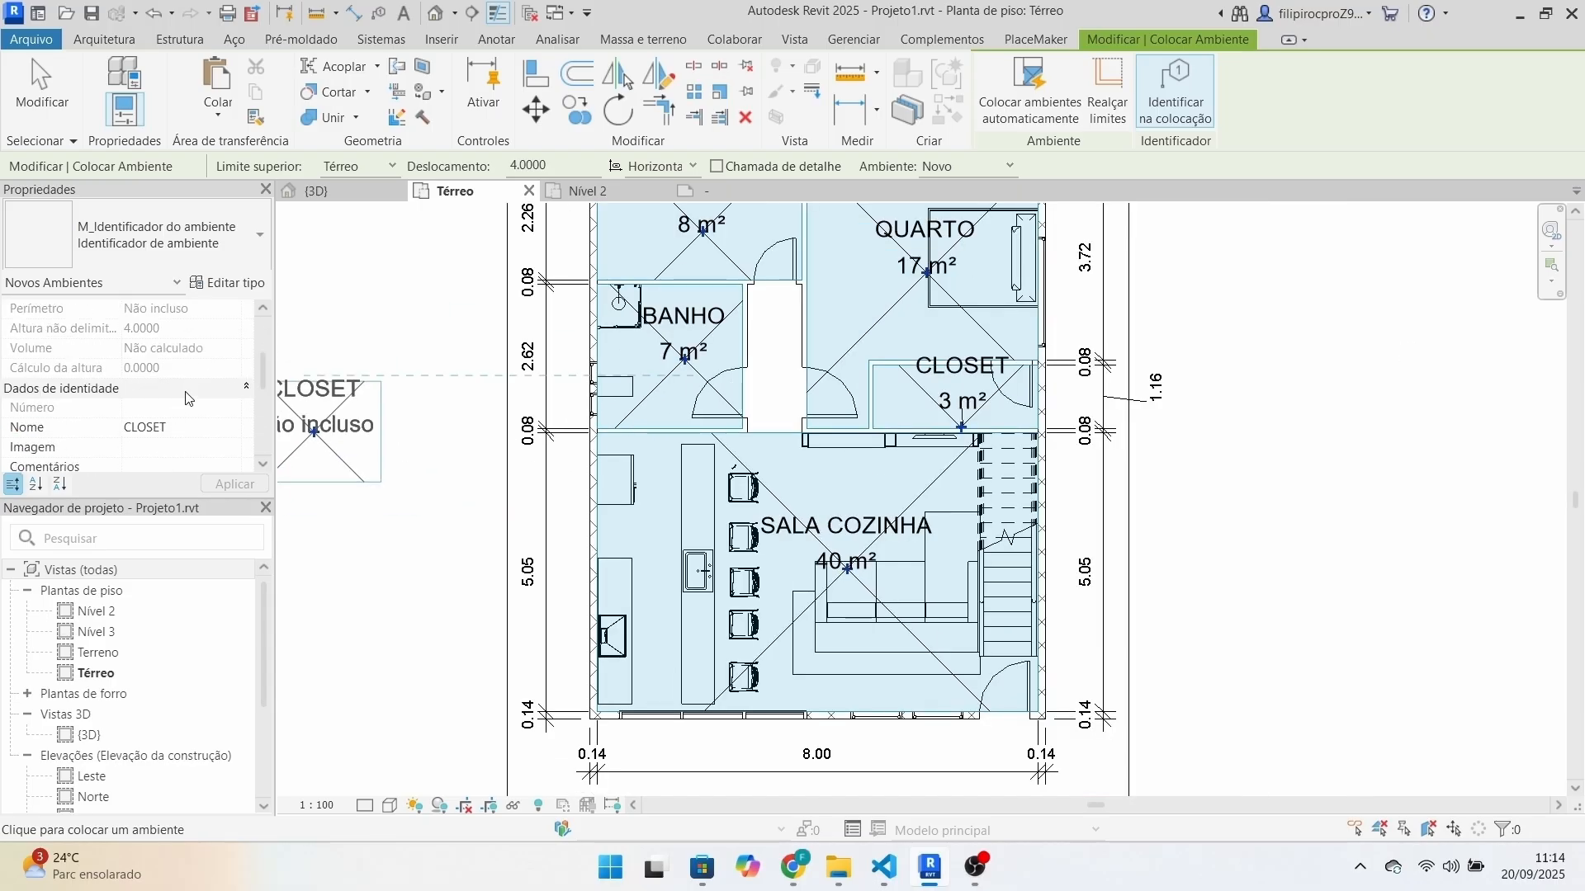
left_click(165, 429)
type("COR")
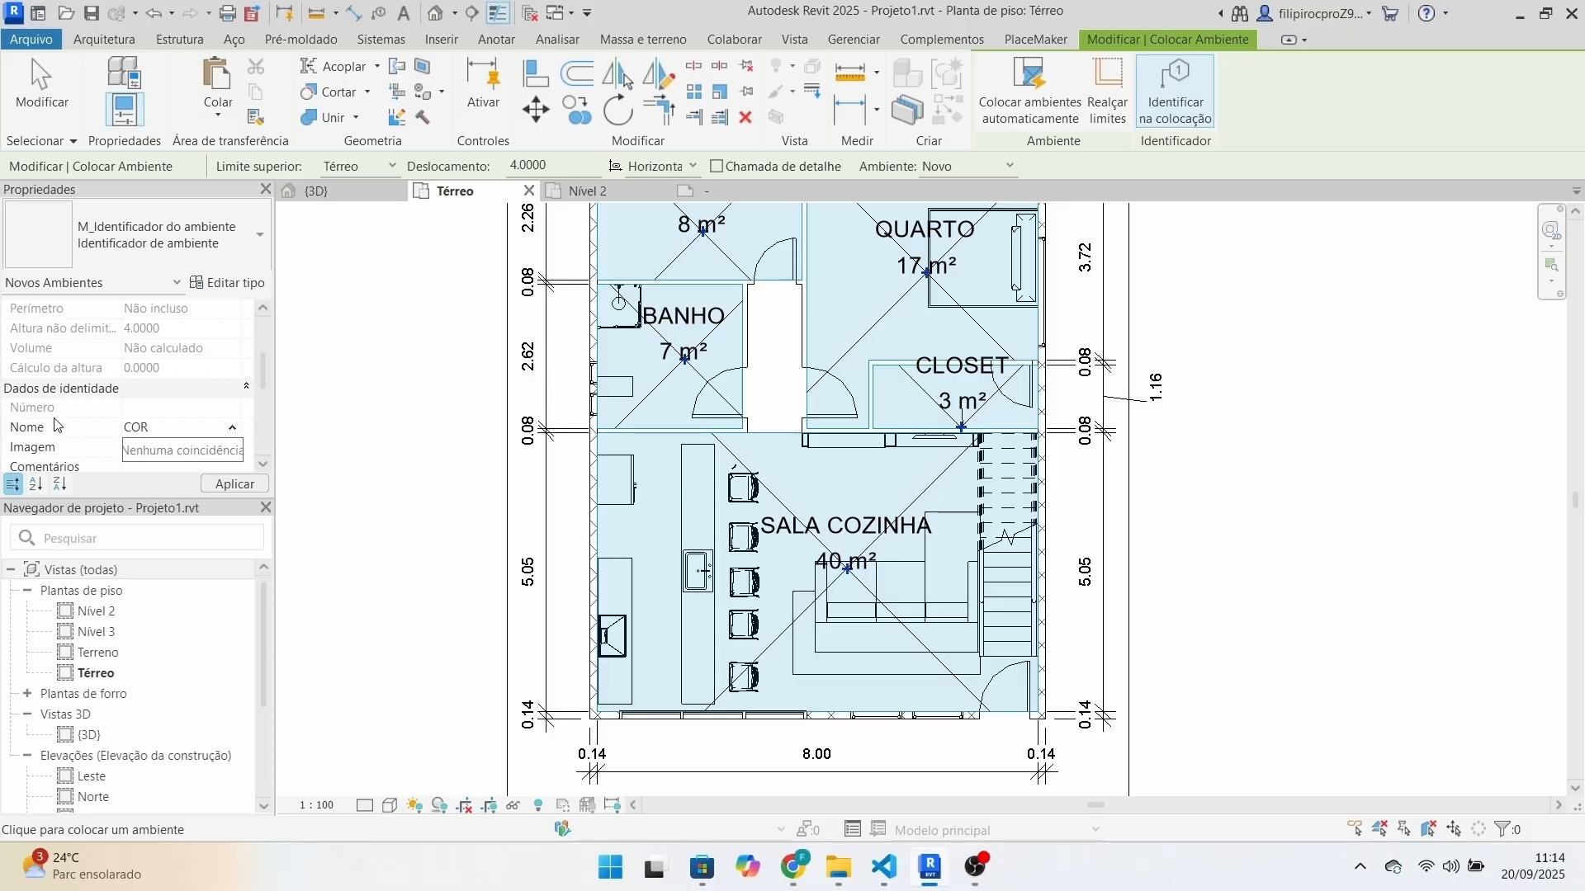
type("R.")
left_click(234, 483)
left_click(776, 378)
left_click(779, 370)
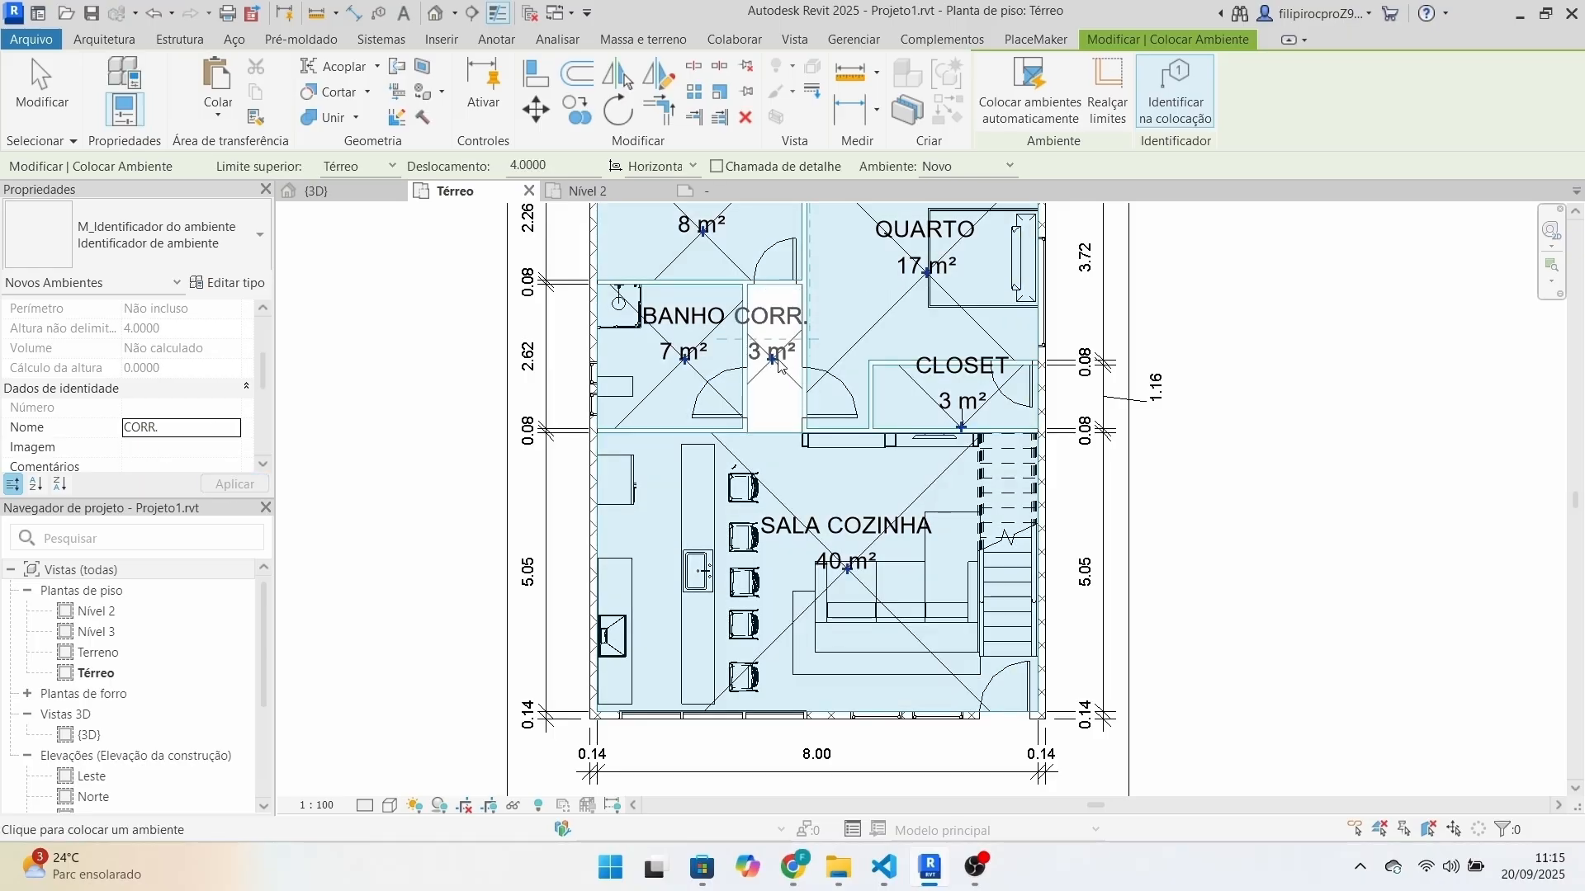
key("Escape")
key("Escape")
scroll(1163, 531, "down", 2)
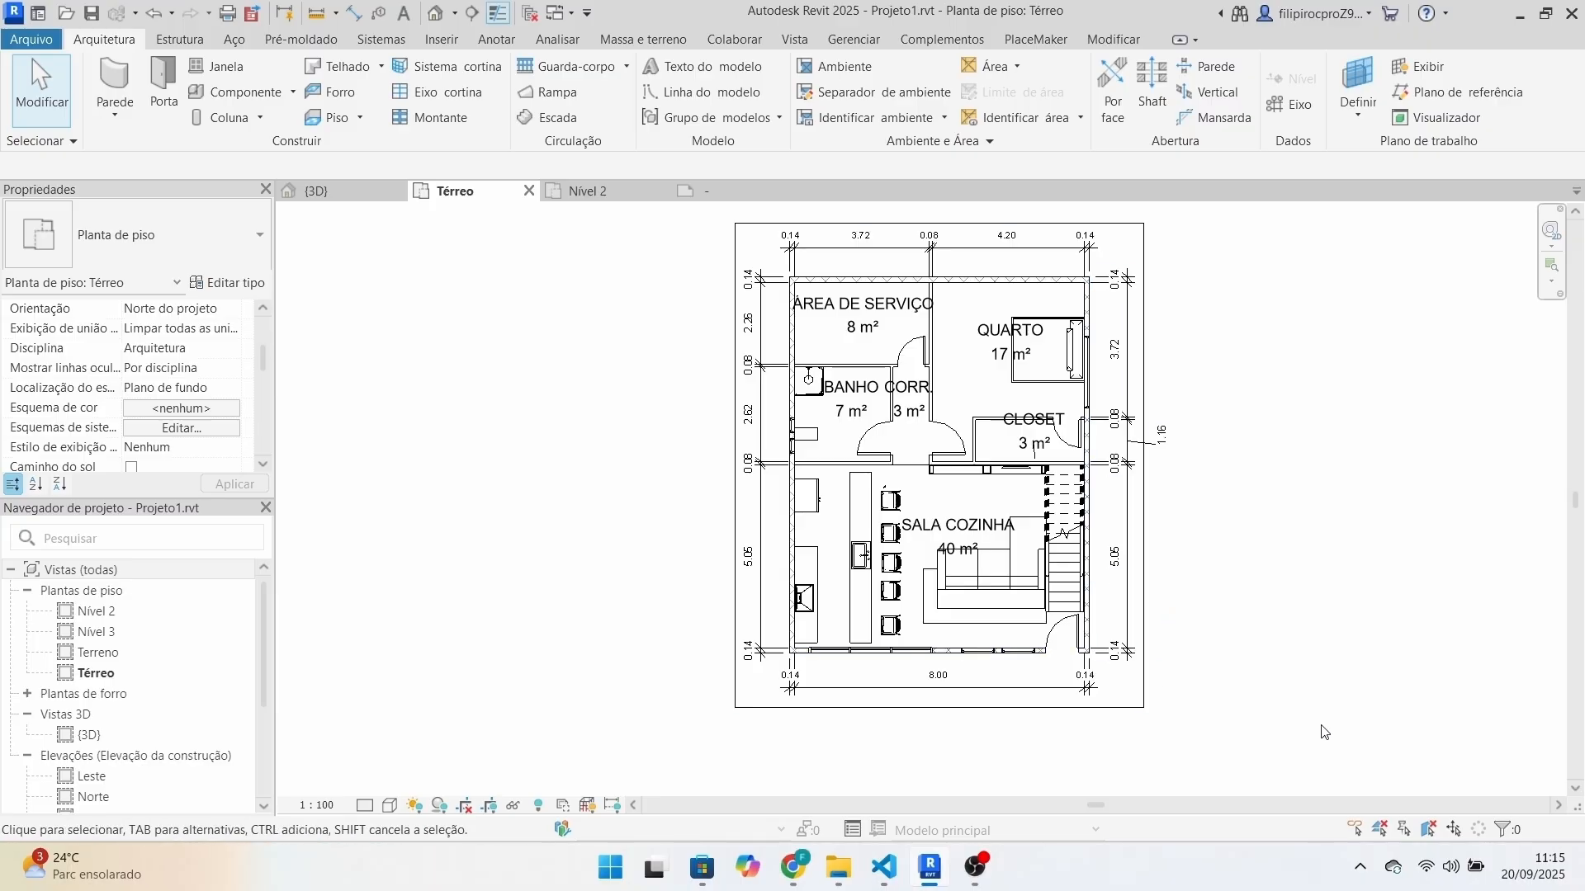
Create room separation lines by picking the edges of the outer rectangle that surrounds the house.
middle_click_drag(1307, 731, 1203, 708)
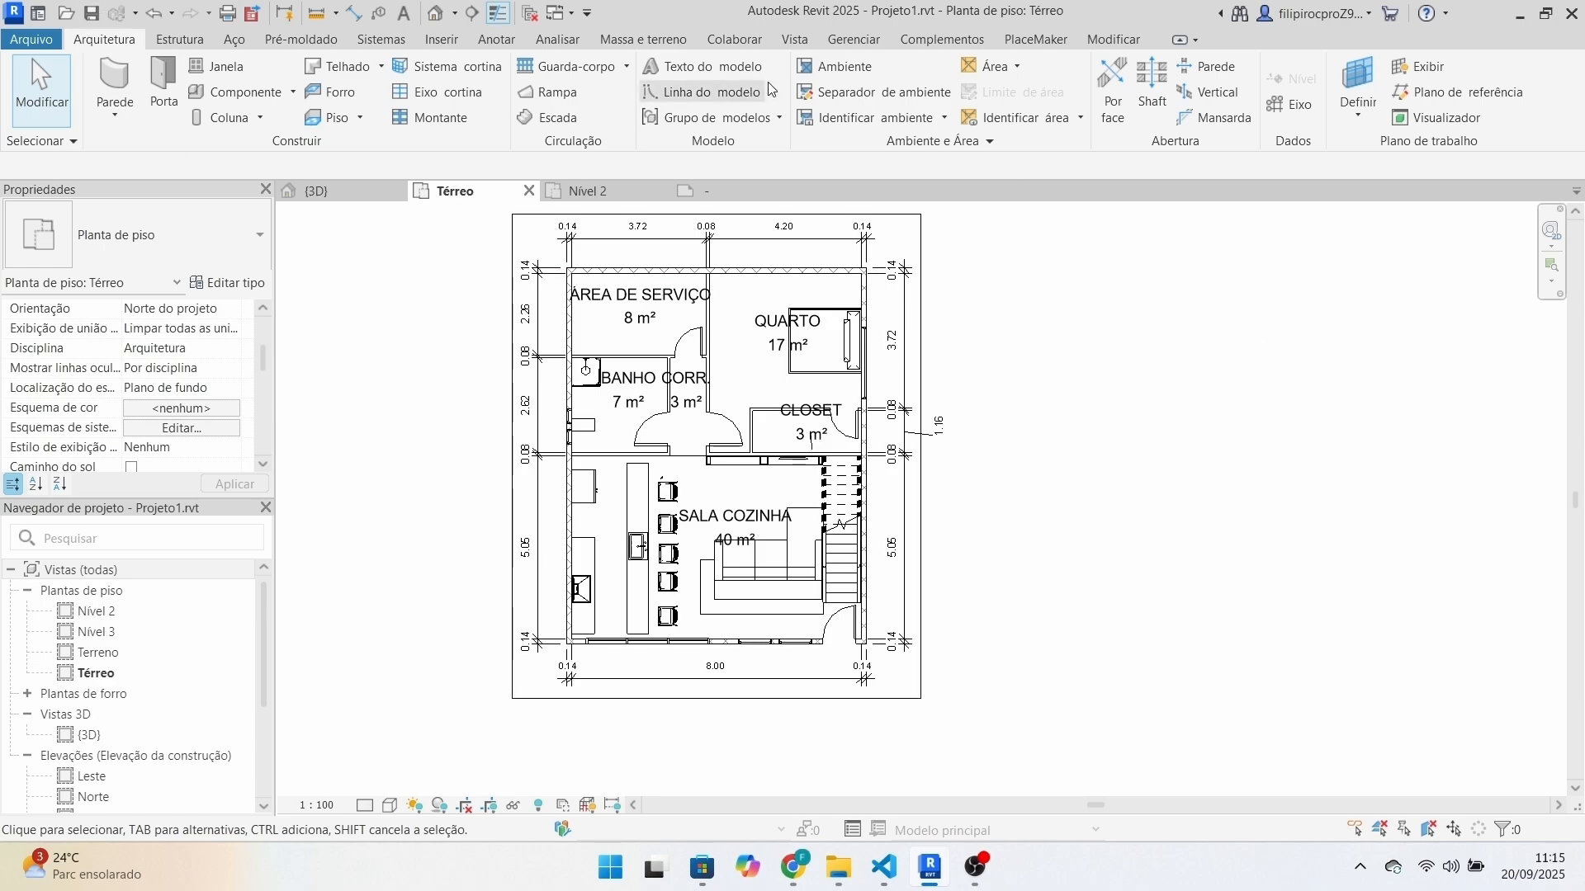
left_click(846, 69)
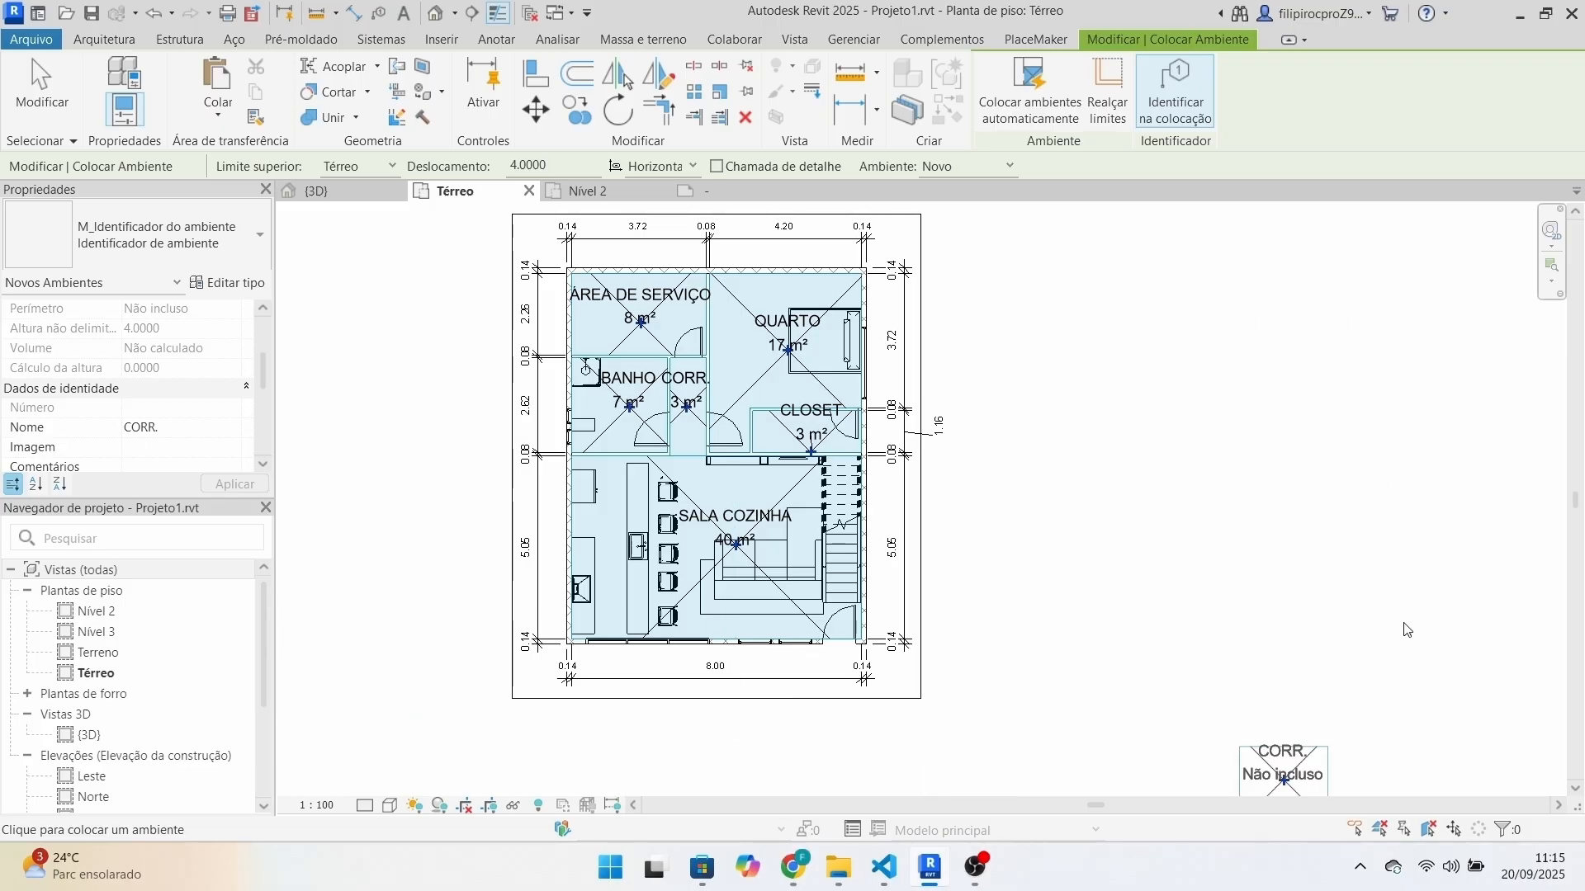
key("Escape")
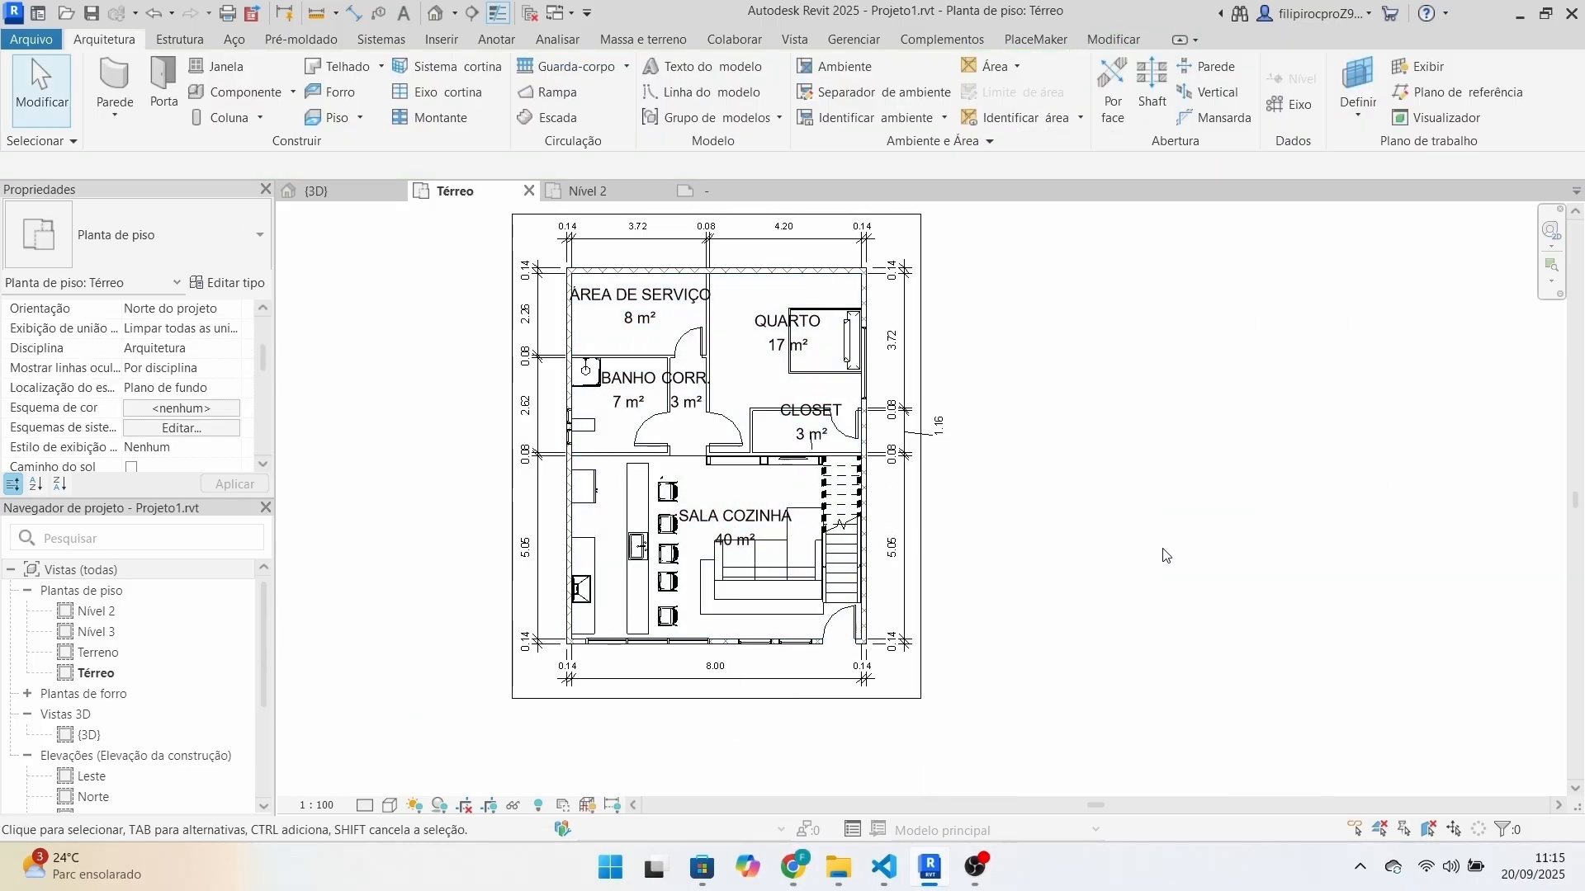
left_click(882, 93)
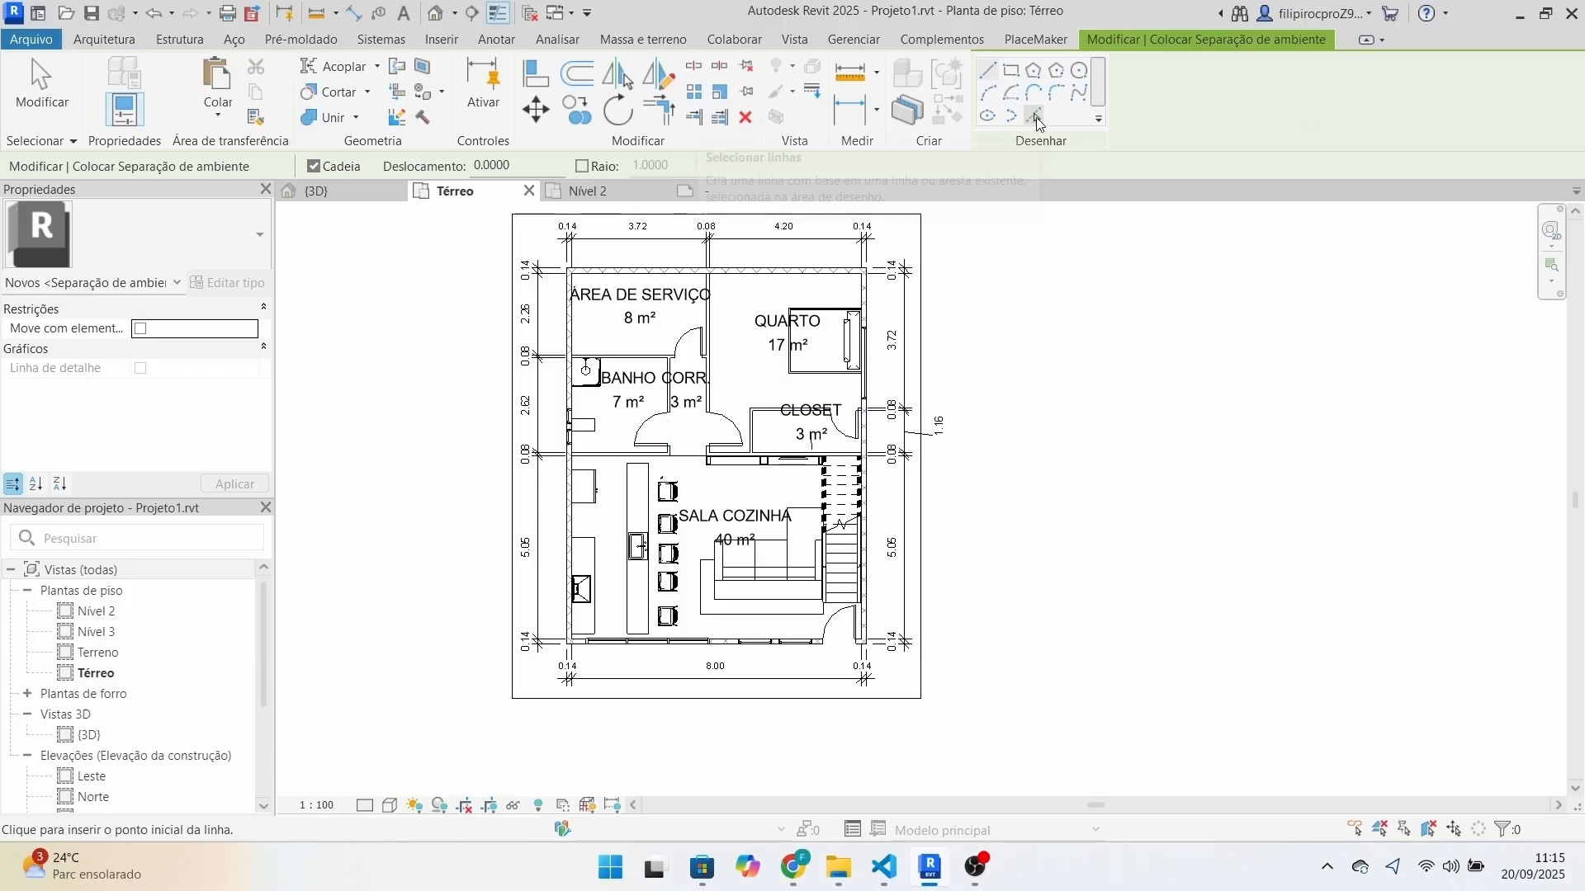
left_click(1037, 118)
left_click(923, 343)
left_click(513, 446)
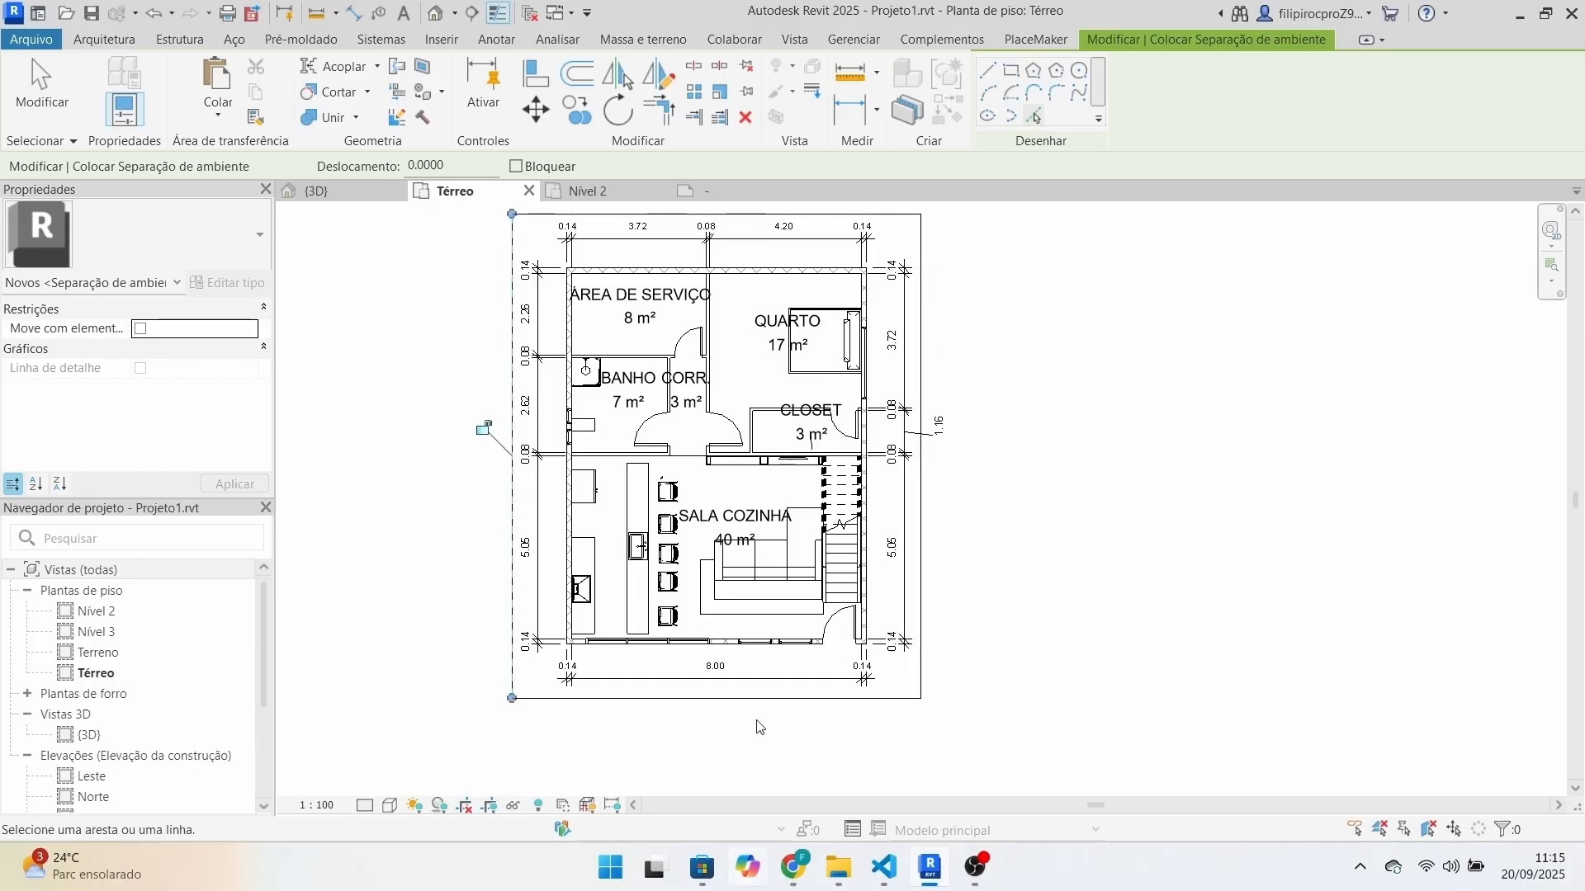
left_click(753, 698)
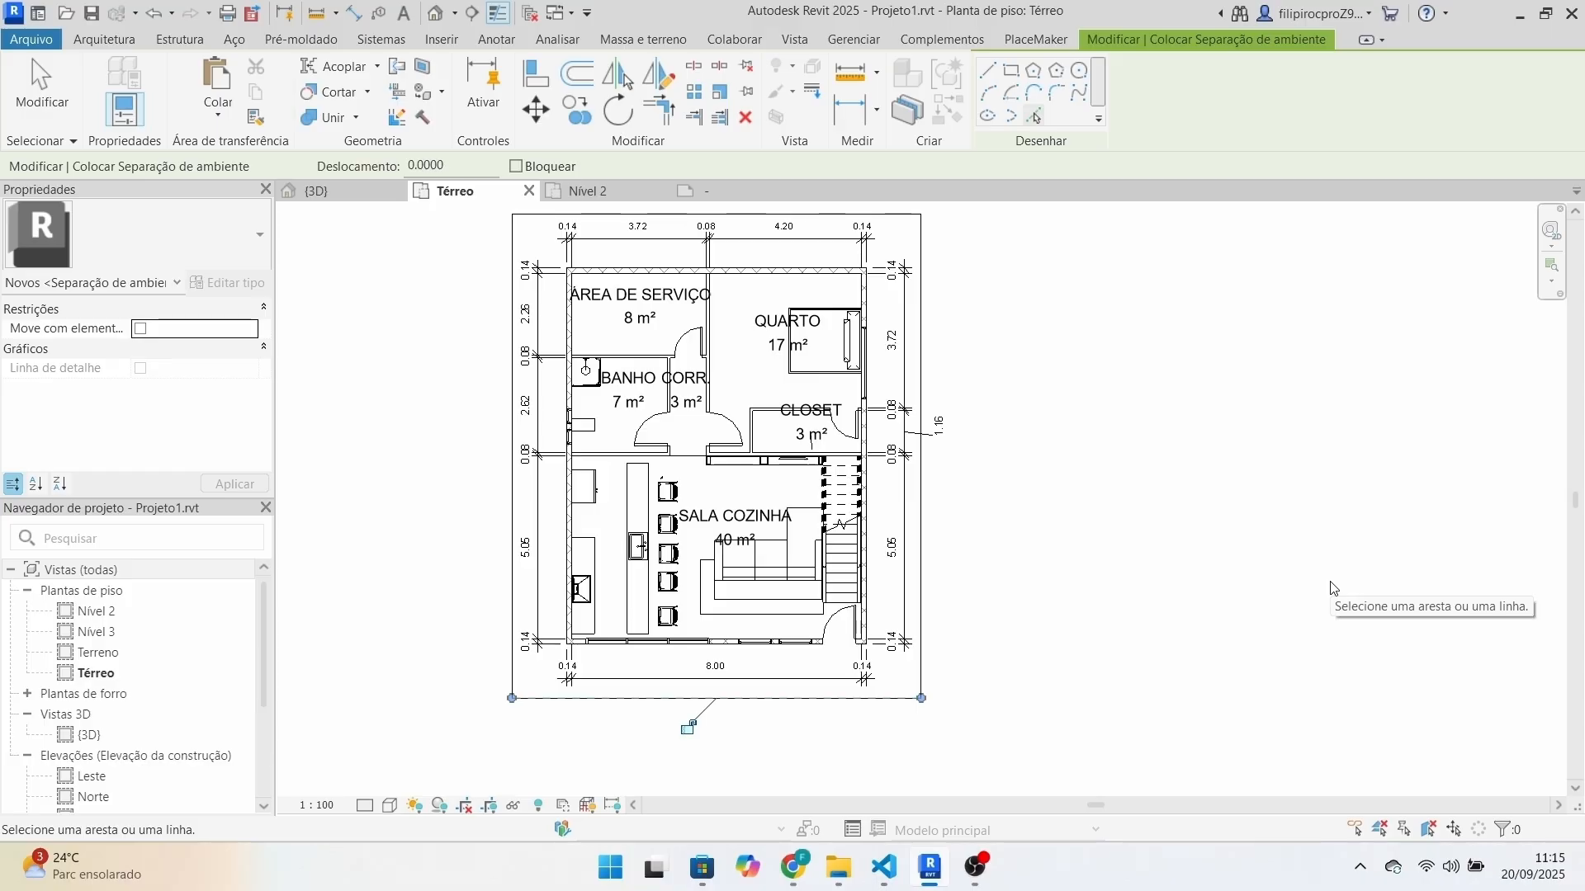
Name the next room VARANDA, place it in the outdoor strip below SALA COZINHA, and end the room command.
key("r")
key("m")
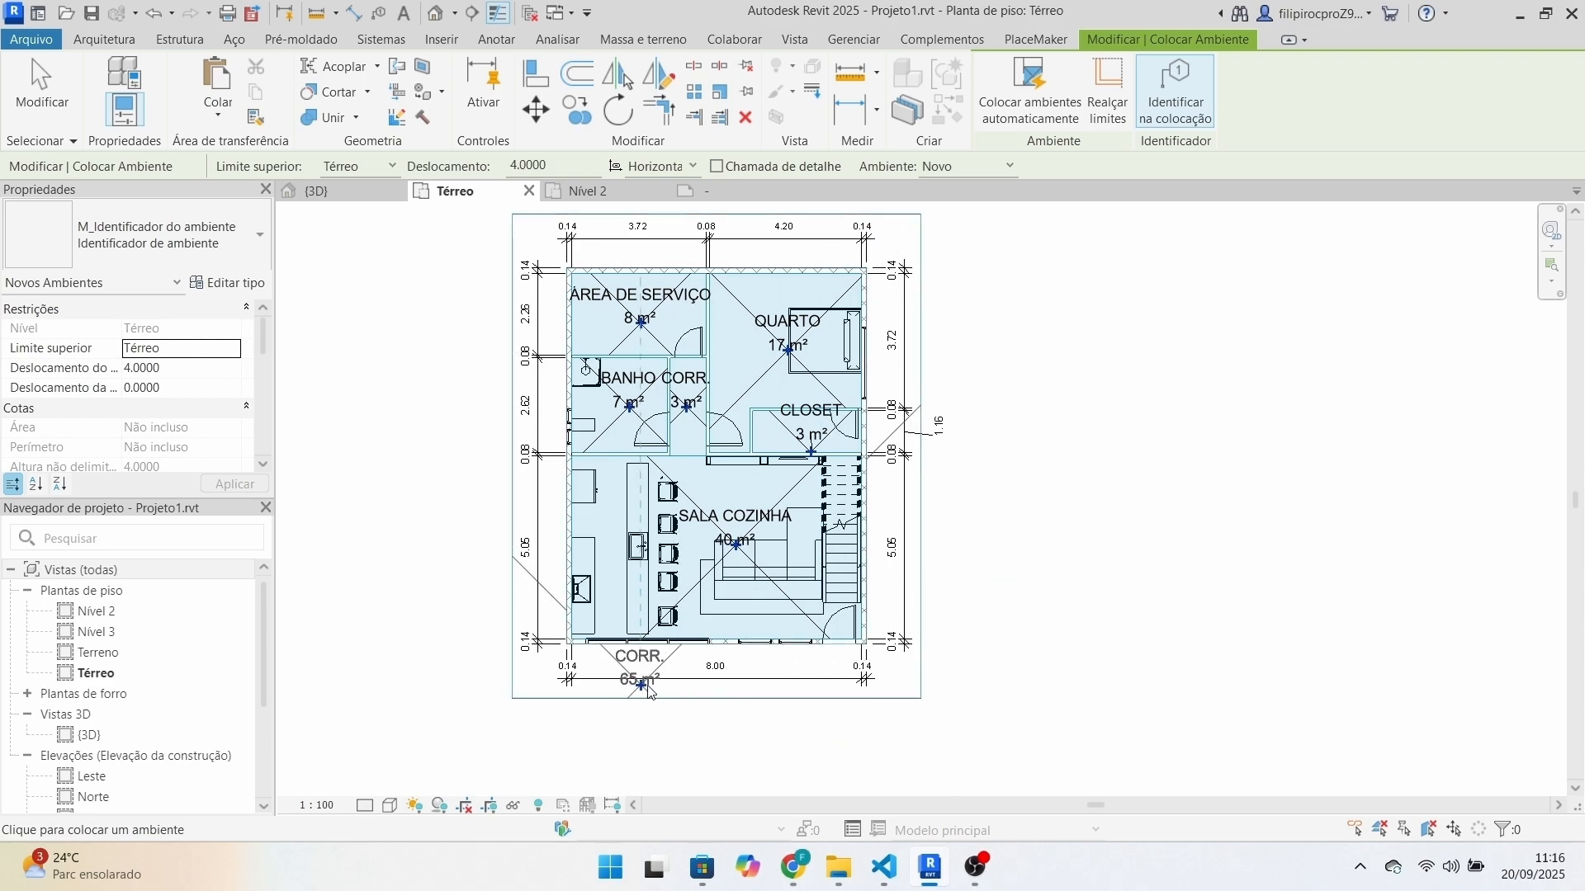
scroll(178, 388, "down", 3)
left_click(176, 369)
type("VARANDA")
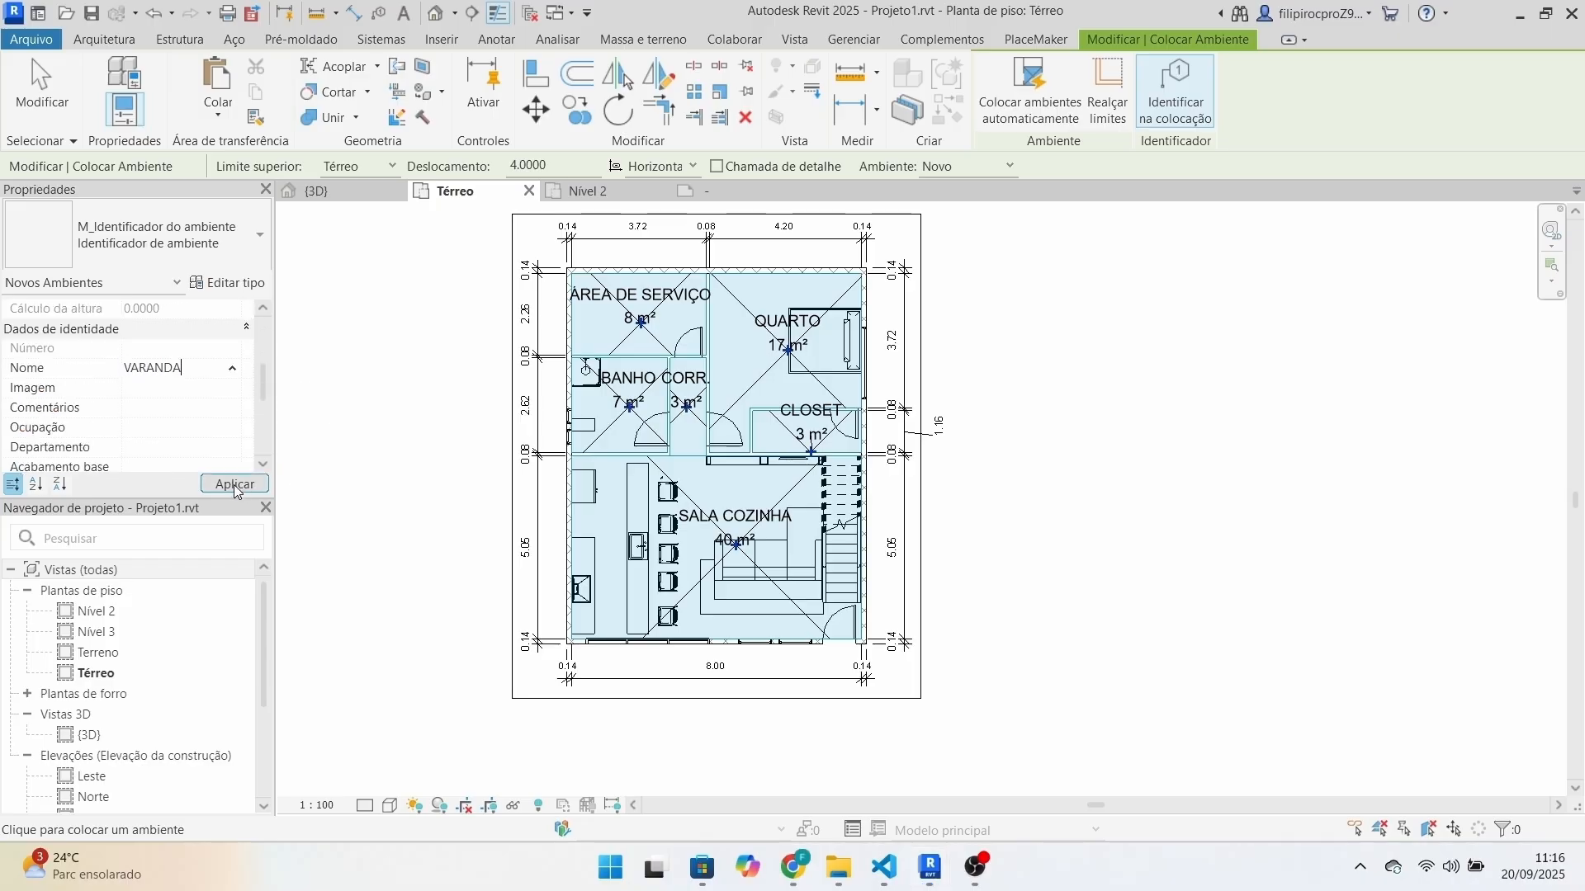
left_click(235, 484)
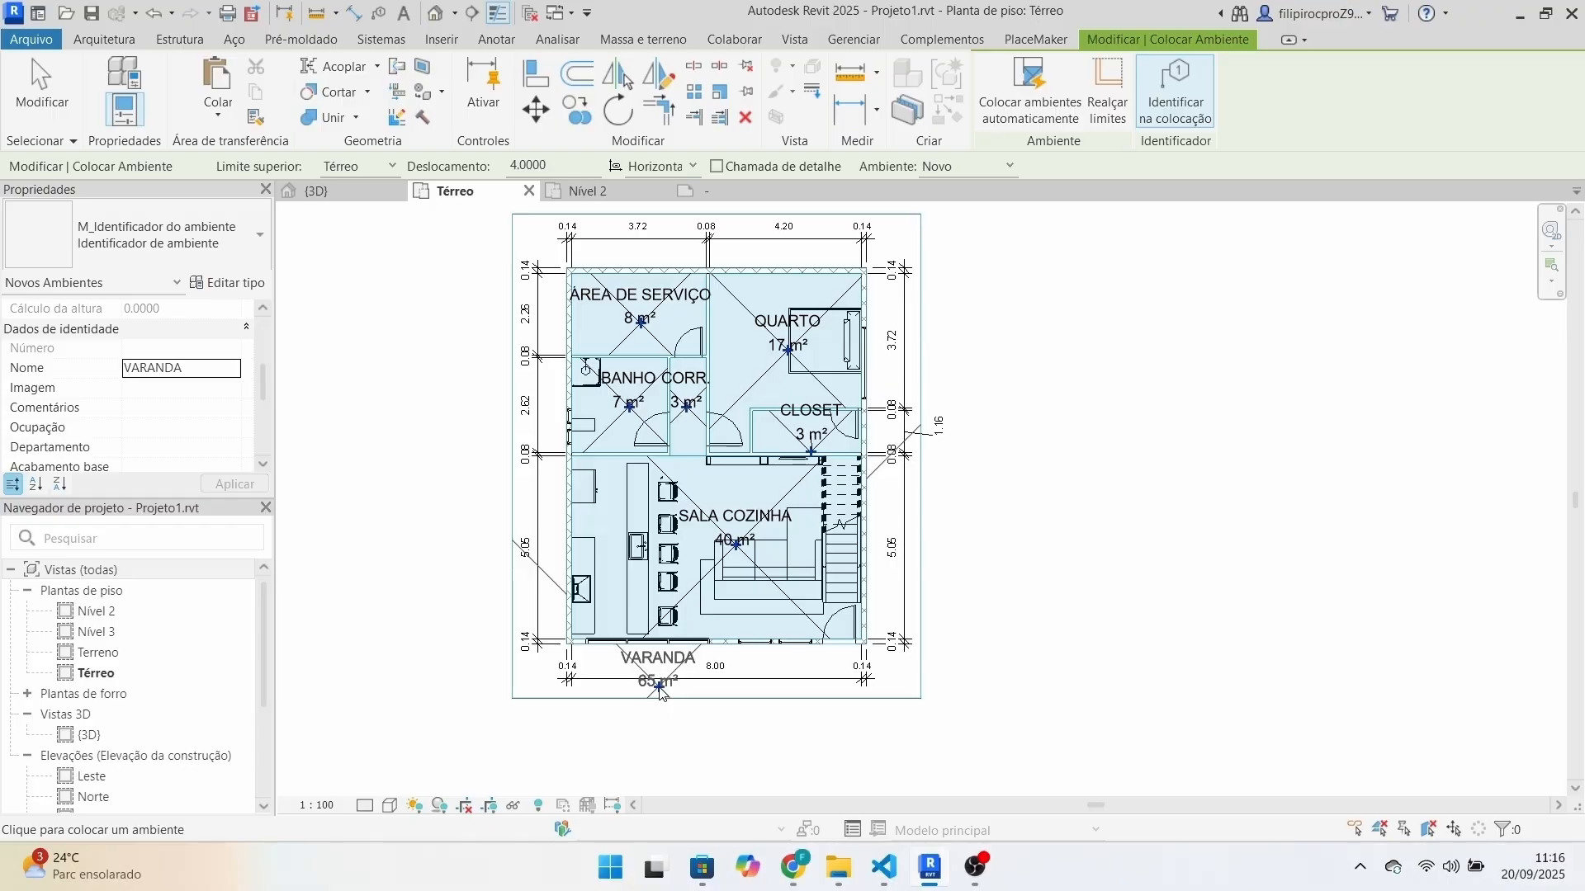
key("Escape")
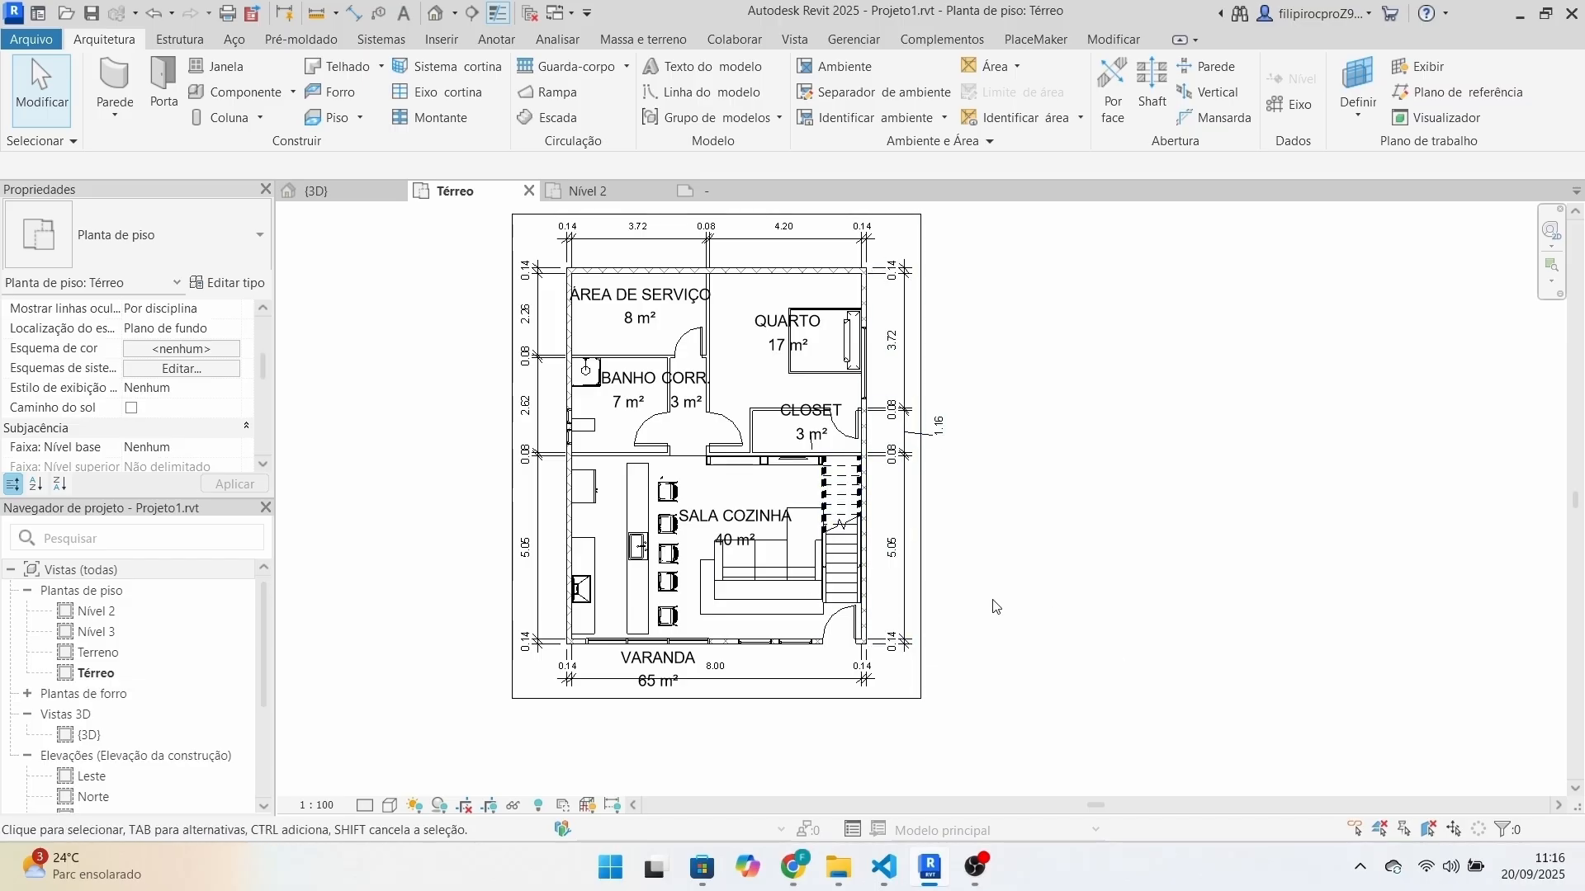
scroll(879, 591, "up", 2)
scroll(837, 530, "up", 2)
scroll(915, 538, "down", 1)
middle_click_drag(917, 535, 926, 581)
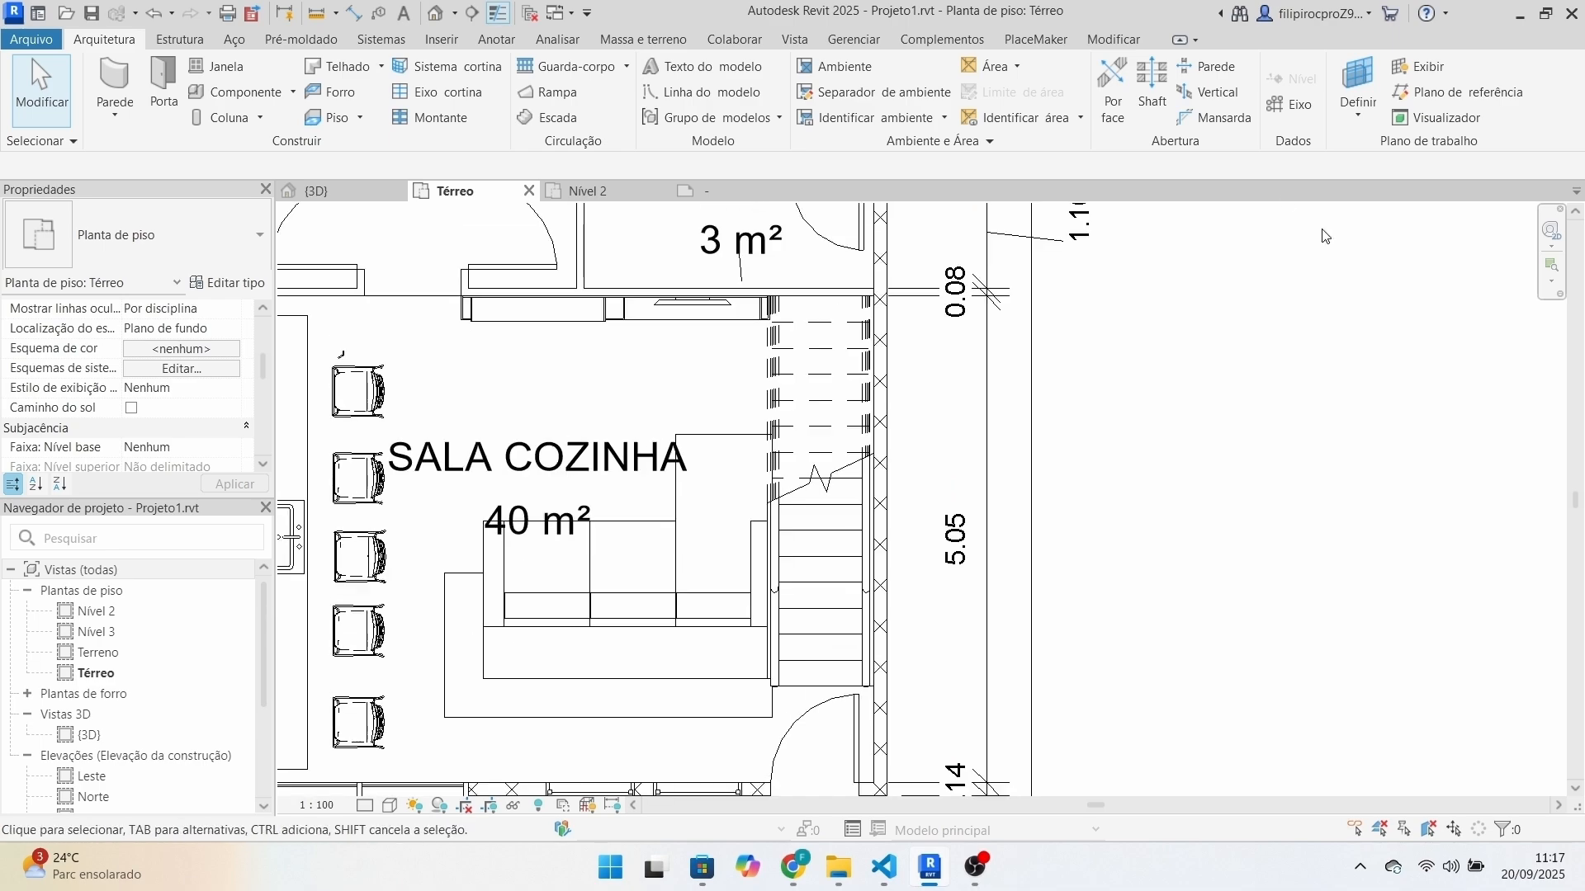
Add tread/riser numbers to the staircase beside SALA COZINHA and end the numbering command.
left_click(502, 41)
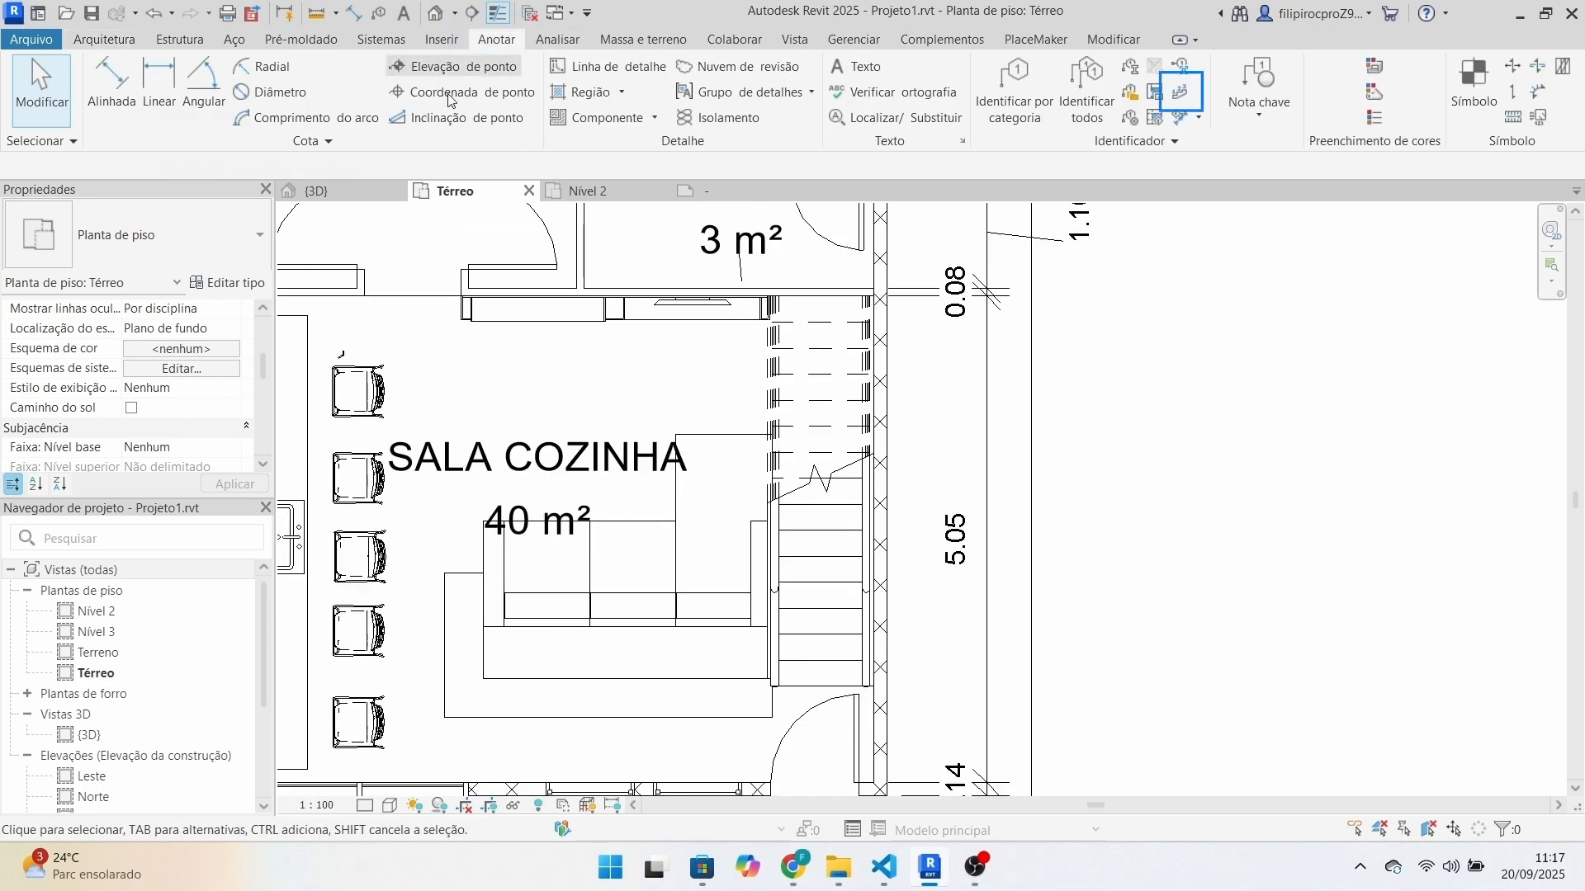
left_click(1180, 95)
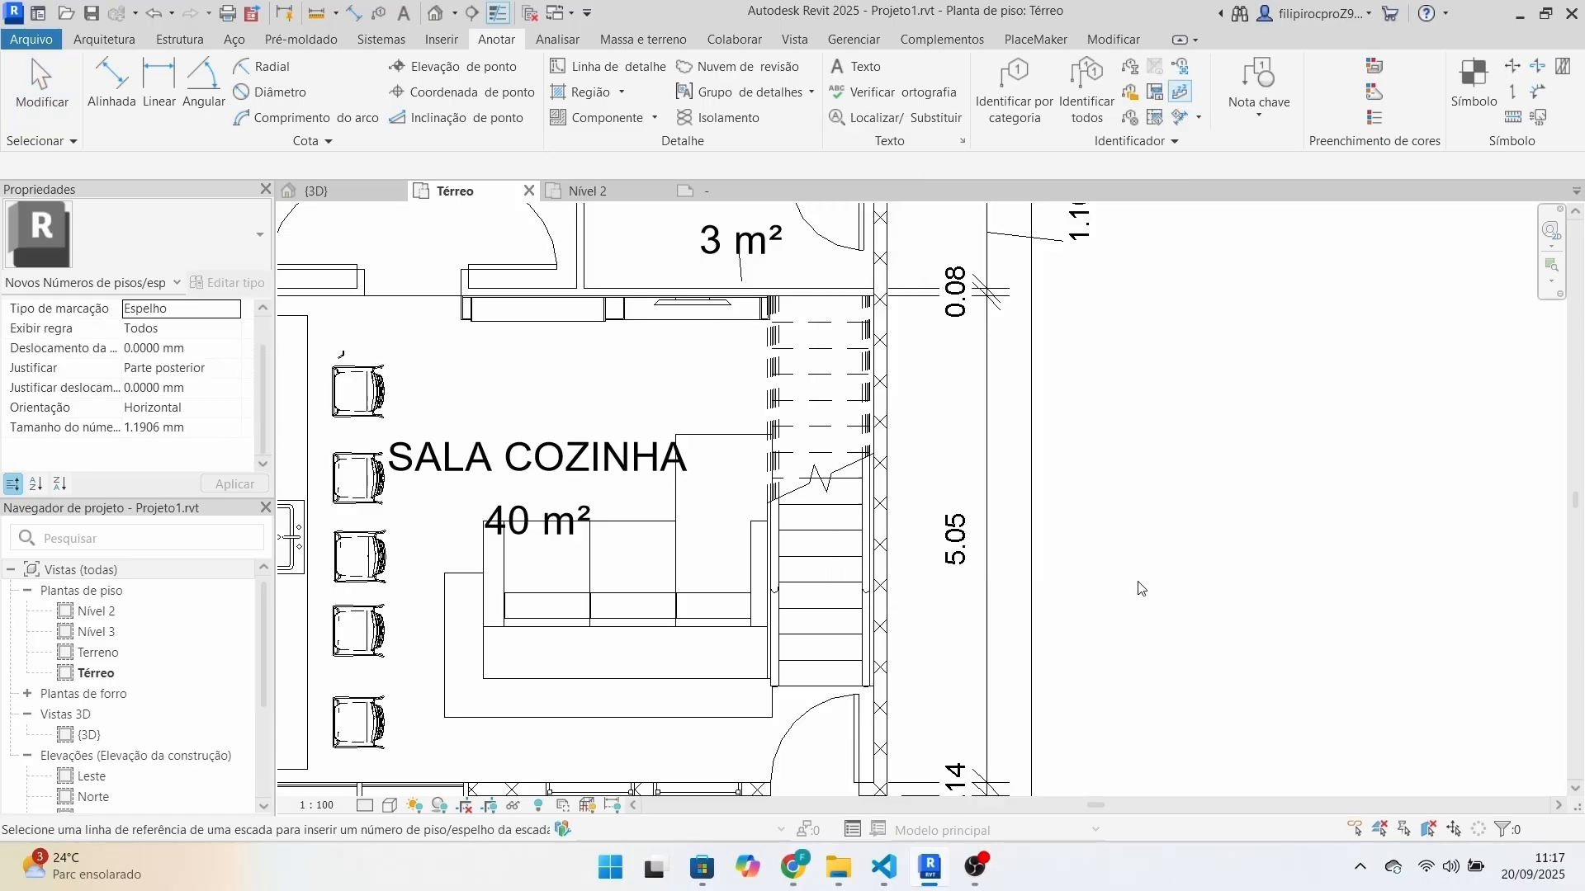
left_click(848, 633)
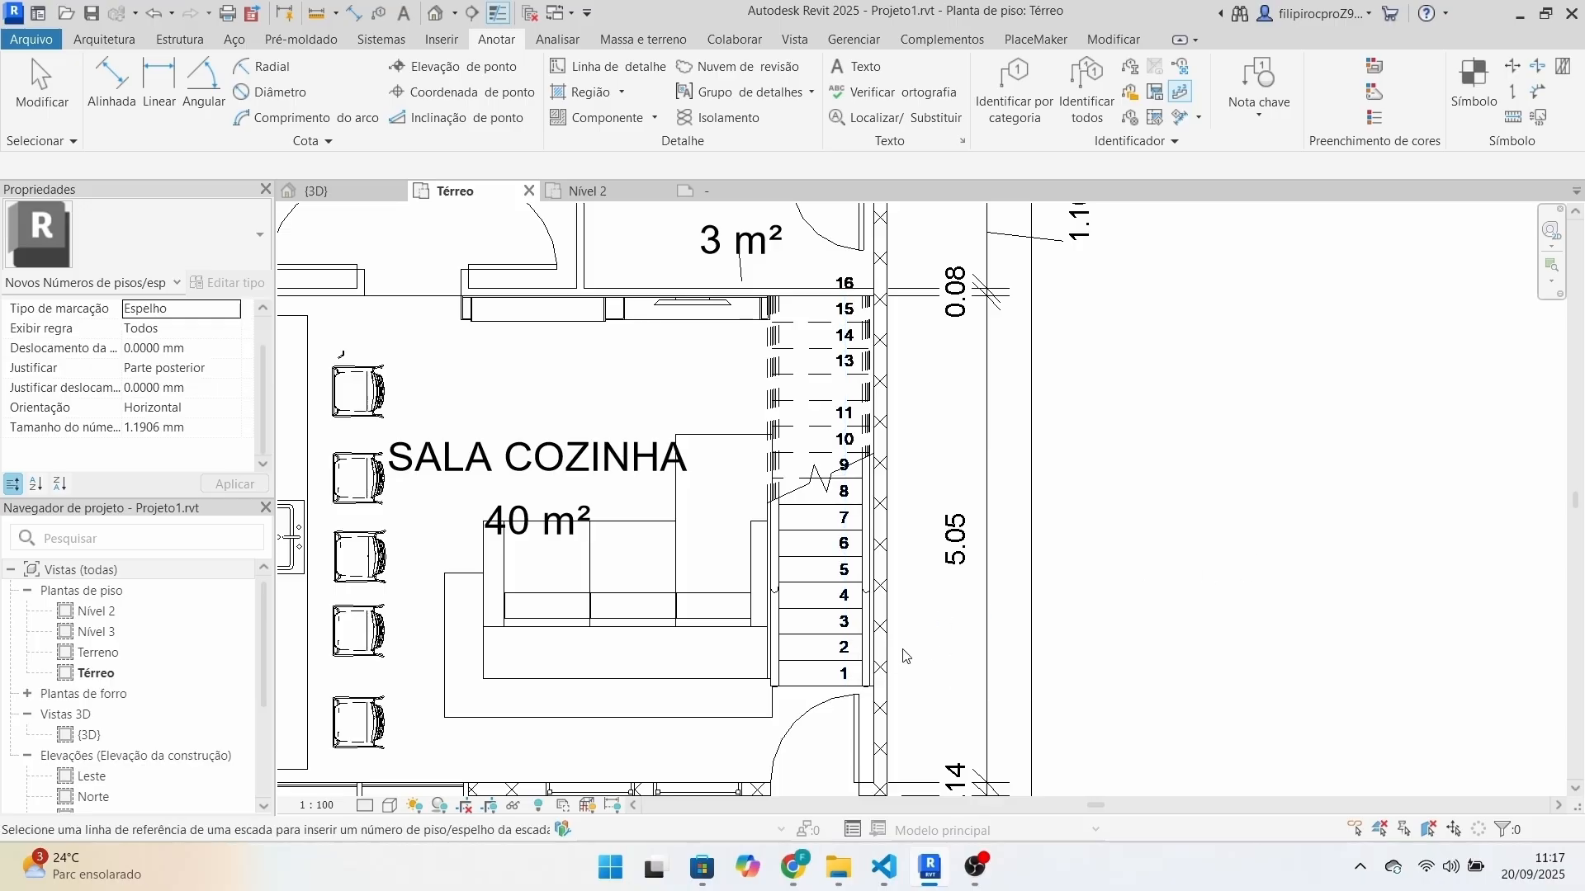
scroll(840, 656, "down", 3)
scroll(877, 725, "up", 5)
middle_click_drag(884, 676, 921, 780)
middle_click_drag(899, 688, 891, 577)
scroll(993, 660, "down", 5)
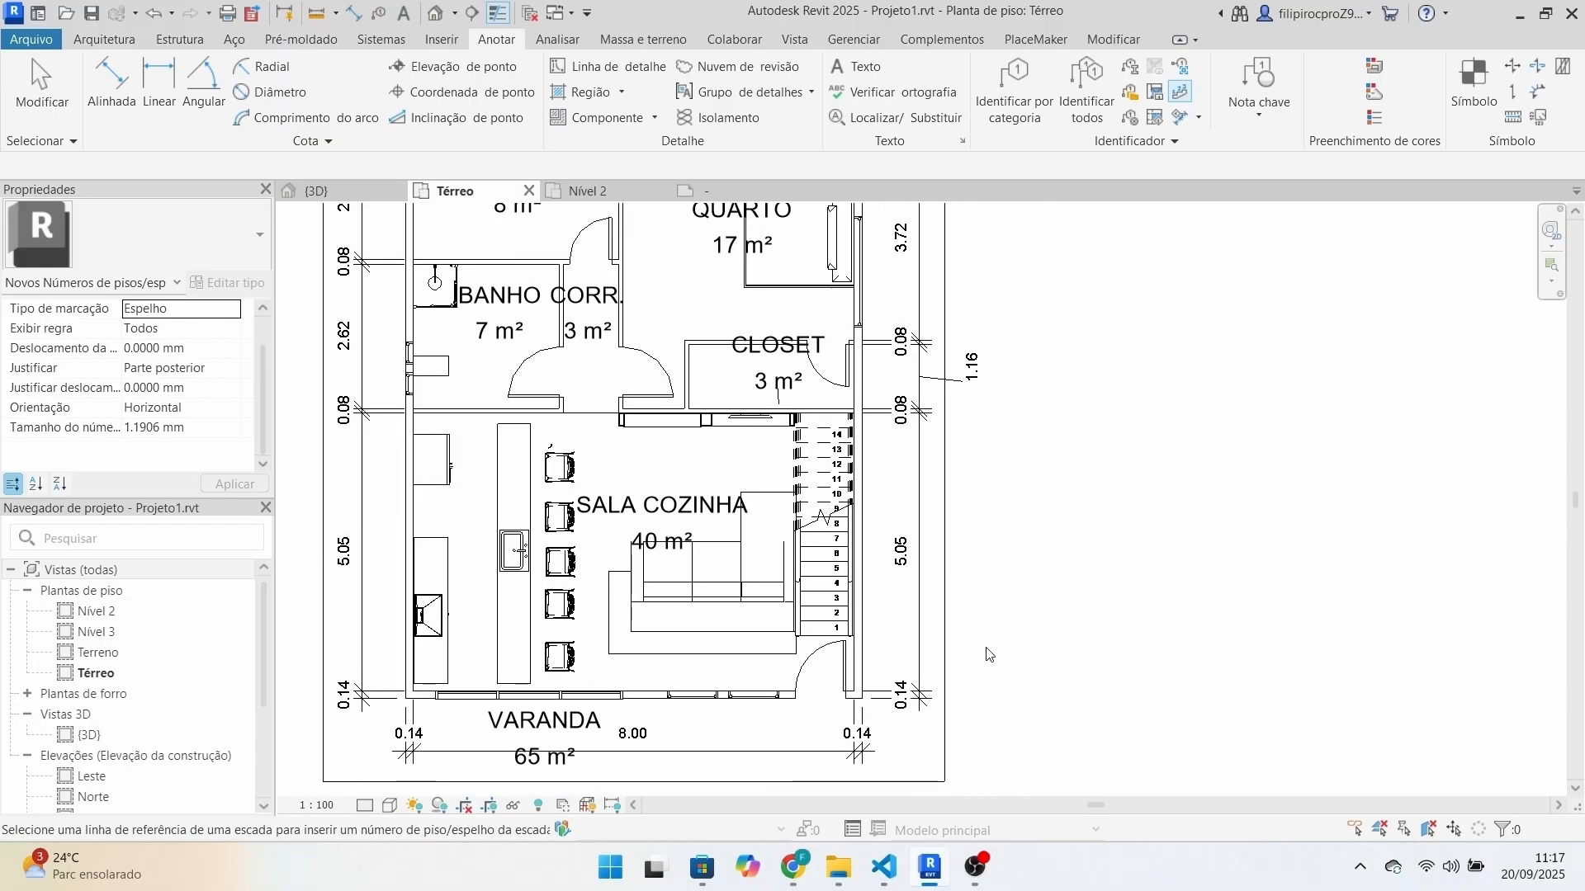
key("Escape")
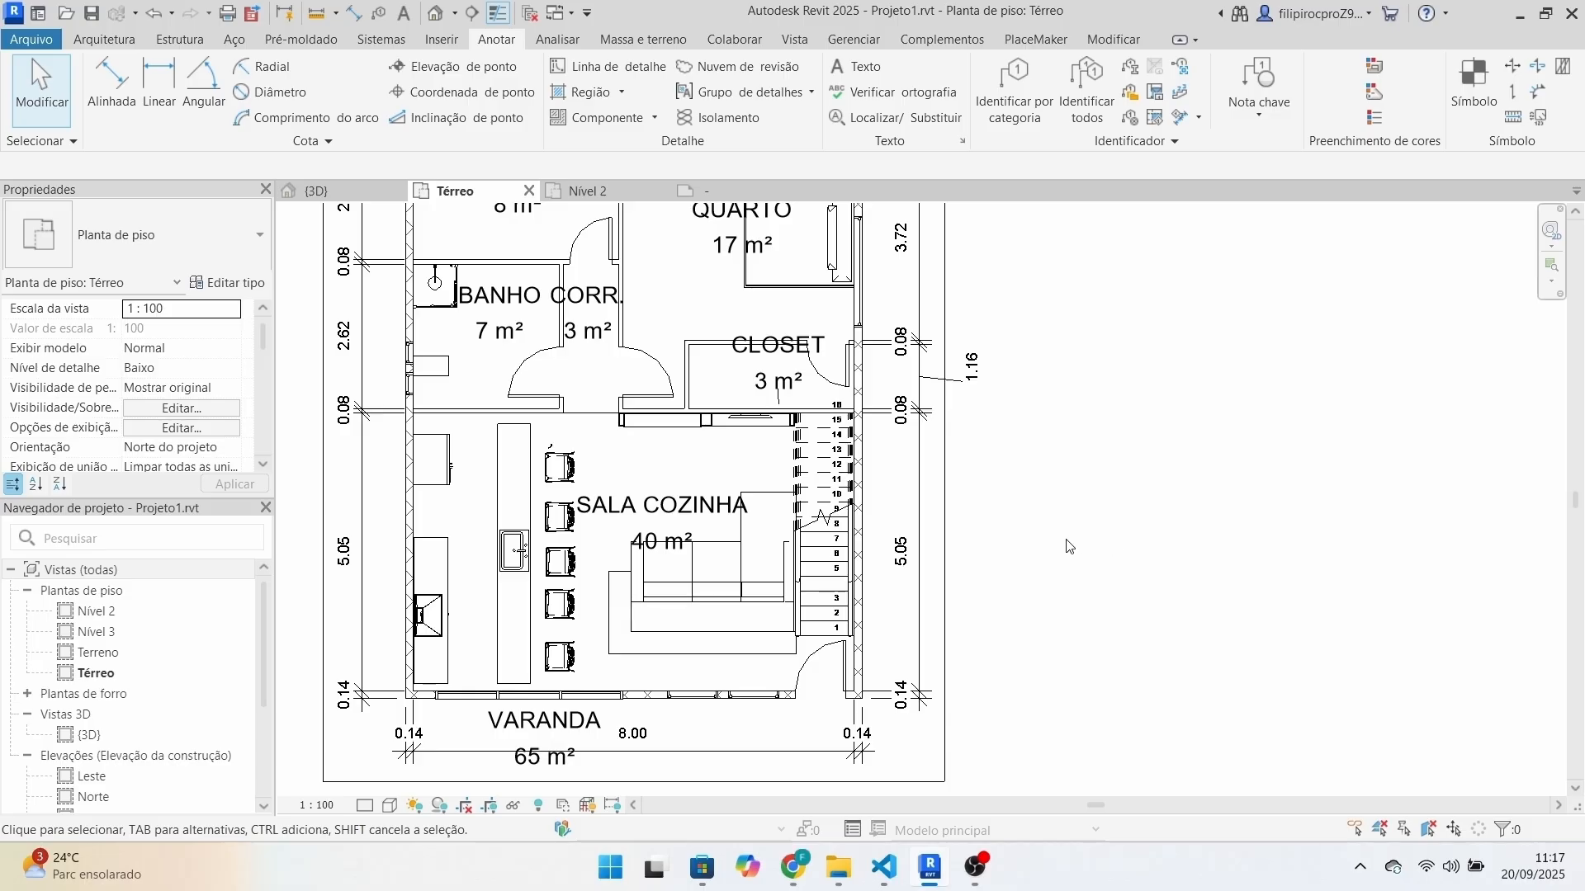
Place spot elevations on the VARANDA floor near the entrance door and on the kitchen island countertop in SALA COZINHA.
scroll(1063, 541, "down", 3)
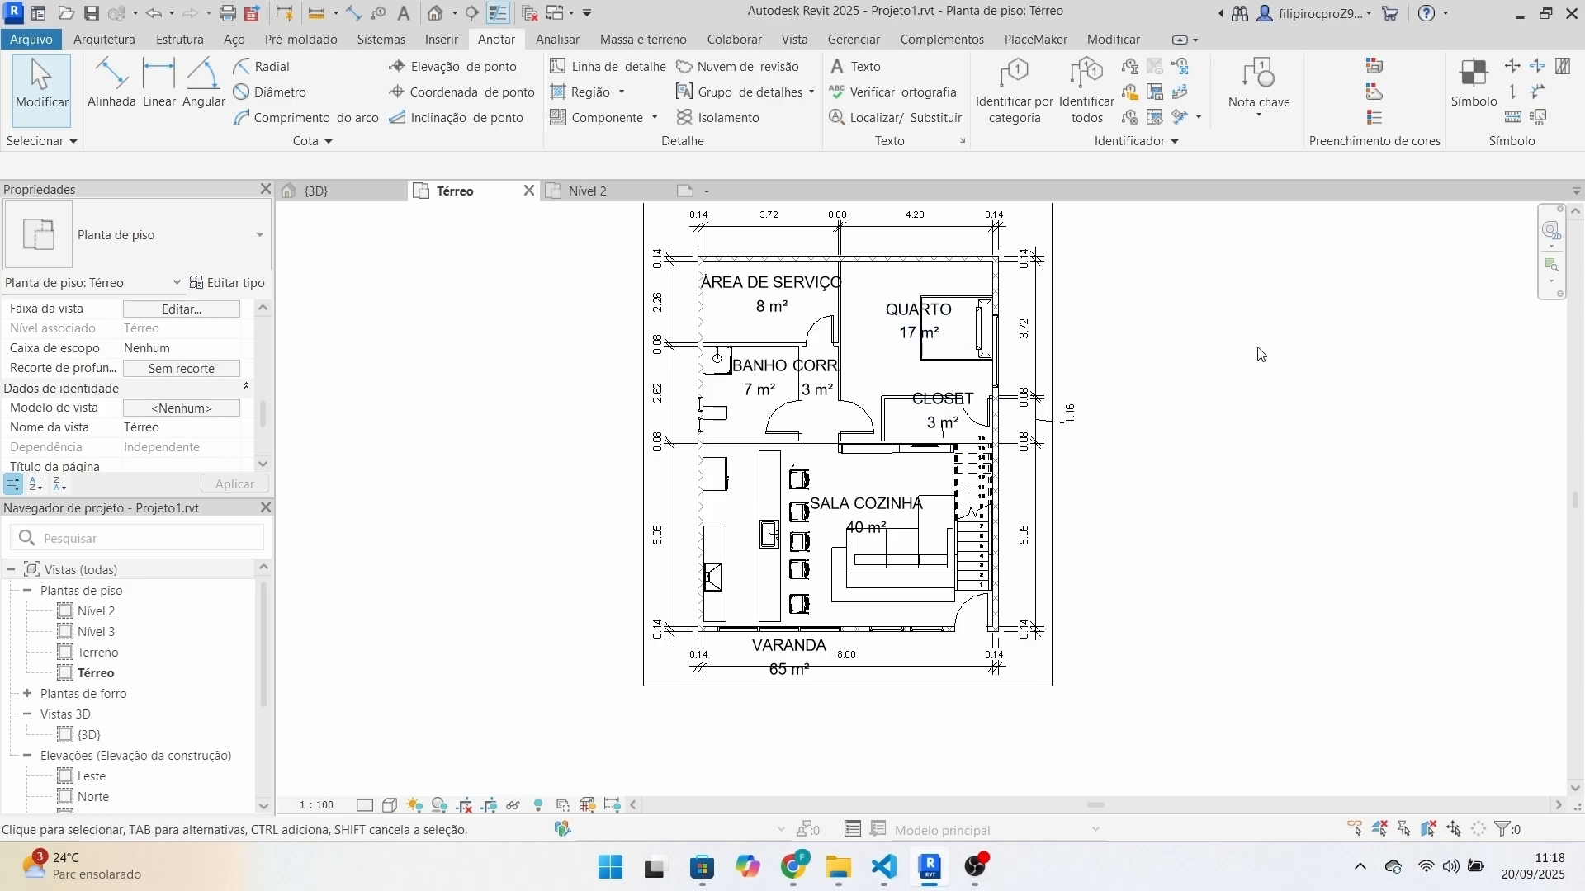
left_click(453, 66)
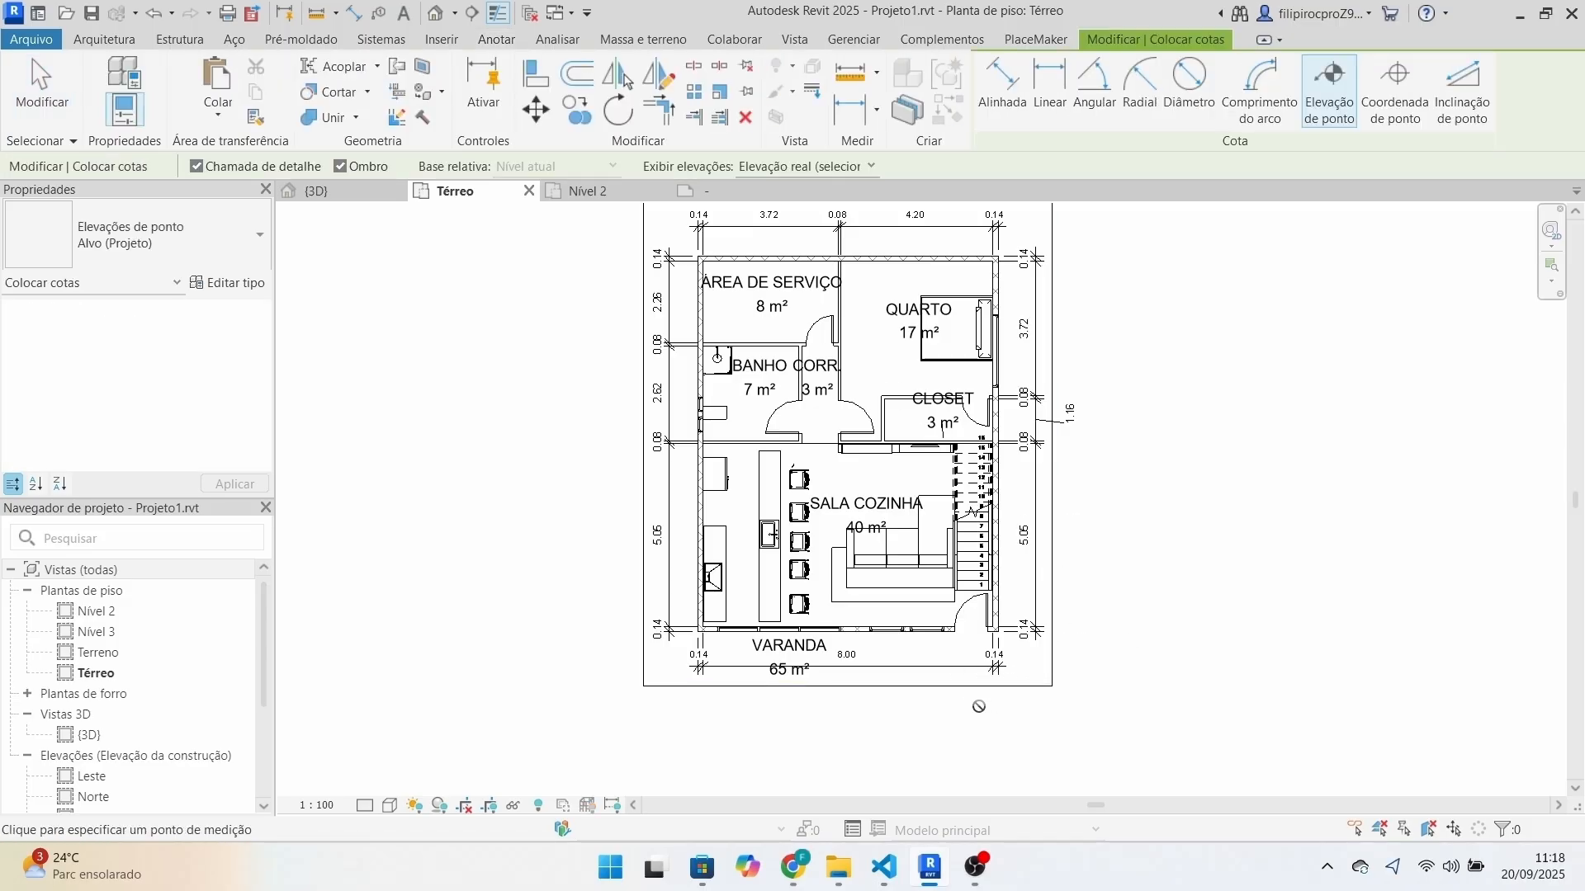
scroll(914, 709, "up", 5)
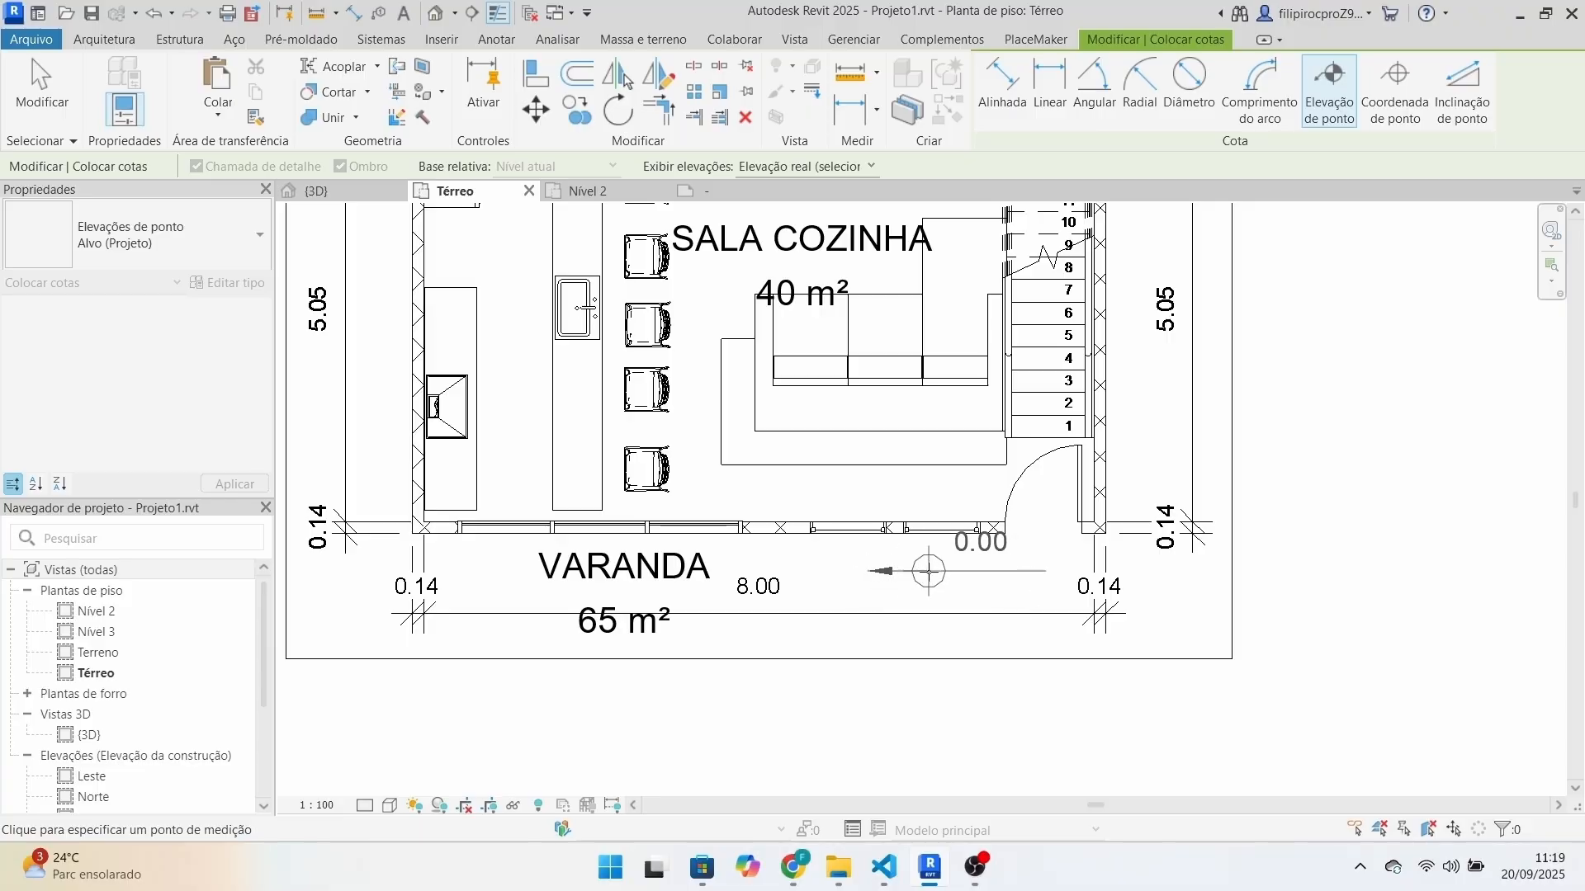
left_click(929, 571)
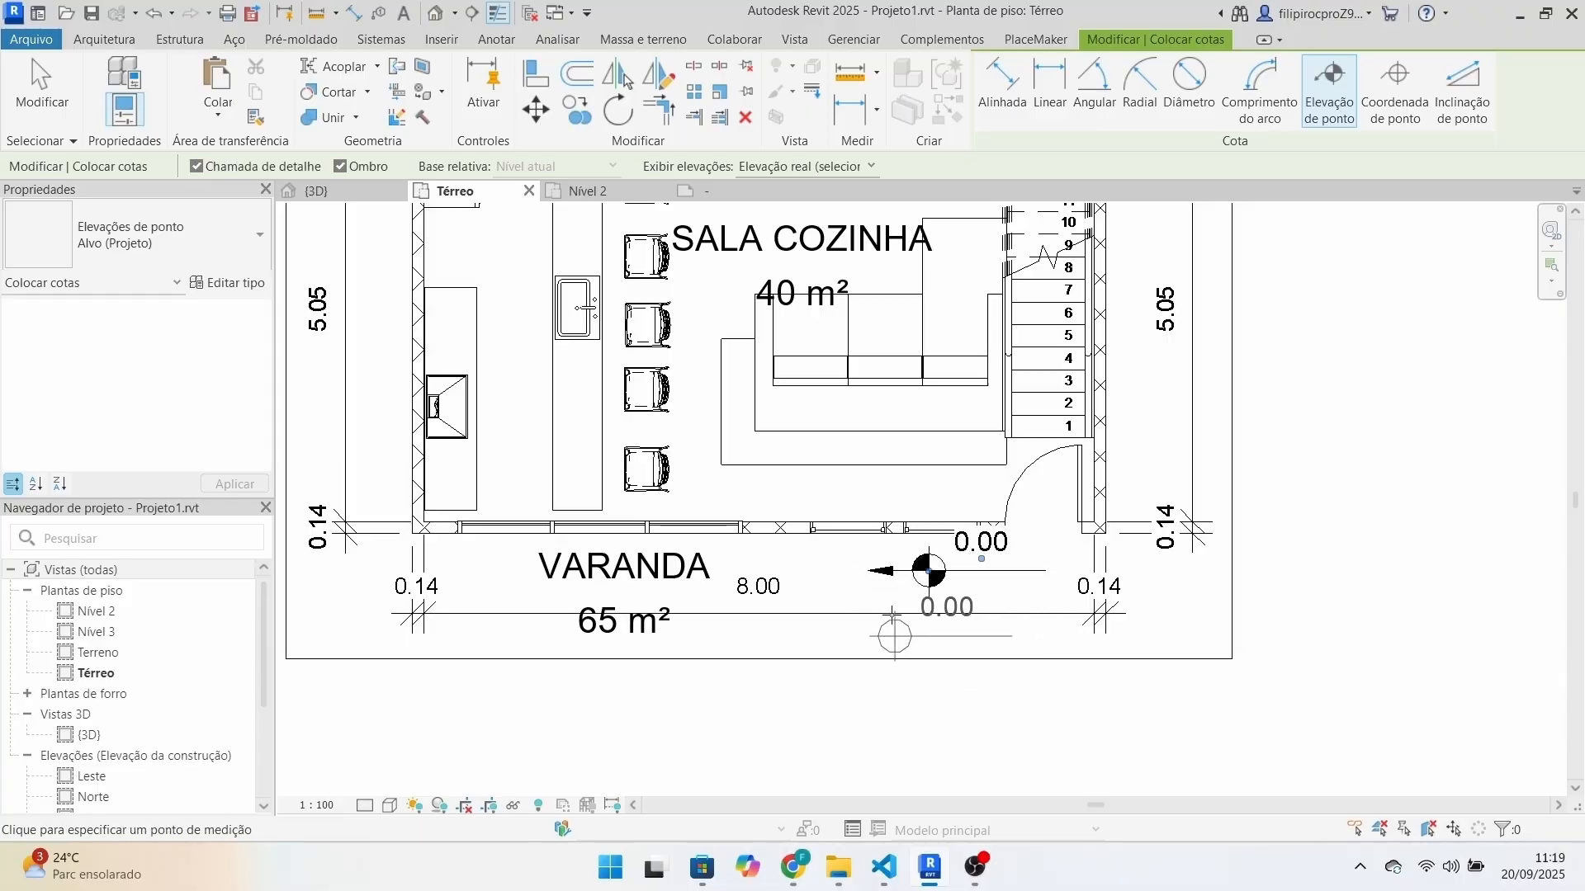
middle_click_drag(1027, 615, 1130, 705)
scroll(1000, 500, "down", 2)
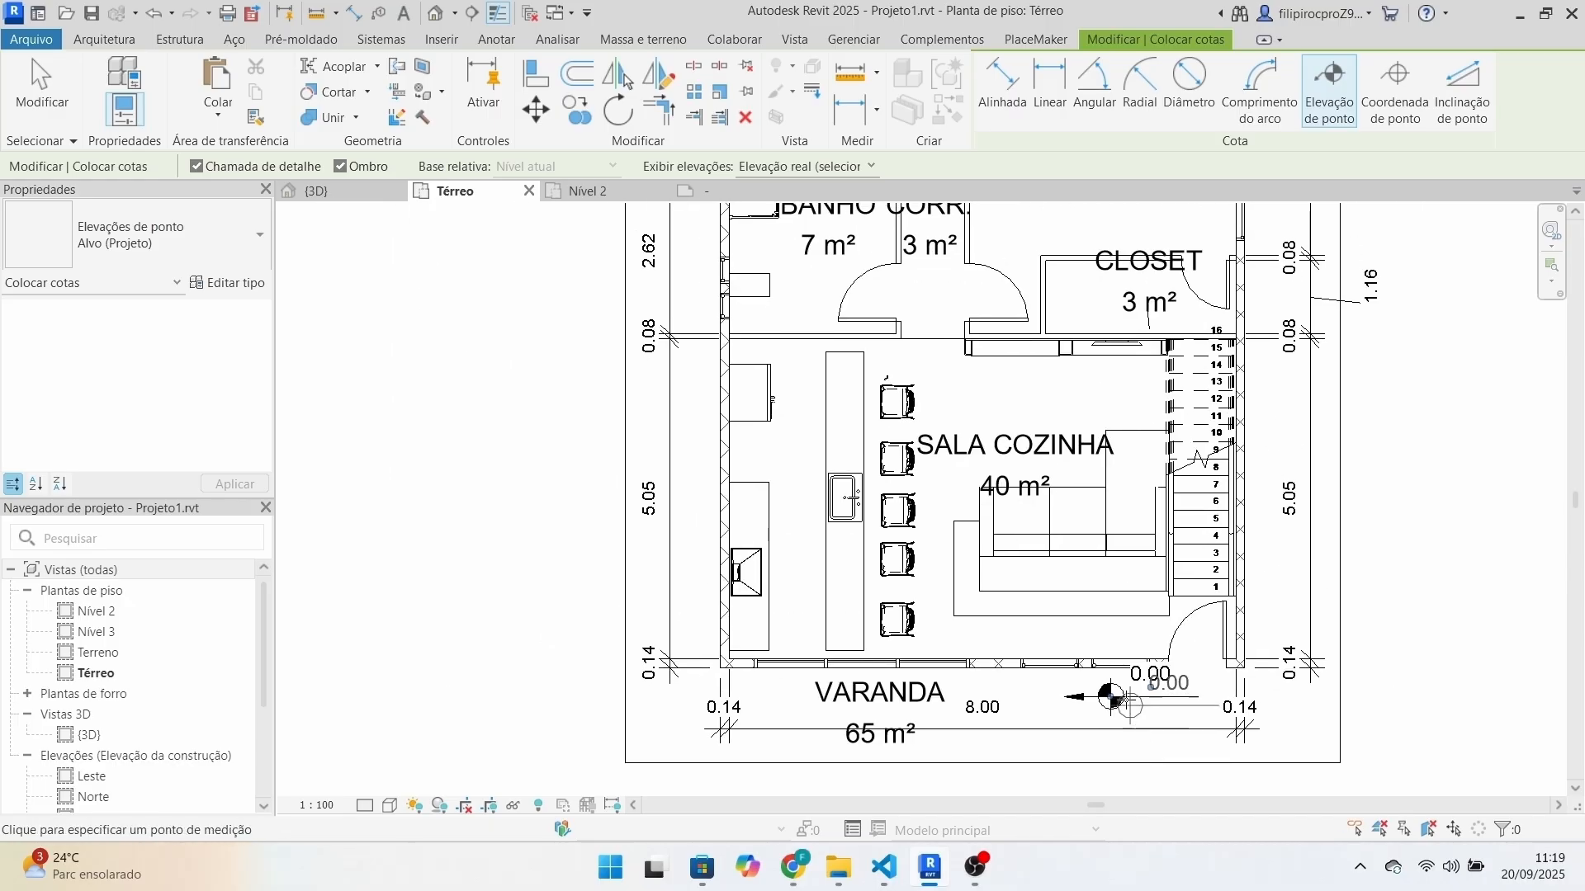
left_click(846, 608)
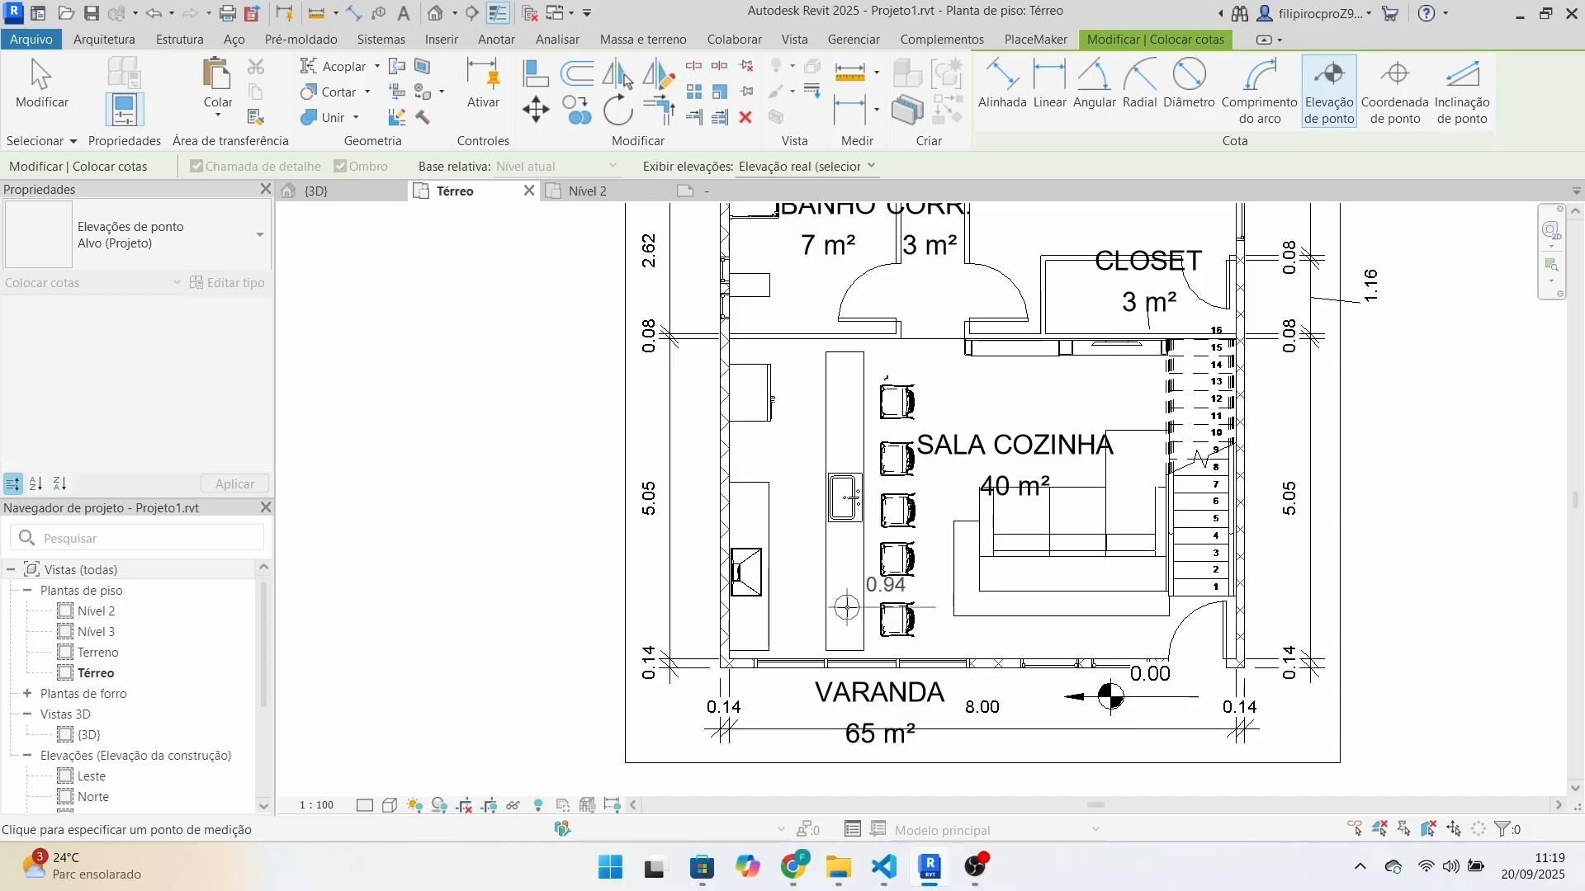
left_click(847, 561)
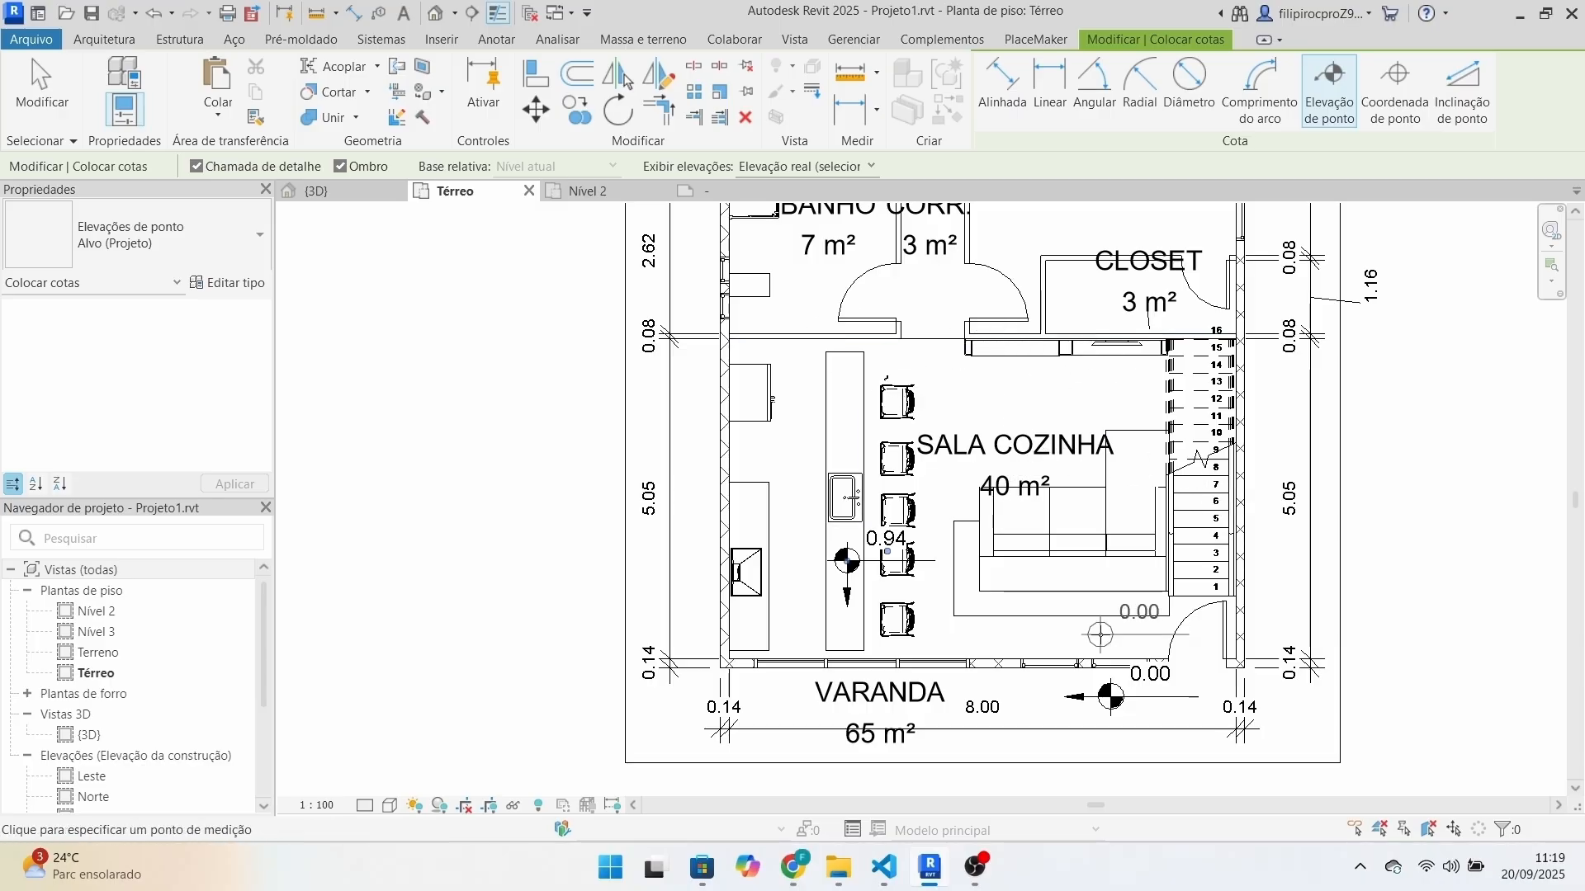
key("Escape")
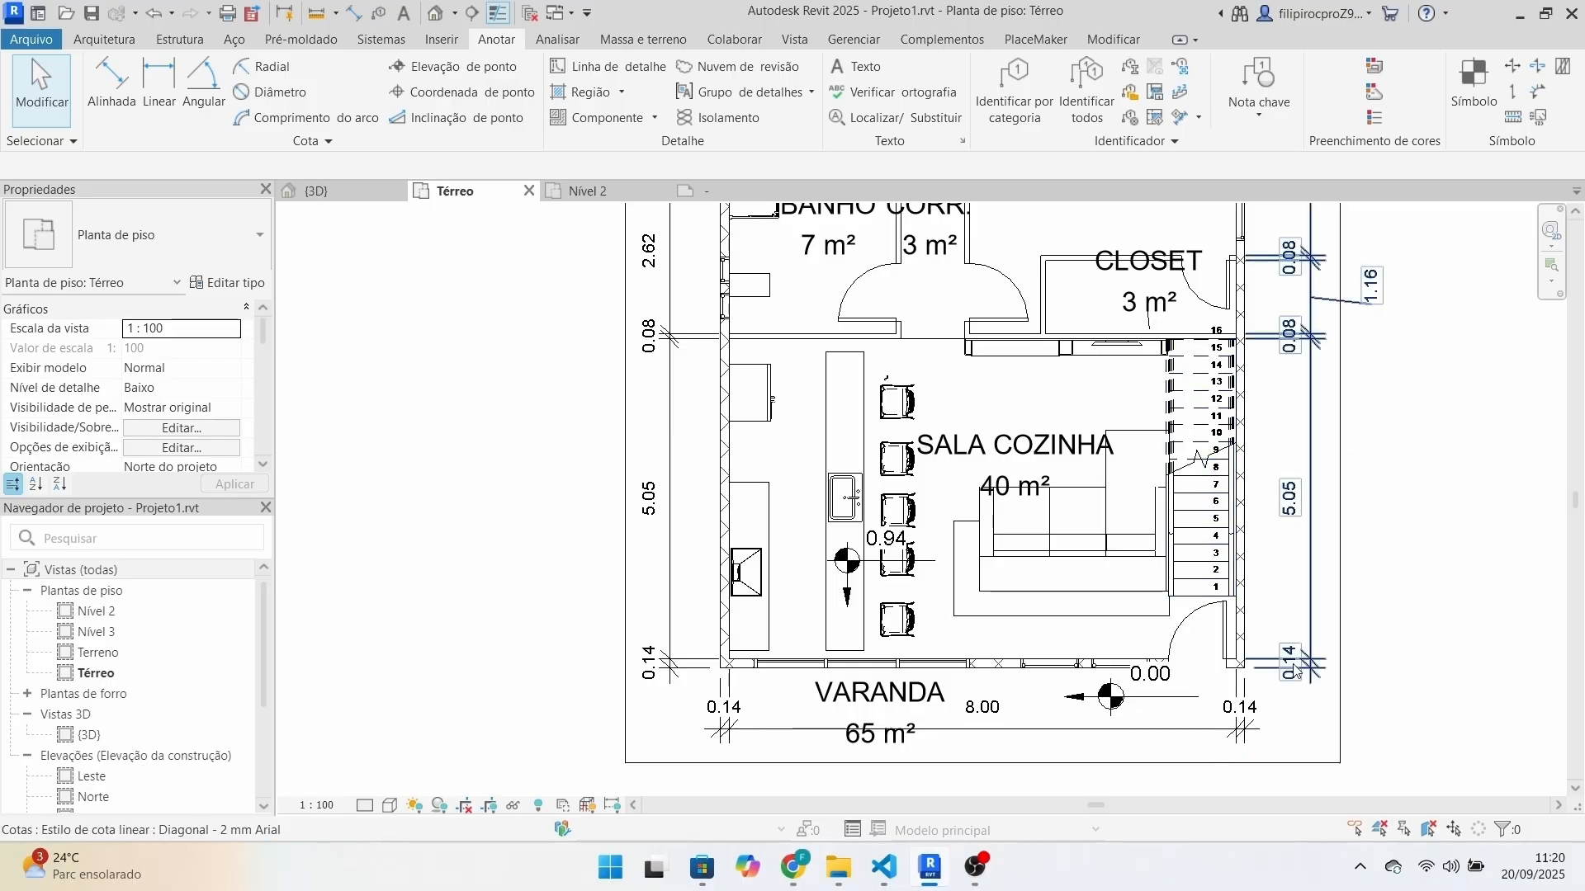
Tag the entrance door between SALA COZINHA and VARANDA by category with a leader, and end the tag command.
middle_click_drag(1231, 673, 984, 635)
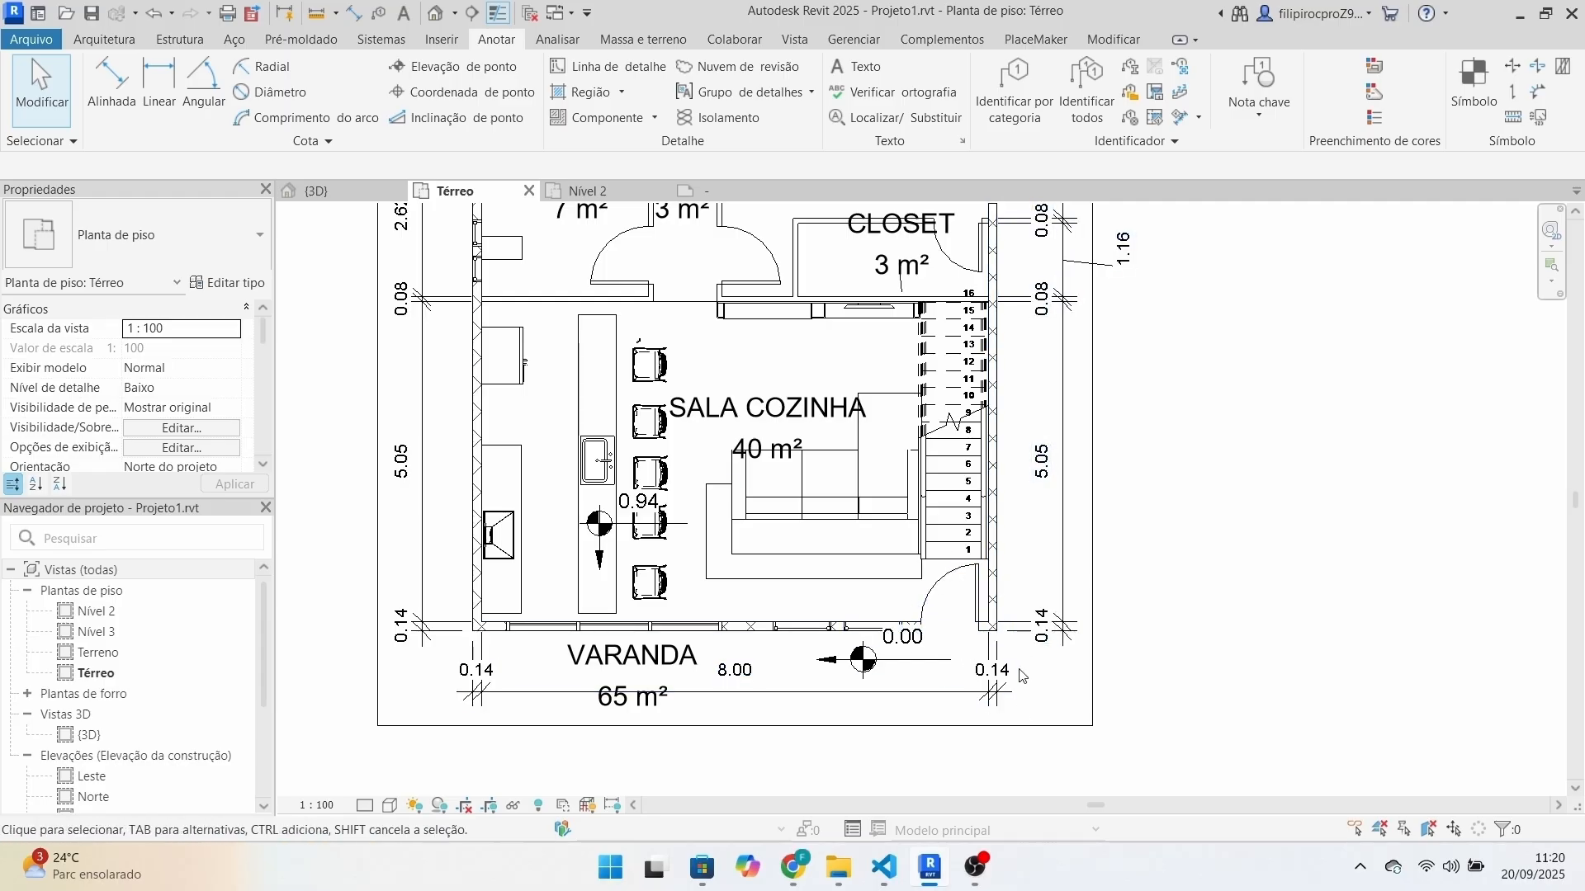
scroll(954, 648, "down", 1)
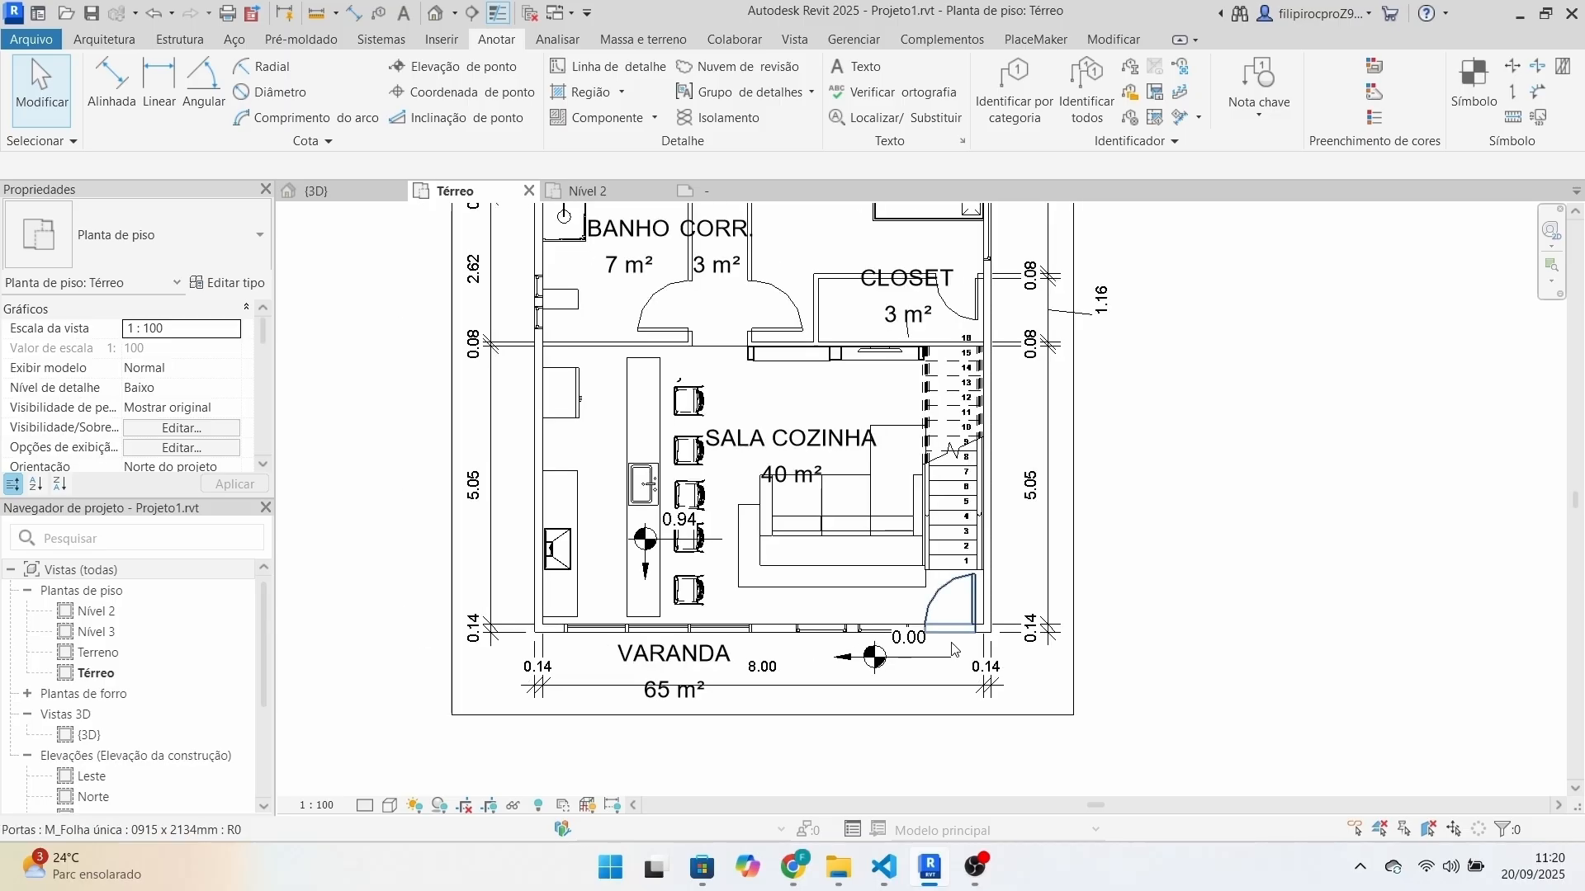
middle_click_drag(1140, 537, 1123, 484)
scroll(1132, 525, "down", 1)
scroll(1094, 511, "up", 4)
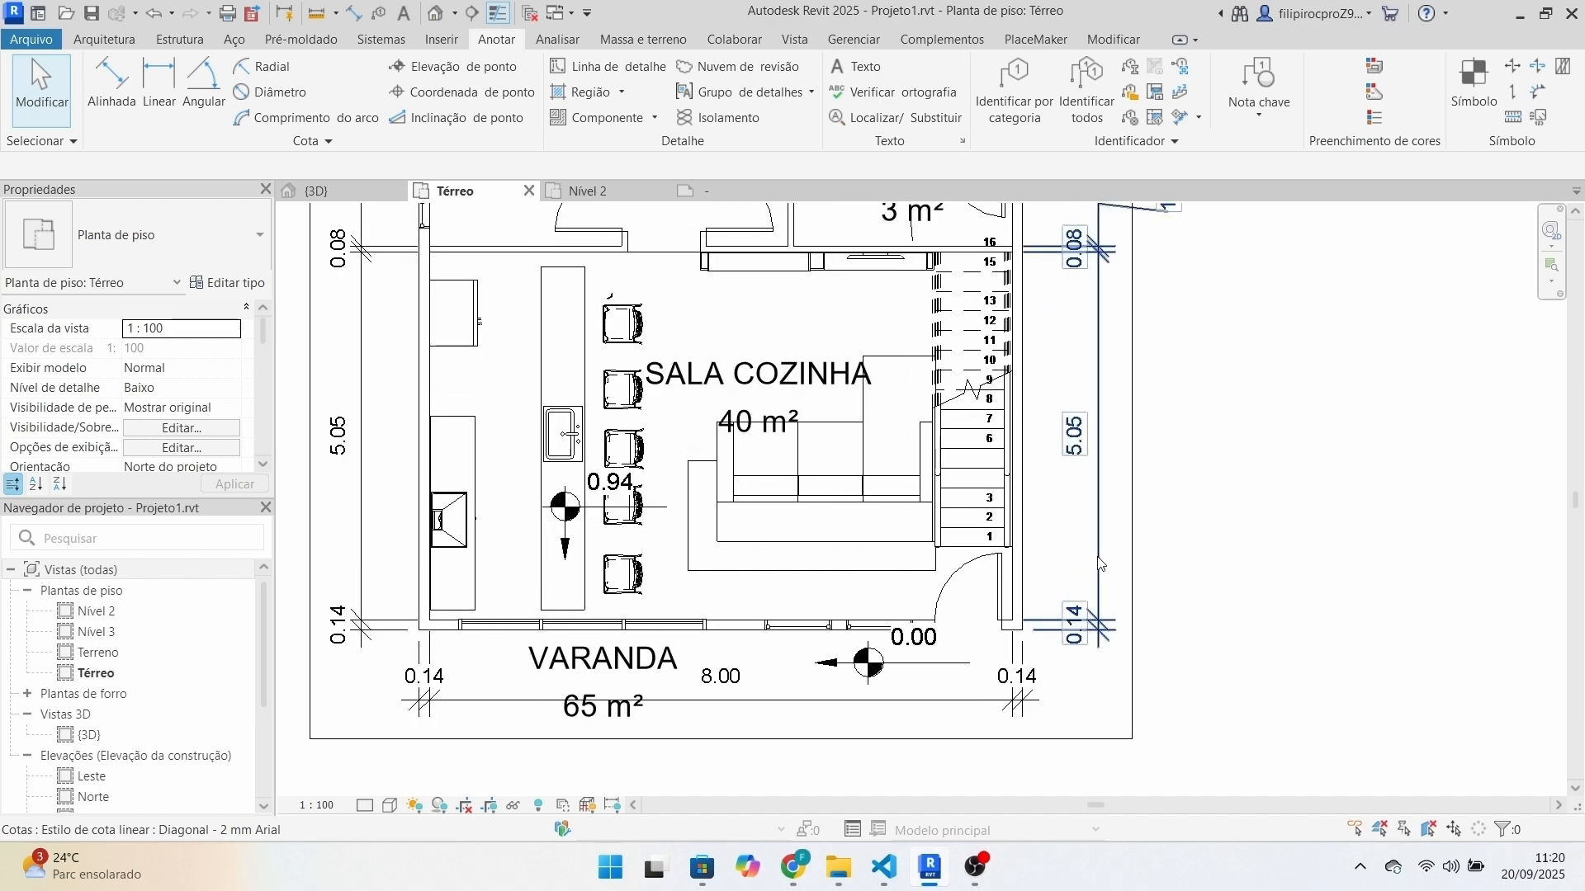
scroll(1094, 512, "down", 3)
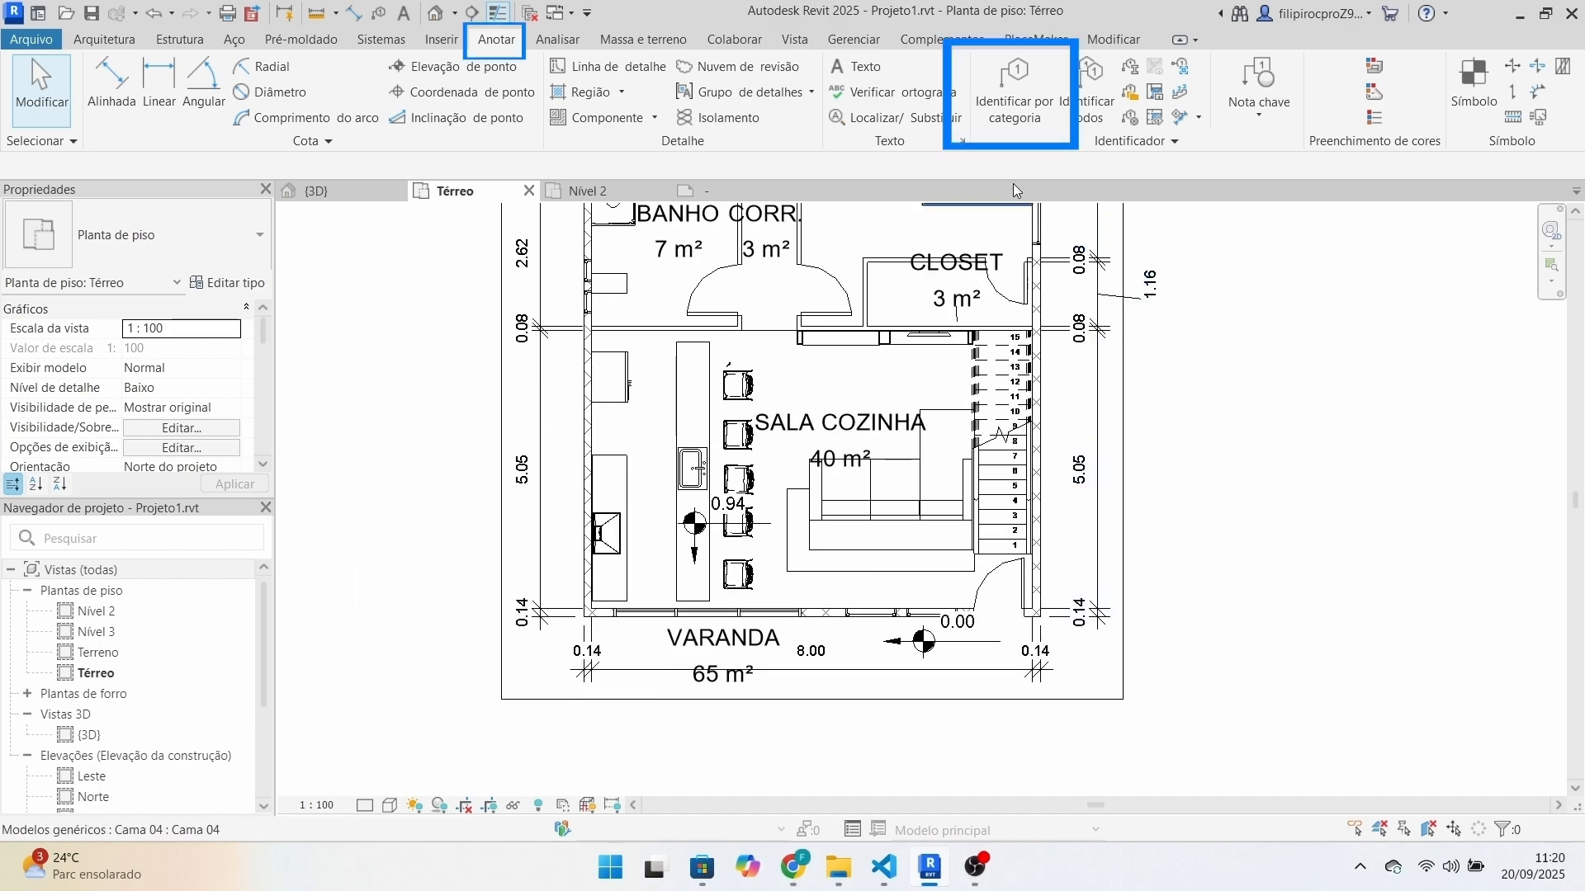
left_click(1014, 92)
scroll(998, 620, "up", 4)
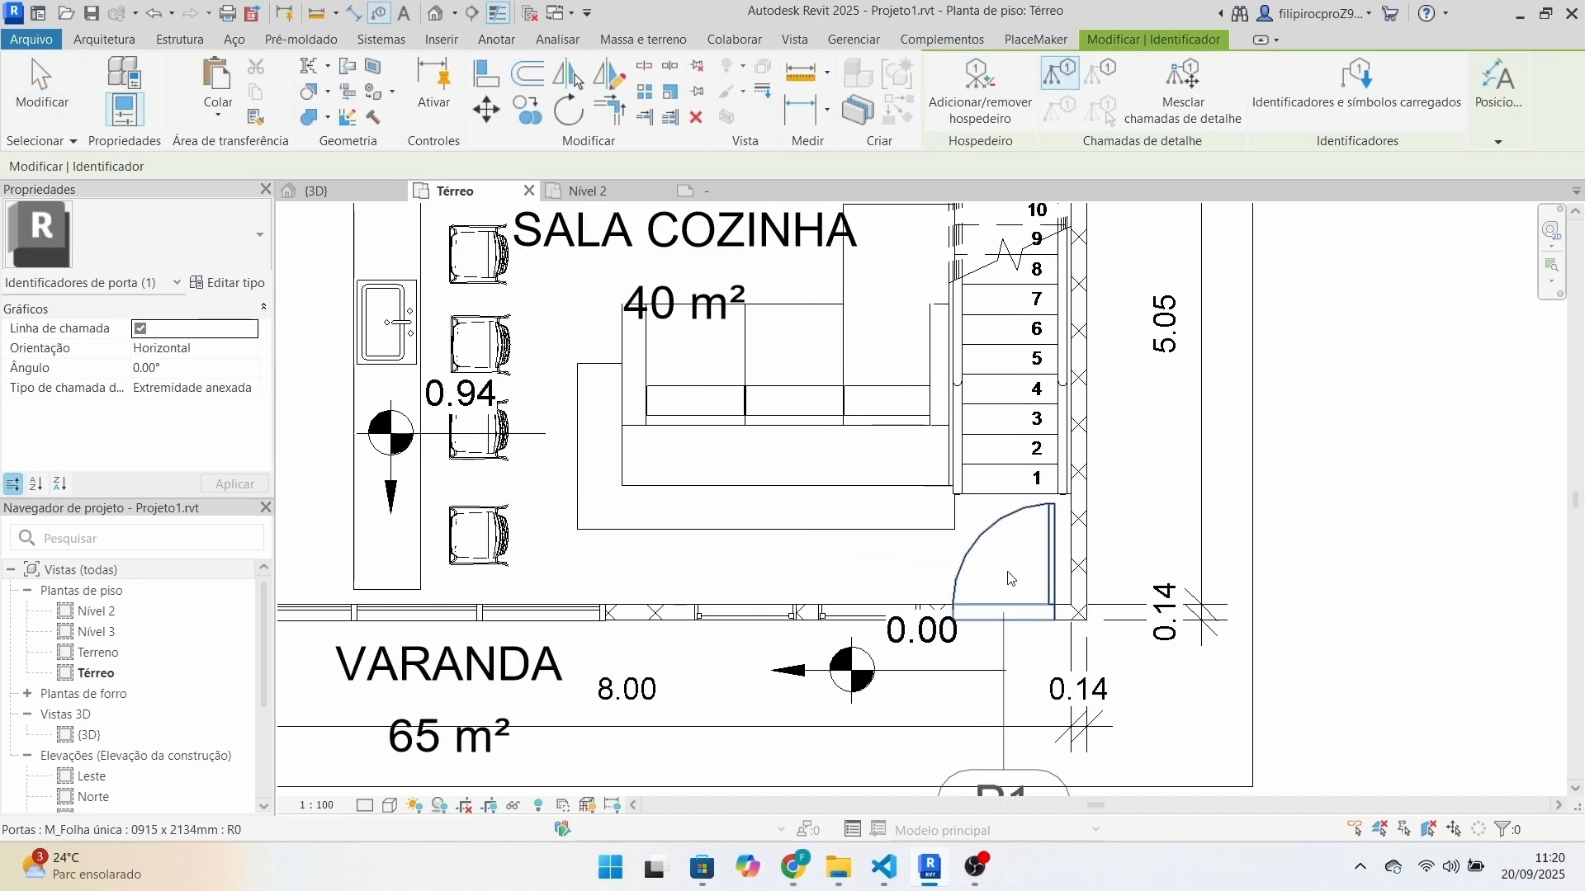
scroll(1016, 658, "down", 3)
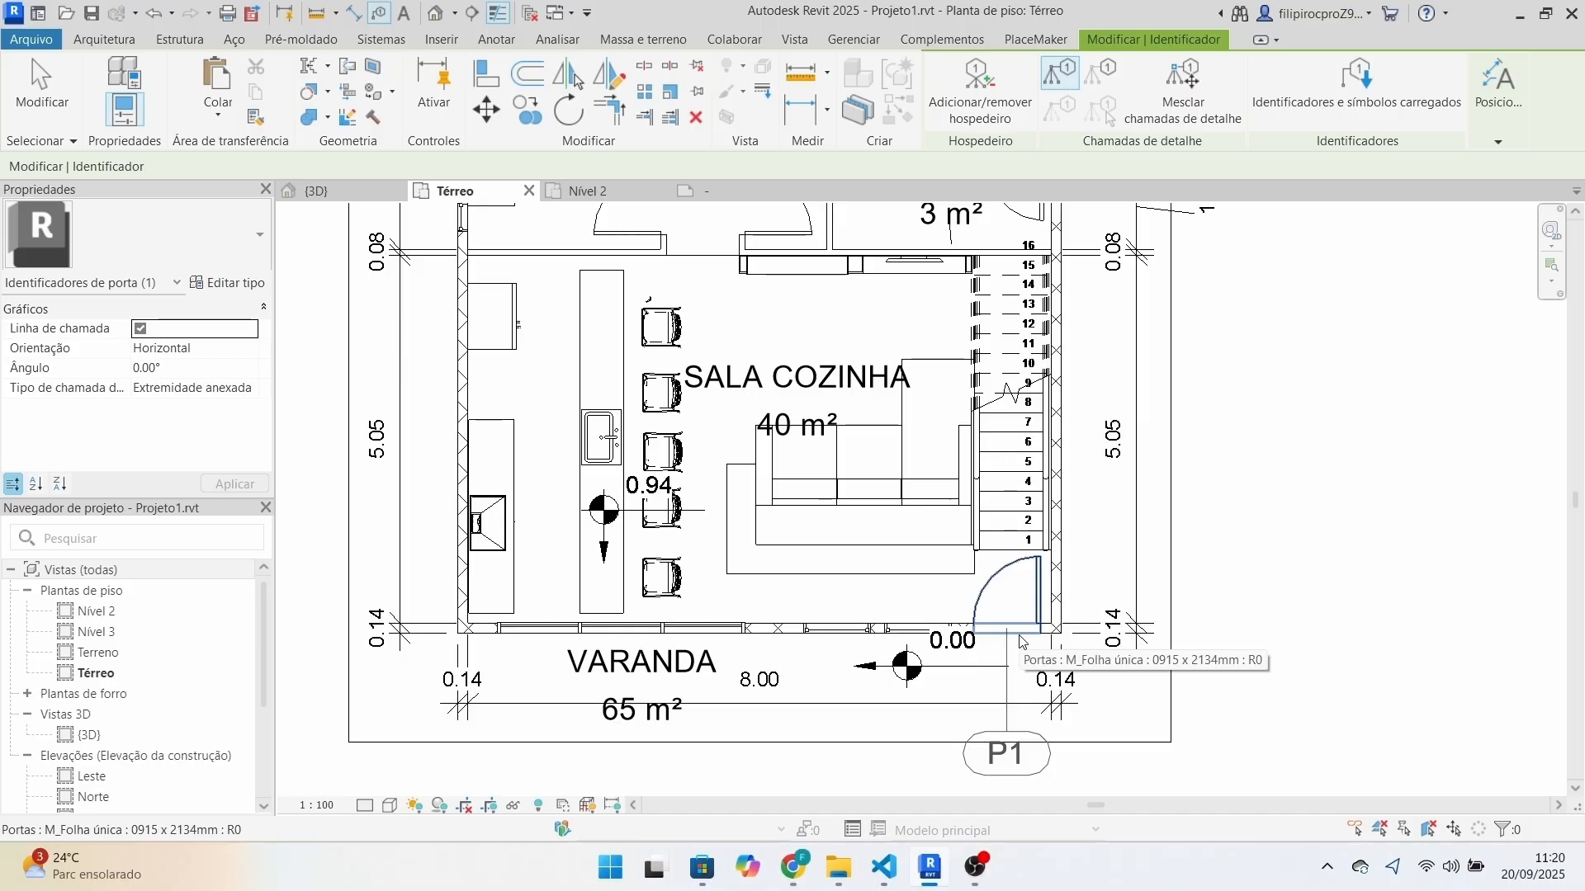
left_click(1023, 643)
middle_click_drag(738, 218, 936, 477)
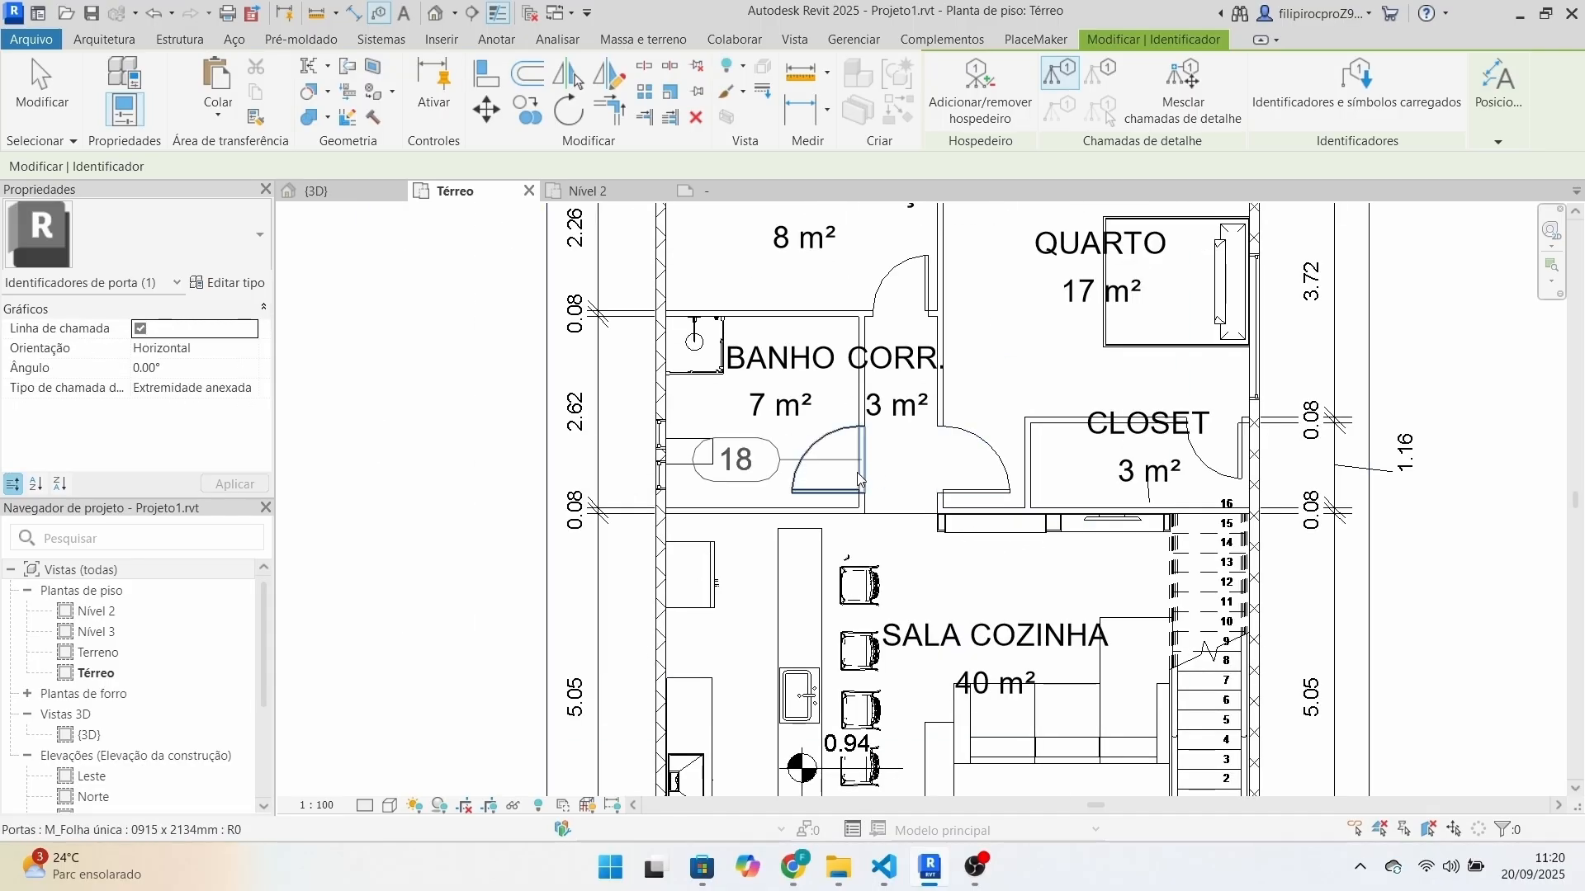
scroll(1197, 694, "down", 3)
middle_click_drag(1197, 694, 1042, 373)
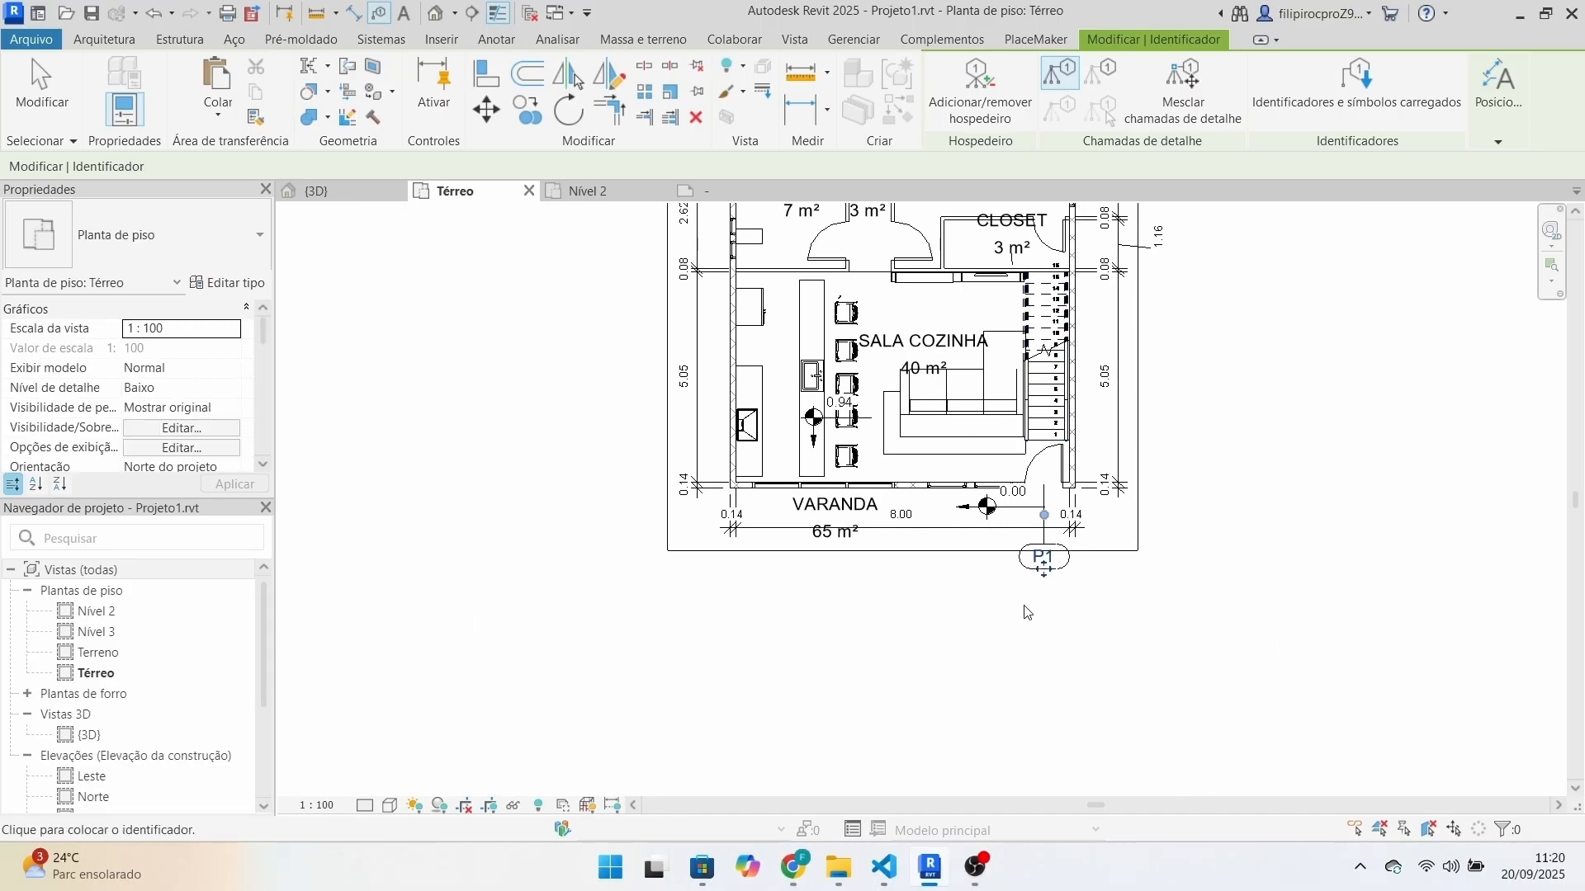
key("Escape")
Examine the Marca property of the entrance door that supplies the text of its tag.
left_click(1064, 493)
scroll(1061, 496, "up", 2)
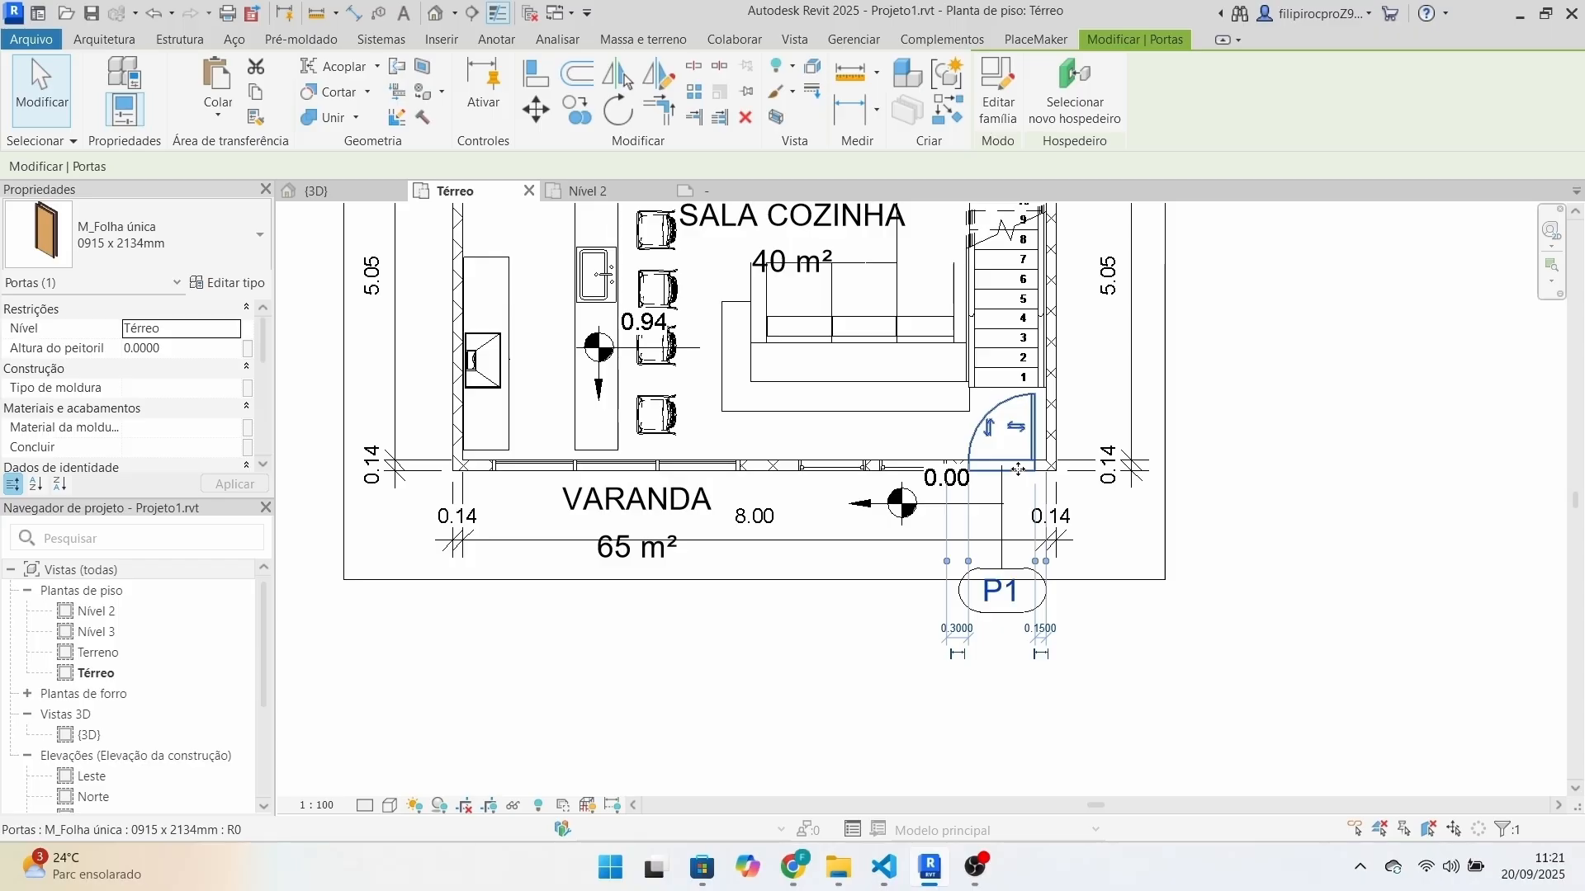
scroll(1084, 476, "up", 2)
middle_click_drag(1084, 477, 1216, 449)
scroll(1217, 449, "down", 3)
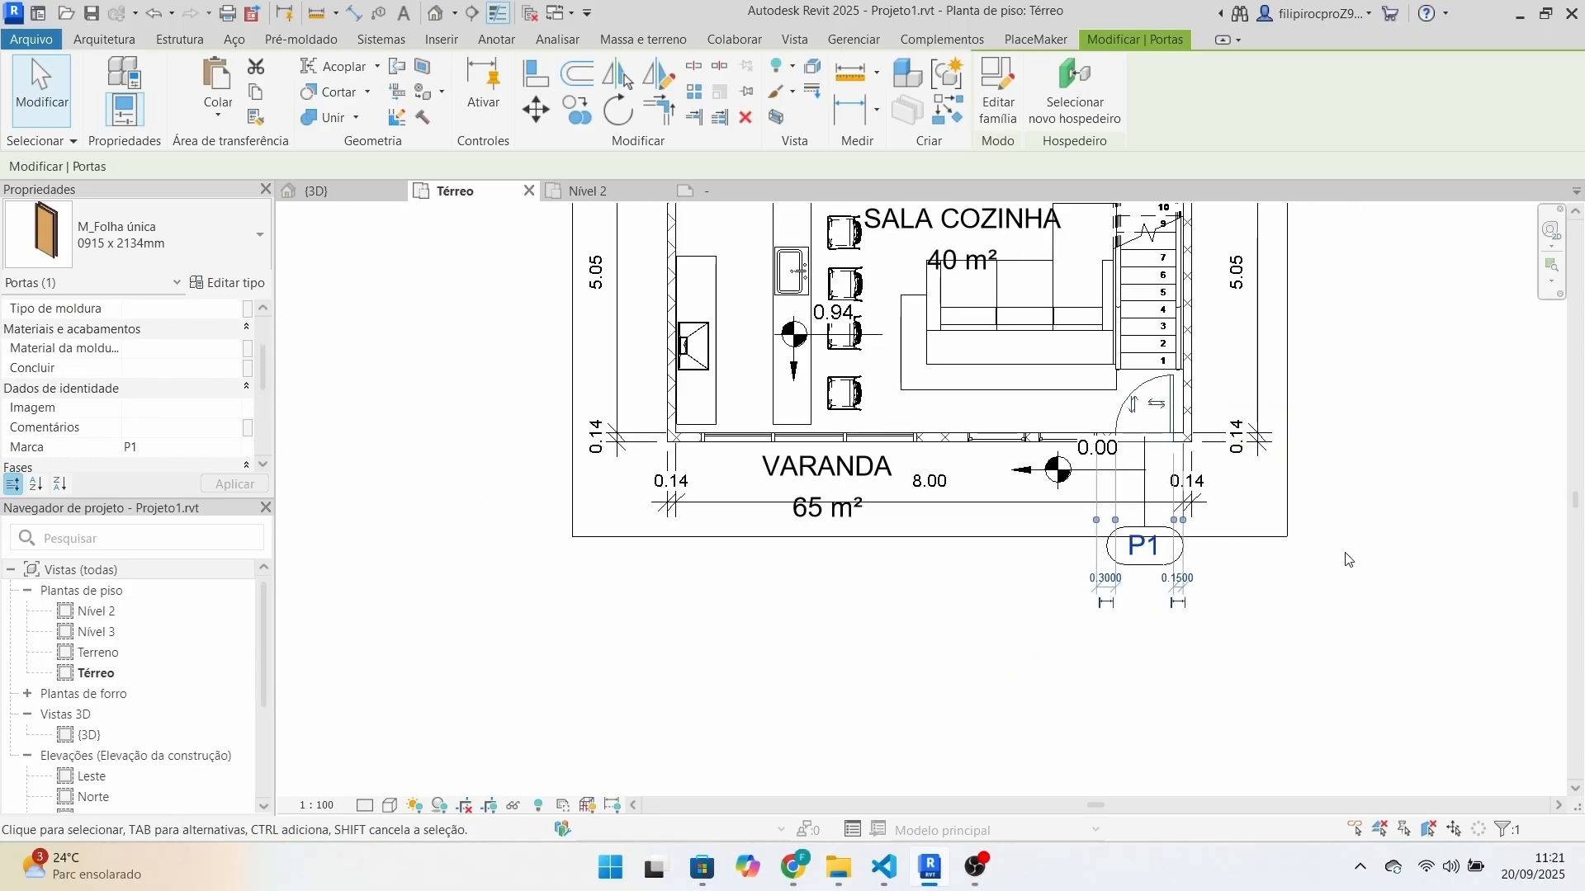
middle_click_drag(1334, 559, 1262, 617)
scroll(189, 388, "down", 1)
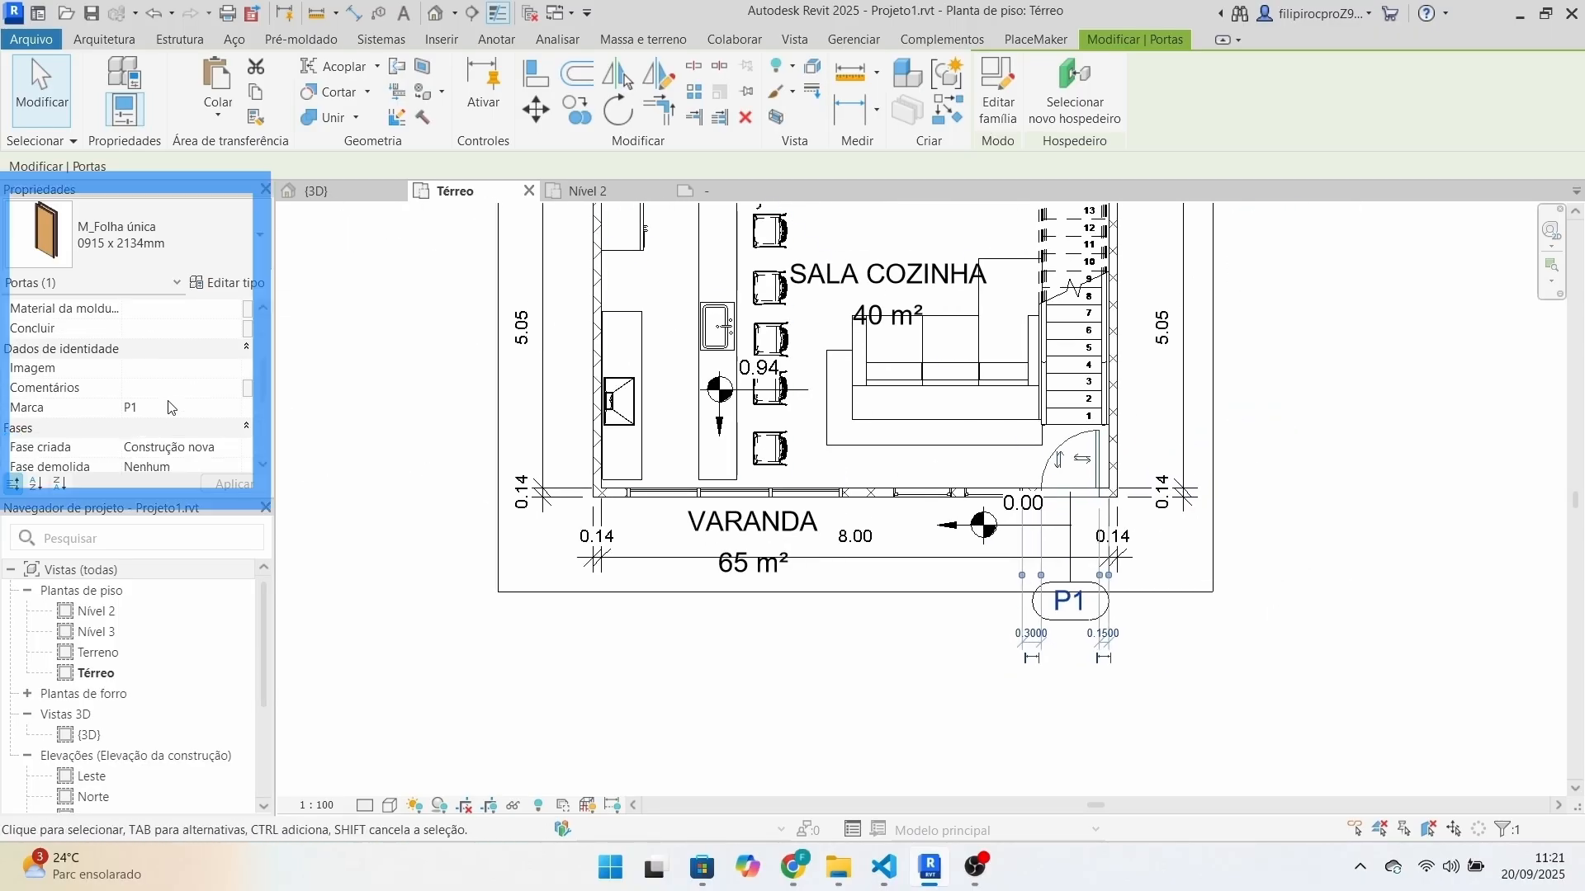
left_click(1114, 741)
Tag the door between CORR. and QUARTO by category and end the tag command.
scroll(1114, 740, "down", 1)
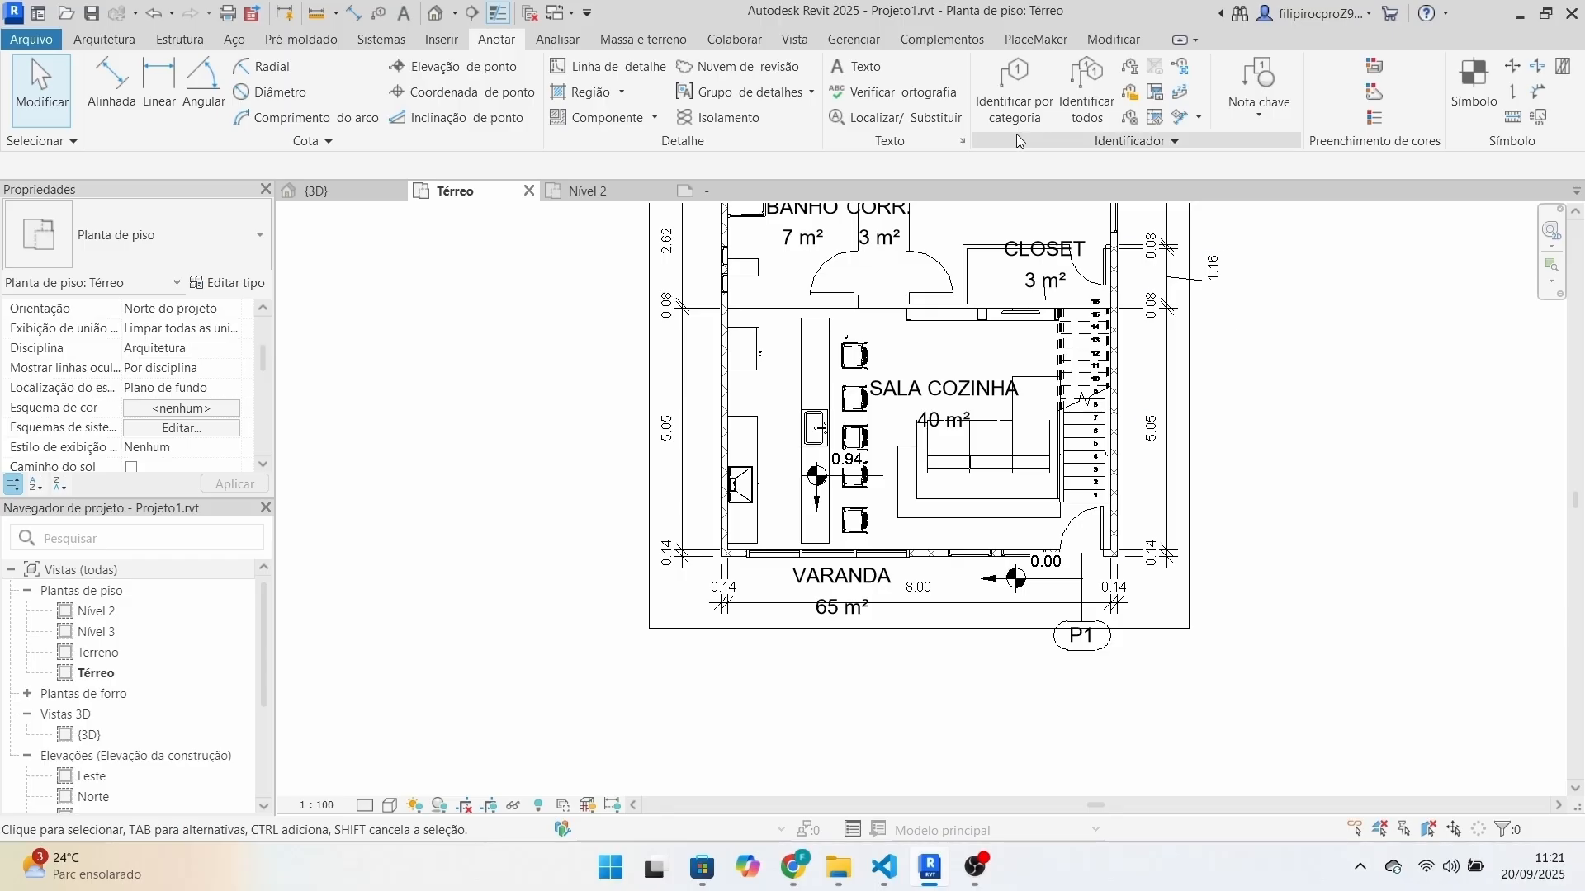
left_click(1014, 89)
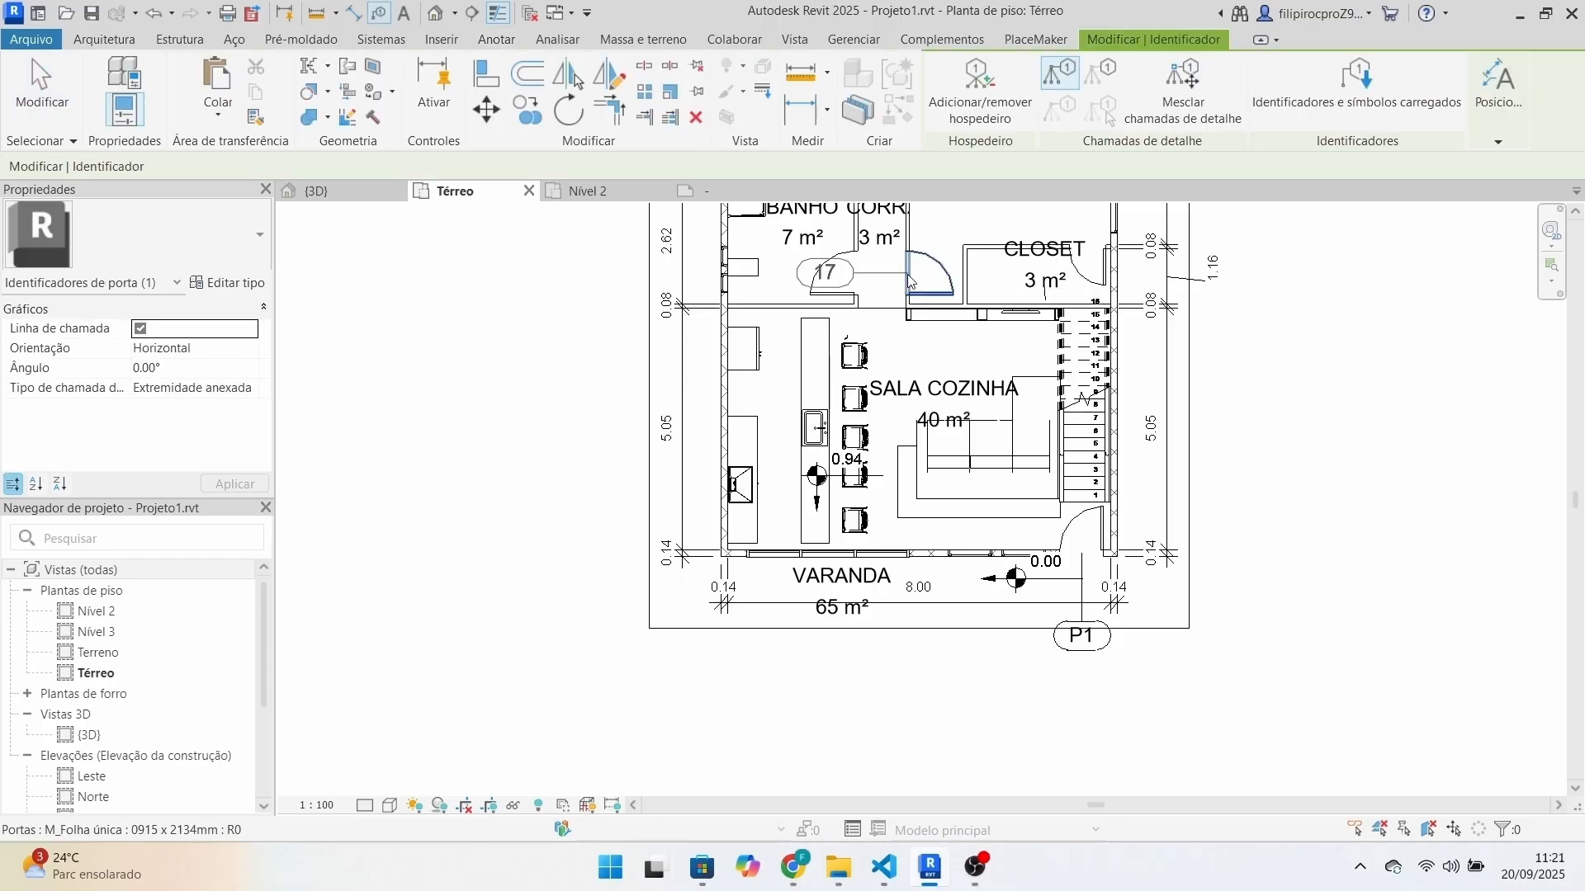
left_click(908, 274)
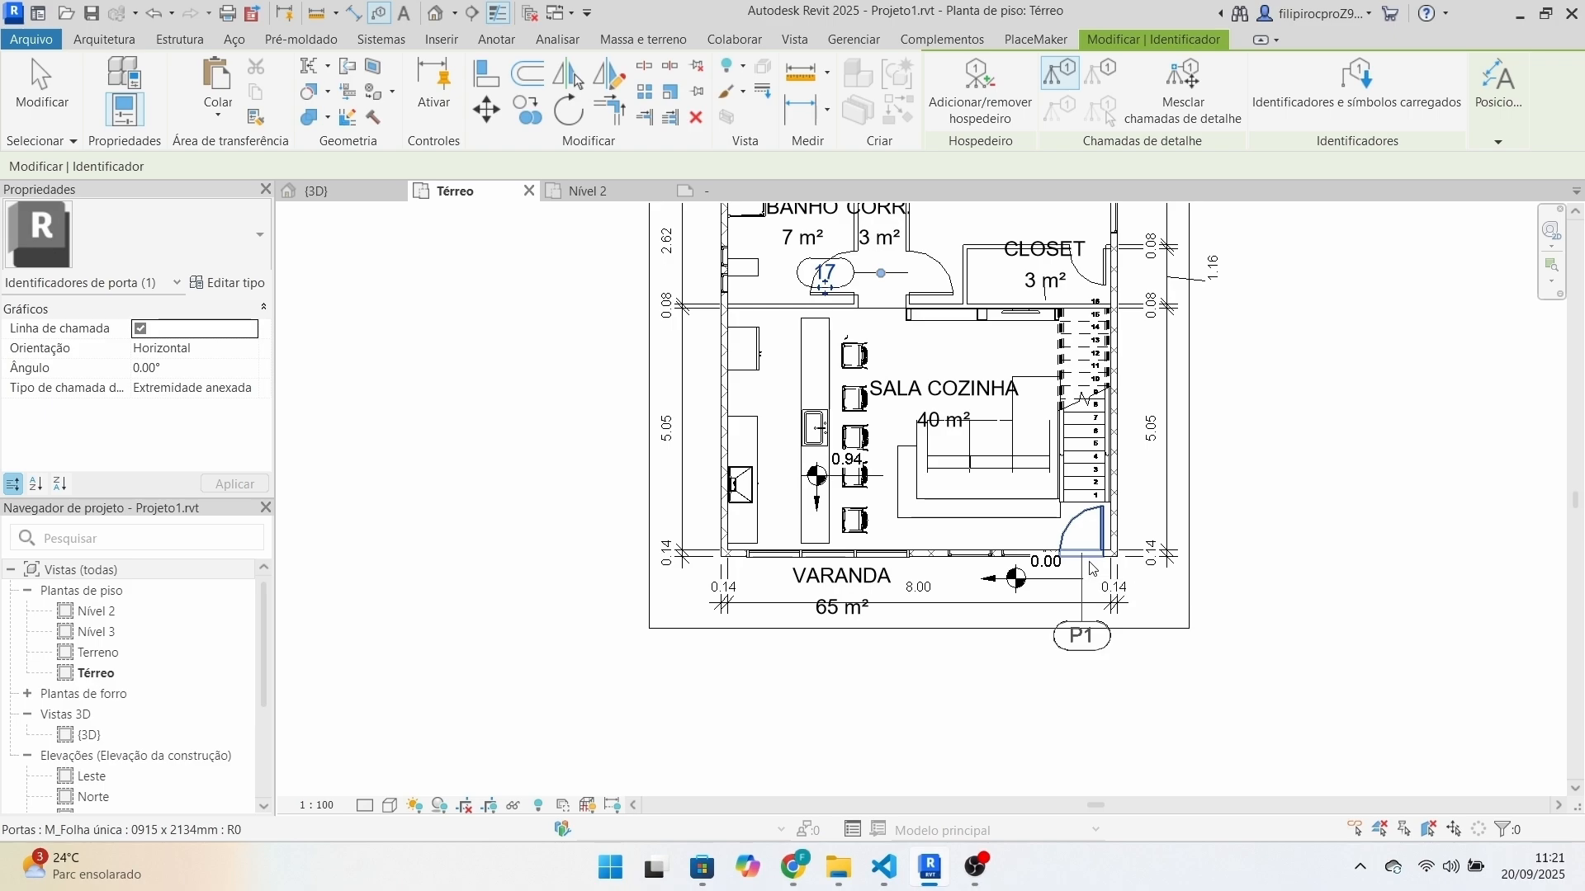
key("Escape")
key("Escape")
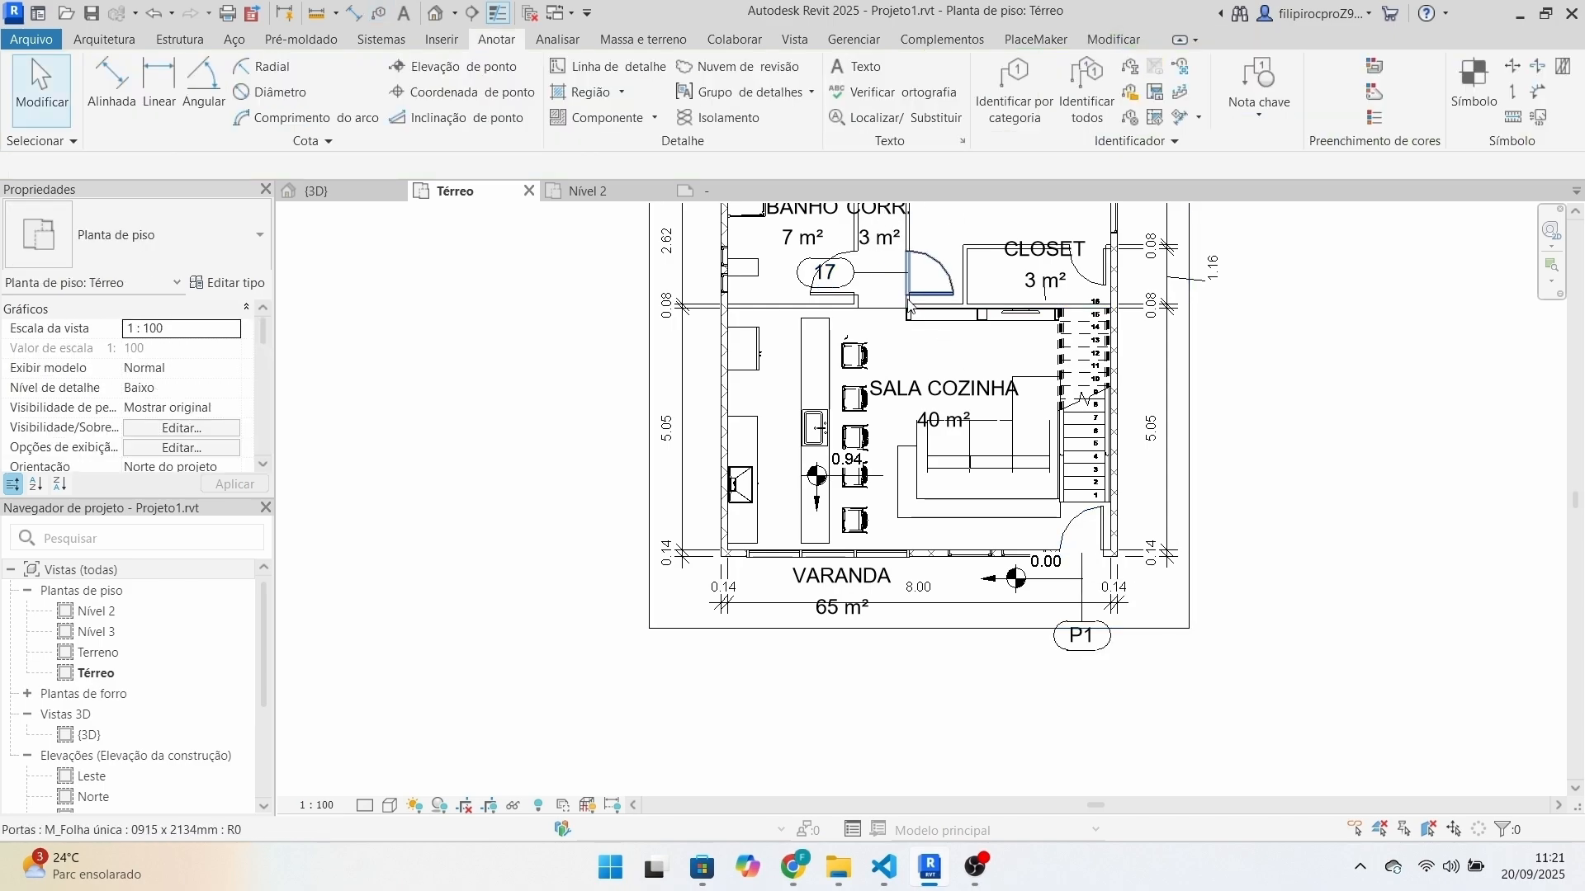
Set the Marca of the door between CORR. and QUARTO to P1, accepting the duplicate value.
left_click(944, 299)
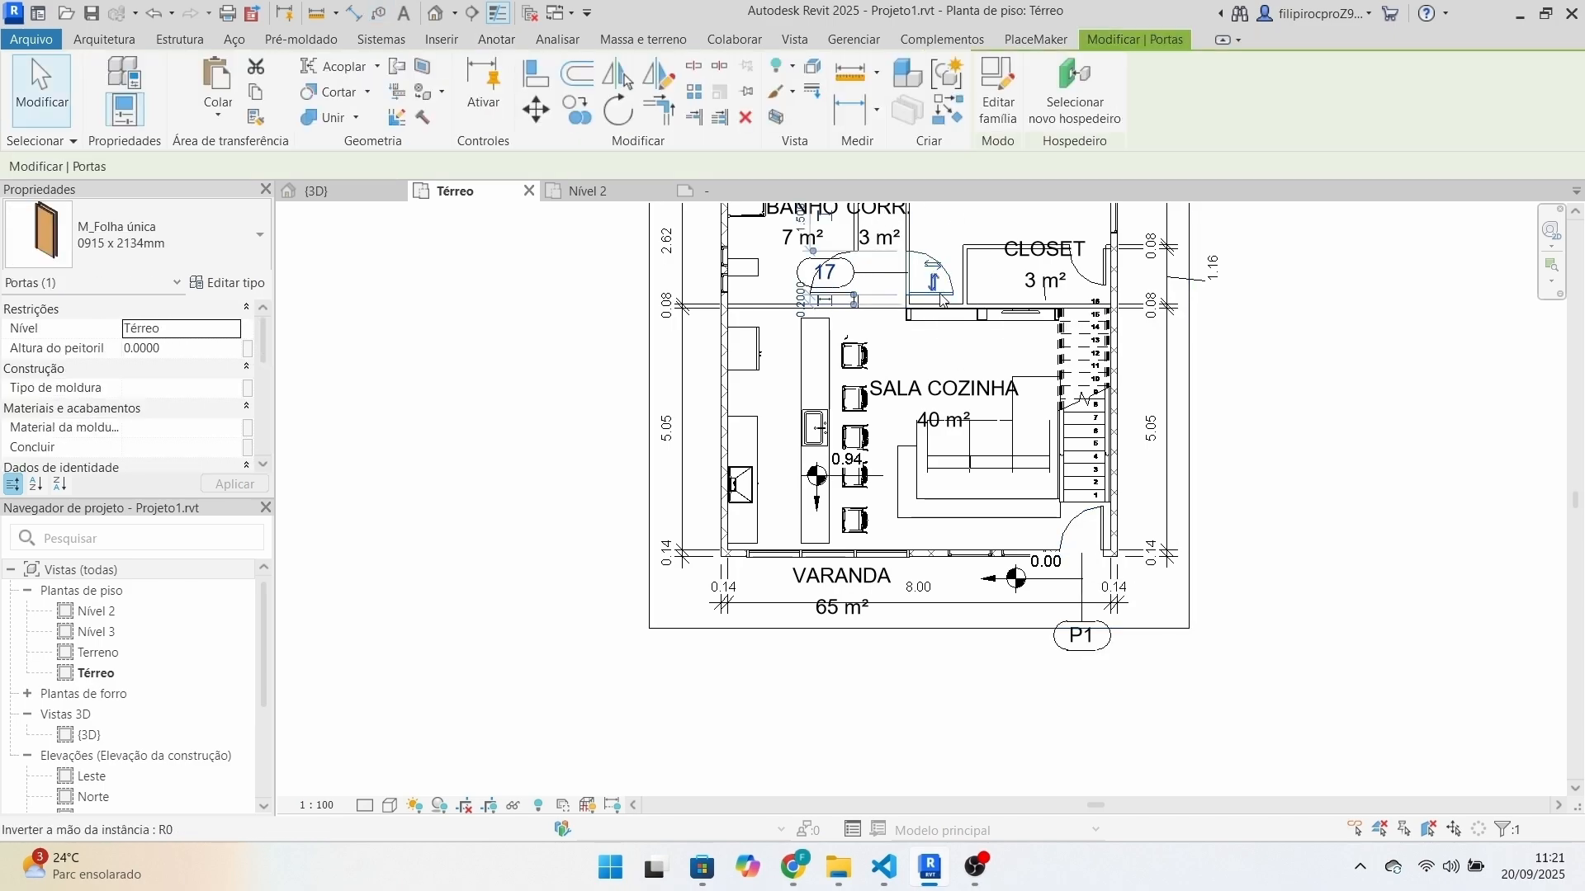
scroll(129, 400, "down", 3)
left_click(164, 448)
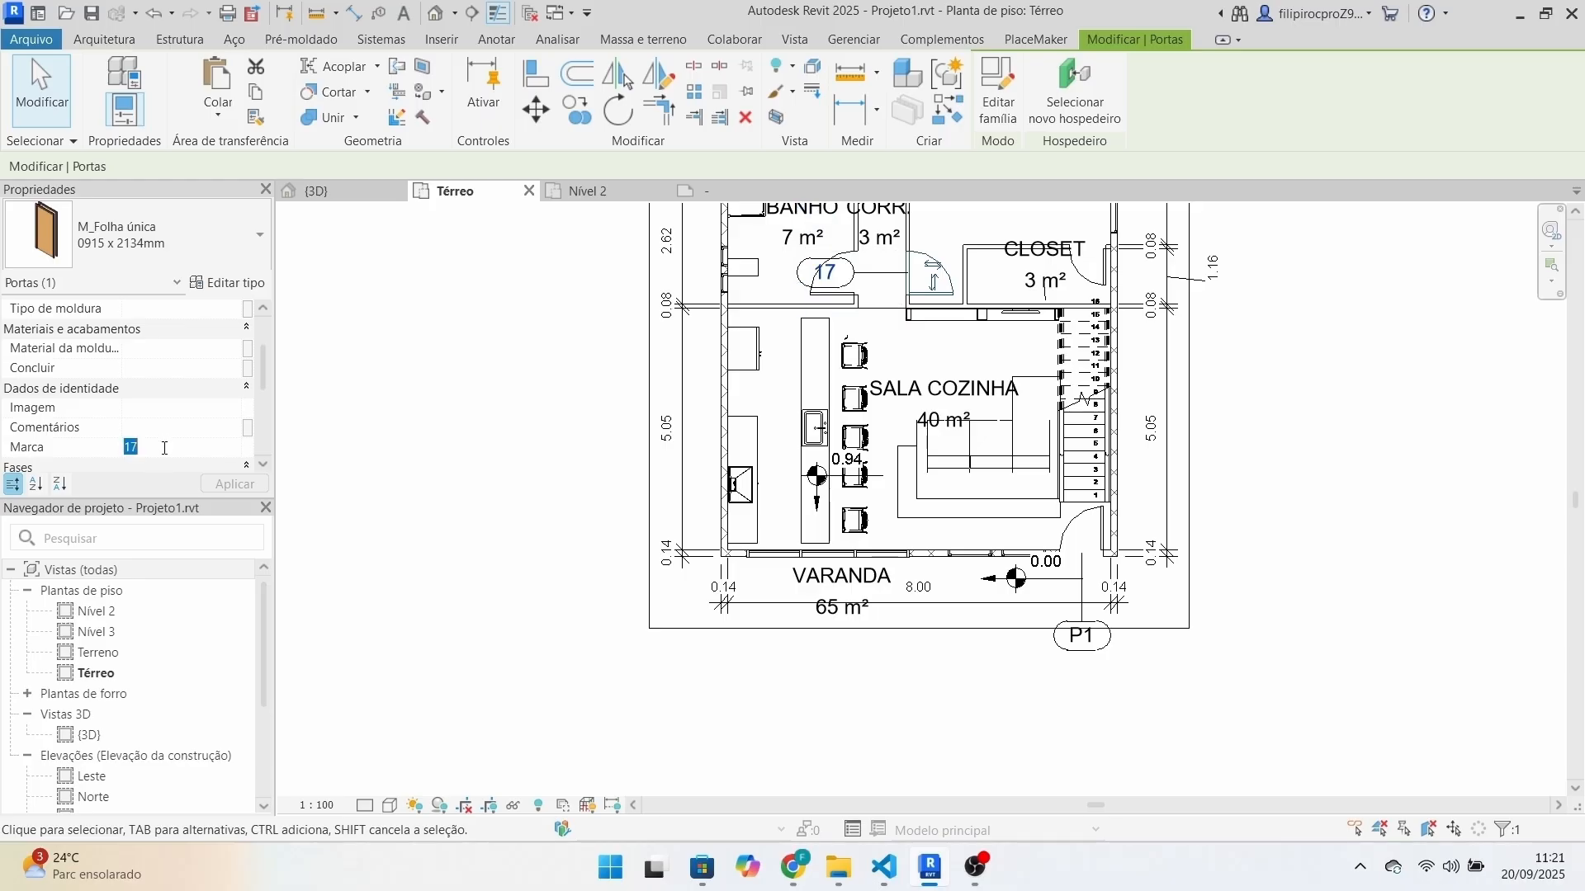
type("P1")
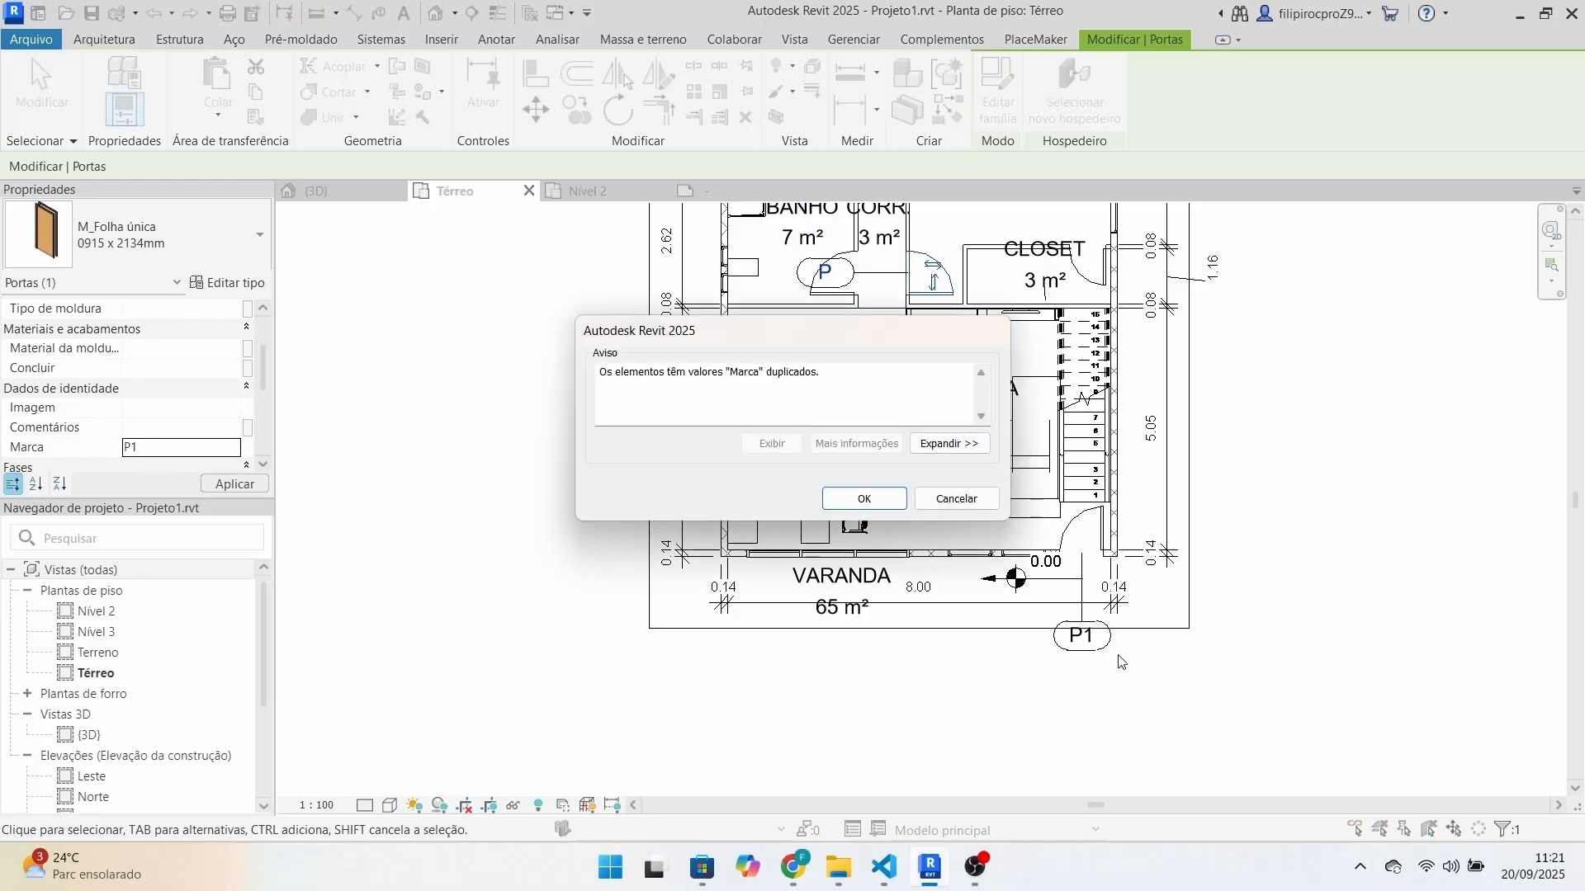
left_click(865, 498)
scroll(677, 437, "down", 2)
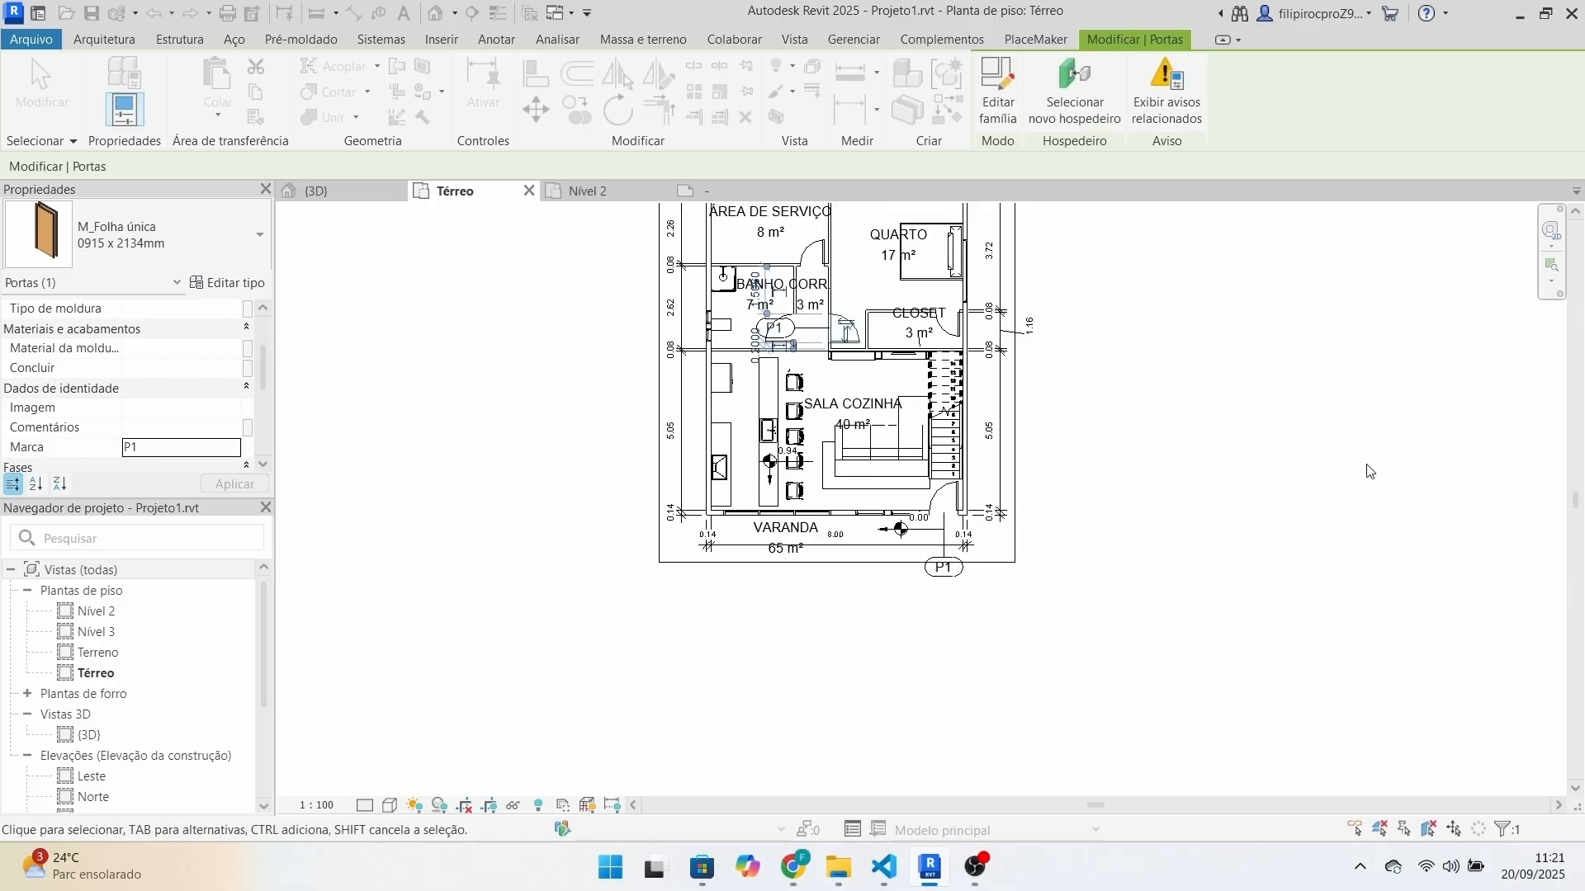
key("Escape")
Move the tag of the door between CORR. and QUARTO onto that door's swing and deselect it.
scroll(854, 397, "up", 2)
left_click(770, 285)
scroll(770, 284, "up", 1)
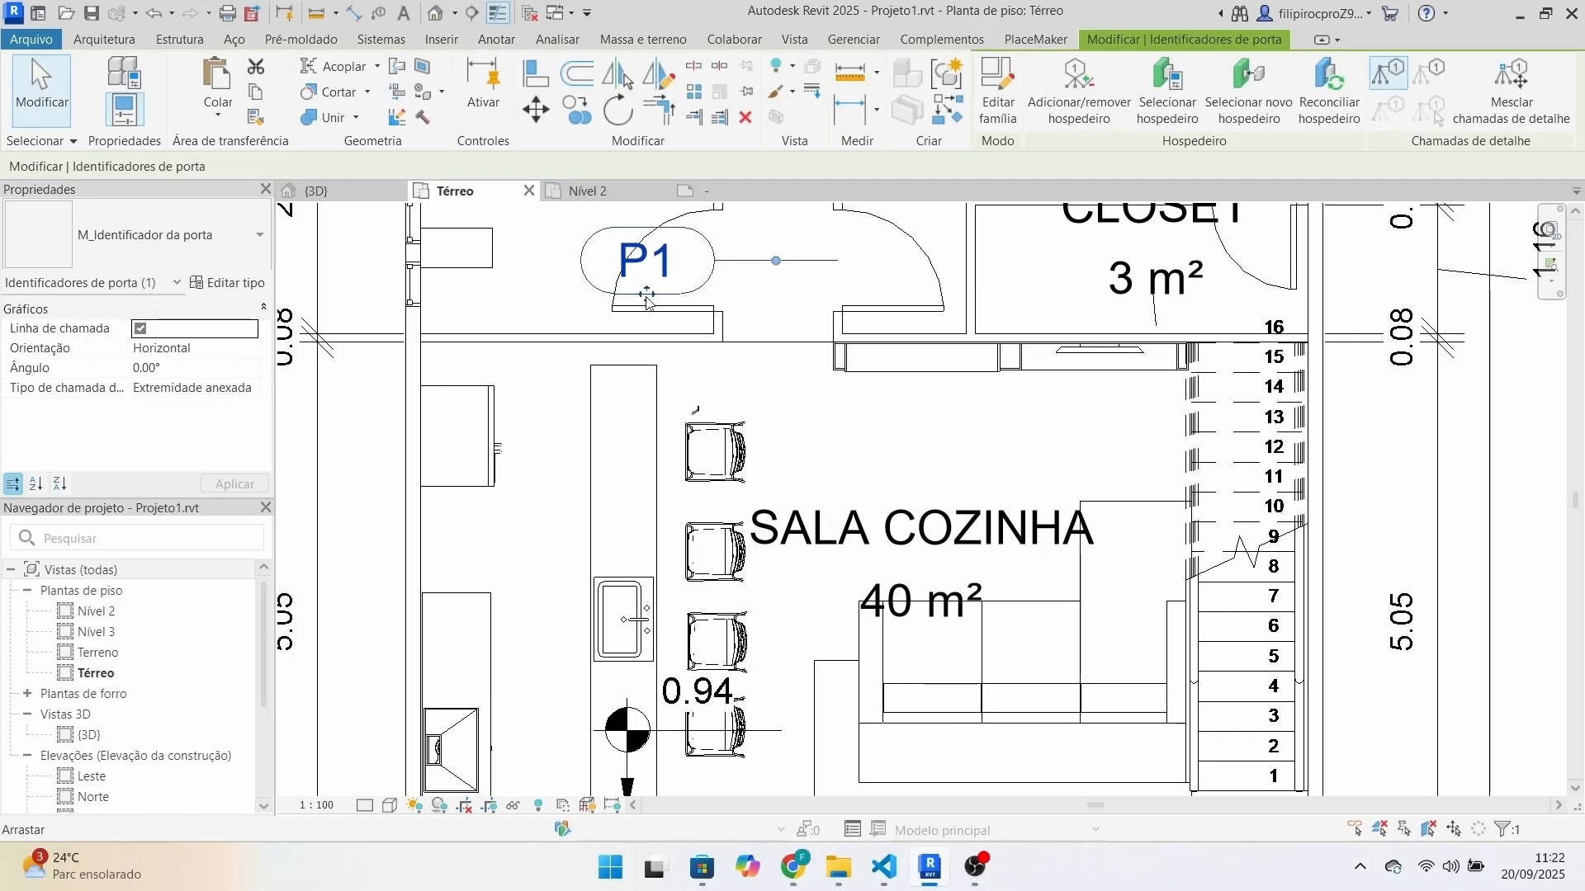
left_click_drag(648, 299, 851, 295)
scroll(960, 485, "down", 2)
scroll(922, 460, "up", 2)
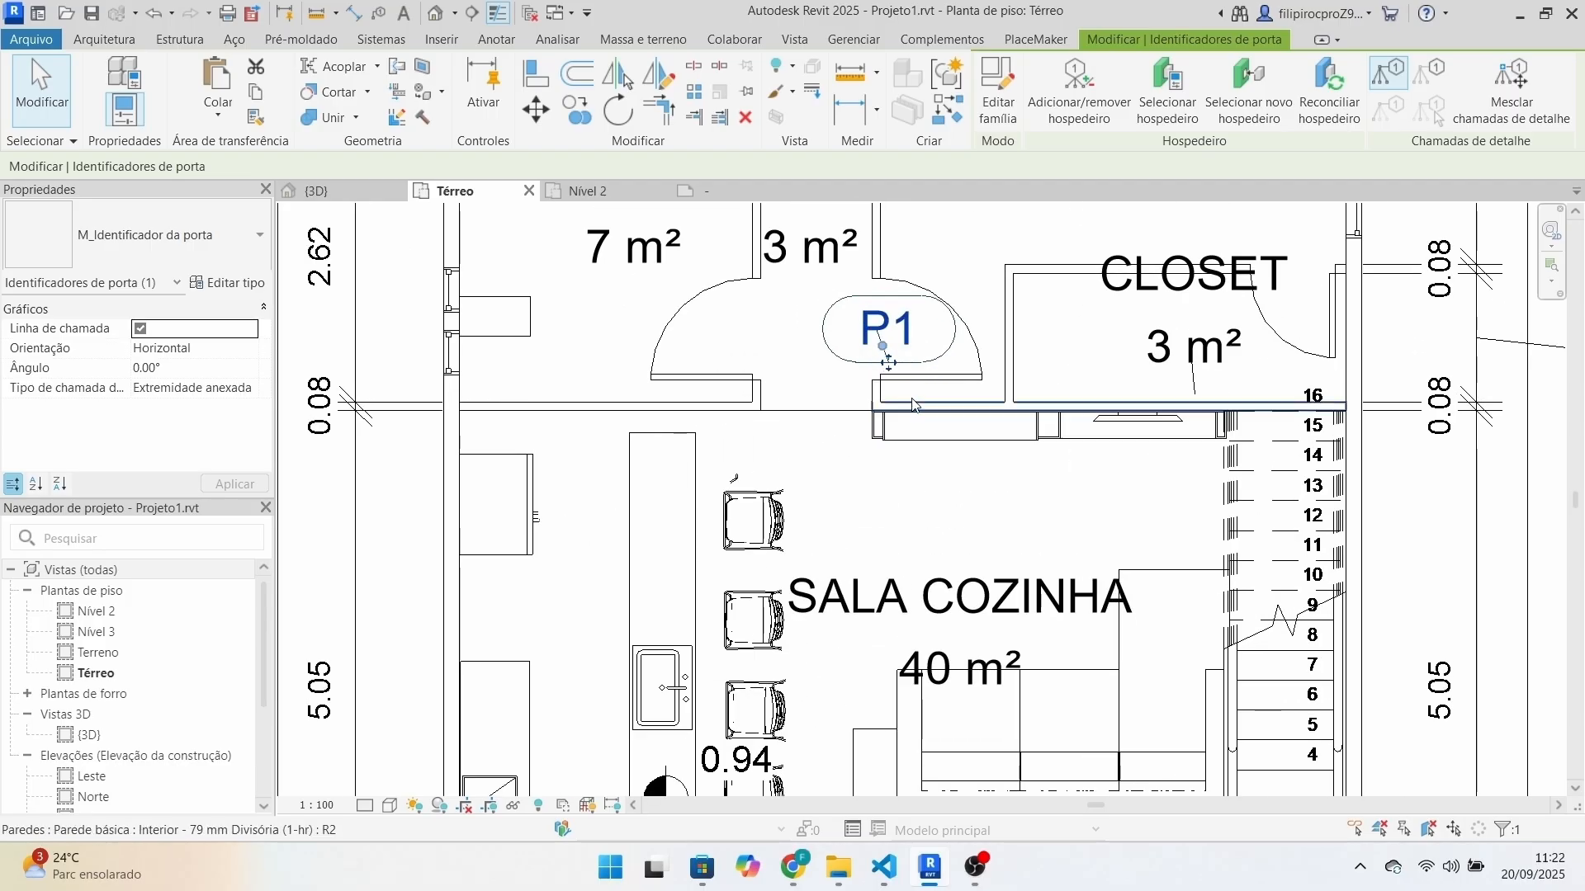
left_click(963, 507)
Move the entrance door's tag from outside the VARANDA outline onto the door's swing and deselect it.
middle_click_drag(1018, 621, 827, 291)
left_click(887, 588)
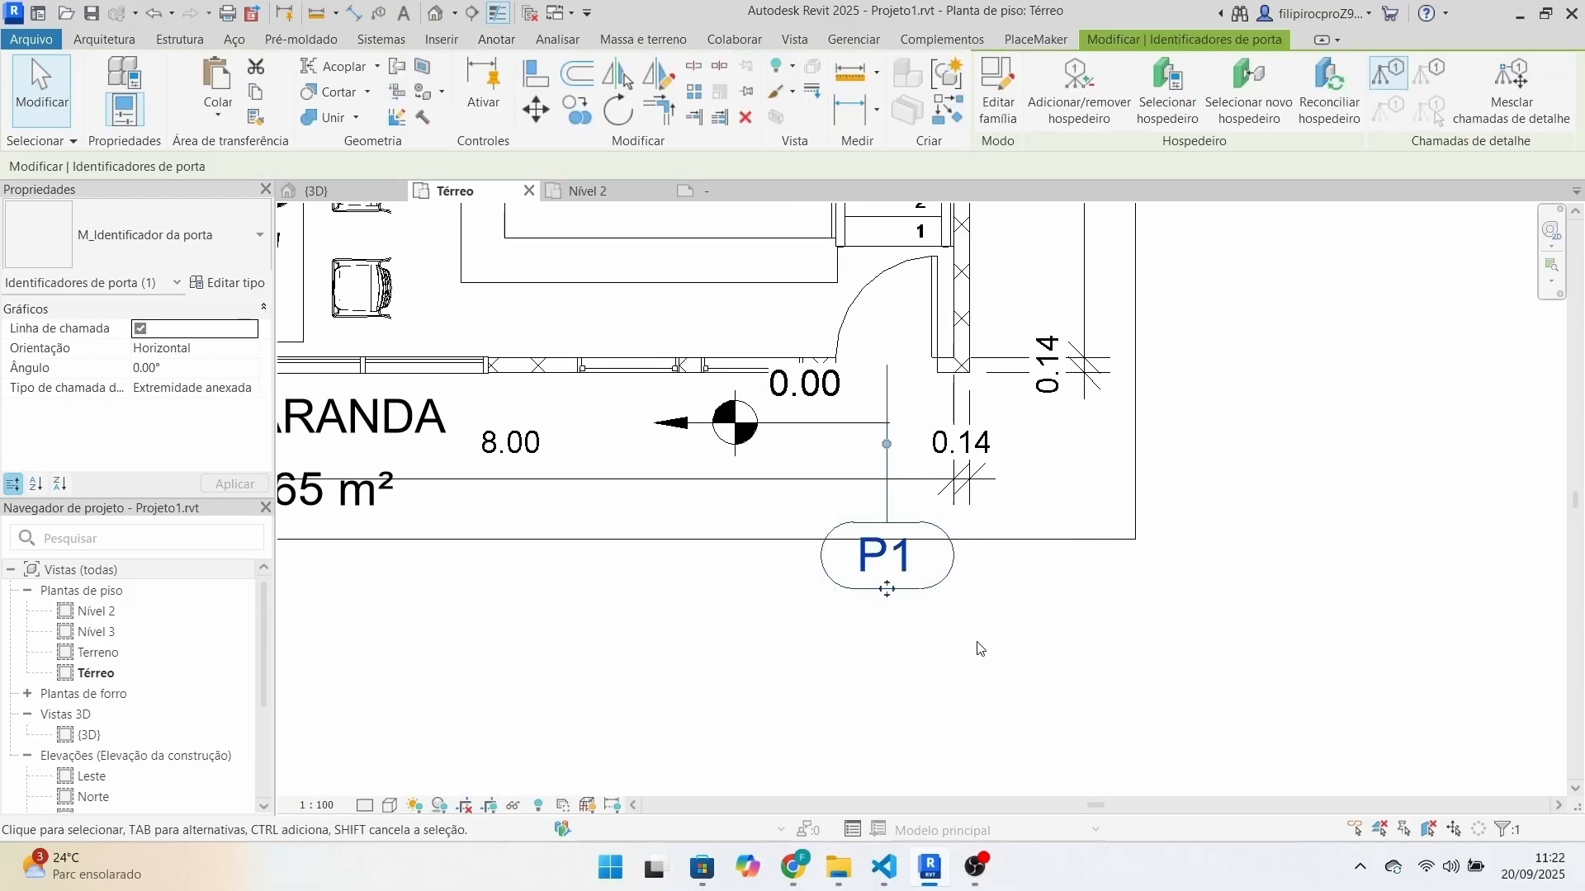
left_click_drag(887, 592, 885, 371)
left_click(1246, 651)
scroll(1245, 651, "down", 3)
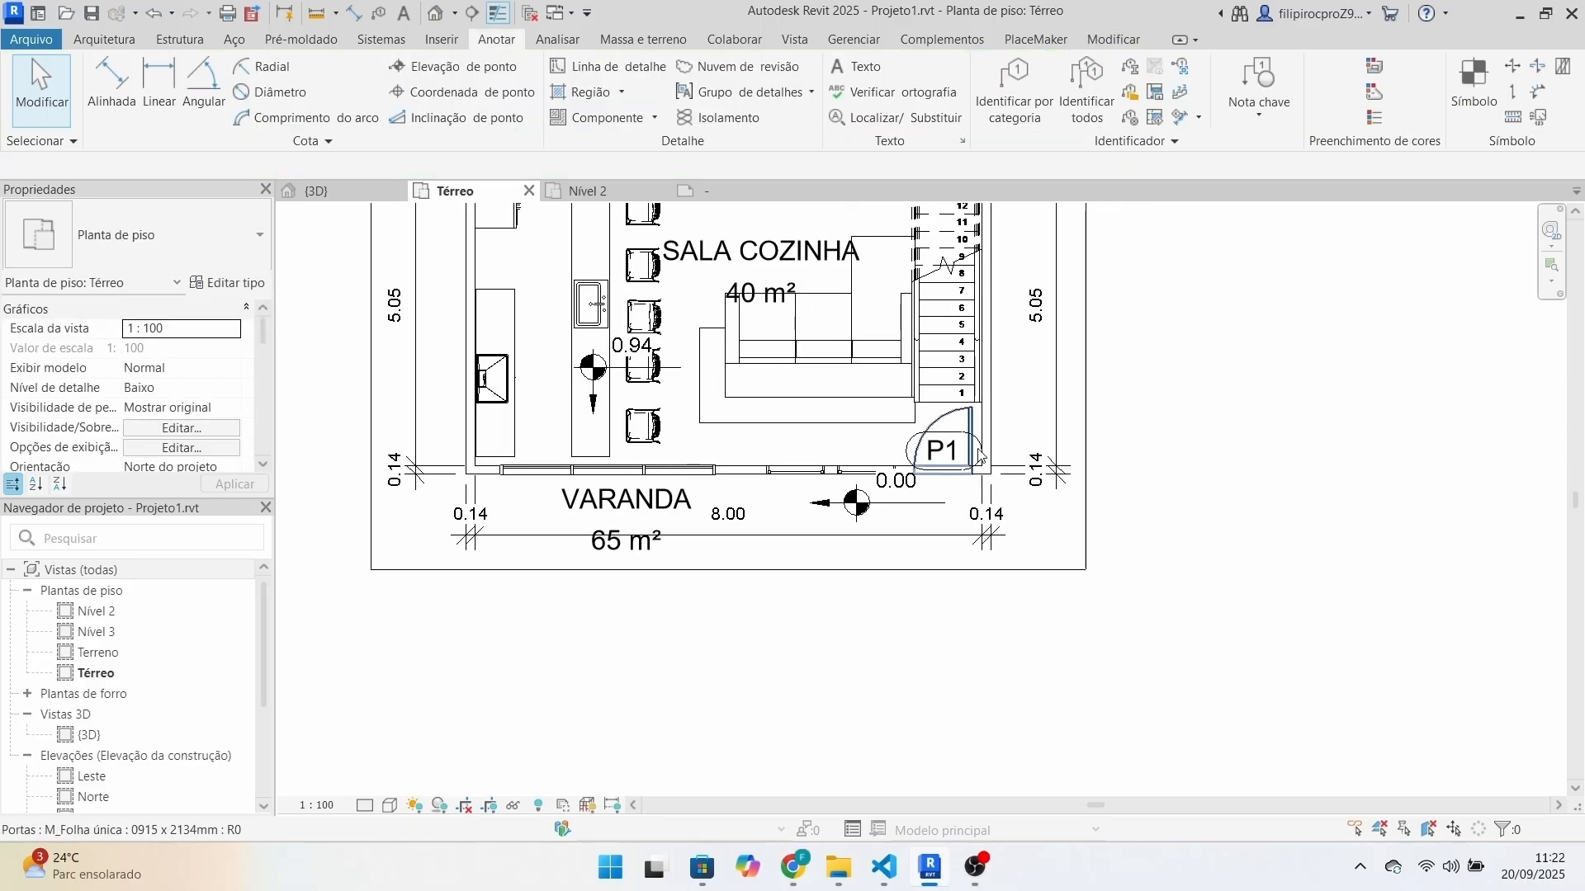
scroll(982, 453, "down", 4)
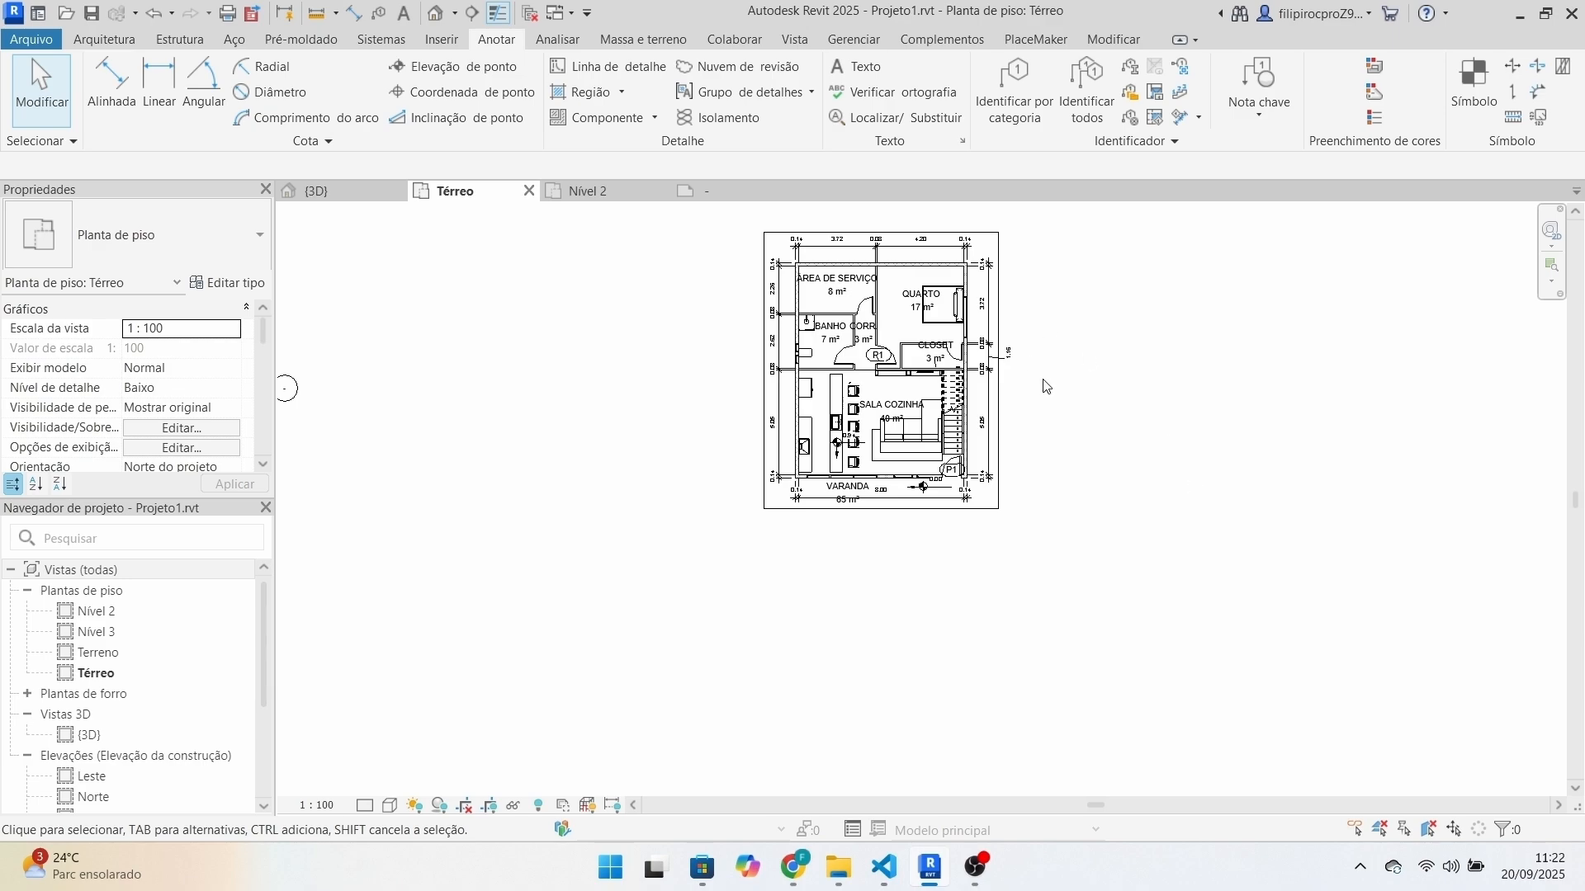
scroll(998, 346, "up", 3)
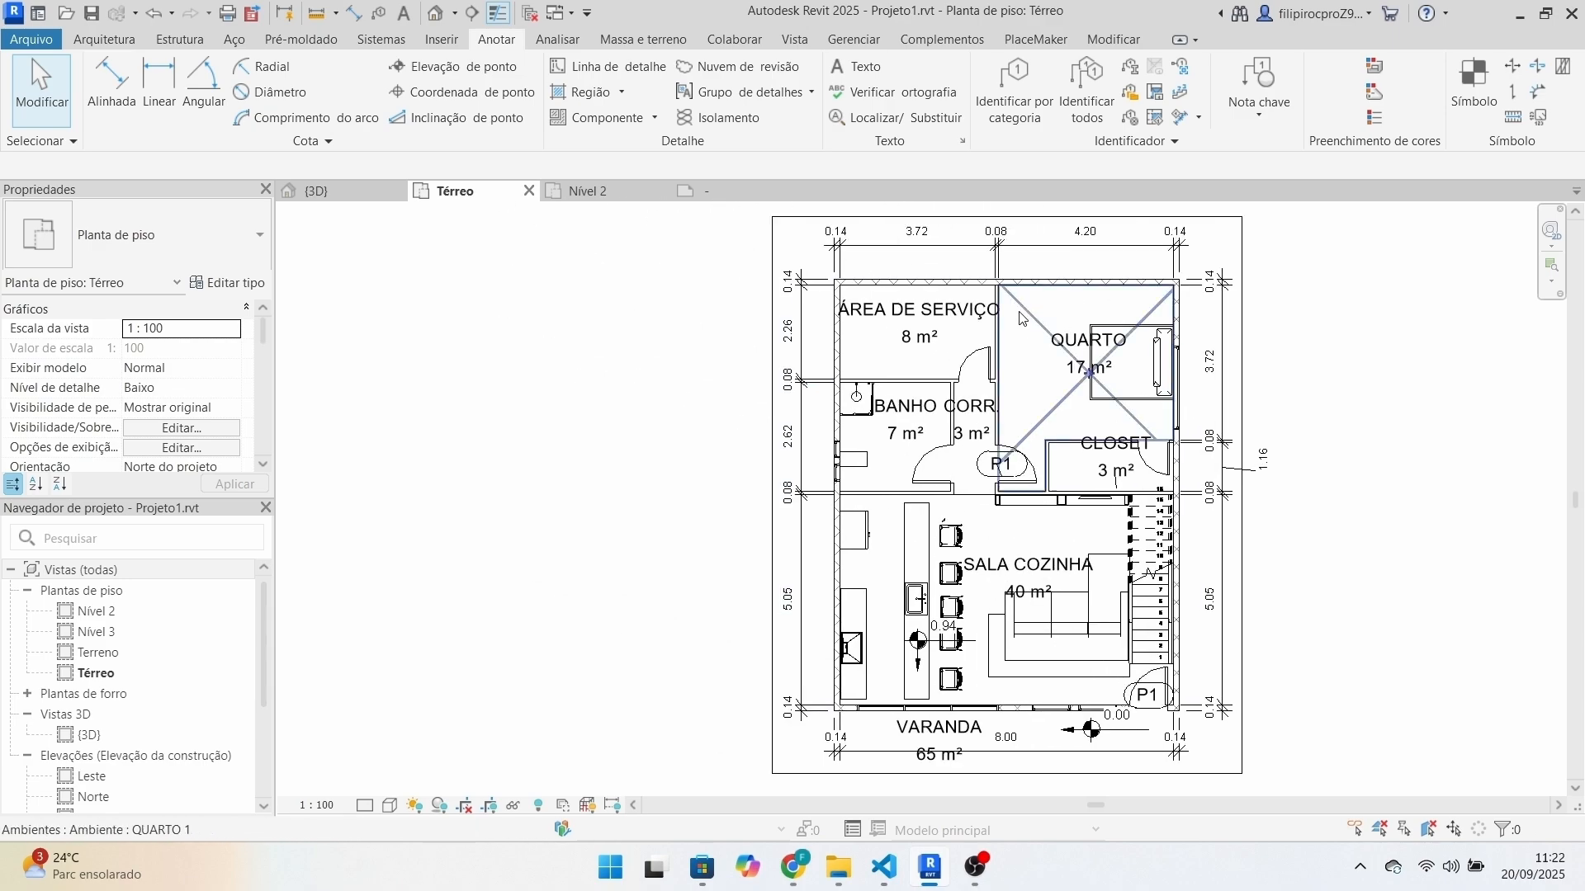